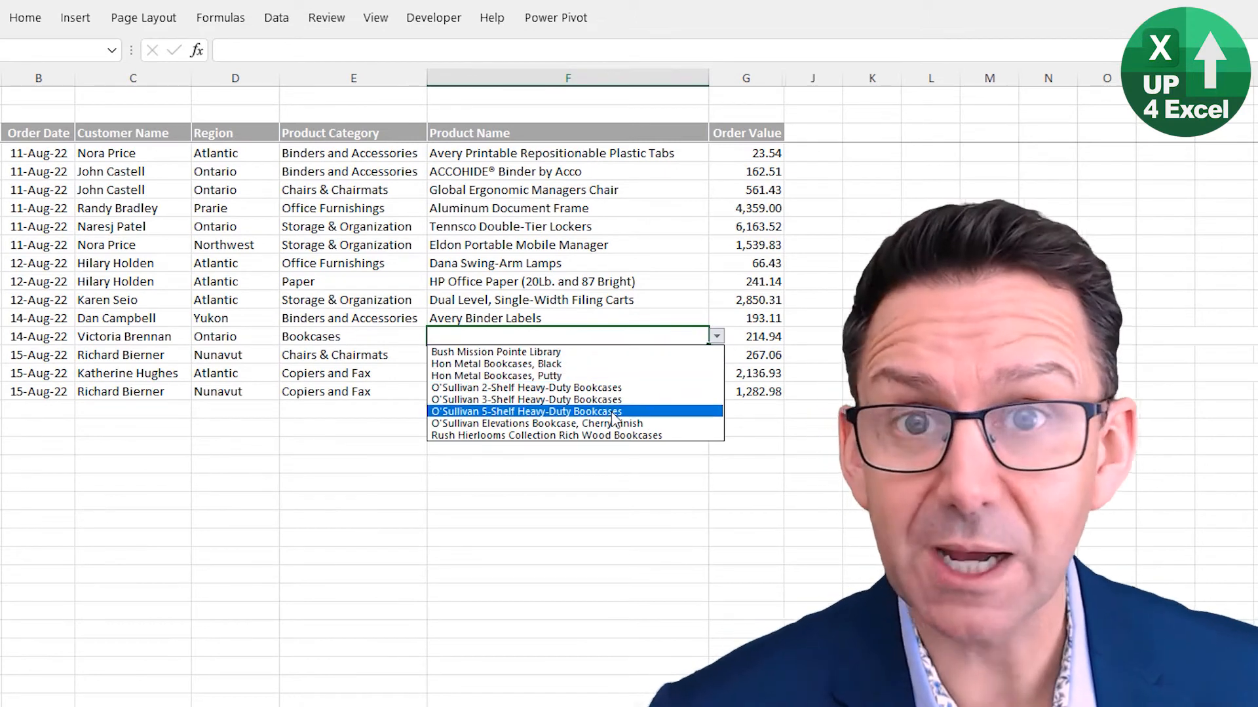
Step: Set the Product Category of the 14-Aug-22 order in row 14 to Copiers and Fax
{"action": "left_click", "coordinate": [364, 331]}
{"action": "left_click", "coordinate": [363, 331]}
{"action": "left_click", "coordinate": [434, 336]}
{"action": "left_click", "coordinate": [360, 390]}
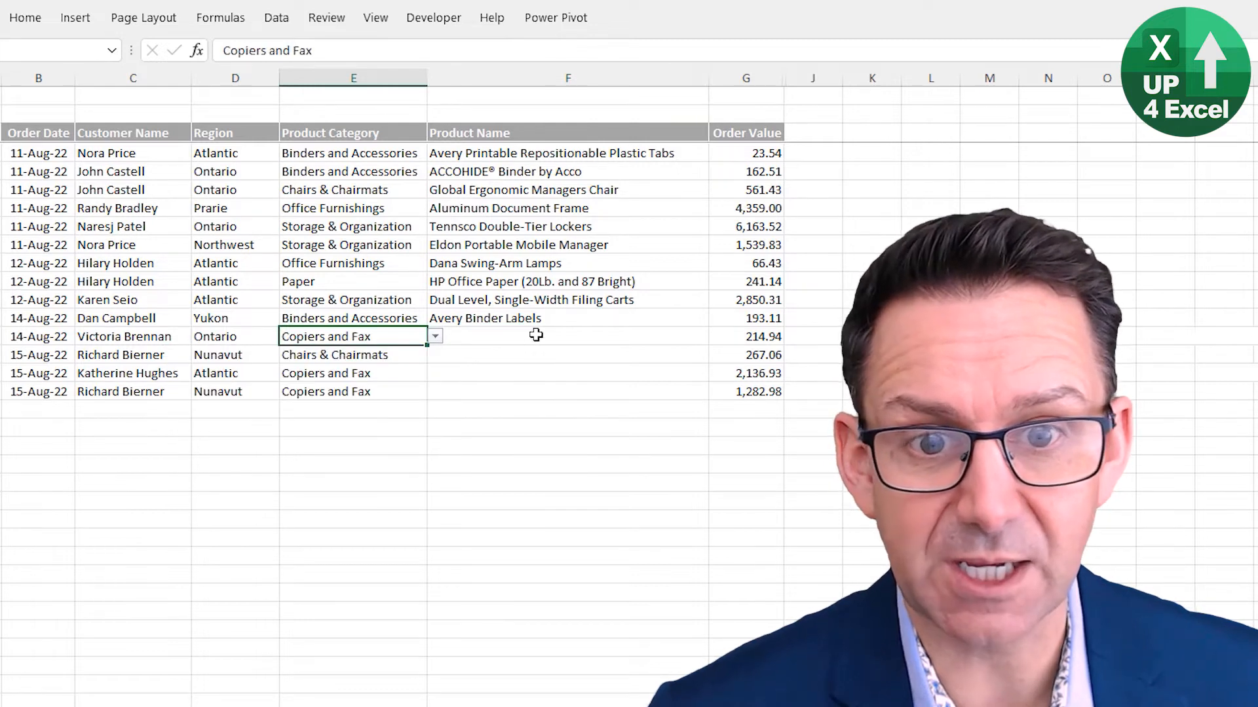
Step: Compare the Product Name choices offered for each Product Category in rows 14 to 16
{"action": "left_click", "coordinate": [513, 339]}
{"action": "left_click", "coordinate": [717, 336]}
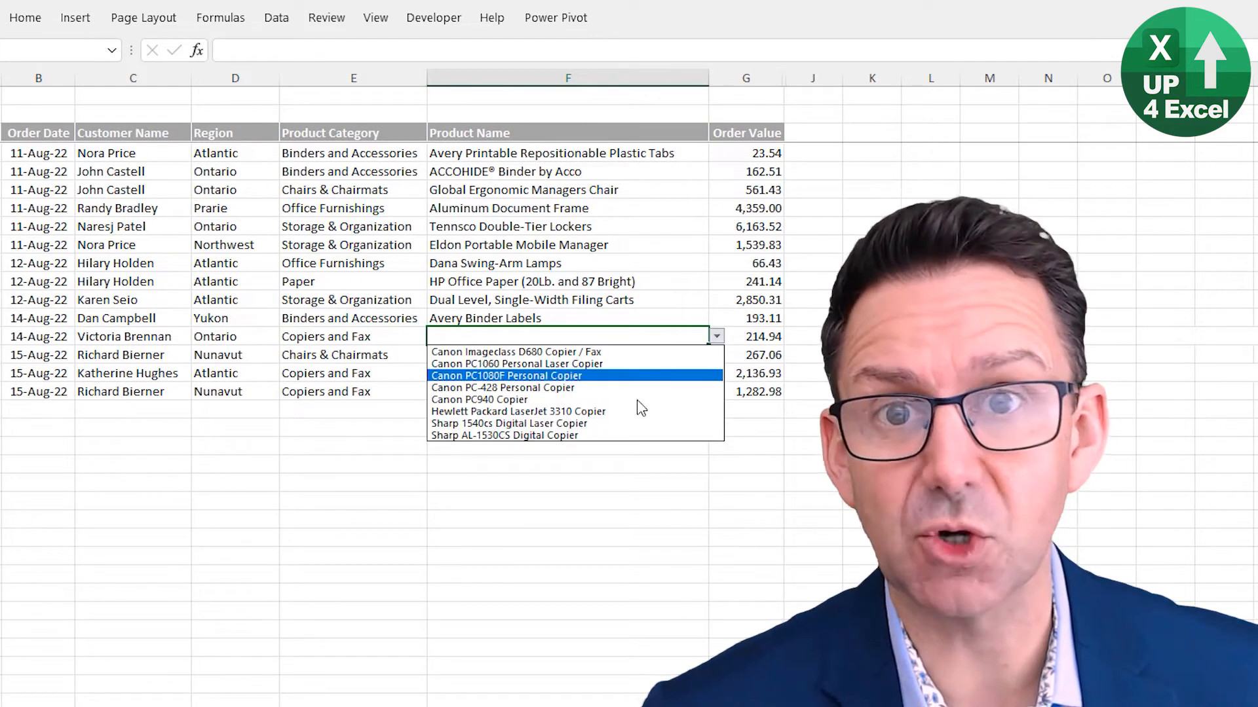
{"action": "left_click", "coordinate": [384, 357]}
{"action": "left_click", "coordinate": [496, 357]}
{"action": "left_click", "coordinate": [716, 354]}
{"action": "left_click", "coordinate": [379, 386]}
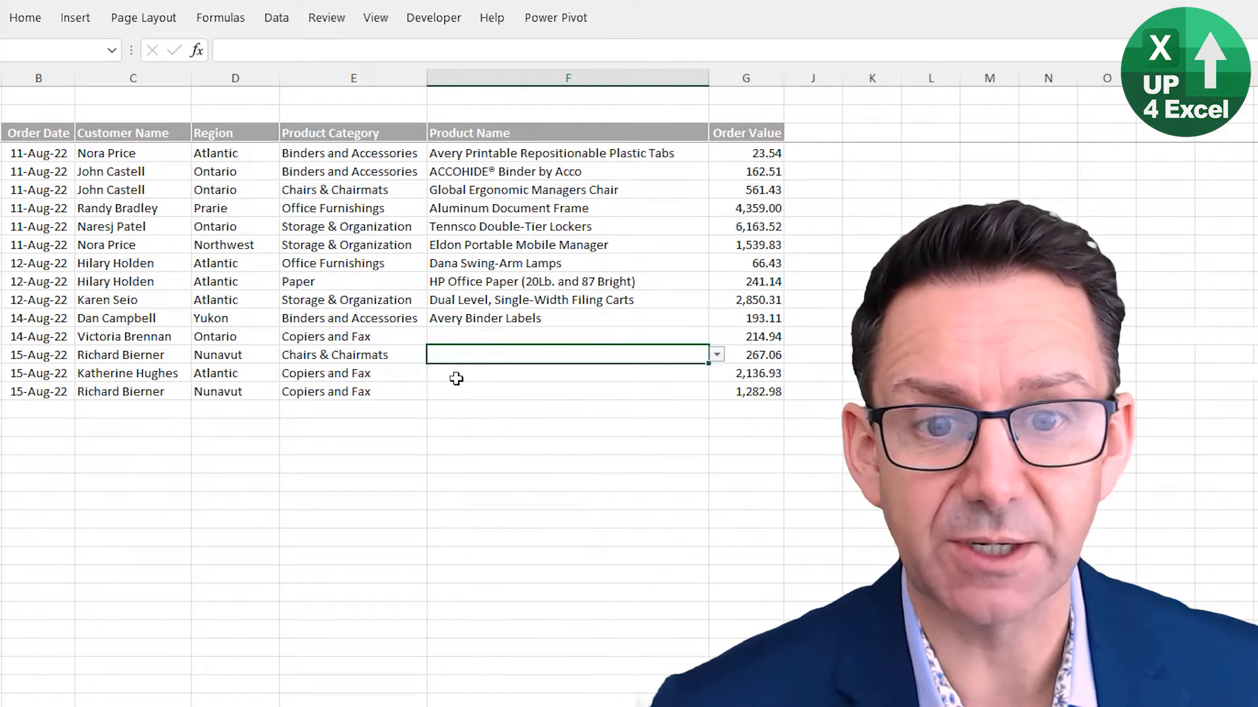
{"action": "left_click", "coordinate": [380, 376]}
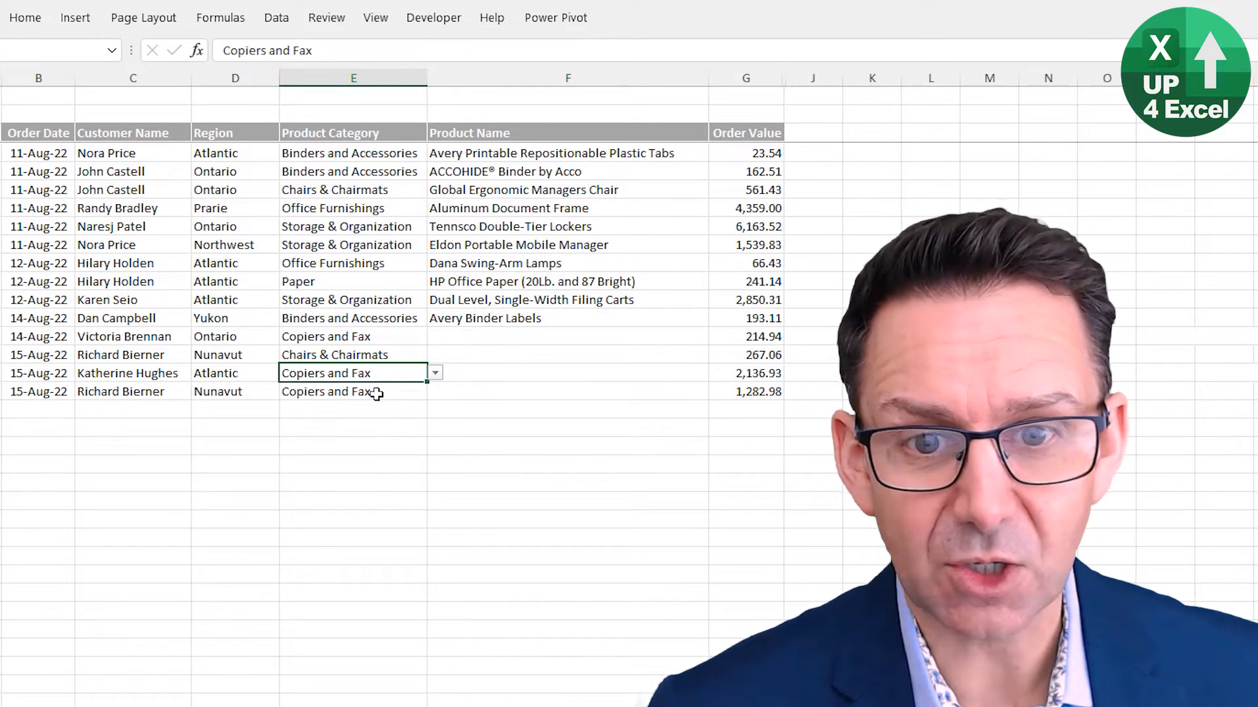
{"action": "left_click", "coordinate": [656, 374]}
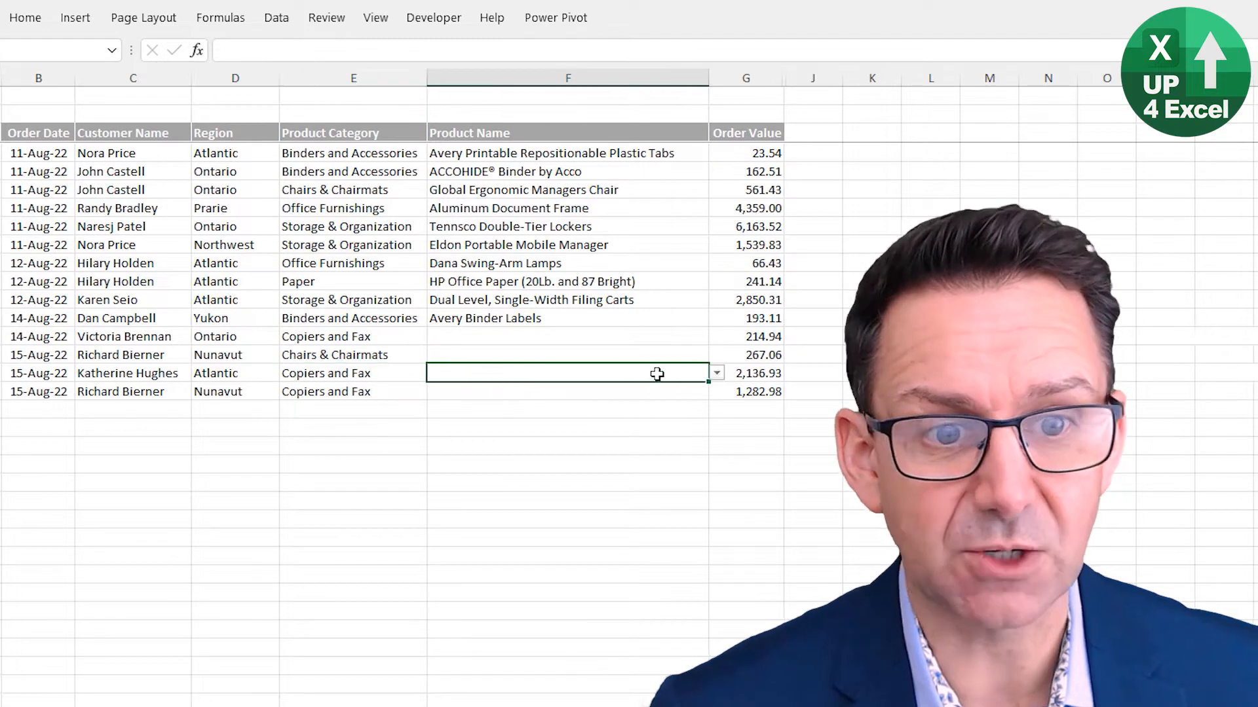
{"action": "left_click", "coordinate": [717, 373]}
{"action": "left_click", "coordinate": [404, 380]}
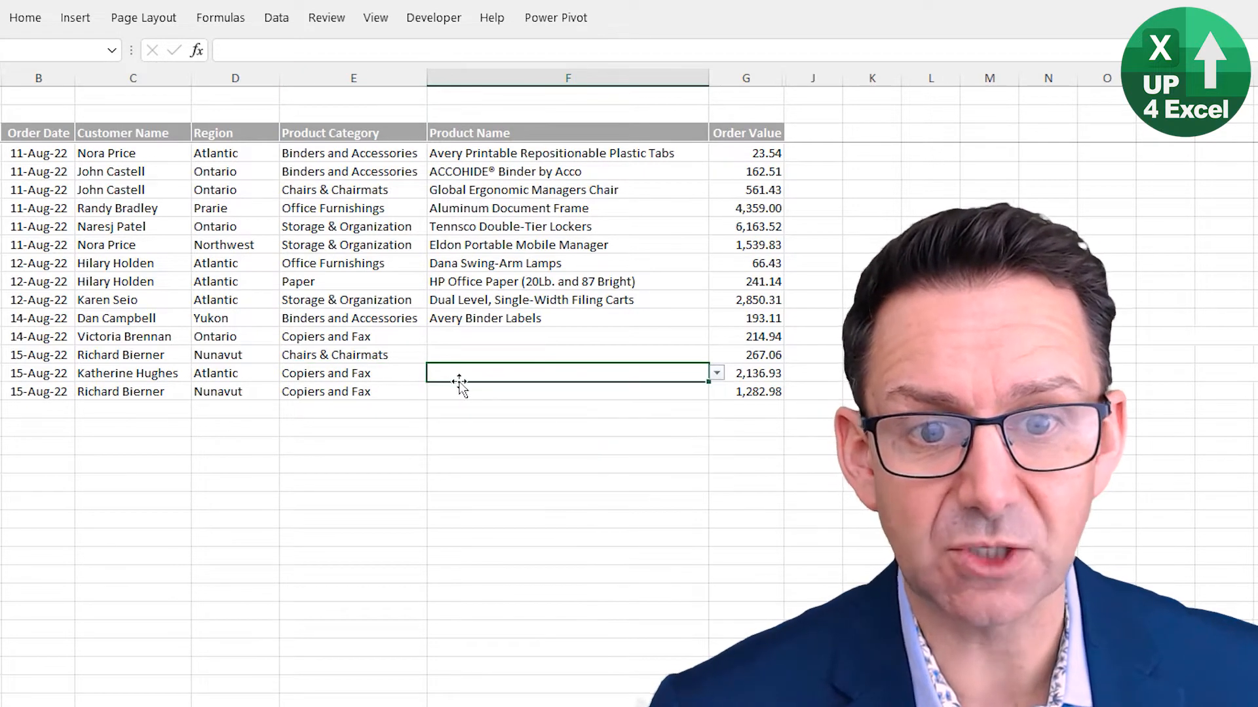
Step: Choose Canon PC940 Copier as the Product Name in row 17
{"action": "left_click", "coordinate": [696, 388]}
{"action": "left_click", "coordinate": [717, 391]}
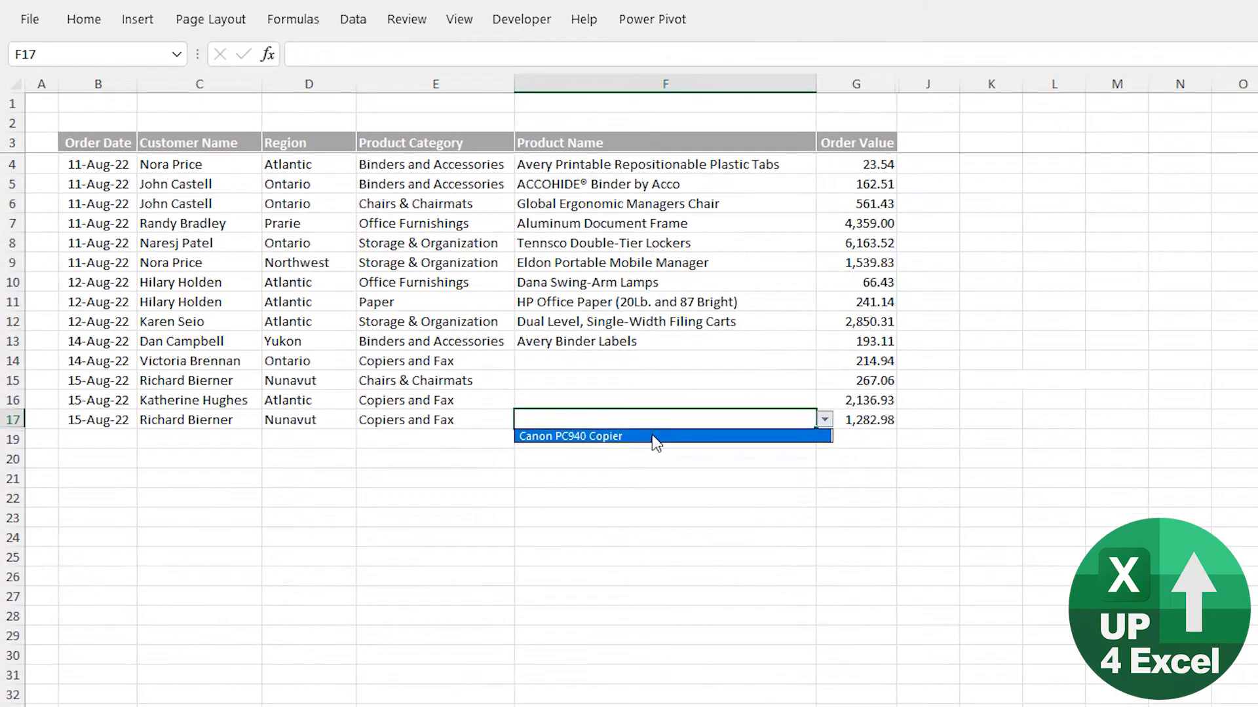
{"action": "left_click", "coordinate": [471, 323]}
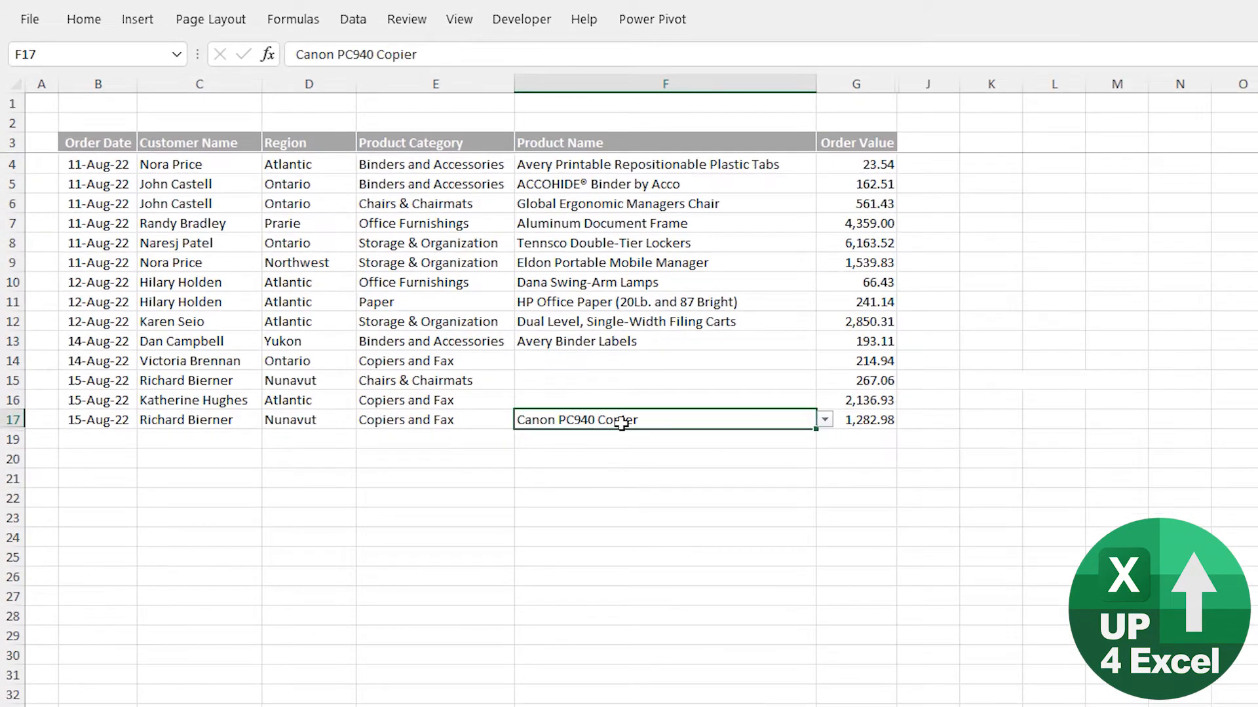
Step: Set the Product Category in row 17 to Envelopes
{"action": "left_click", "coordinate": [310, 425]}
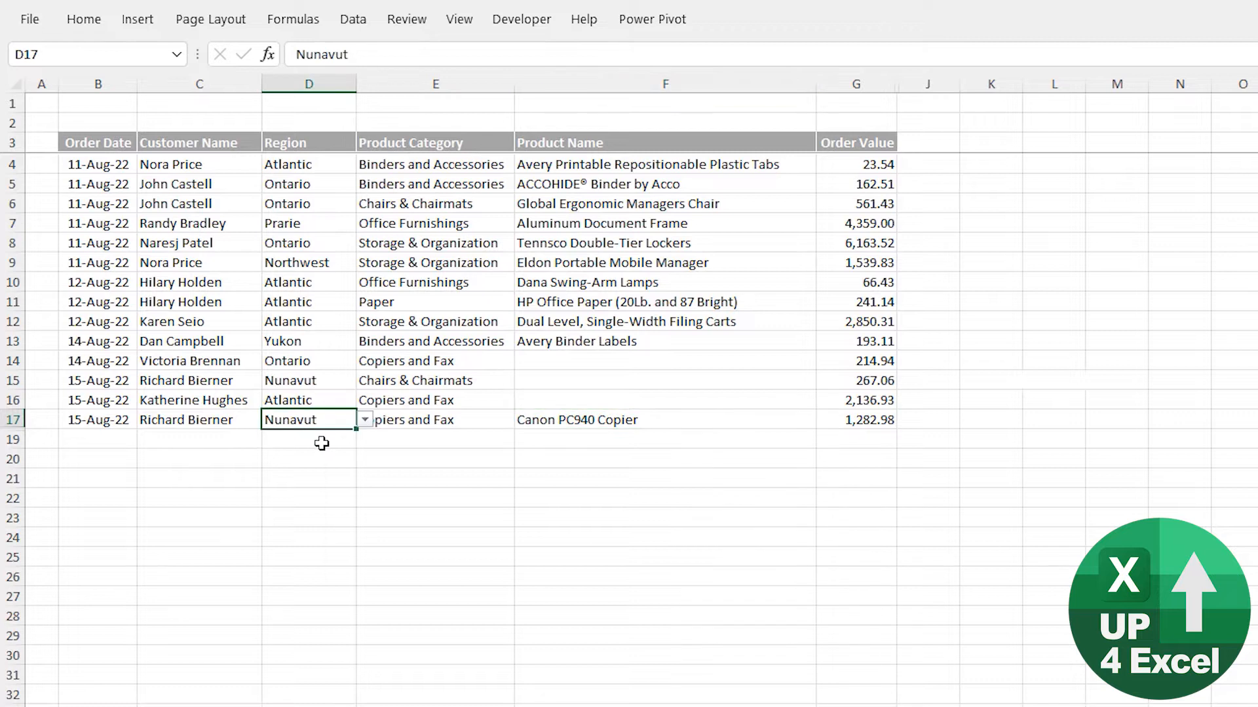
{"action": "left_click", "coordinate": [422, 419]}
{"action": "left_click", "coordinate": [522, 420]}
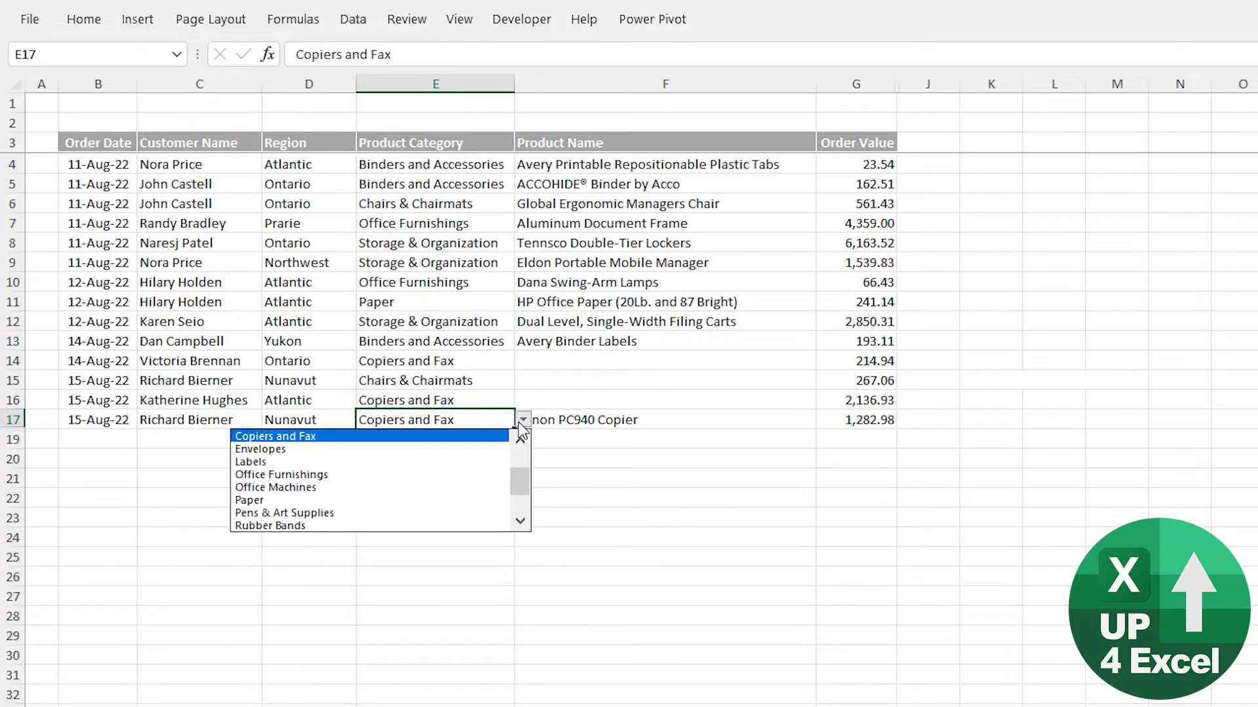
{"action": "left_click", "coordinate": [425, 450]}
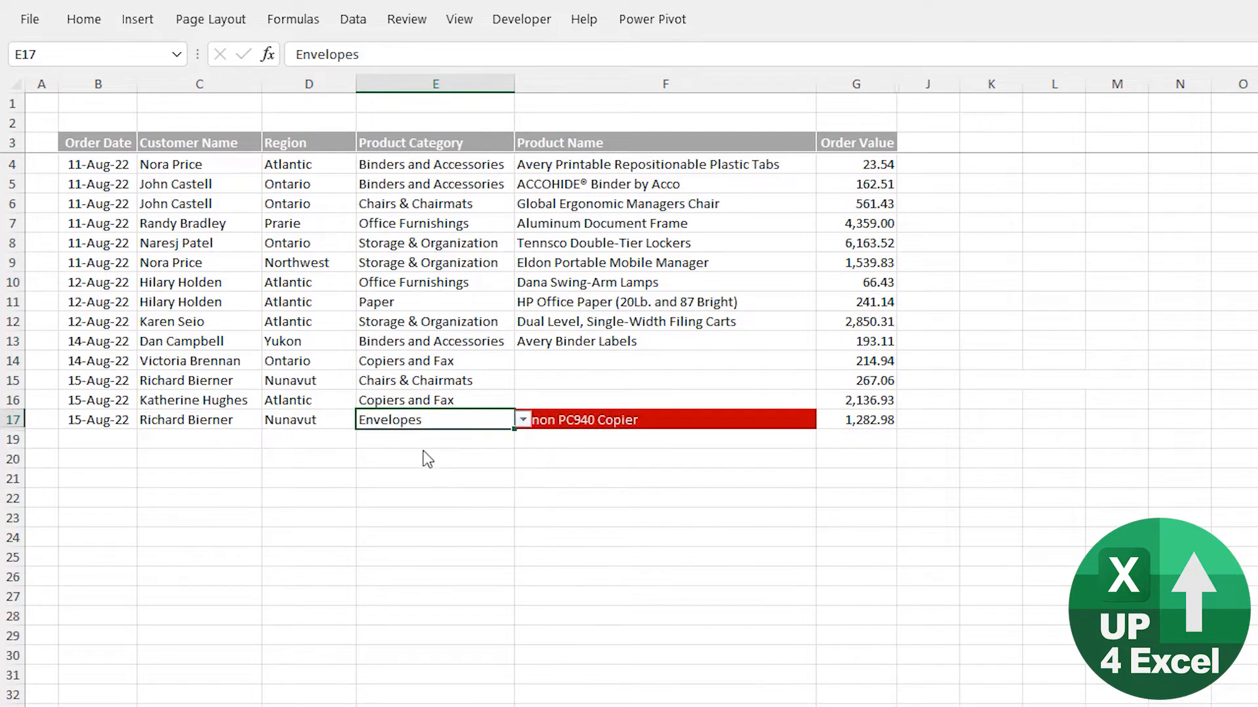
Step: Replace the mismatched Product Name in row 17 with #10 White Business Envelopes,4 1/8 x 9 1/2
{"action": "left_click", "coordinate": [598, 418]}
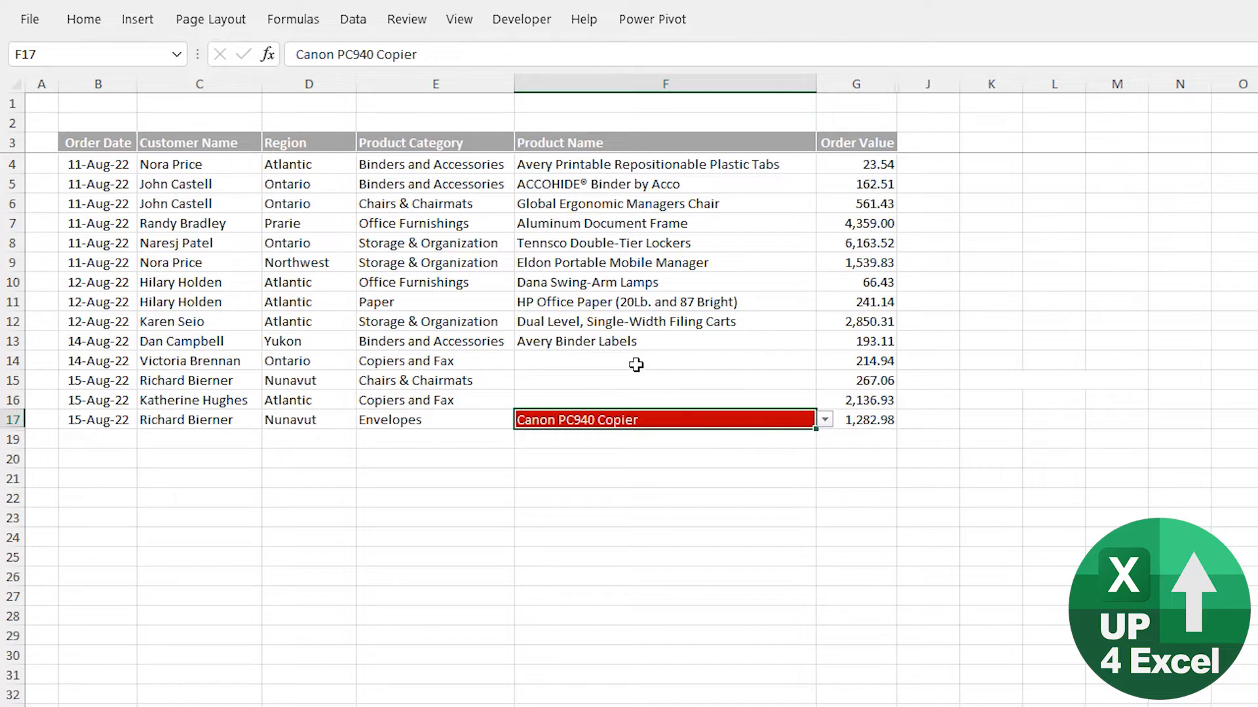
{"action": "left_click", "coordinate": [824, 420]}
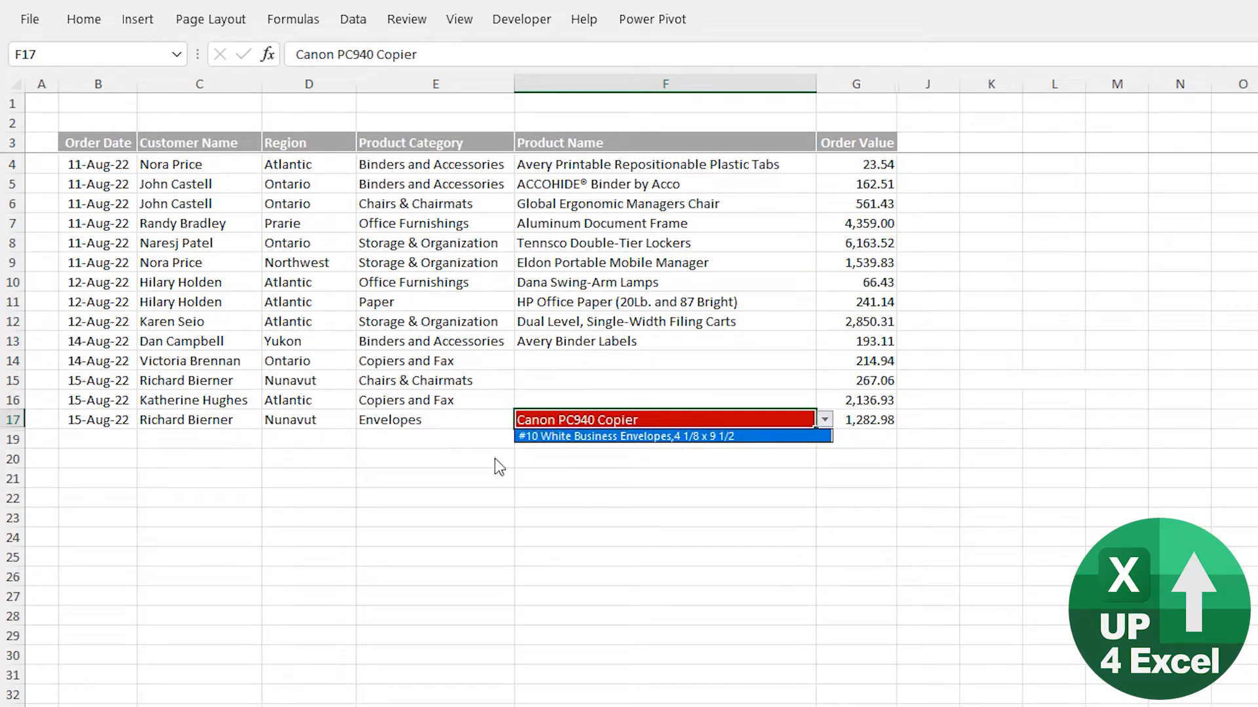
{"action": "left_click", "coordinate": [647, 438]}
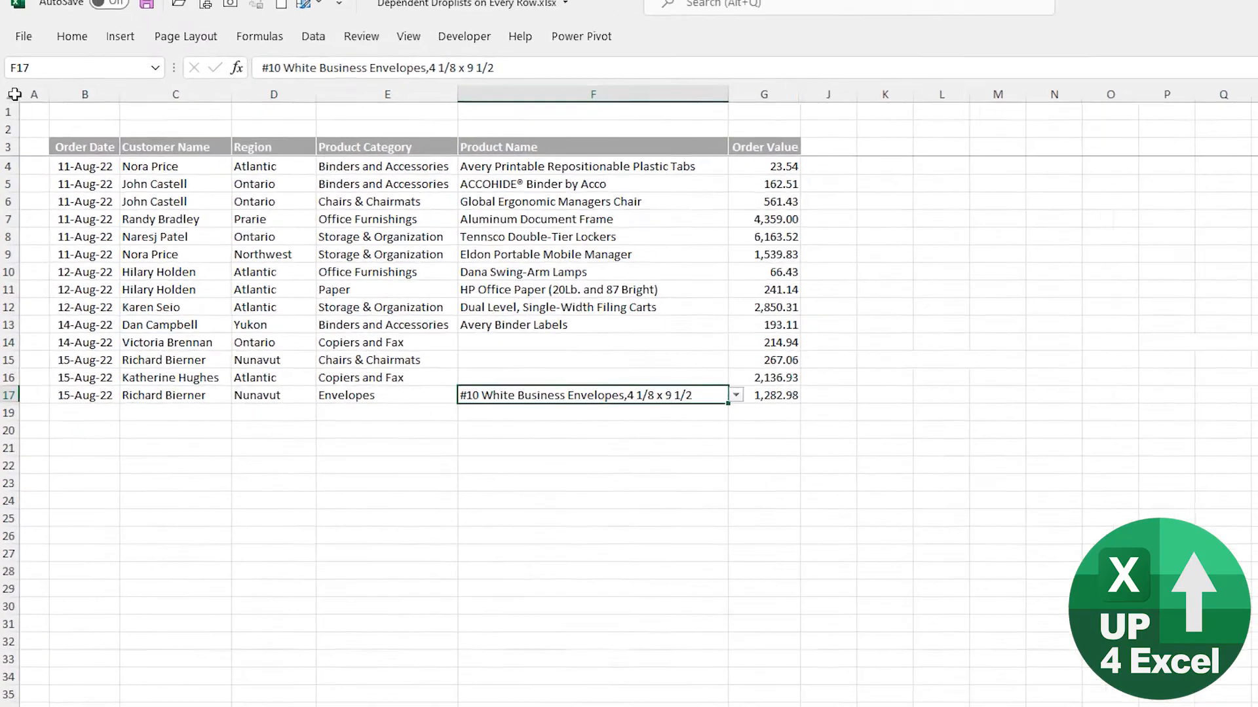
Step: Unhide all hidden columns on the Input Sheet and look at the Product Check and Spill List helper columns
{"action": "left_click", "coordinate": [9, 62]}
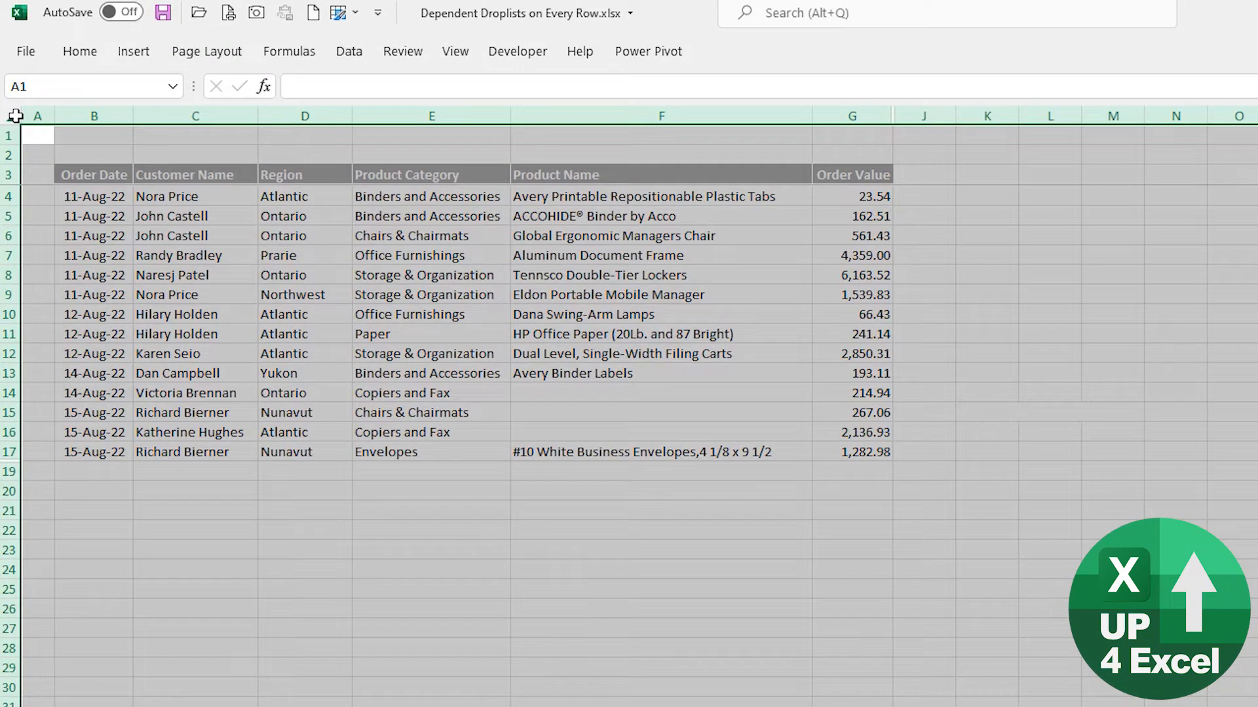
{"action": "right_click", "coordinate": [140, 117]}
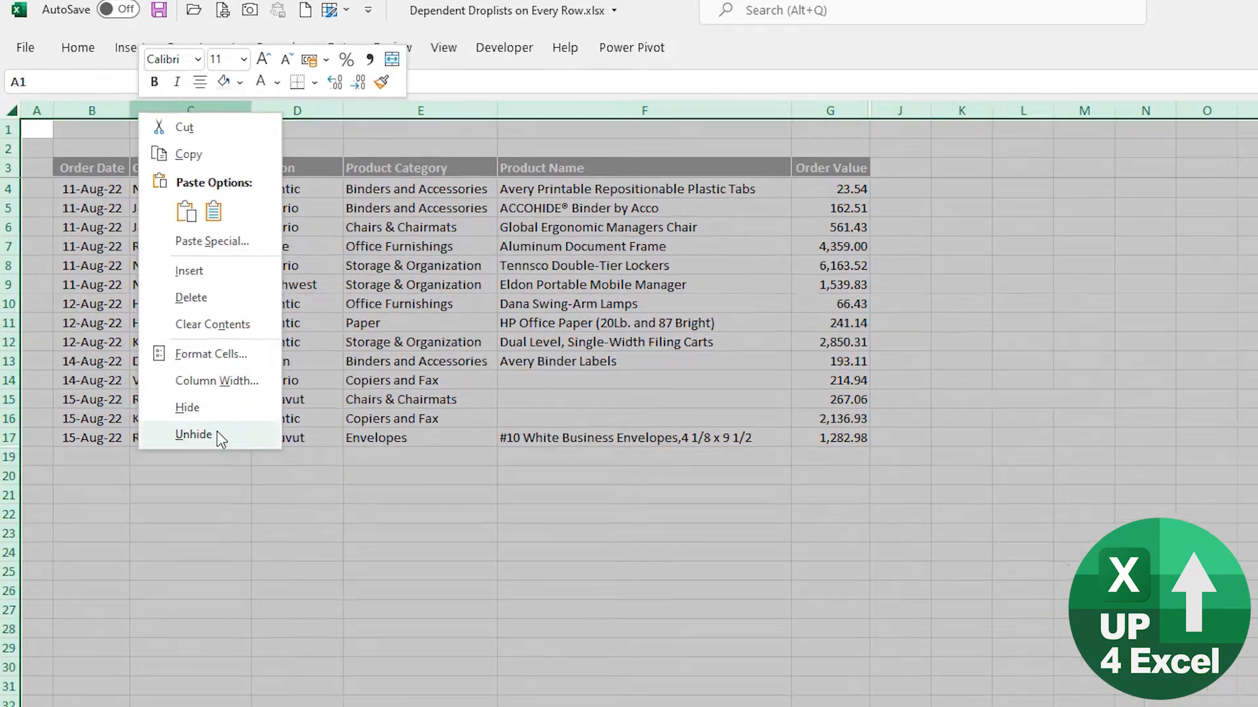
{"action": "left_click", "coordinate": [193, 434]}
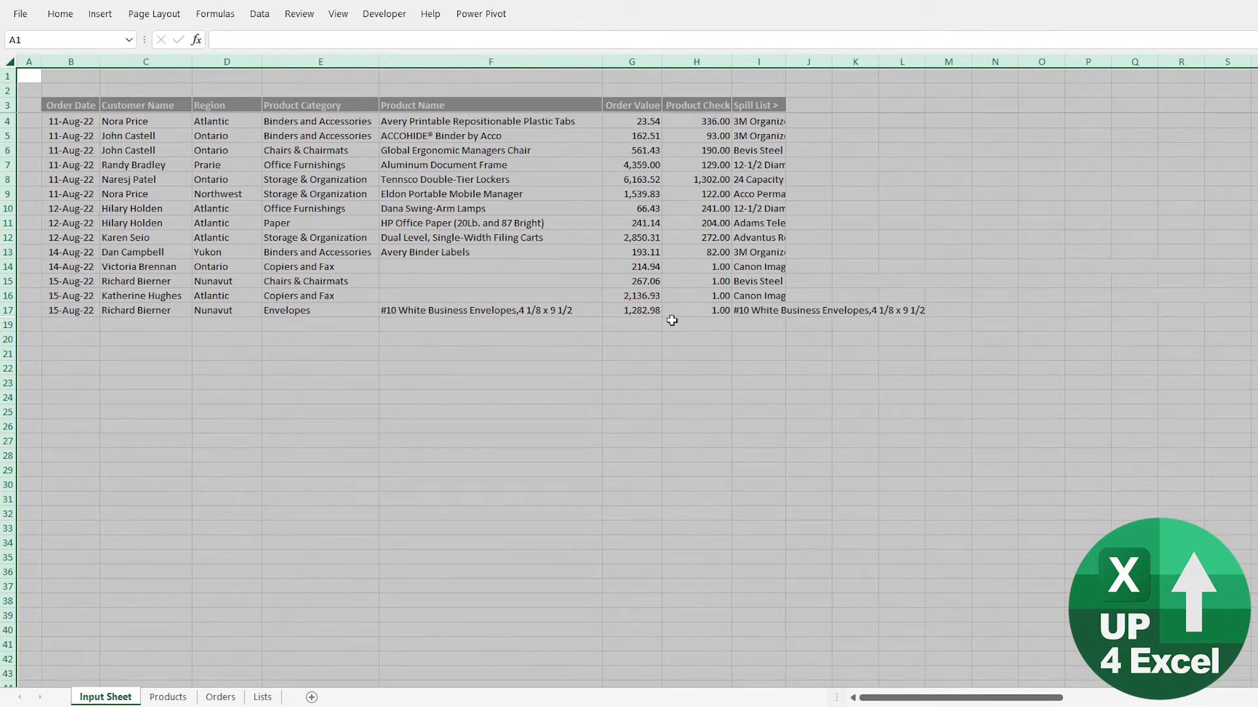
{"action": "left_click", "coordinate": [711, 111]}
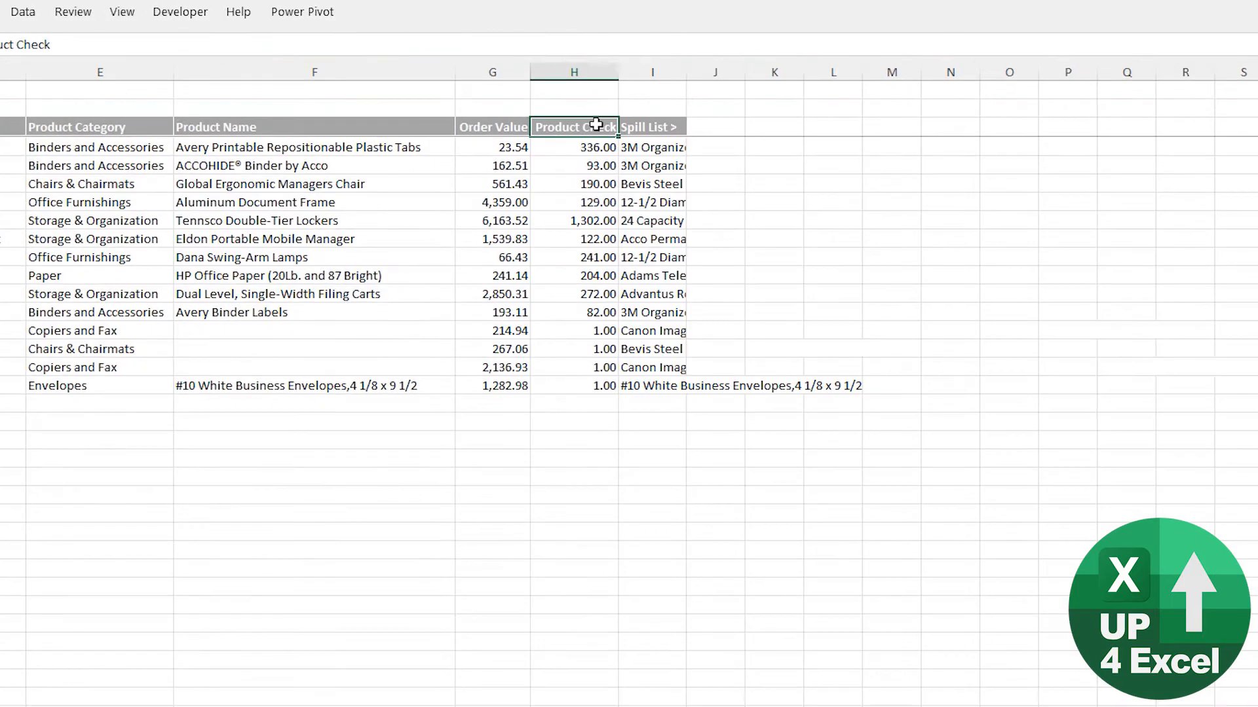
{"action": "key", "text": "Right"}
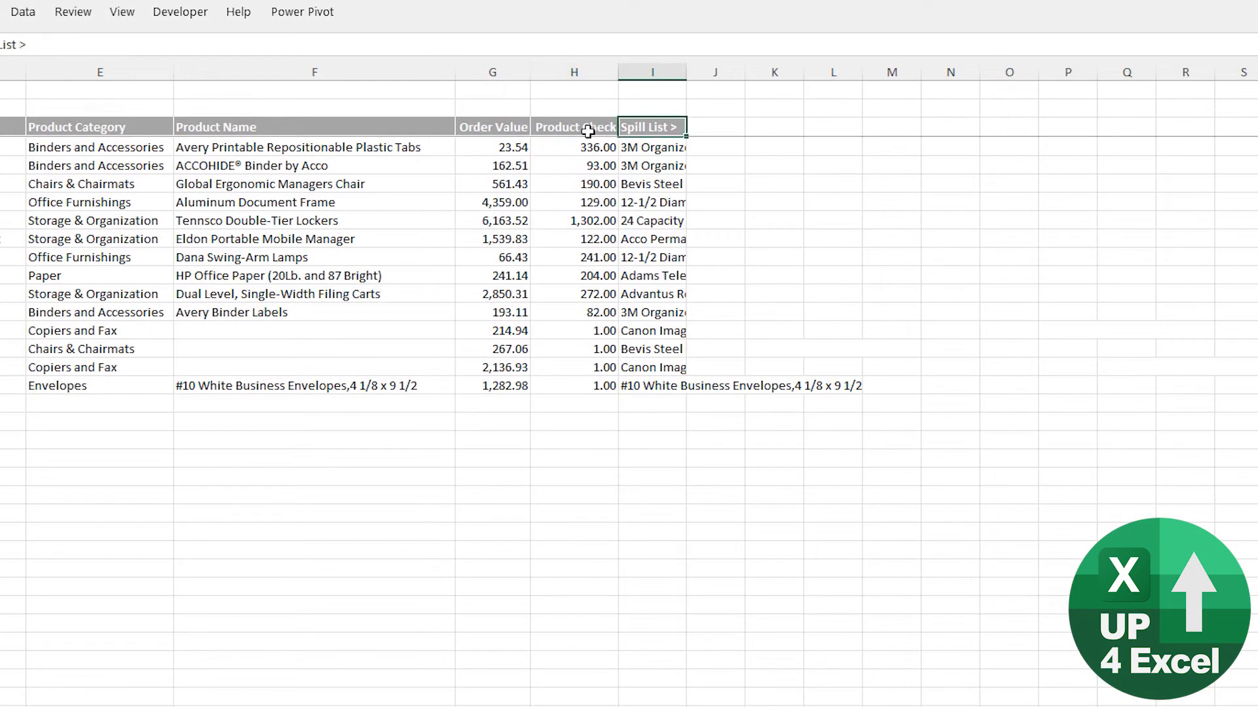
{"action": "left_click", "coordinate": [587, 131]}
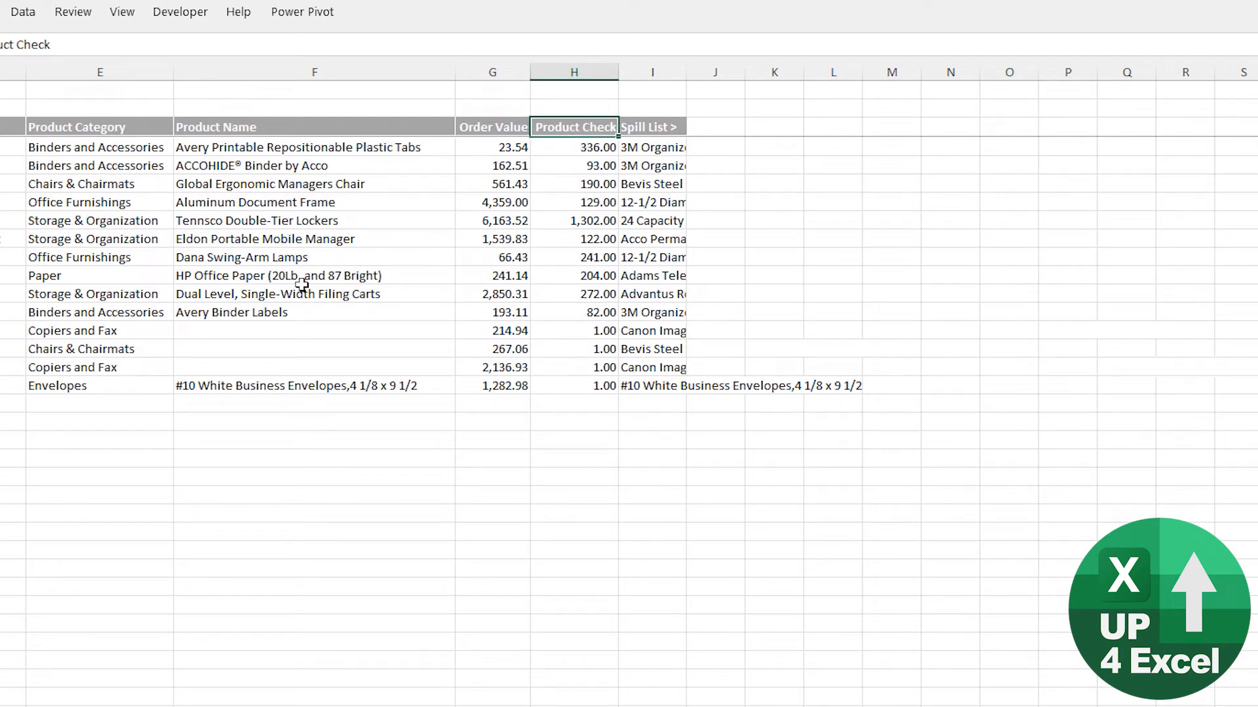
{"action": "left_click", "coordinate": [672, 125]}
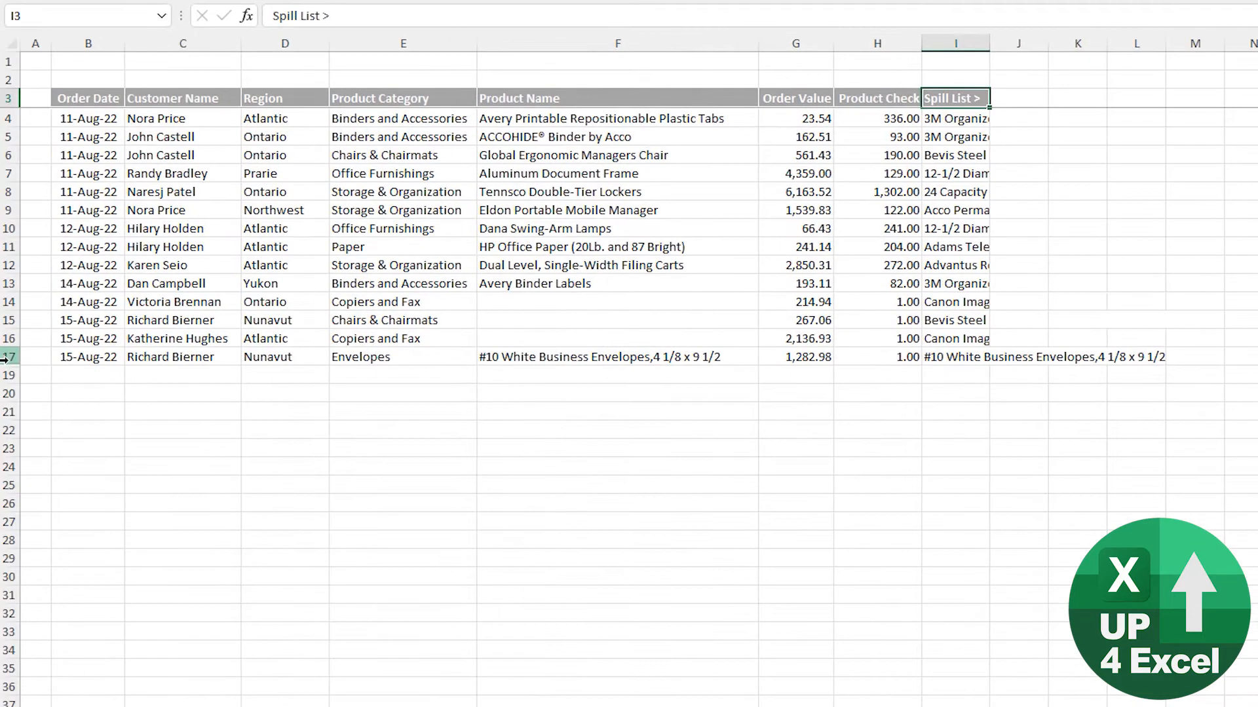
Step: Unhide the hidden row between rows 17 and 19
{"action": "left_click_drag", "start_coordinate": [7, 357], "coordinate": [6, 374]}
{"action": "right_click", "coordinate": [7, 375]}
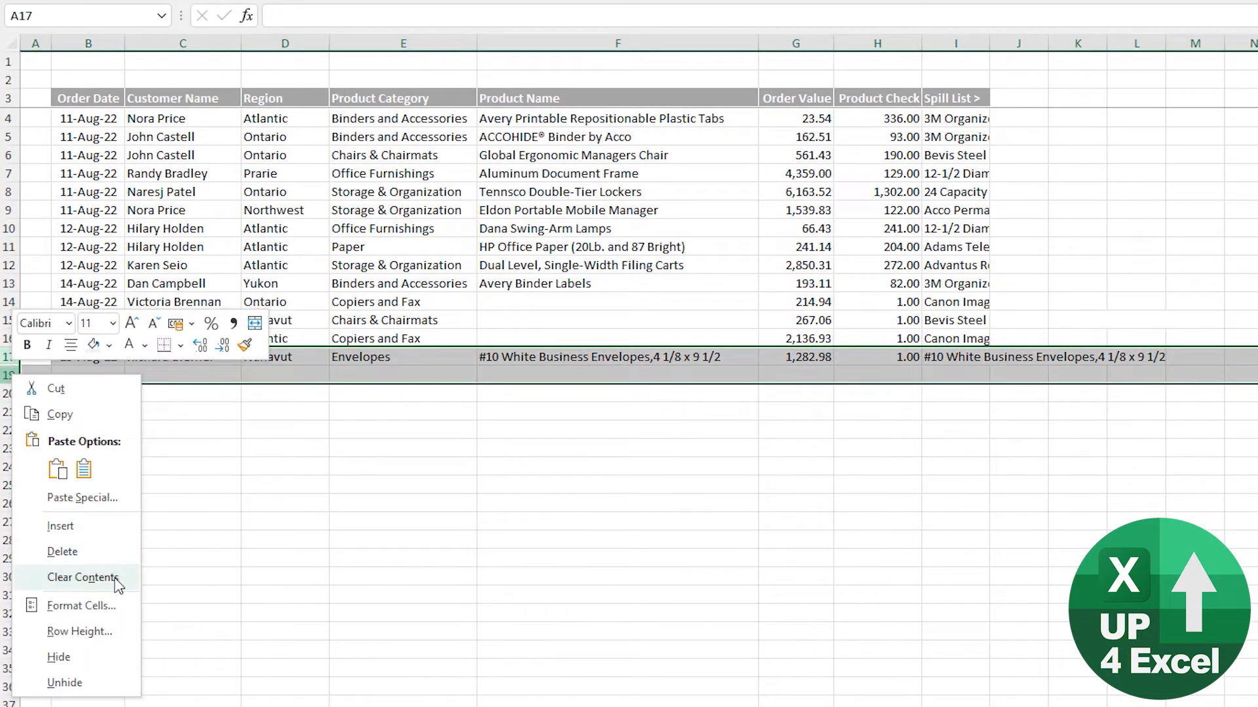
{"action": "left_click", "coordinate": [76, 683]}
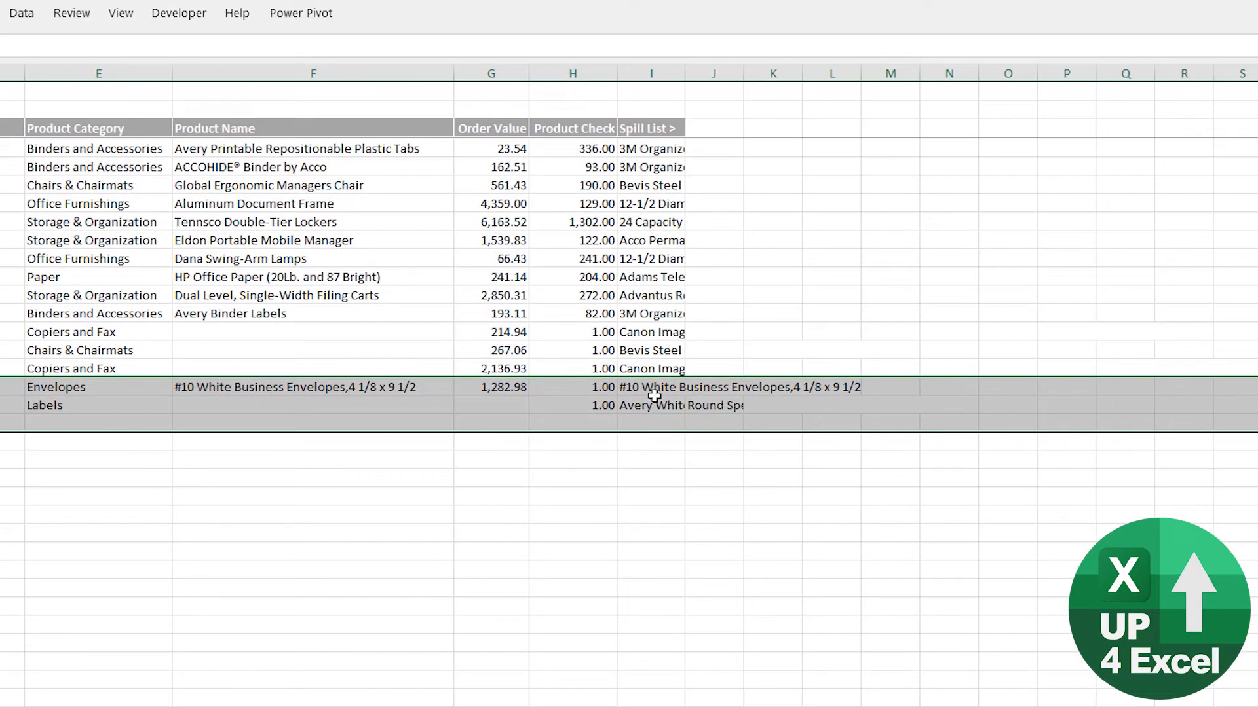
Step: Check the Spill List formula in row 18 and set that row's Product Name to Round Specialty Laser Printer Labels
{"action": "left_click", "coordinate": [654, 398]}
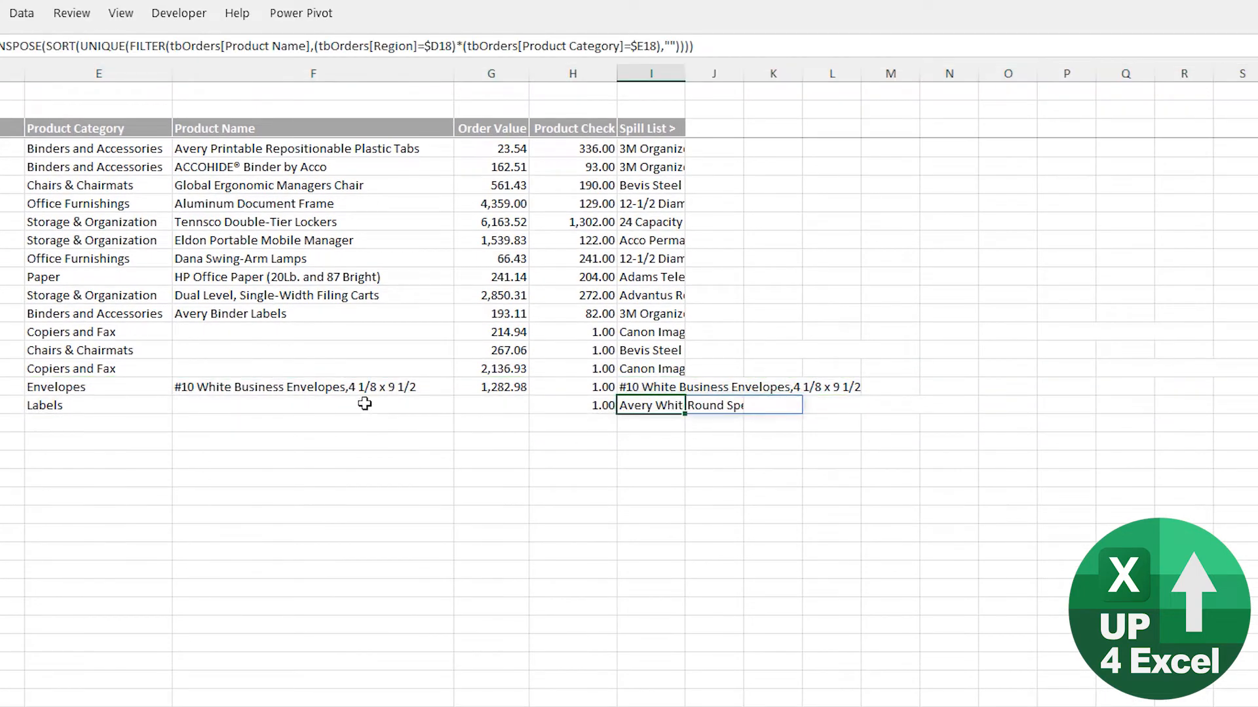
{"action": "left_click", "coordinate": [365, 405]}
{"action": "left_click", "coordinate": [663, 405]}
{"action": "left_click", "coordinate": [322, 402]}
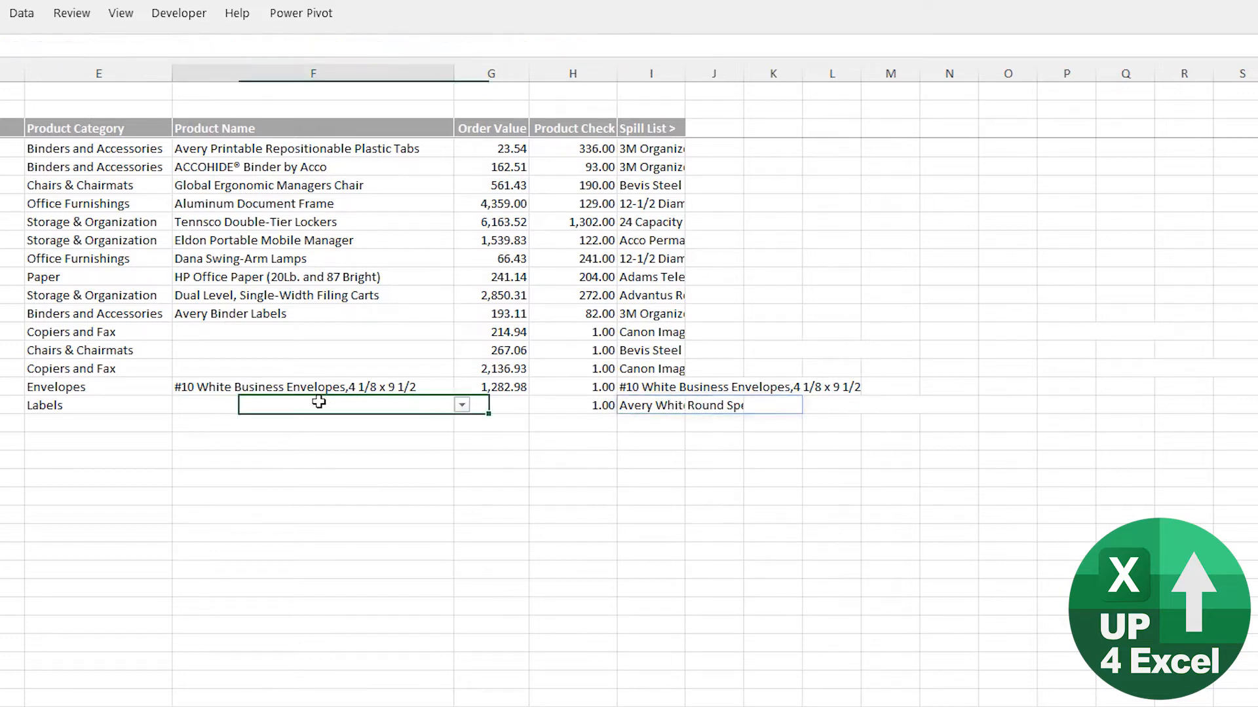
{"action": "left_click", "coordinate": [462, 405]}
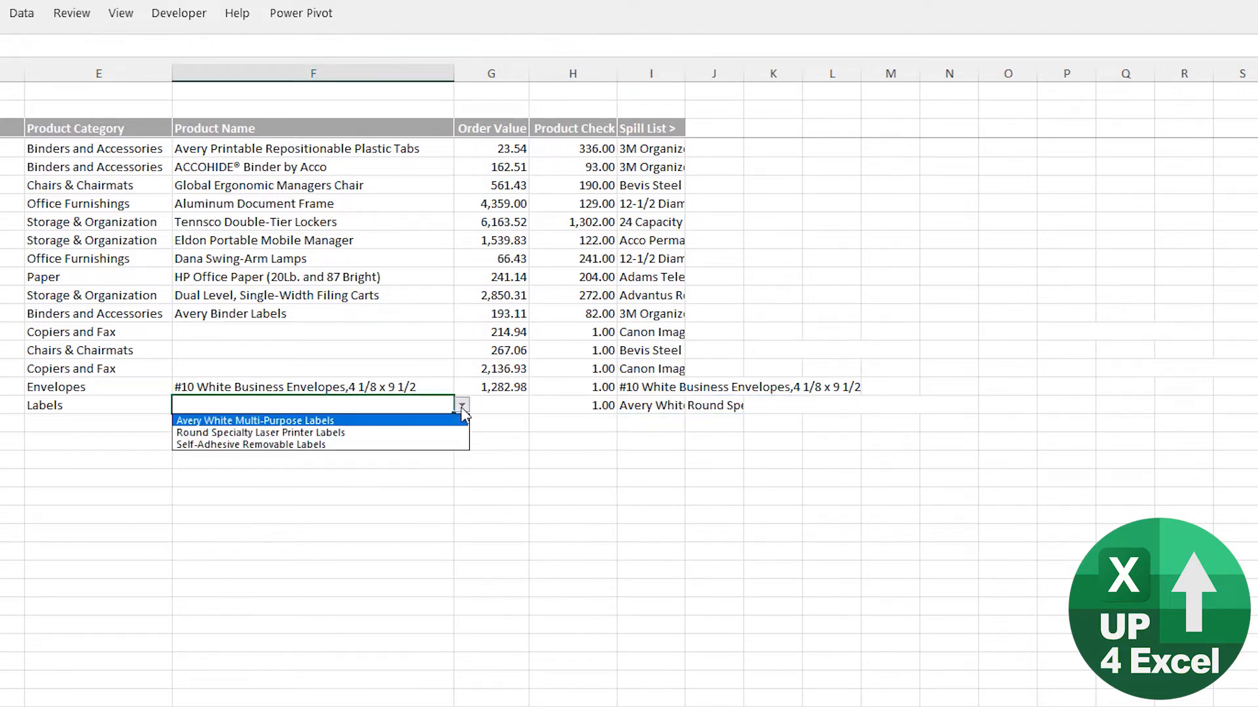
{"action": "left_click", "coordinate": [361, 434]}
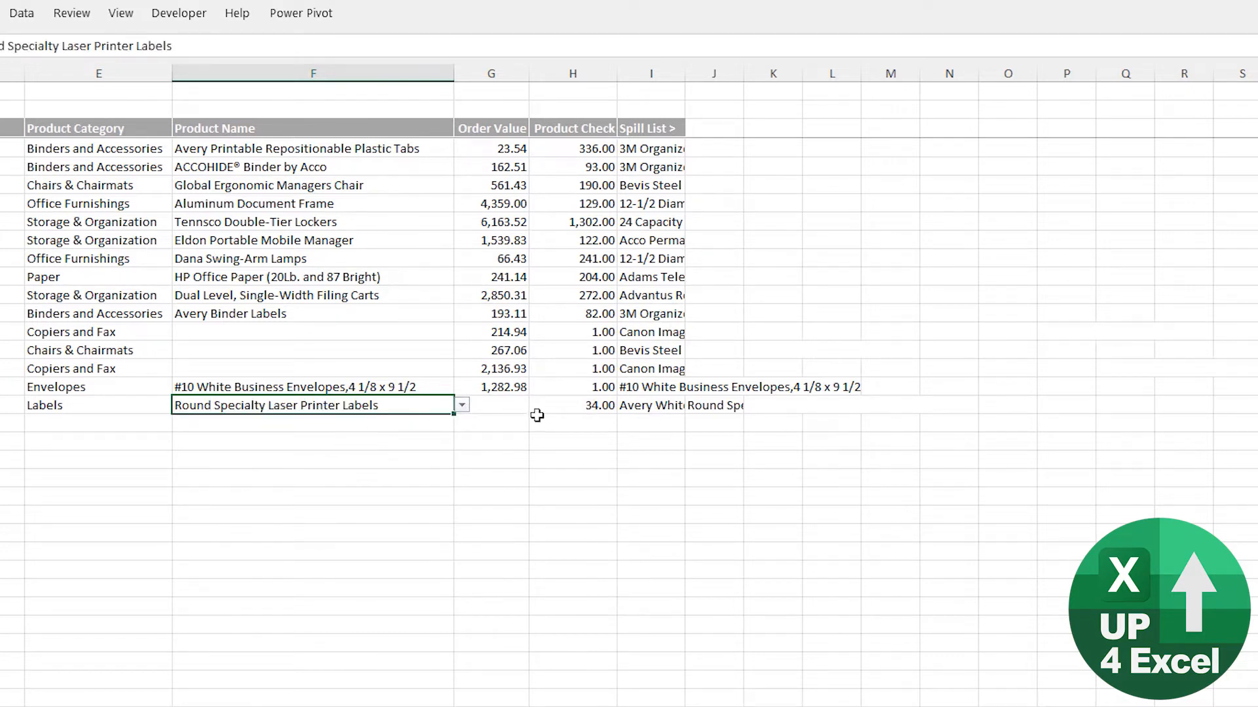
Step: Set the Product Category in row 18 to Office Machines and browse the Product Name choices for that row
{"action": "left_click", "coordinate": [43, 407]}
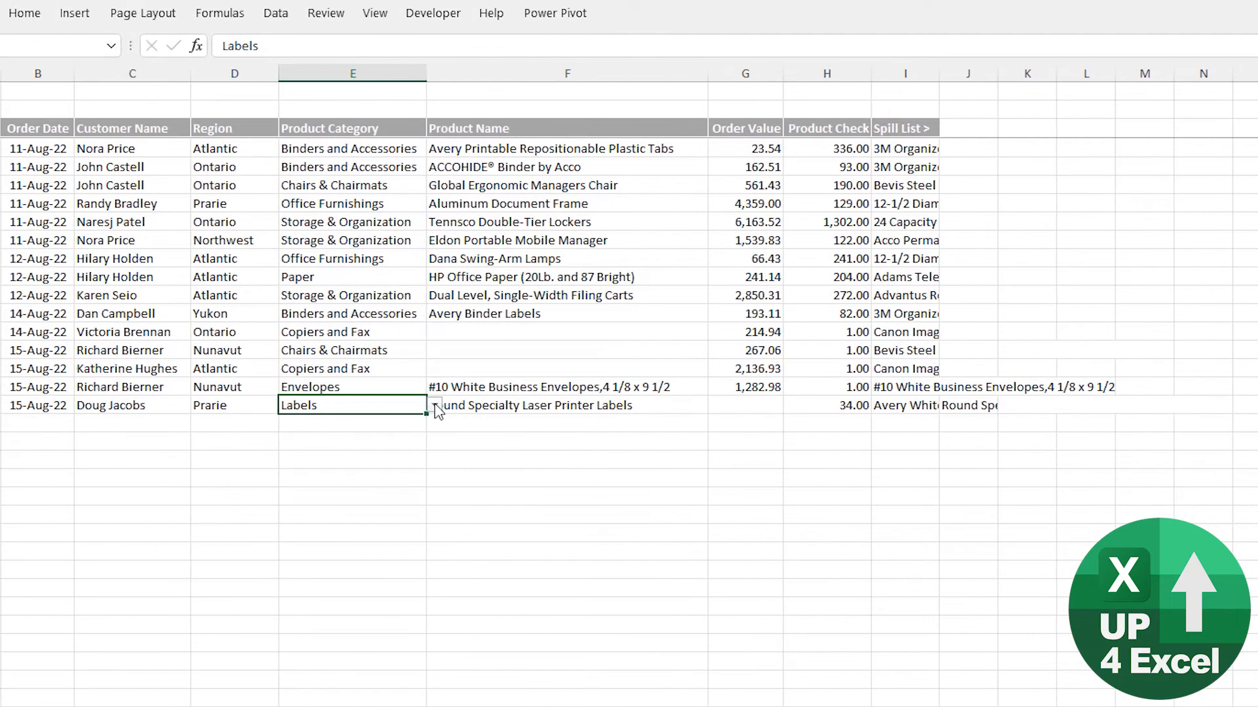
{"action": "left_click", "coordinate": [434, 407]}
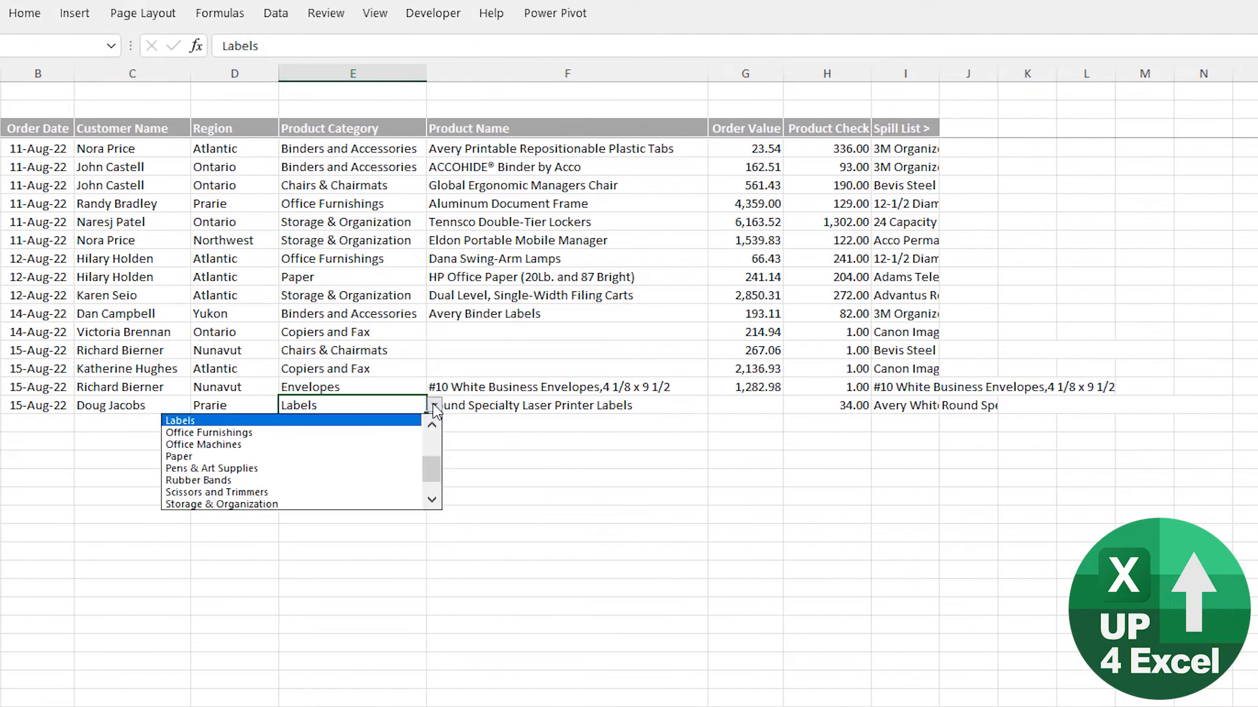
{"action": "left_click", "coordinate": [216, 441]}
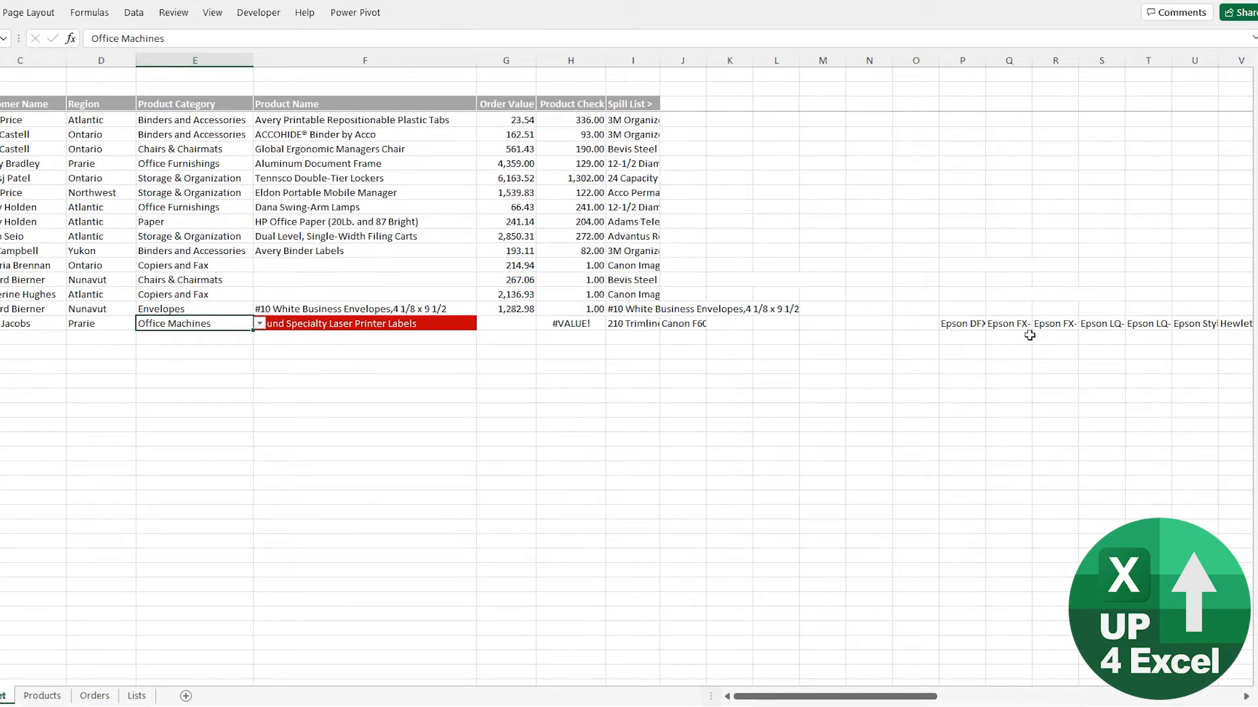
{"action": "left_click", "coordinate": [365, 324]}
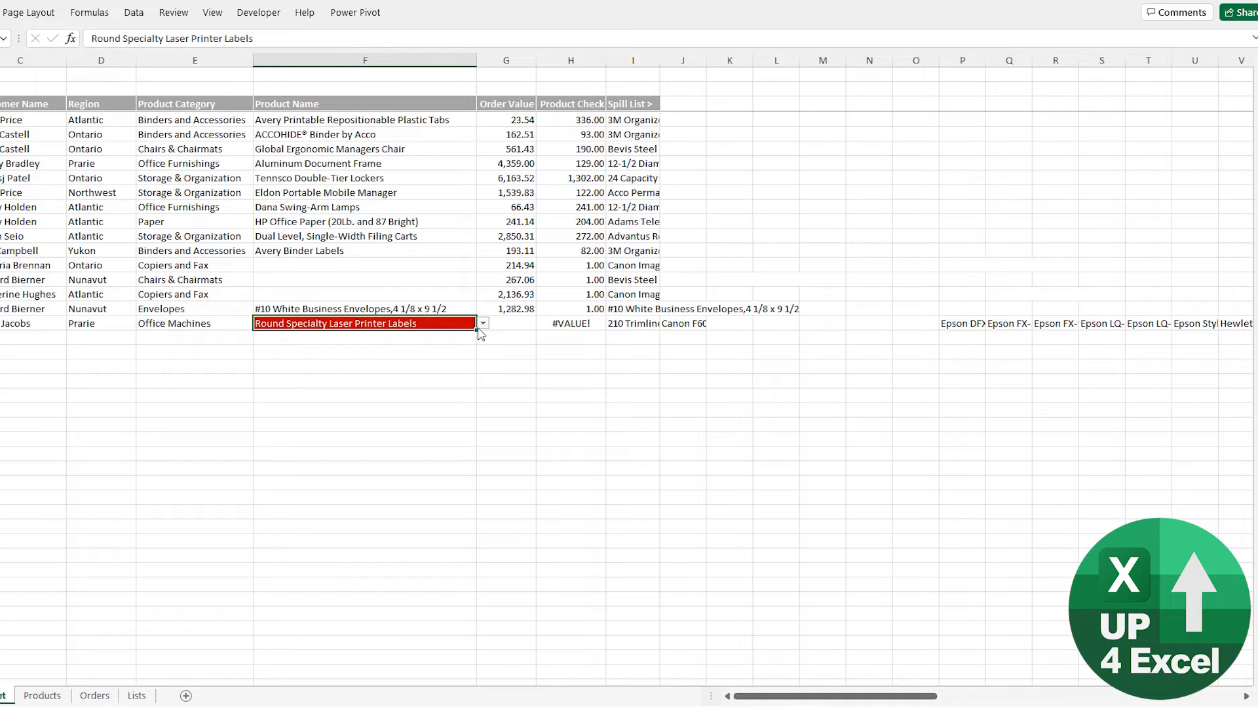
{"action": "left_click", "coordinate": [482, 323]}
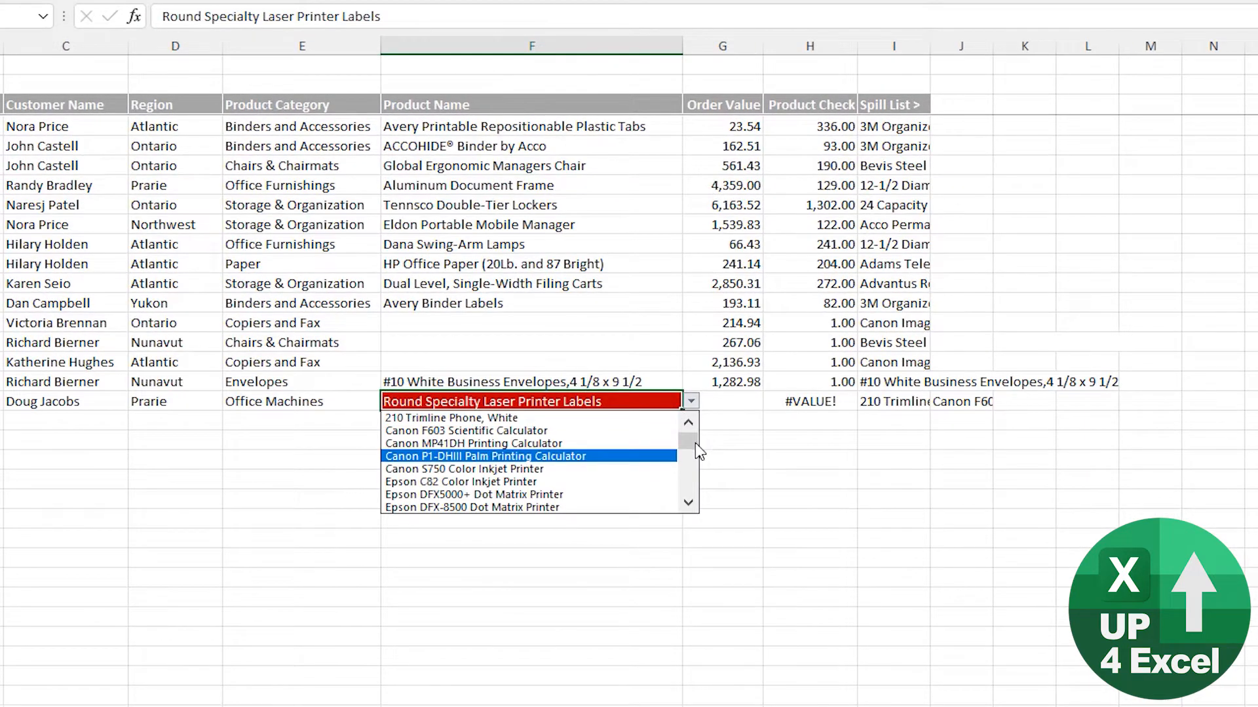
{"action": "mouse_move", "coordinate": [695, 443]}
{"action": "left_mouse_down"}
{"action": "mouse_move", "coordinate": [699, 494]}
{"action": "mouse_move", "coordinate": [693, 445]}
{"action": "left_mouse_up"}
{"action": "left_click", "coordinate": [603, 404]}
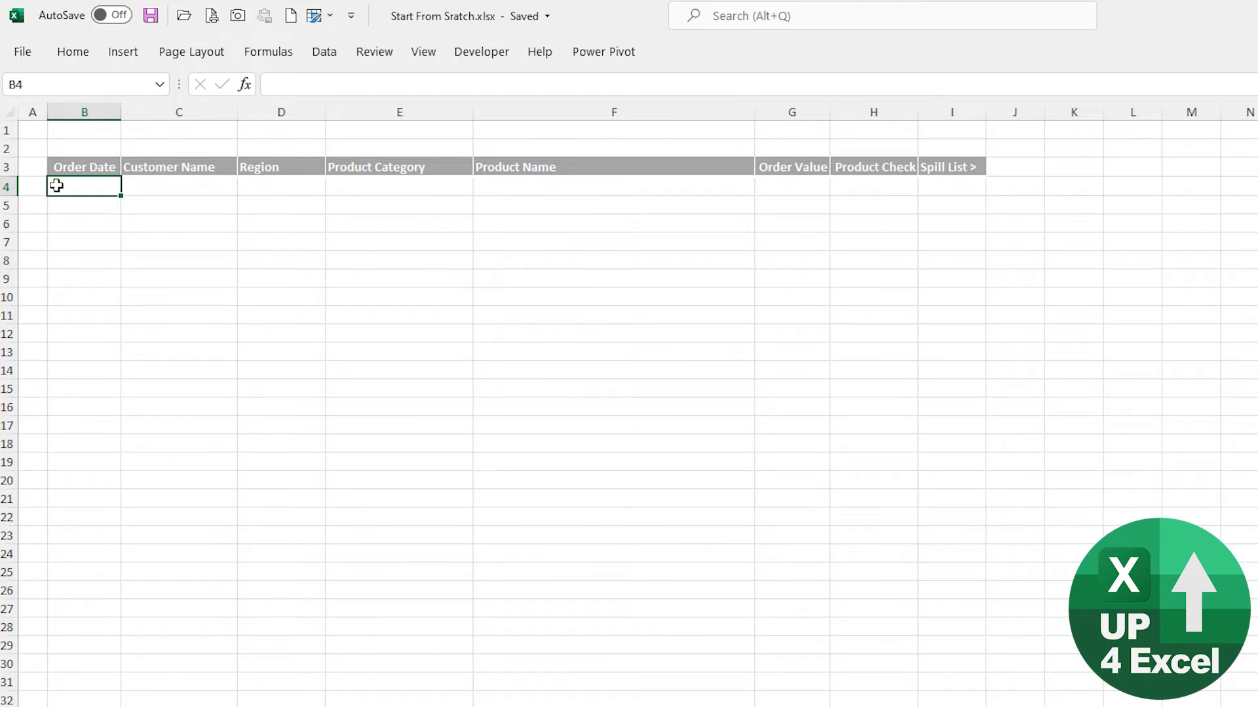
Step: In the Start From Sratch.xlsx workbook, enter 01-Sep-22 as the first Order Date in cell B4
{"action": "type", "text": "01-Sep-22"}
{"action": "key", "text": "Return"}
Step: Go to the sheet holding the order data and inspect the extent of its Order Date column
{"action": "key", "text": "ctrl+Next"}
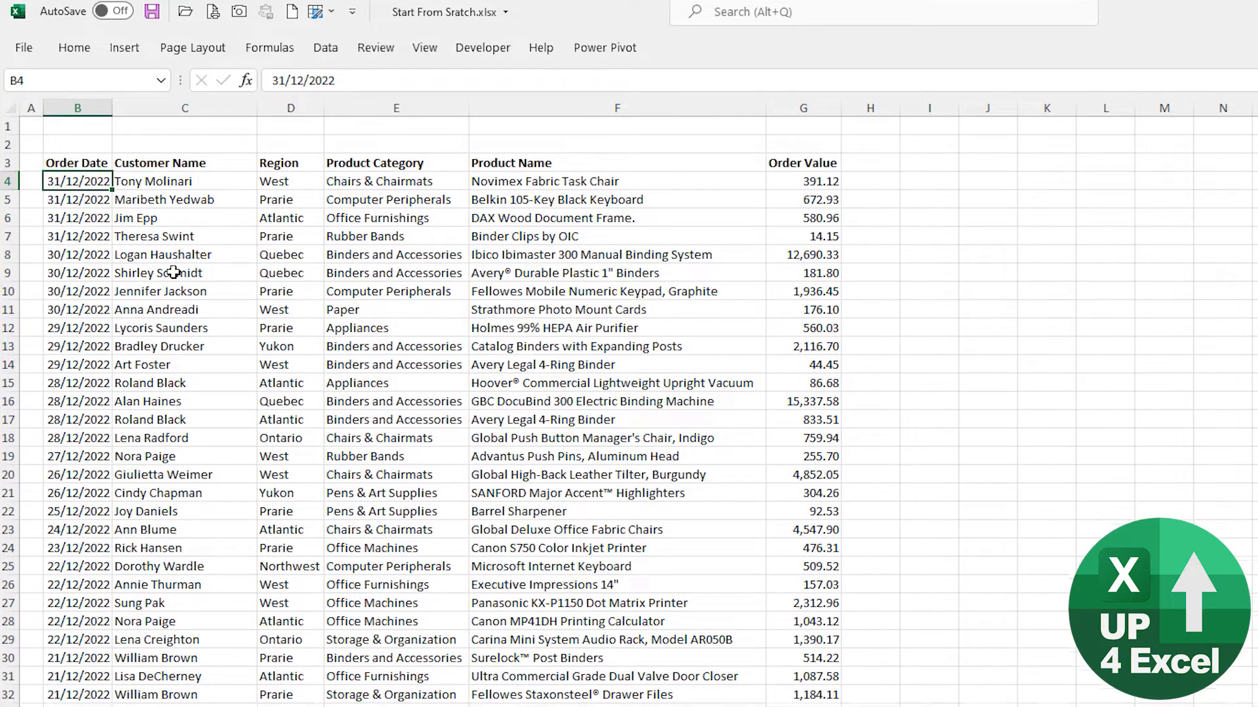
{"action": "key", "text": "ctrl+Down"}
{"action": "key", "text": "ctrl+Up"}
{"action": "key", "text": "ctrl+Up"}
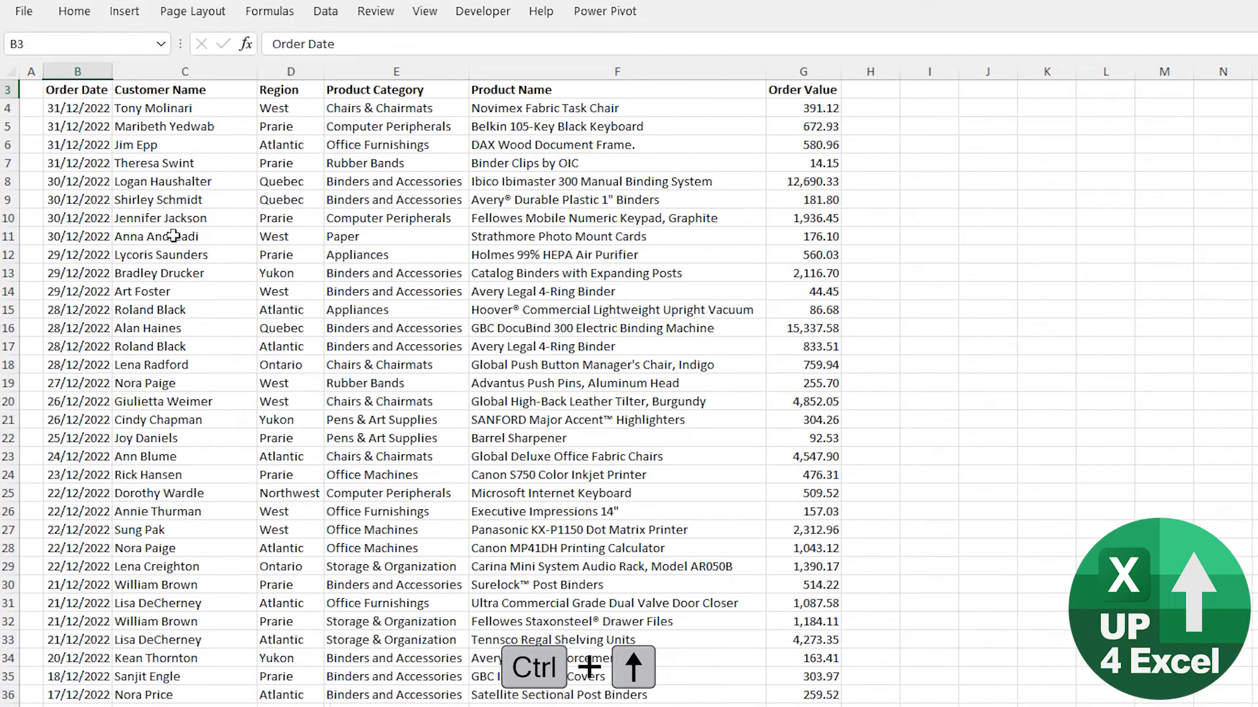
Step: Review the Product Category and Product Name of the first order, and compare with the columns on the Input sheet
{"action": "key", "text": "Down"}
{"action": "key", "text": "Down"}
{"action": "key", "text": "Down"}
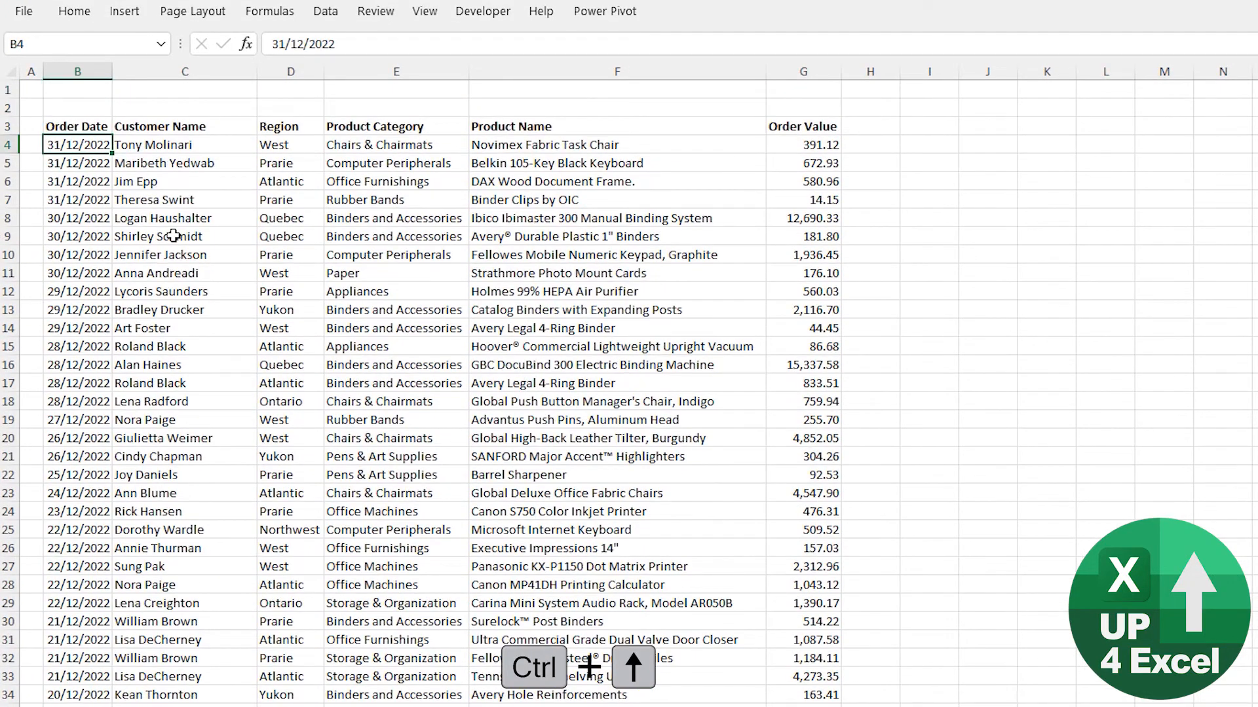
{"action": "left_click", "coordinate": [313, 144]}
{"action": "left_click", "coordinate": [393, 144]}
{"action": "left_click", "coordinate": [501, 143]}
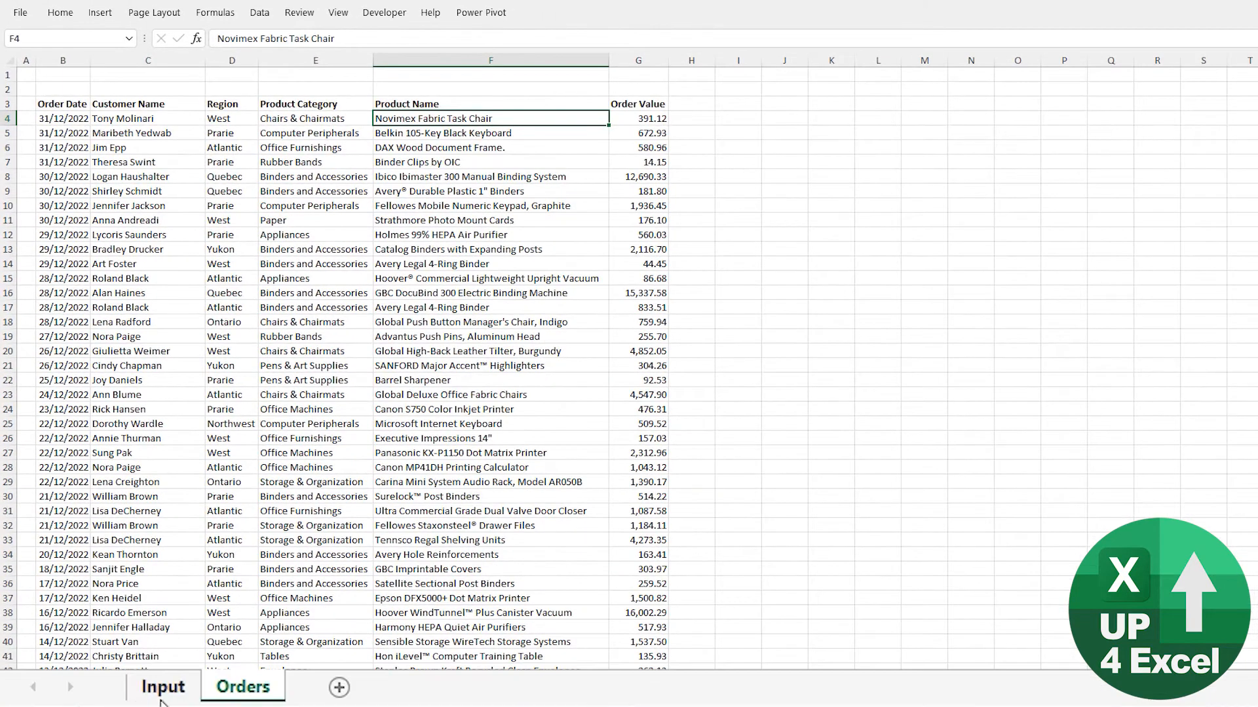
{"action": "left_click", "coordinate": [163, 696]}
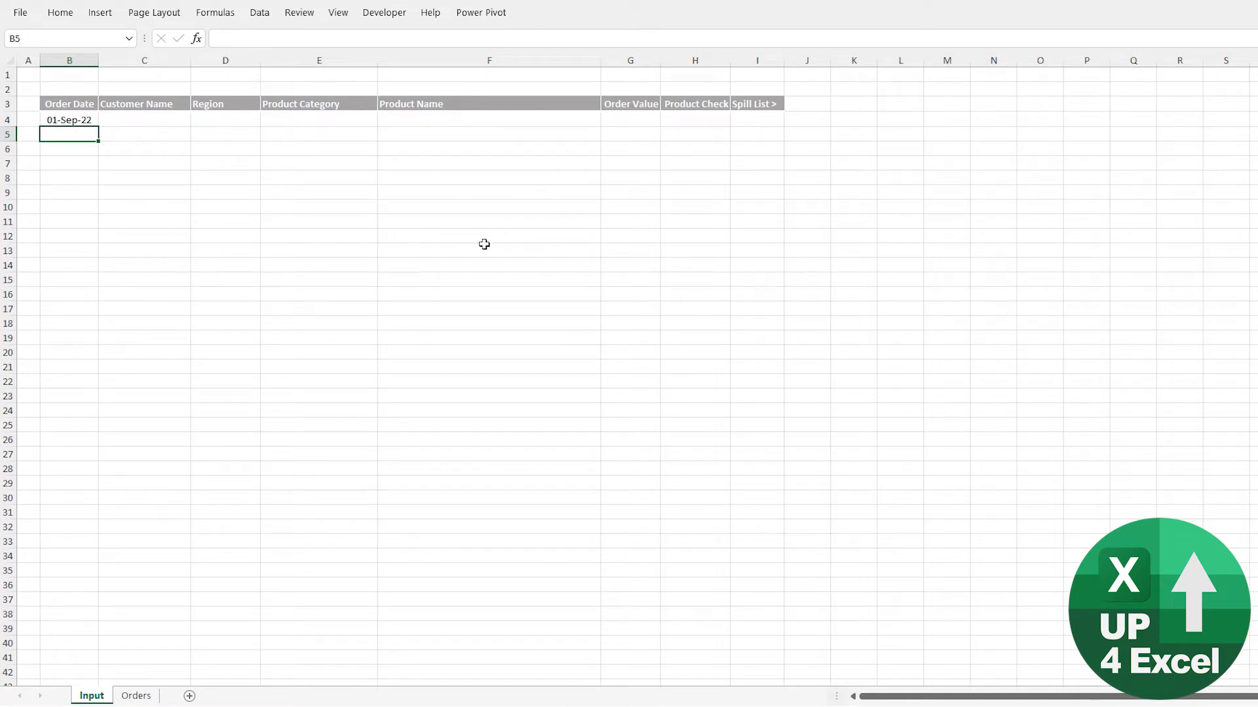
Step: Convert the order data $B$3:$G$3945 on the Orders sheet into a table with headers
{"action": "left_click", "coordinate": [148, 696]}
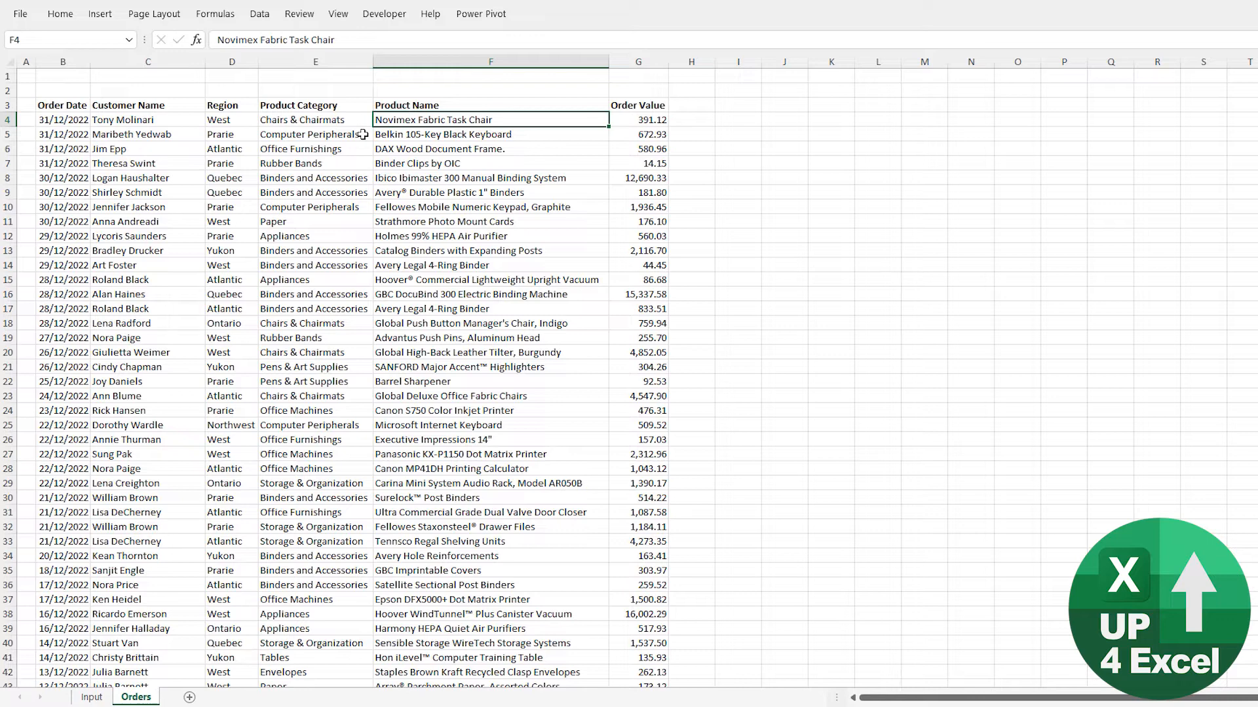
{"action": "key", "text": "ctrl+t"}
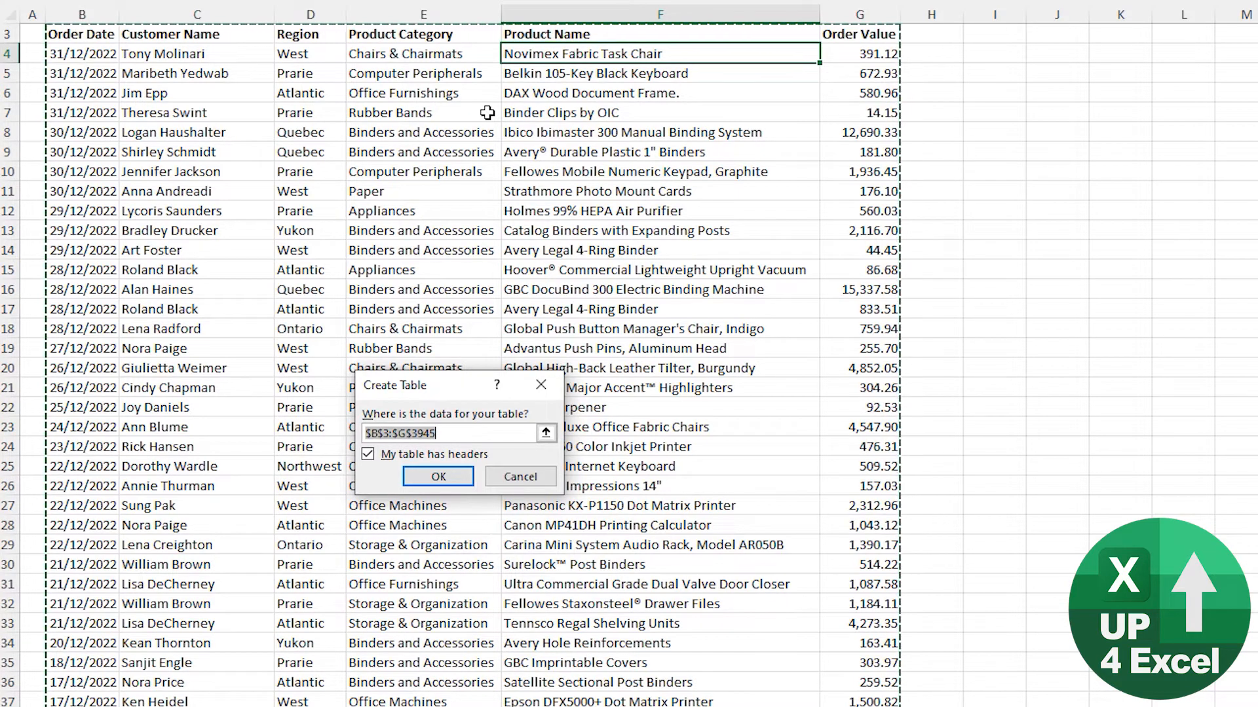
{"action": "key", "text": "Return"}
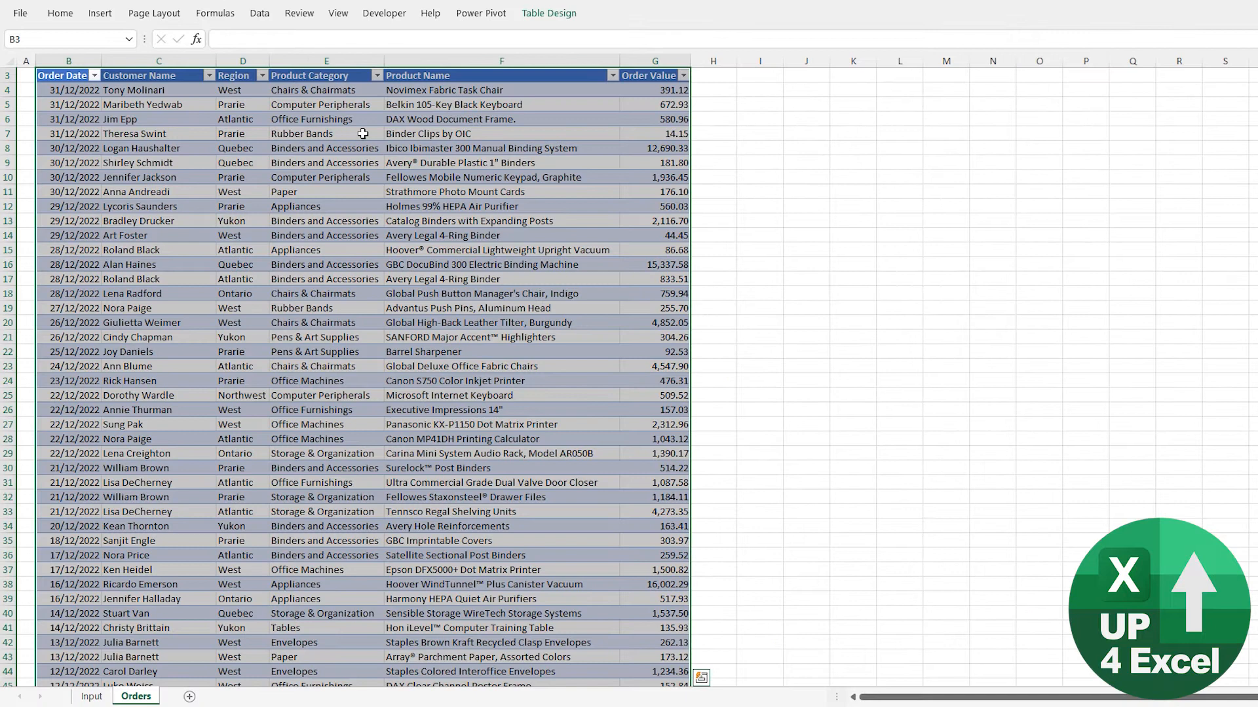
Step: Apply a grey Medium table style with banded rows to the orders table
{"action": "left_click", "coordinate": [545, 13]}
{"action": "left_click", "coordinate": [955, 84]}
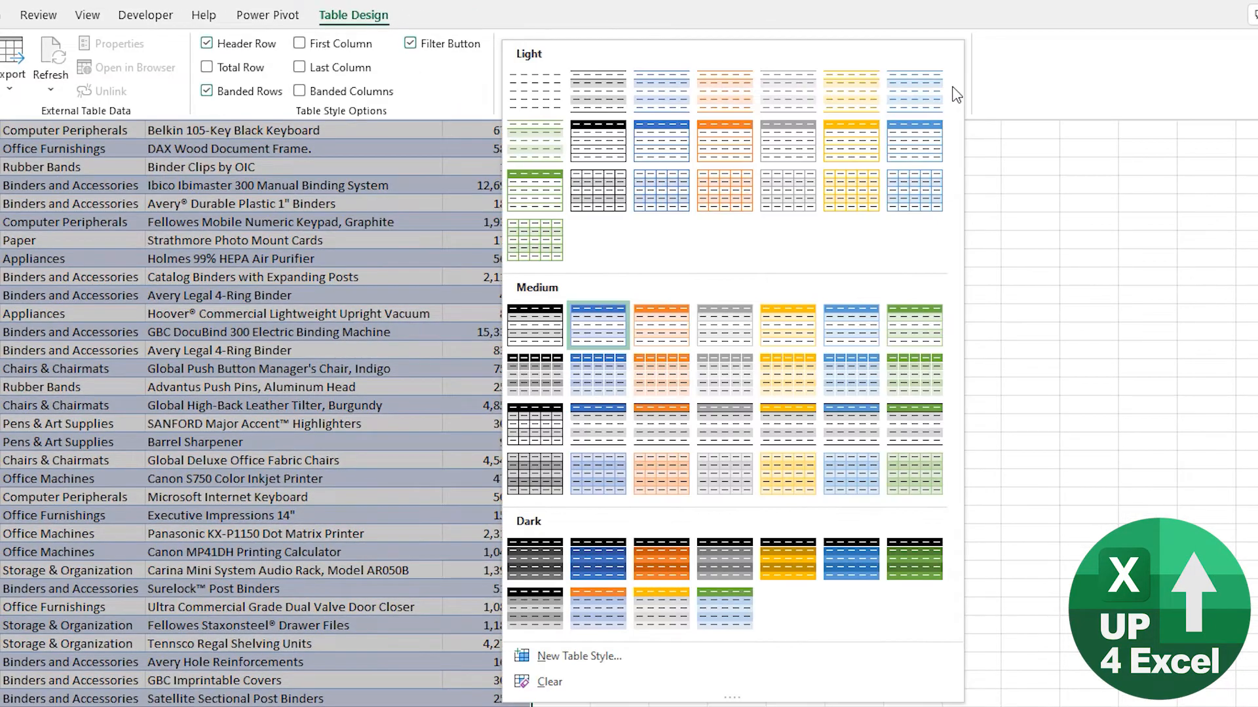
{"action": "left_click", "coordinate": [747, 393]}
{"action": "scroll", "coordinate": [190, 262], "scroll_direction": "up", "scroll_amount": 1}
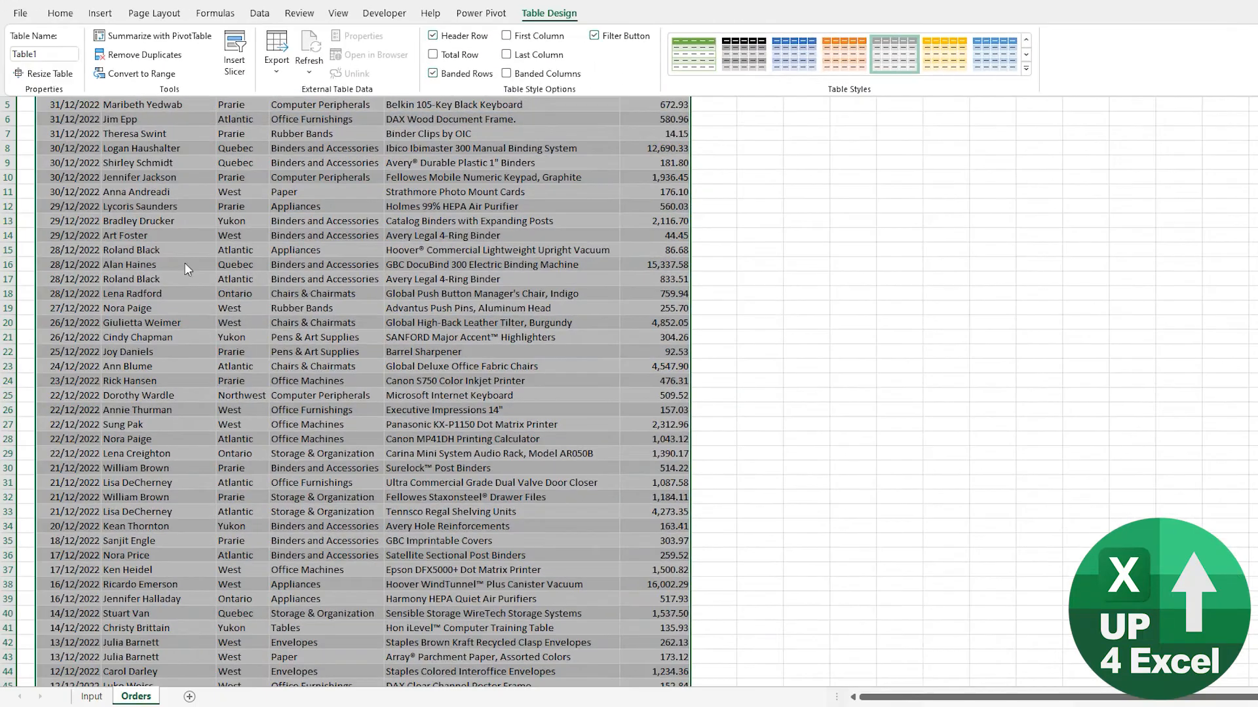
{"action": "left_click", "coordinate": [211, 163]}
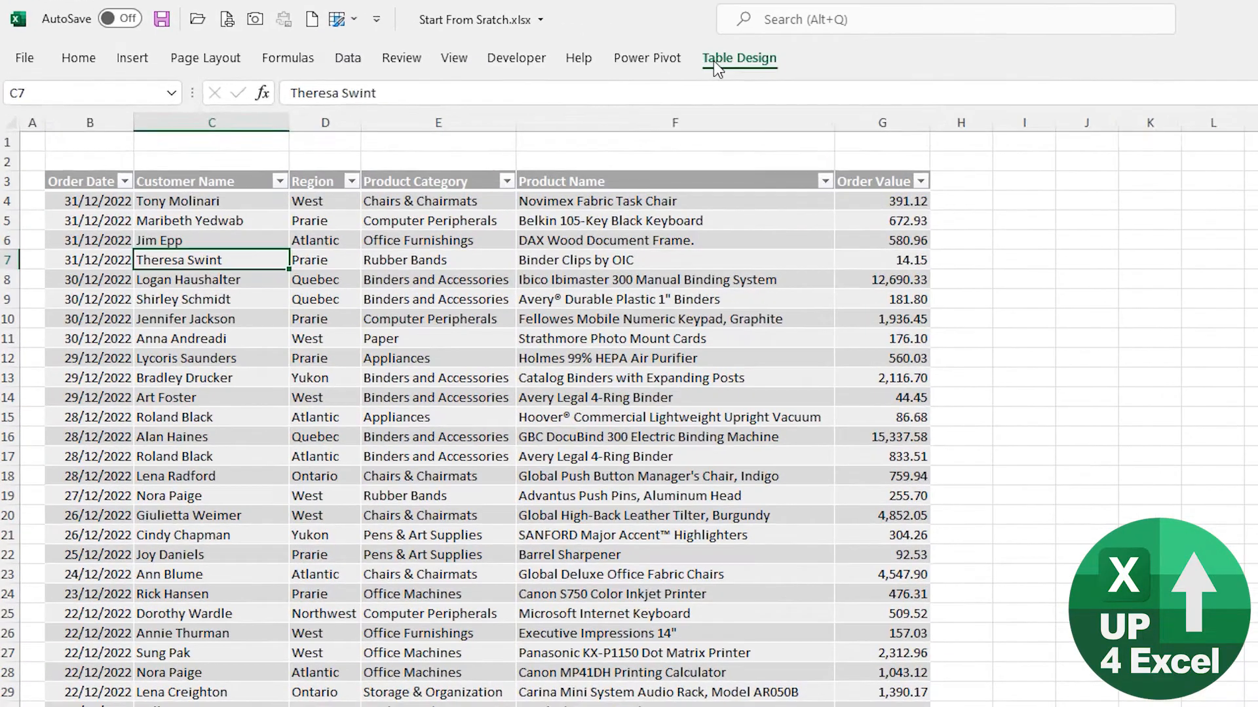
Step: Rename the orders table to tbOrders and collapse the ribbon
{"action": "left_click", "coordinate": [549, 13]}
{"action": "left_click", "coordinate": [70, 112]}
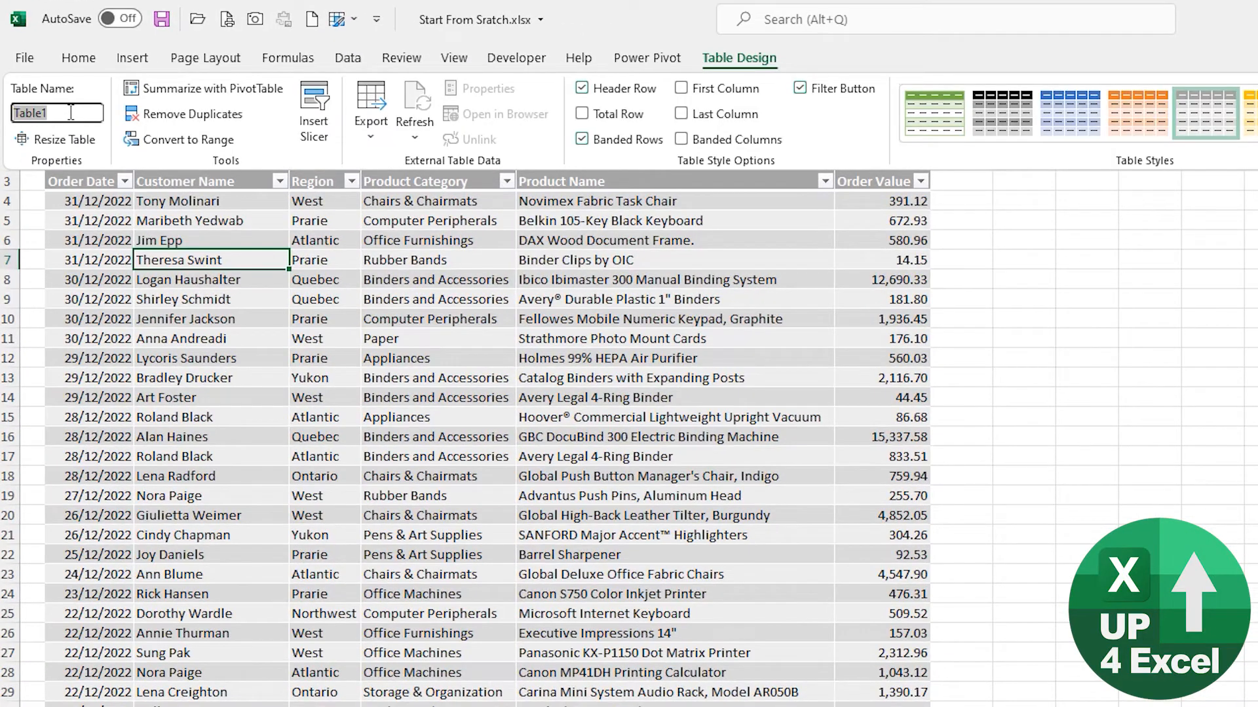
{"action": "type", "text": "tb"}
{"action": "type", "text": "Orders"}
{"action": "key", "text": "ctrl+F1"}
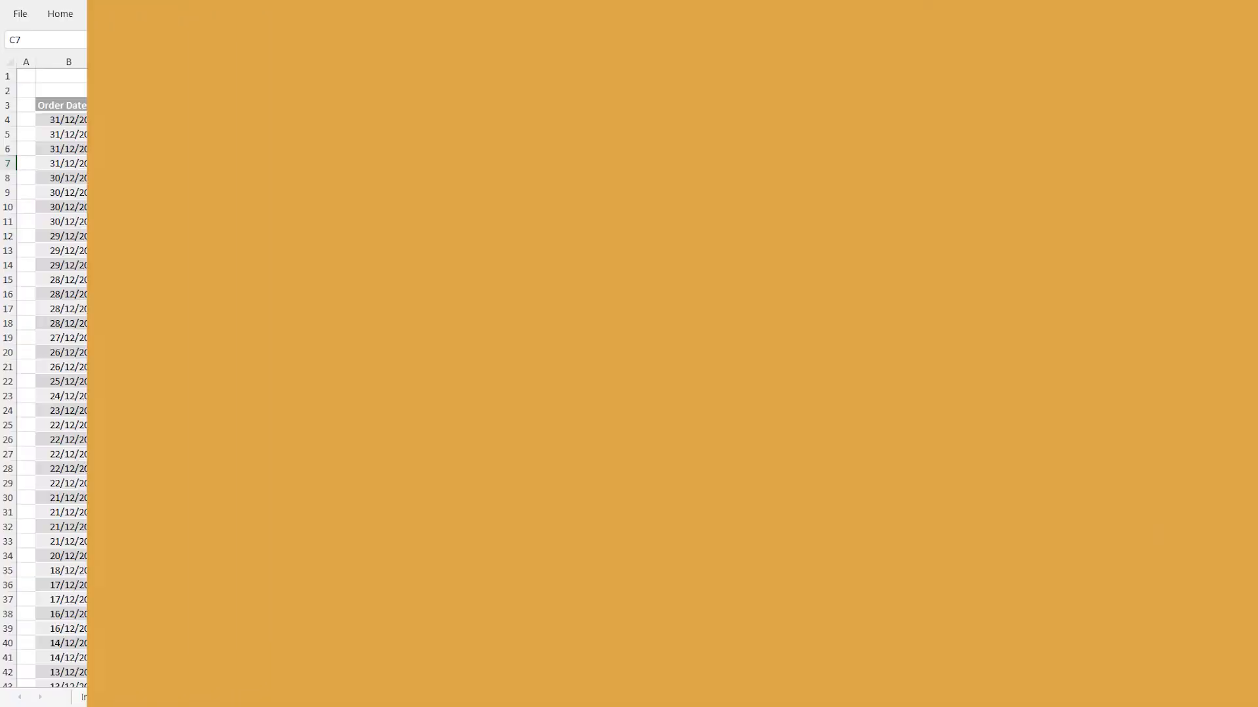
Step: Check the empty Customer Name and Region cells on the Input sheet, and examine the repeated Region values on the Orders sheet
{"action": "left_click", "coordinate": [92, 697]}
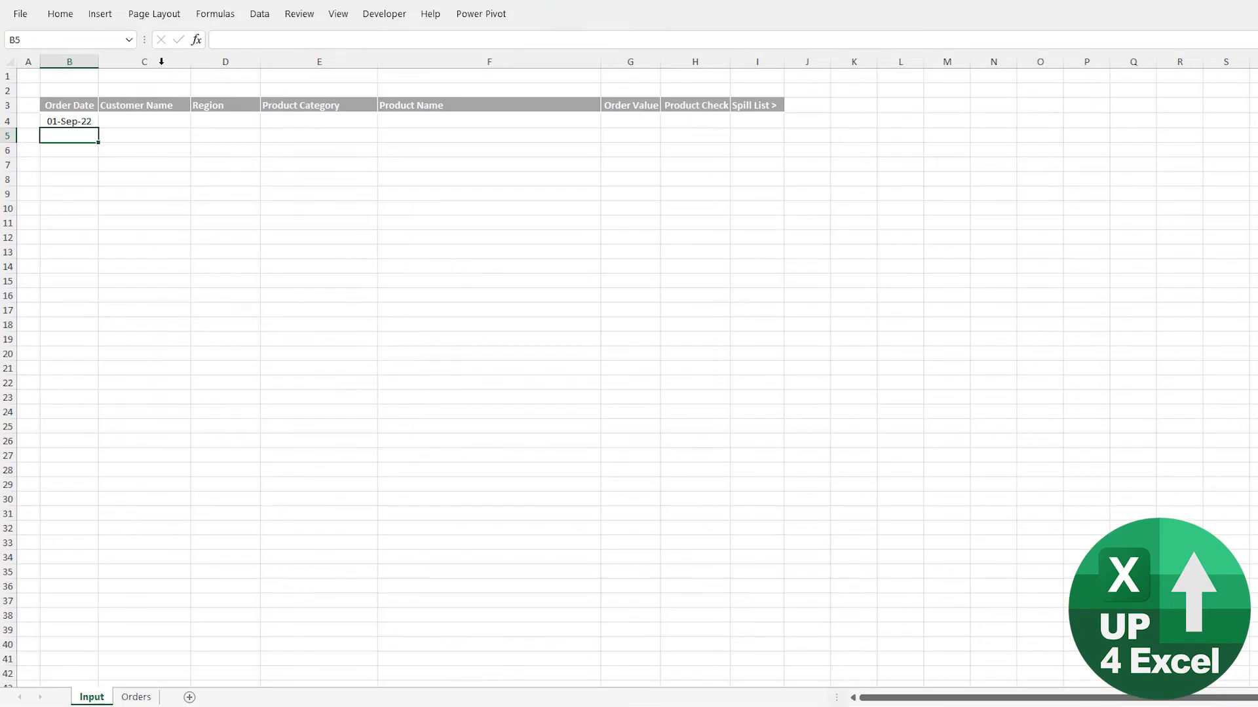
{"action": "left_click", "coordinate": [148, 118]}
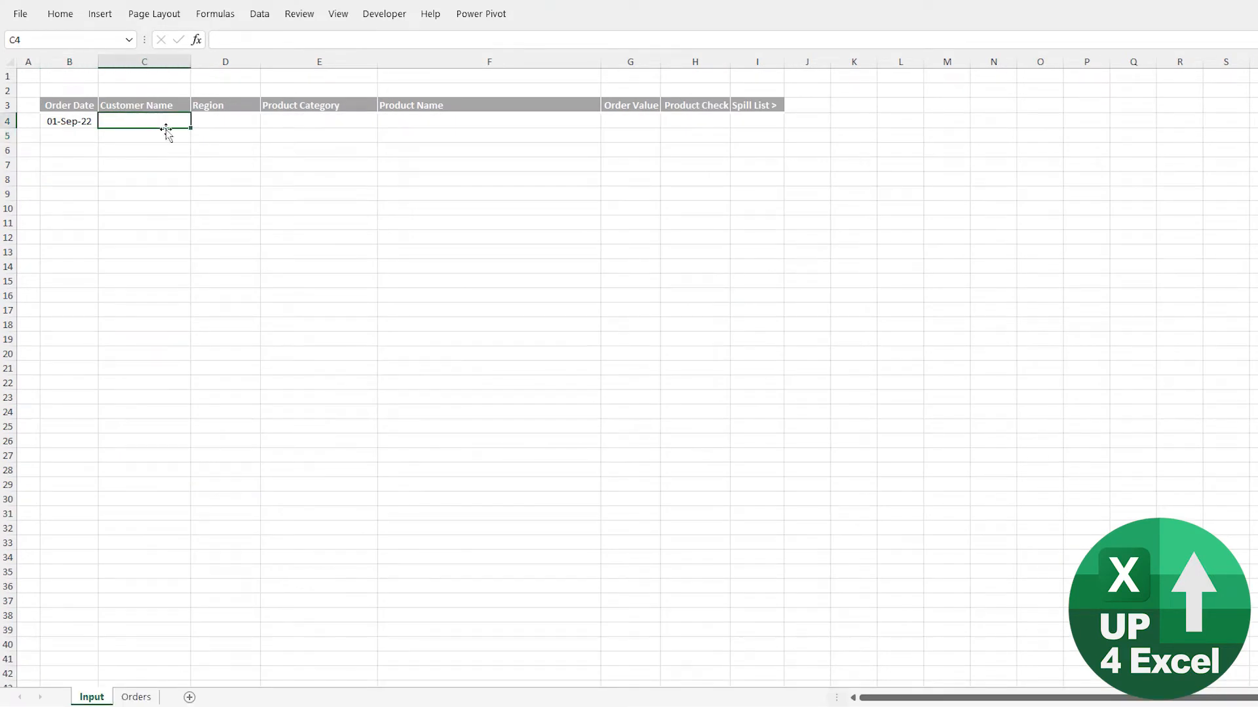
{"action": "left_click", "coordinate": [225, 120]}
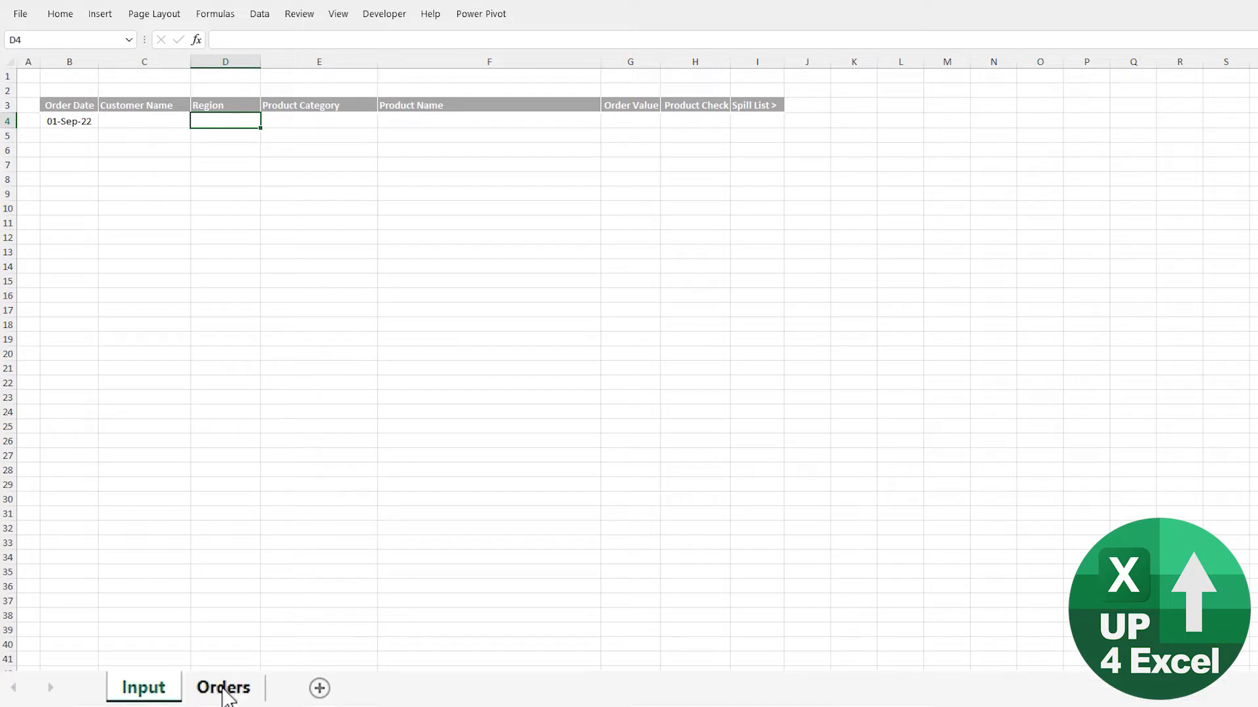
{"action": "left_click", "coordinate": [136, 697]}
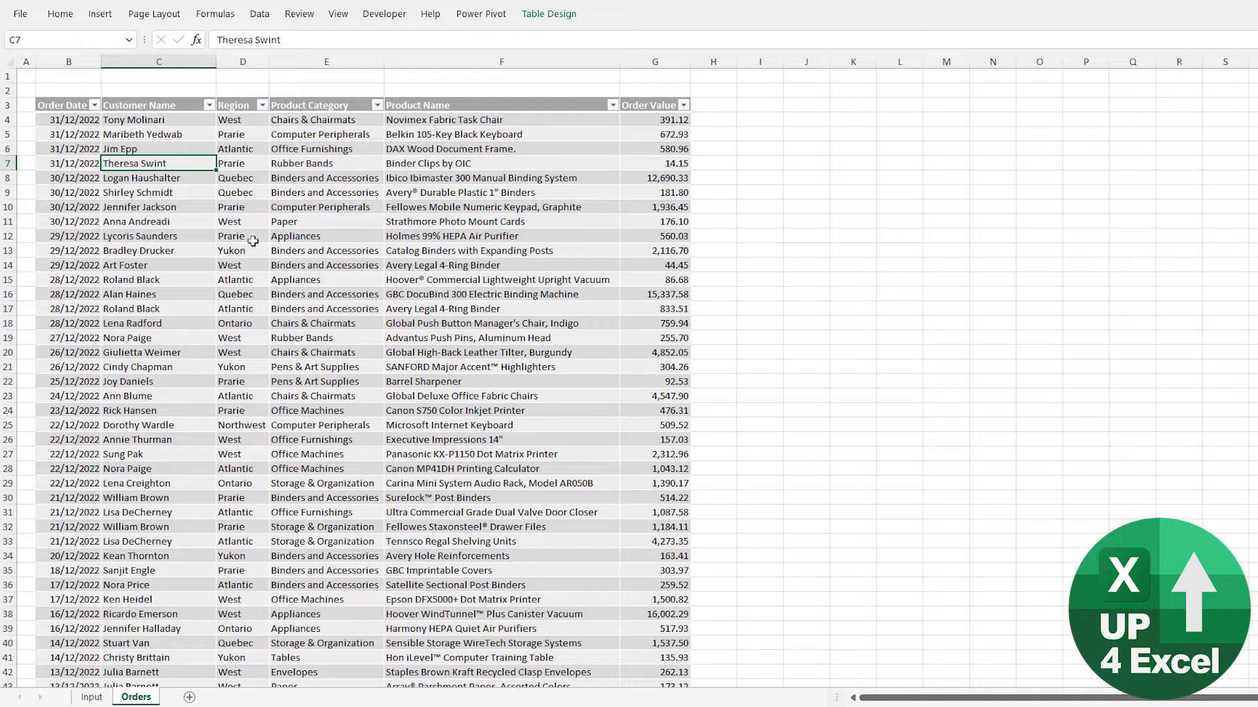
{"action": "left_click_drag", "start_coordinate": [237, 135], "coordinate": [235, 250]}
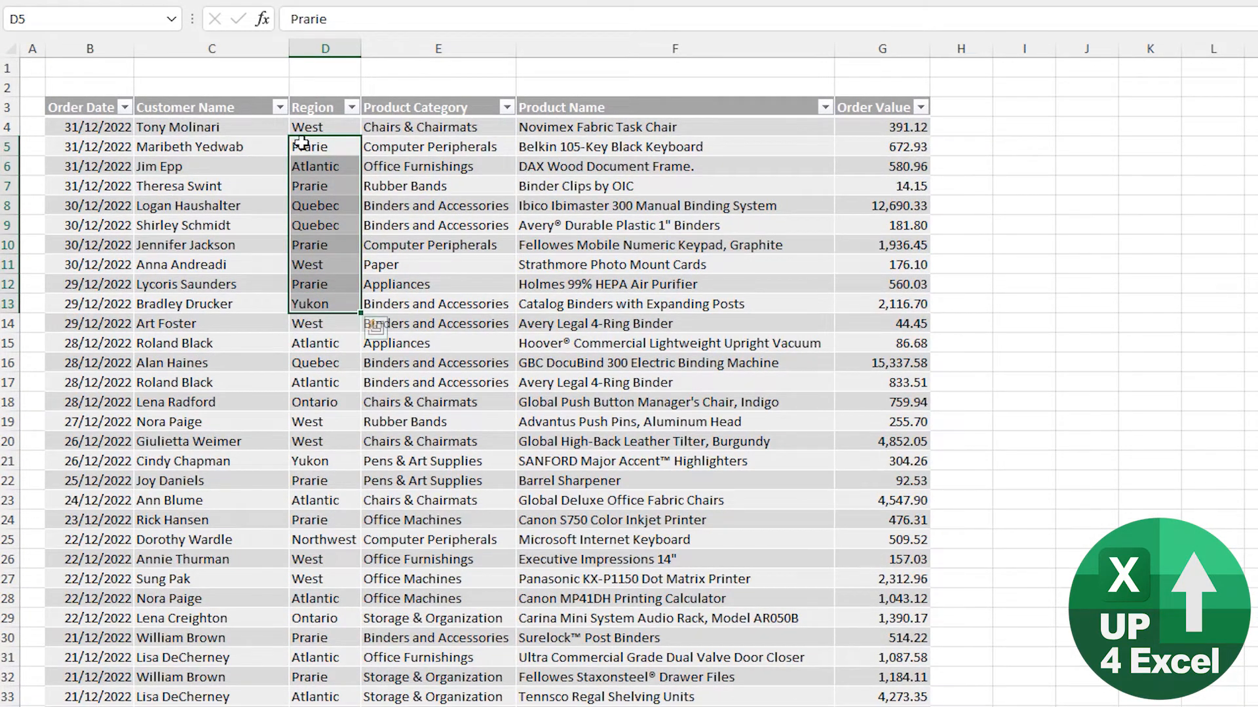
Step: Narrow spacer column H beside the orders table and enter the heading Region in cell I3
{"action": "left_click", "coordinate": [1001, 111]}
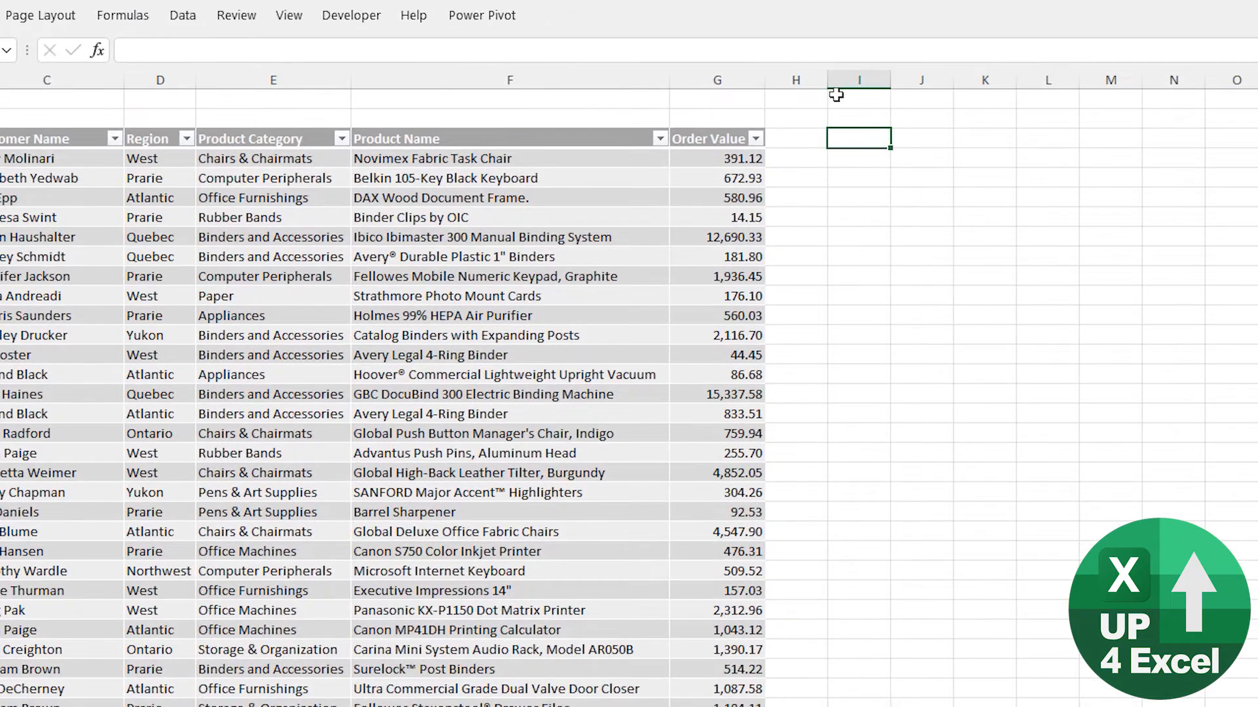
{"action": "left_click_drag", "start_coordinate": [828, 80], "coordinate": [784, 80]}
{"action": "type", "text": "Region"}
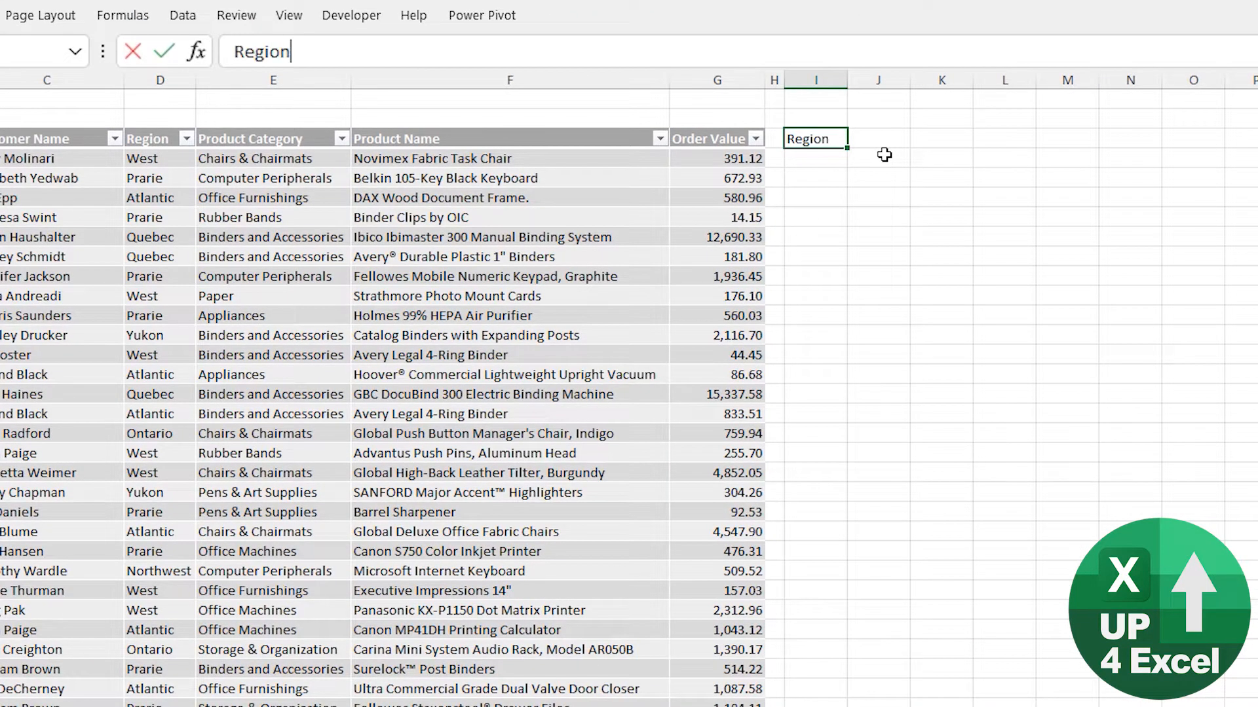
{"action": "key", "text": "Return"}
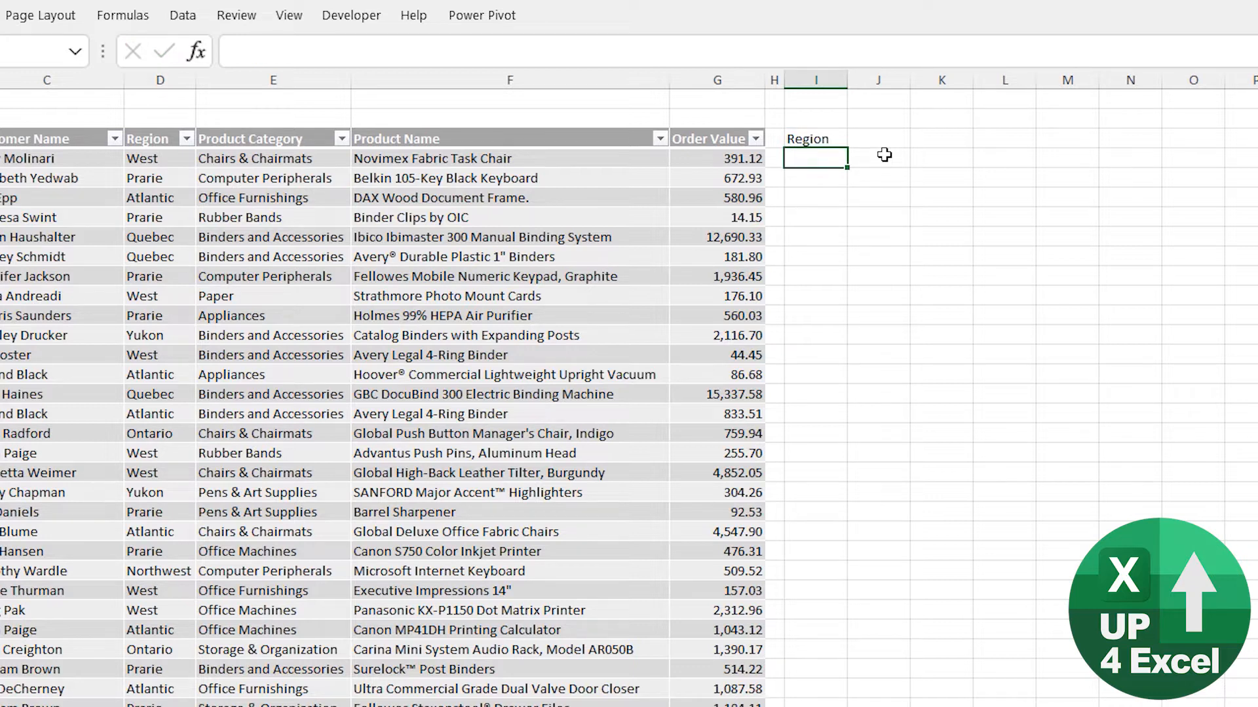
Step: Enter =UNIQUE(tbOrders[Region]) in cell I4 to spill the distinct regions
{"action": "type", "text": "=unique"}
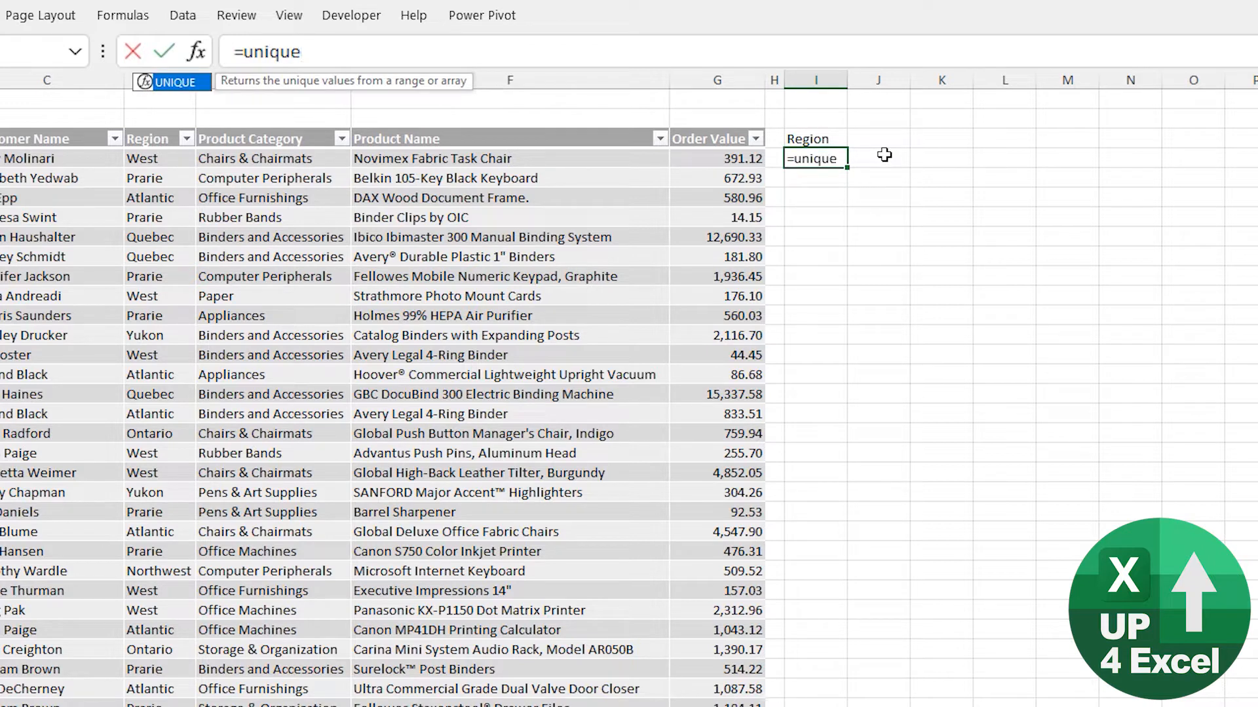
{"action": "key", "text": "Tab"}
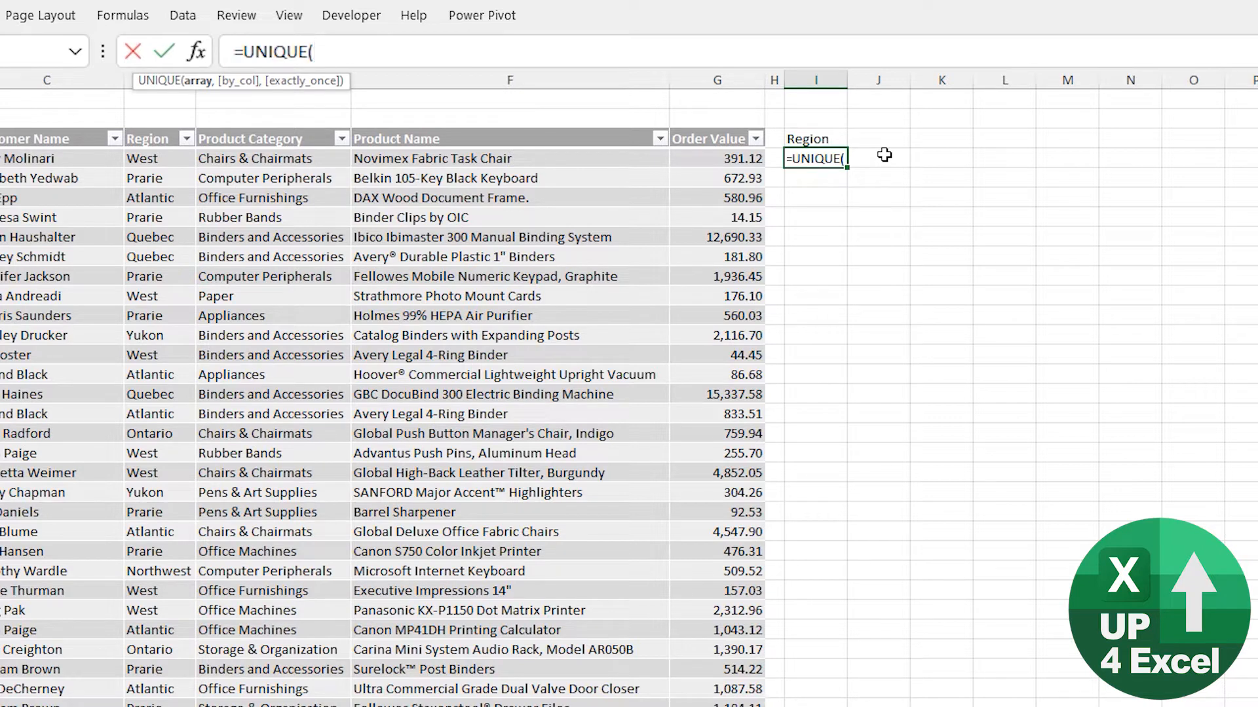
{"action": "left_click", "coordinate": [161, 131]}
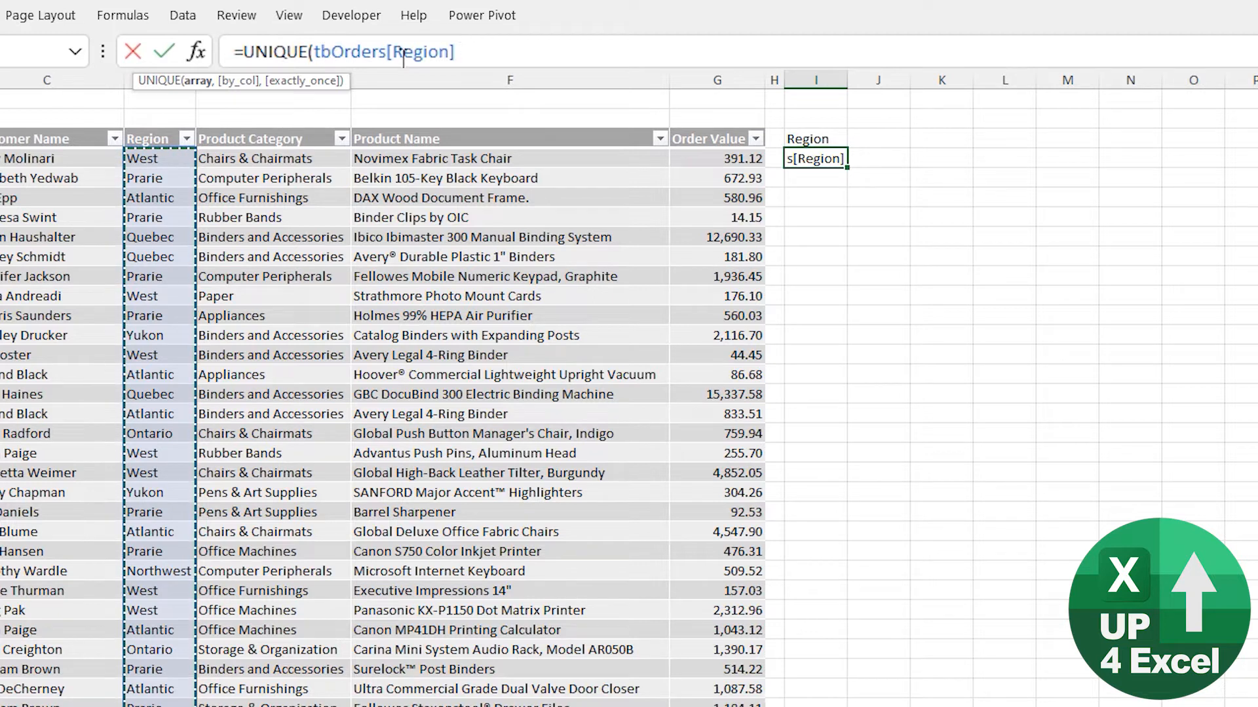
{"action": "type", "text": ")"}
{"action": "key", "text": "Return"}
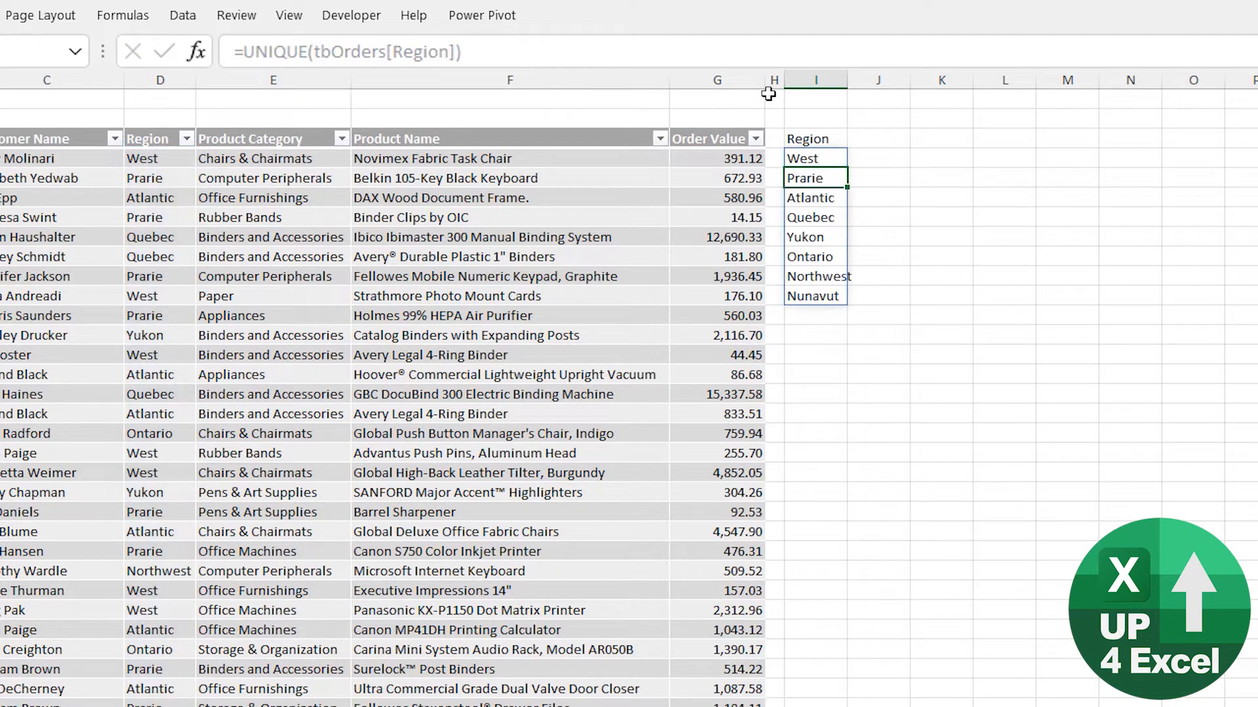
Step: Autofit column I to its contents and make the Region heading in I3 bold
{"action": "double_click", "coordinate": [848, 80]}
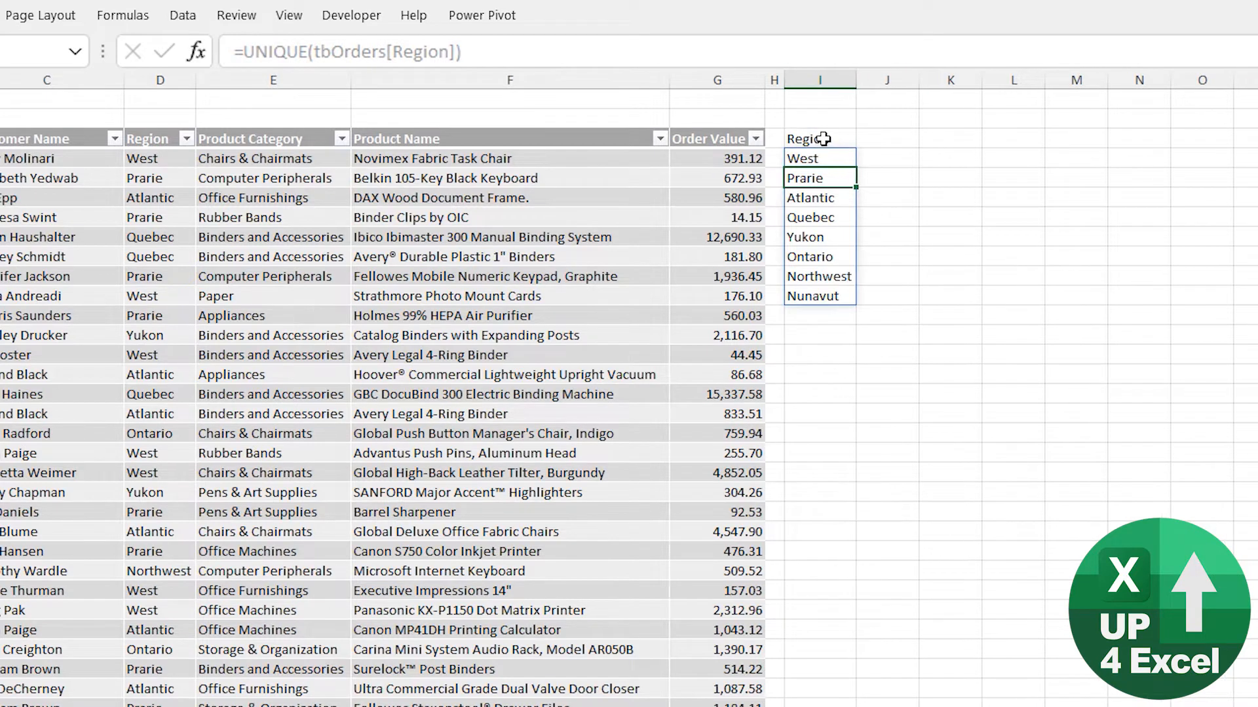
{"action": "left_click", "coordinate": [817, 138]}
{"action": "key", "text": "ctrl+b"}
Step: Sort the spilled regions alphabetically by changing the I4 formula to =SORT(UNIQUE(tbOrders[Region]))
{"action": "key", "text": "Down"}
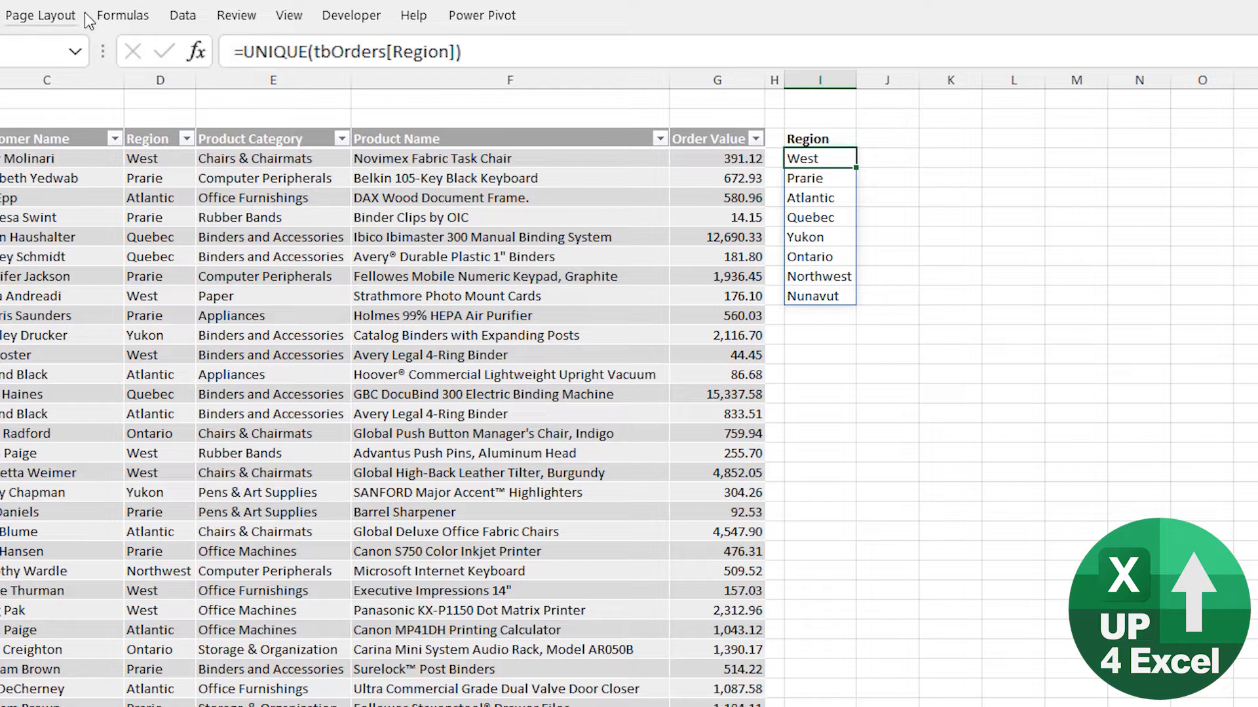
{"action": "left_click", "coordinate": [243, 51]}
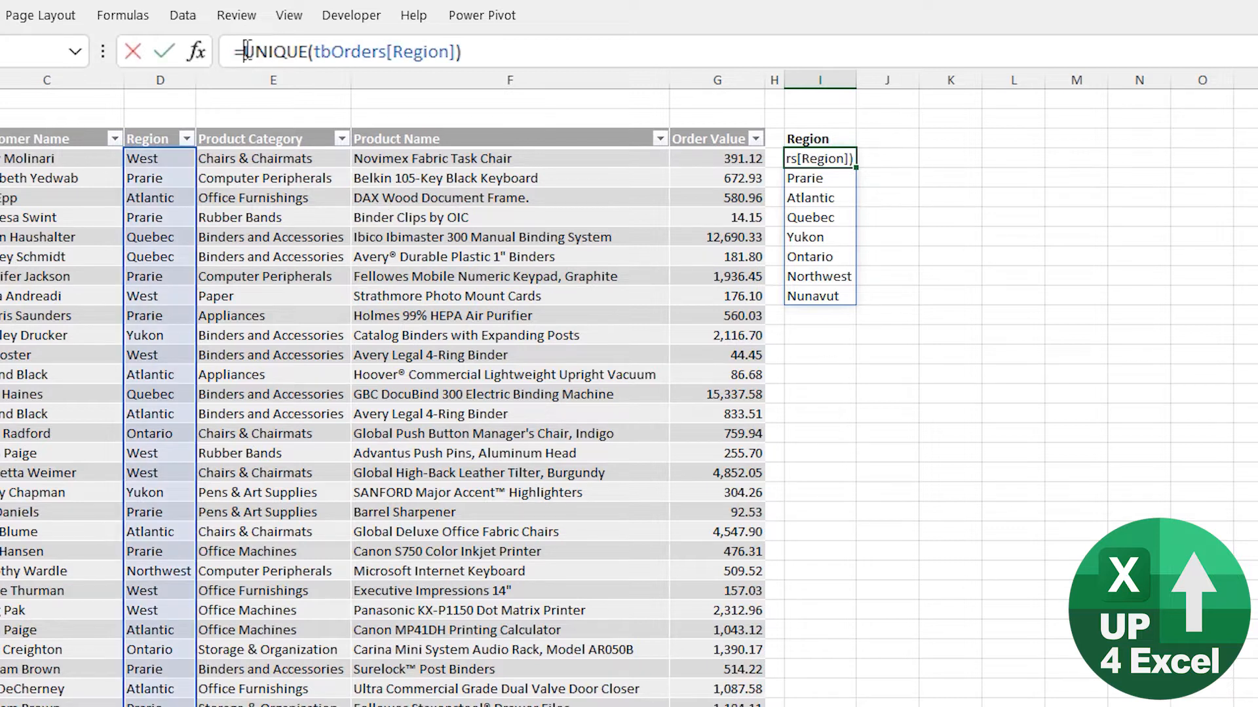
{"action": "type", "text": "sort"}
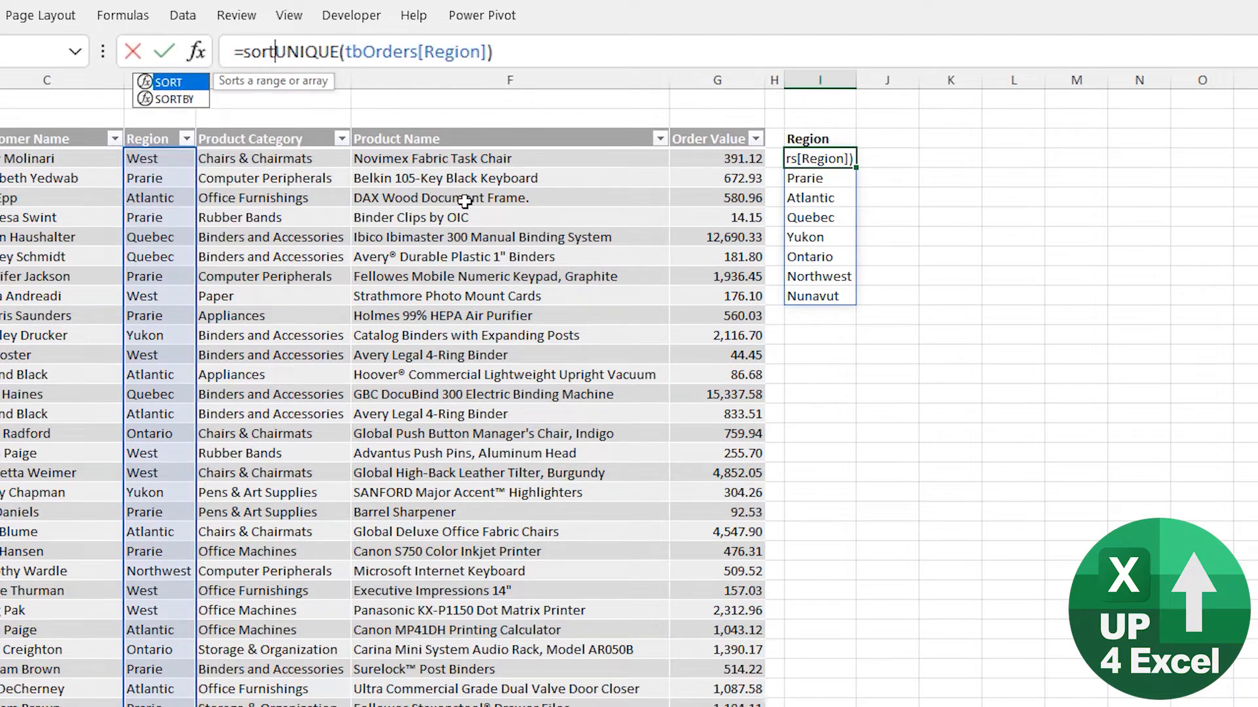
{"action": "key", "text": "Tab"}
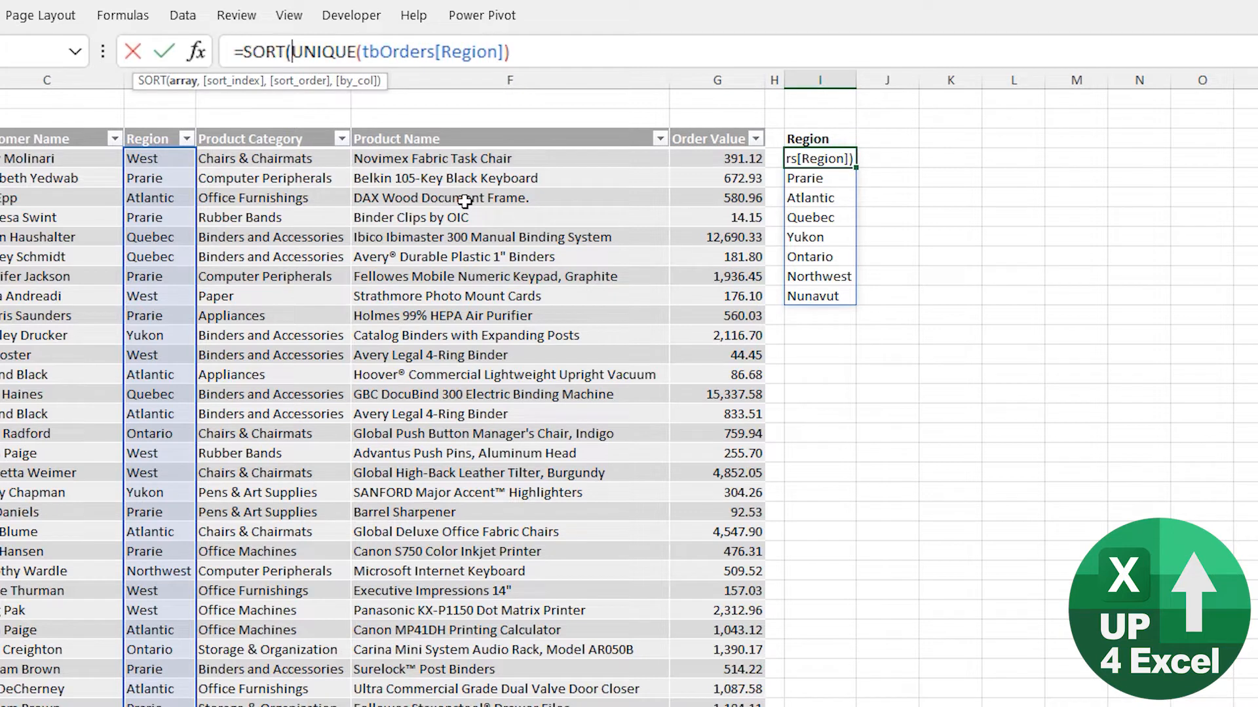
{"action": "key", "text": "End"}
{"action": "type", "text": ")"}
{"action": "key", "text": "Return"}
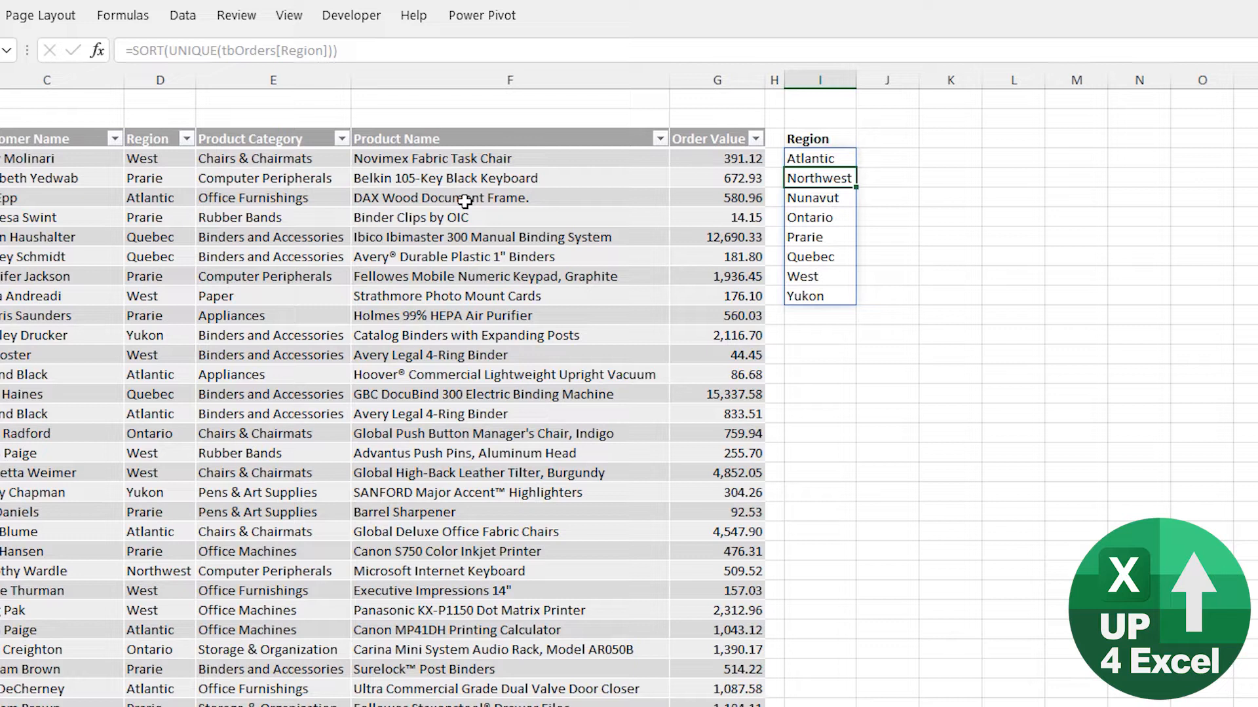
Step: Check on the Input sheet which column after Region needs a list, and return to the Orders sheet
{"action": "key", "text": "Up"}
{"action": "key", "text": "Up"}
{"action": "key", "text": "ctrl+Page_Up"}
{"action": "key", "text": "Right"}
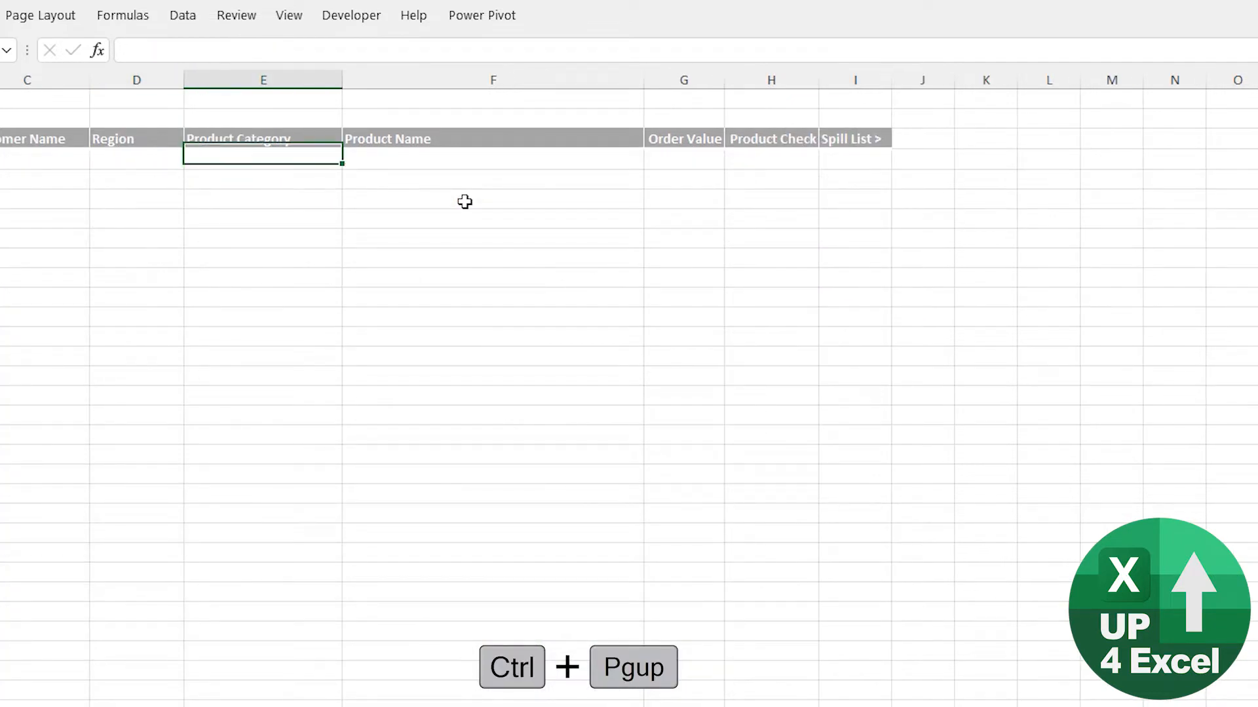
{"action": "key", "text": "ctrl+Page_Down"}
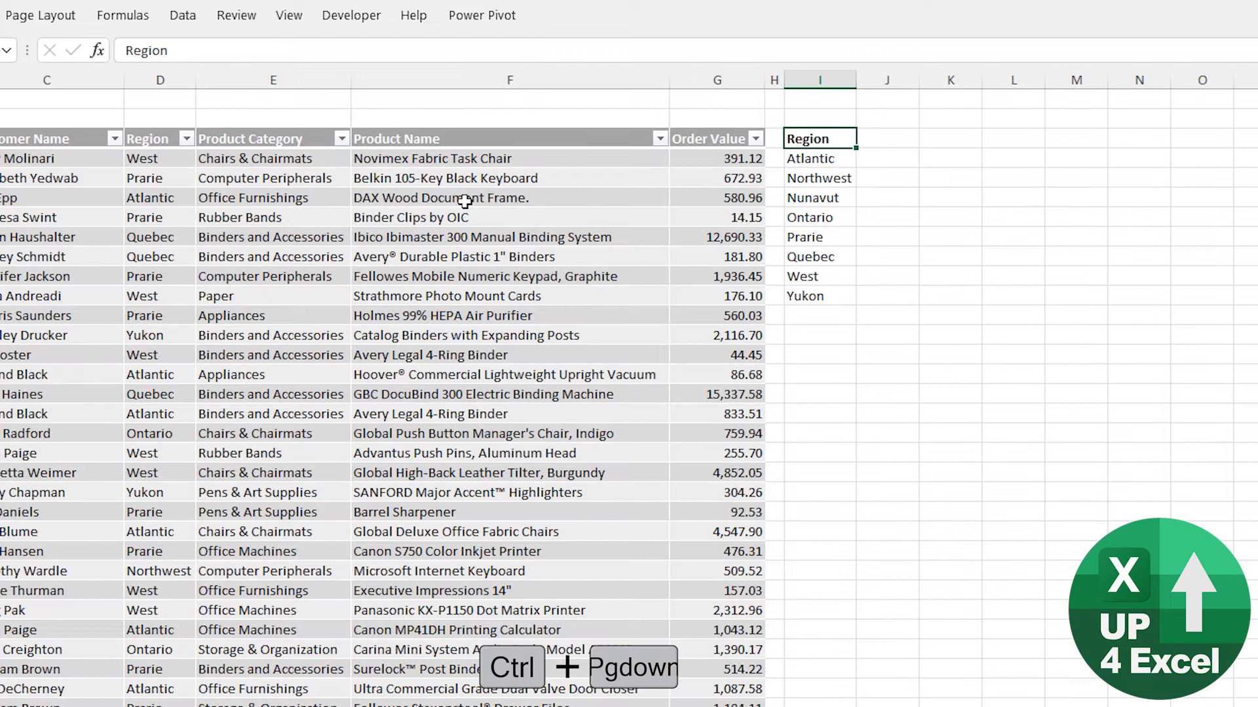
Step: Copy the table's Product Category heading into cell J3 as values only and make it bold
{"action": "key", "text": "Left"}
{"action": "key", "text": "Left"}
{"action": "key", "text": "Left"}
{"action": "key", "text": "Left"}
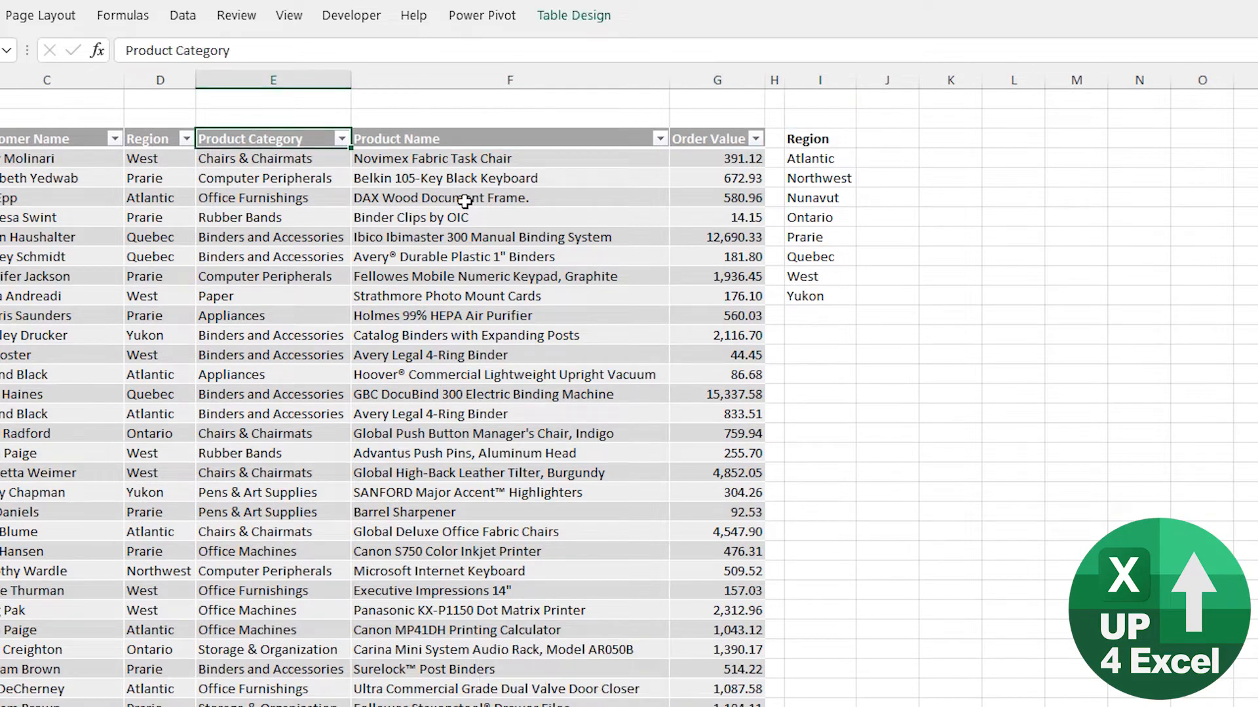
{"action": "key", "text": "ctrl+c"}
{"action": "key", "text": "ctrl+Right"}
{"action": "key", "text": "ctrl+Right"}
{"action": "key", "text": "Right"}
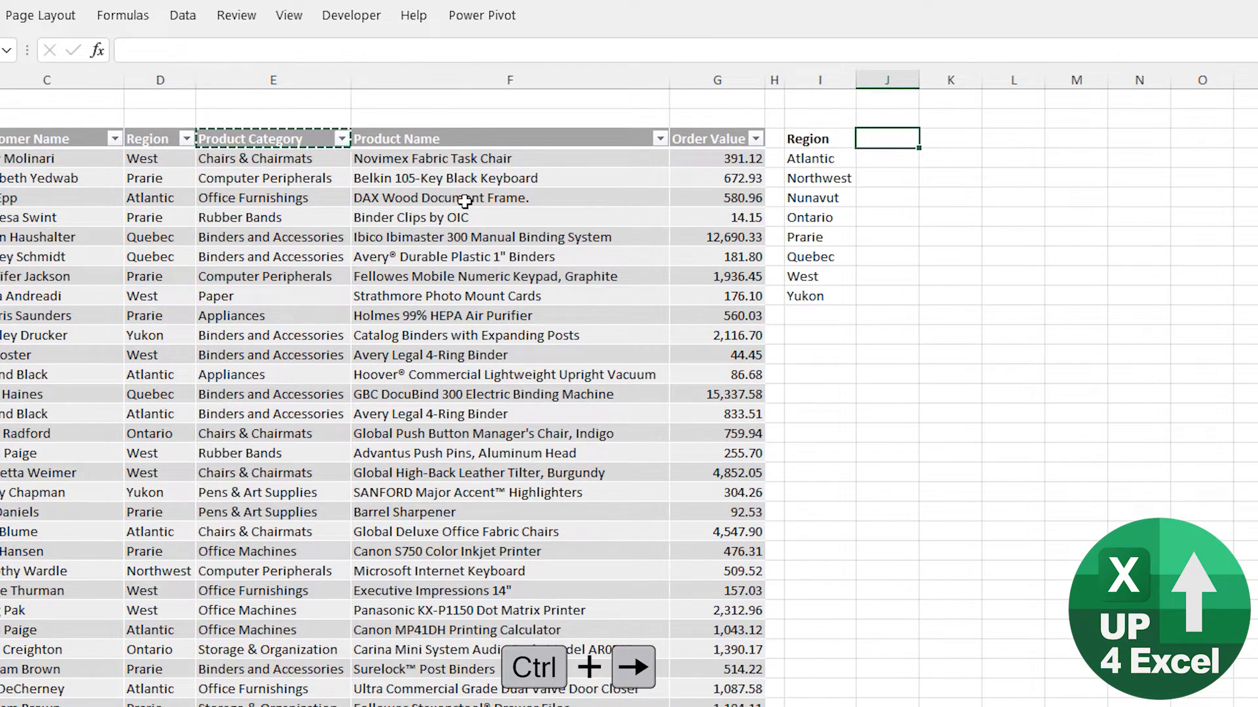
{"action": "key", "text": "alt+h"}
{"action": "key", "text": "v"}
{"action": "key", "text": "v"}
{"action": "key", "text": "ctrl+b"}
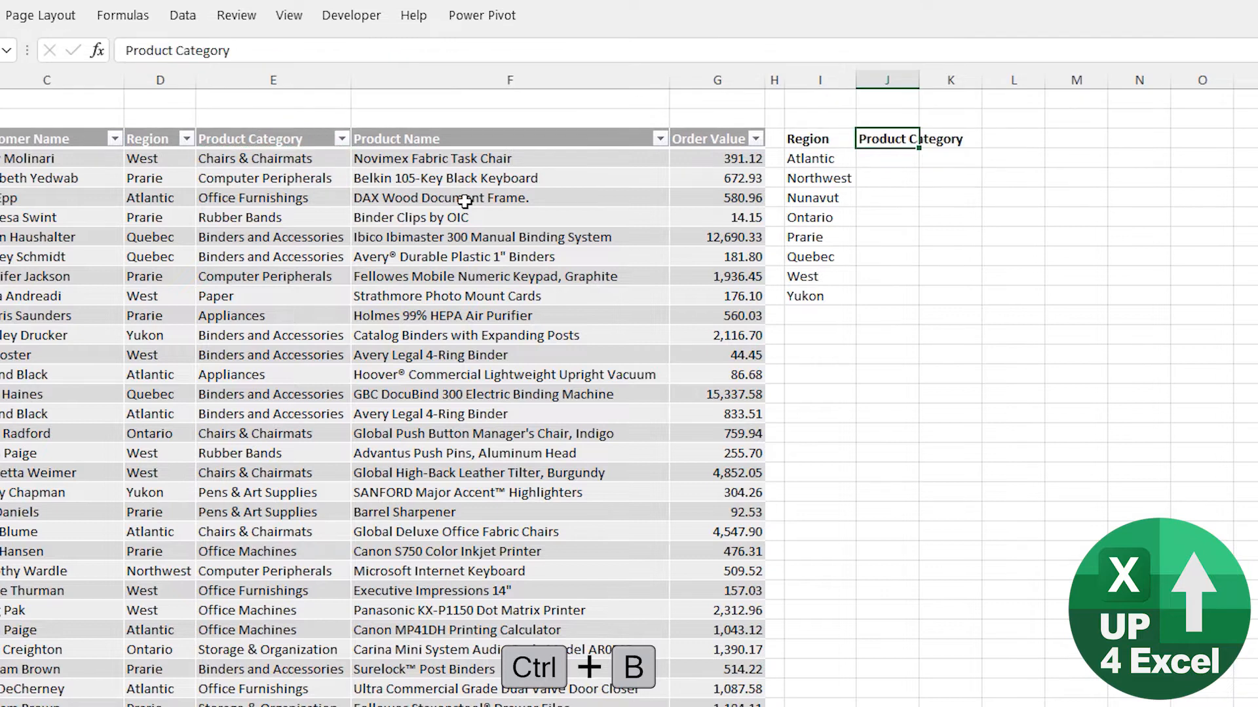
Step: Copy the sorted unique formula from I4 into cell J4 under the Product Category heading
{"action": "key", "text": "Left"}
{"action": "key", "text": "Down"}
{"action": "key", "text": "ctrl+c"}
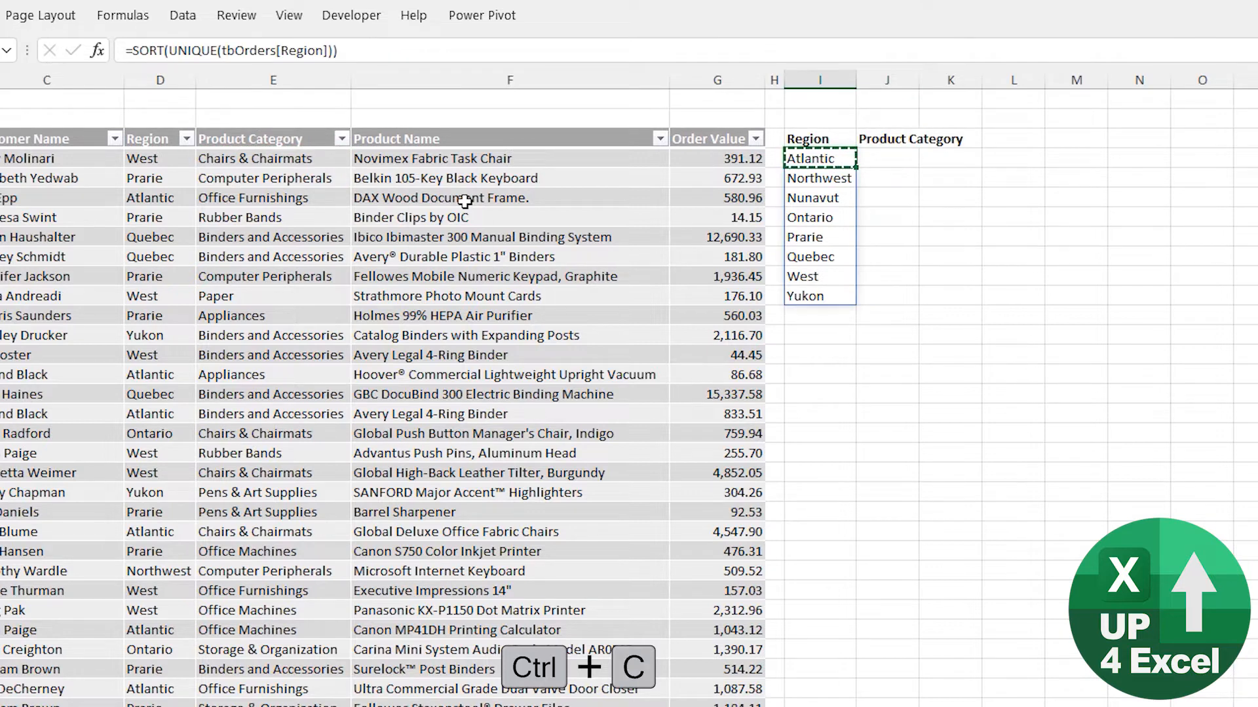
{"action": "key", "text": "Right"}
{"action": "key", "text": "ctrl+v"}
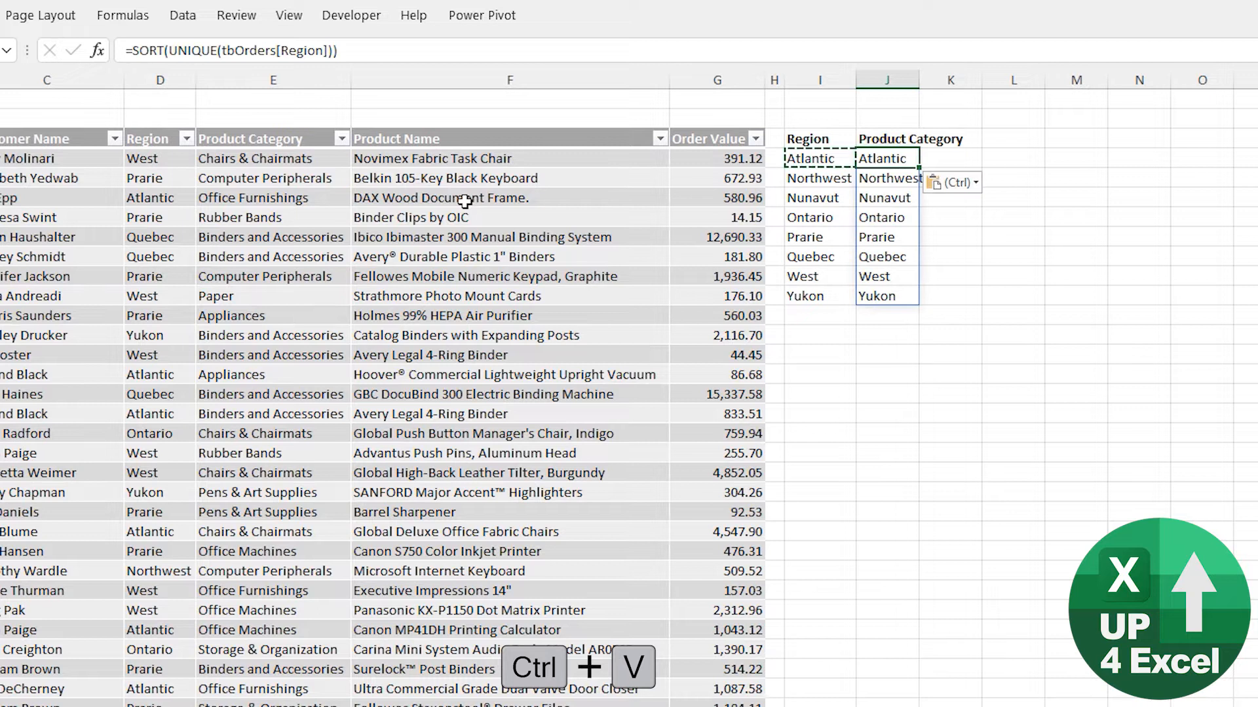
Step: Change the J4 formula to =SORT(UNIQUE(tbOrders[Product Category])) and autofit column J to its contents
{"action": "key", "text": "F2"}
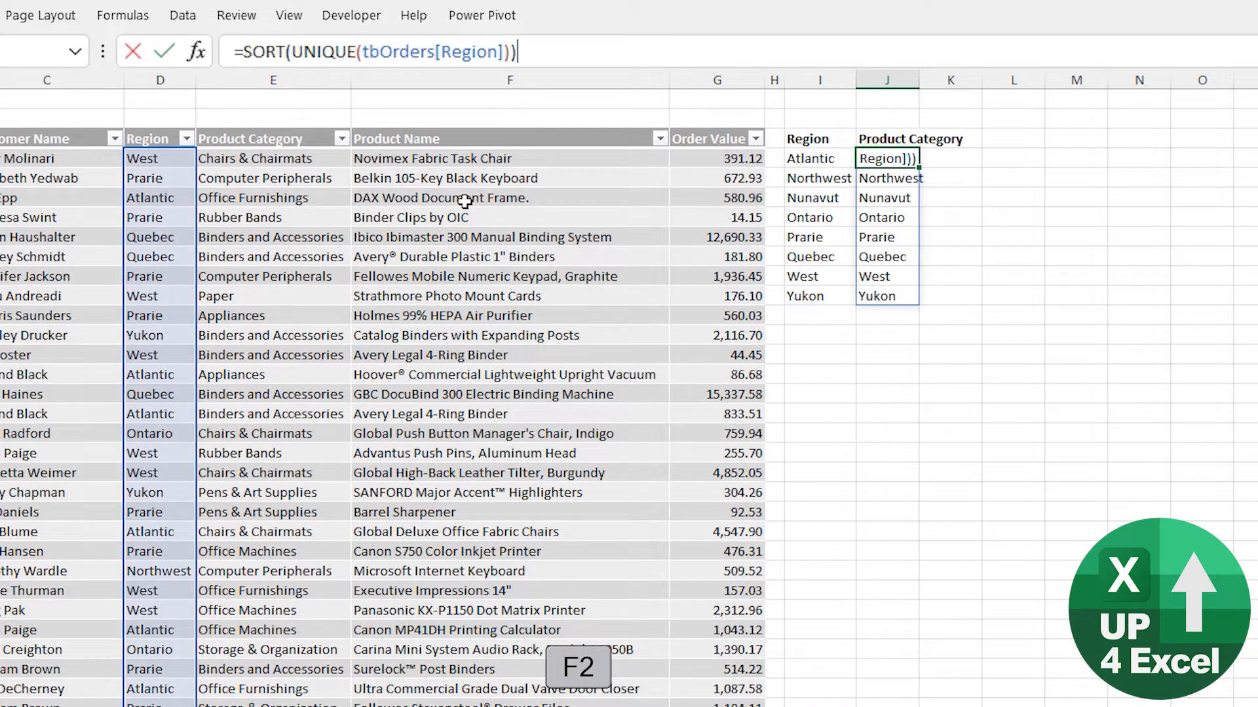
{"action": "key", "text": "ctrl+Left"}
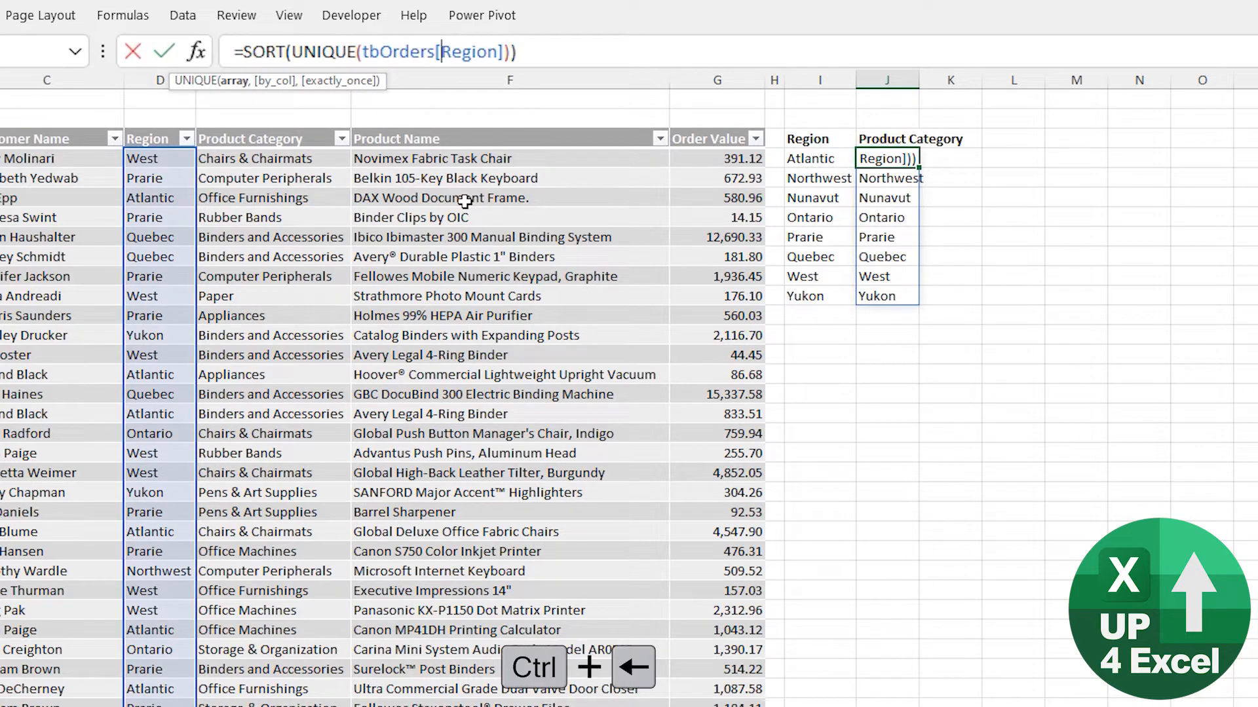
{"action": "key", "text": "Delete"}
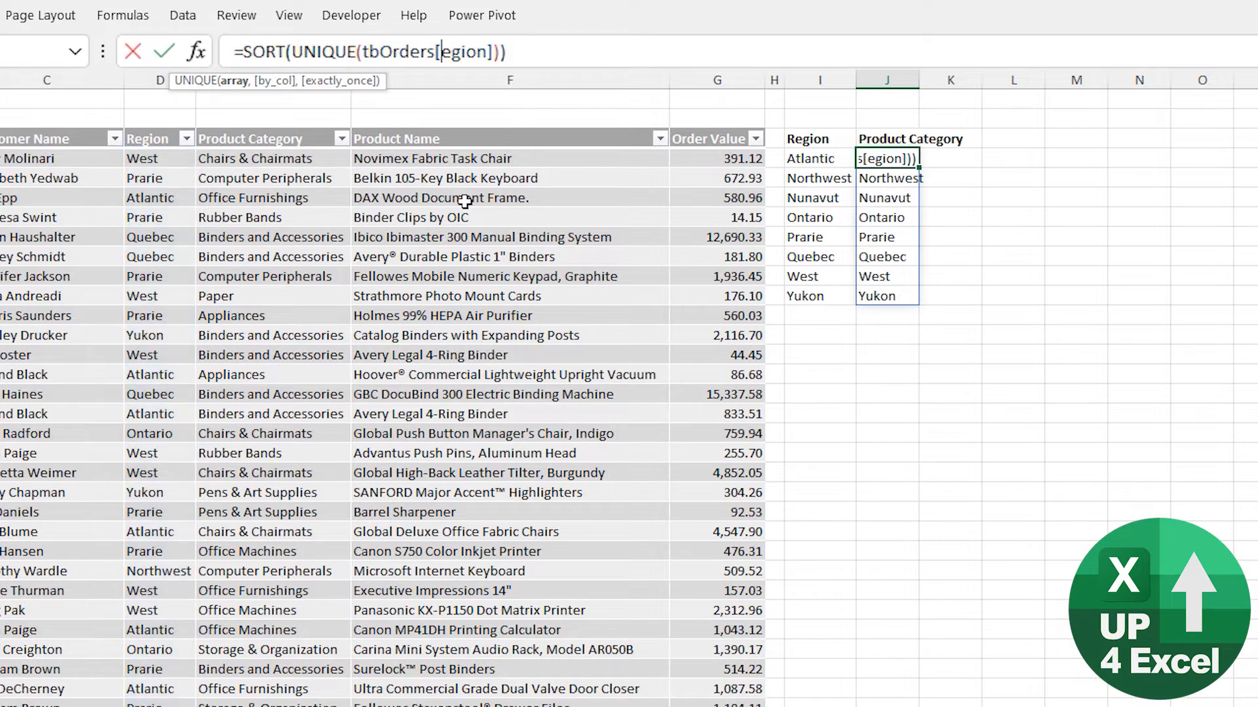
{"action": "type", "text": "p"}
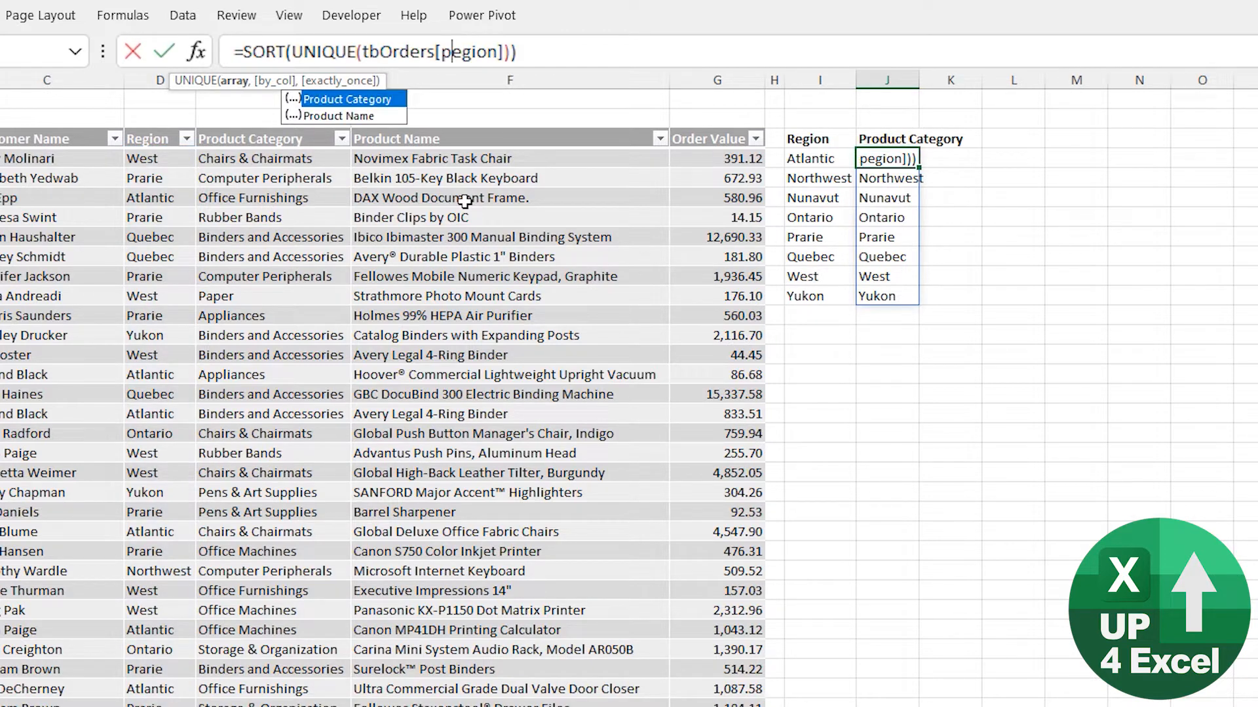
{"action": "key", "text": "Tab"}
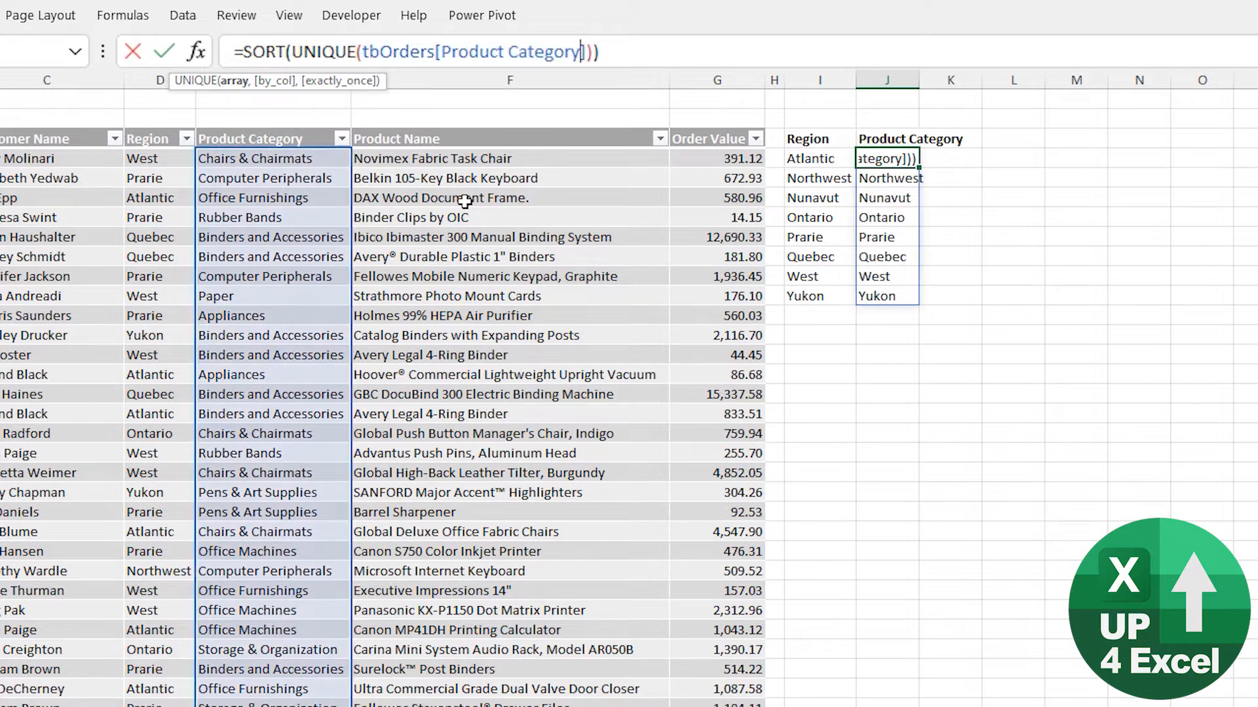
{"action": "key", "text": "Return"}
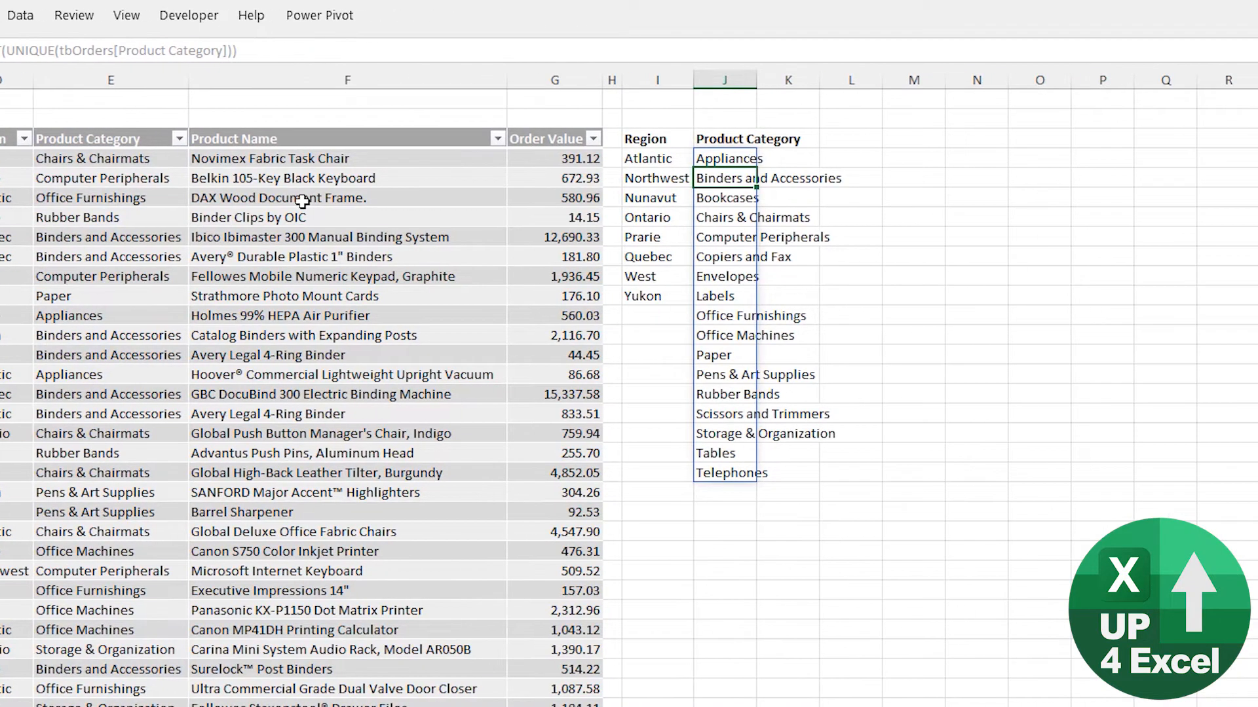
{"action": "double_click", "coordinate": [756, 80]}
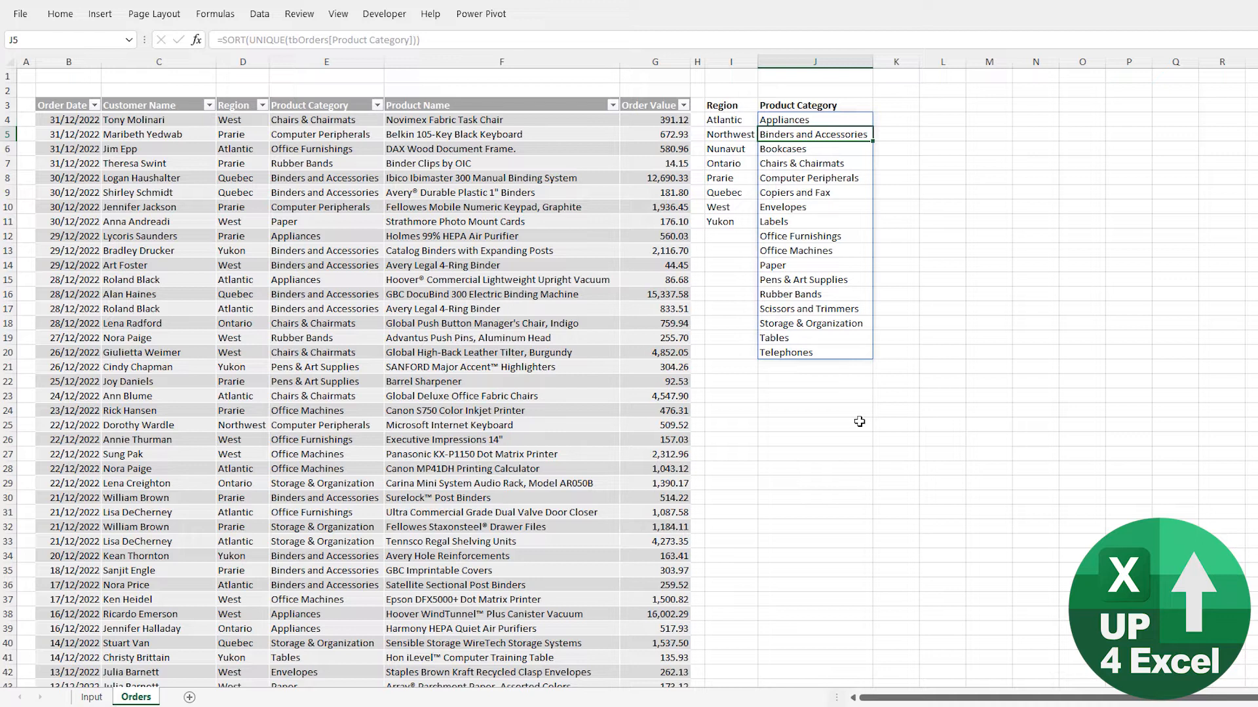
Step: On the Input sheet, set up data validation for Region cell D4 that allows a List
{"action": "left_click", "coordinate": [92, 697]}
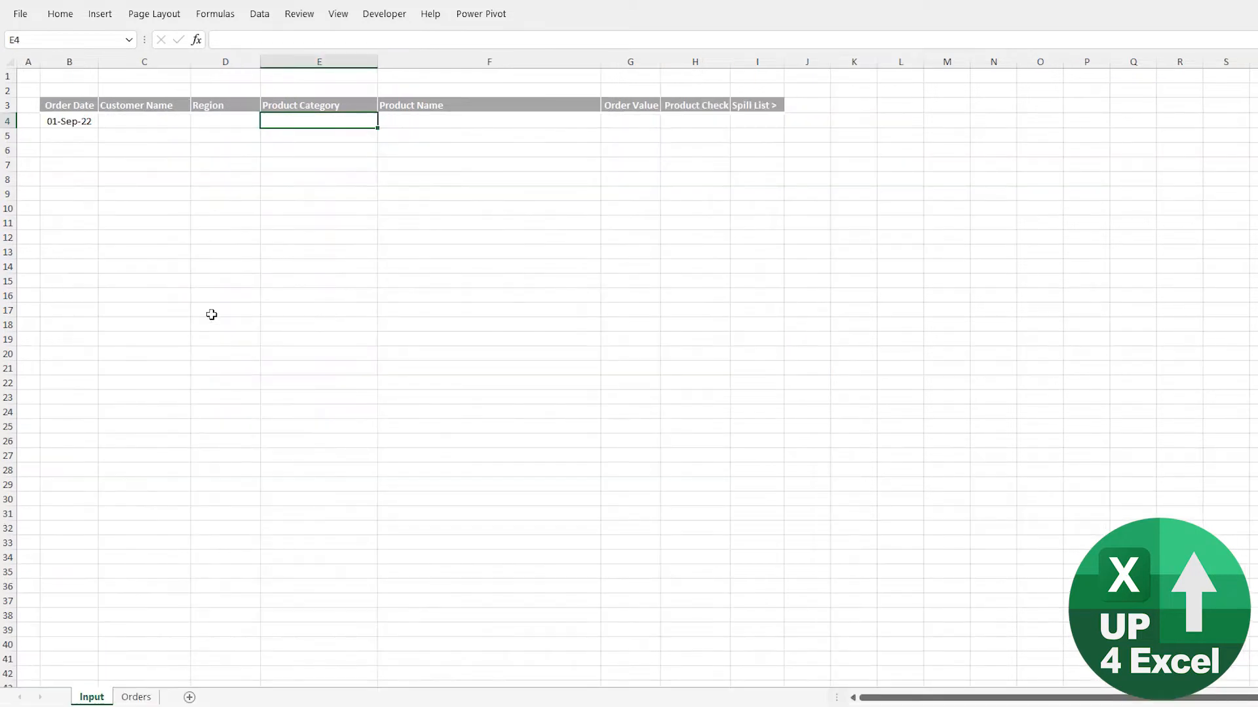
{"action": "left_click", "coordinate": [203, 119]}
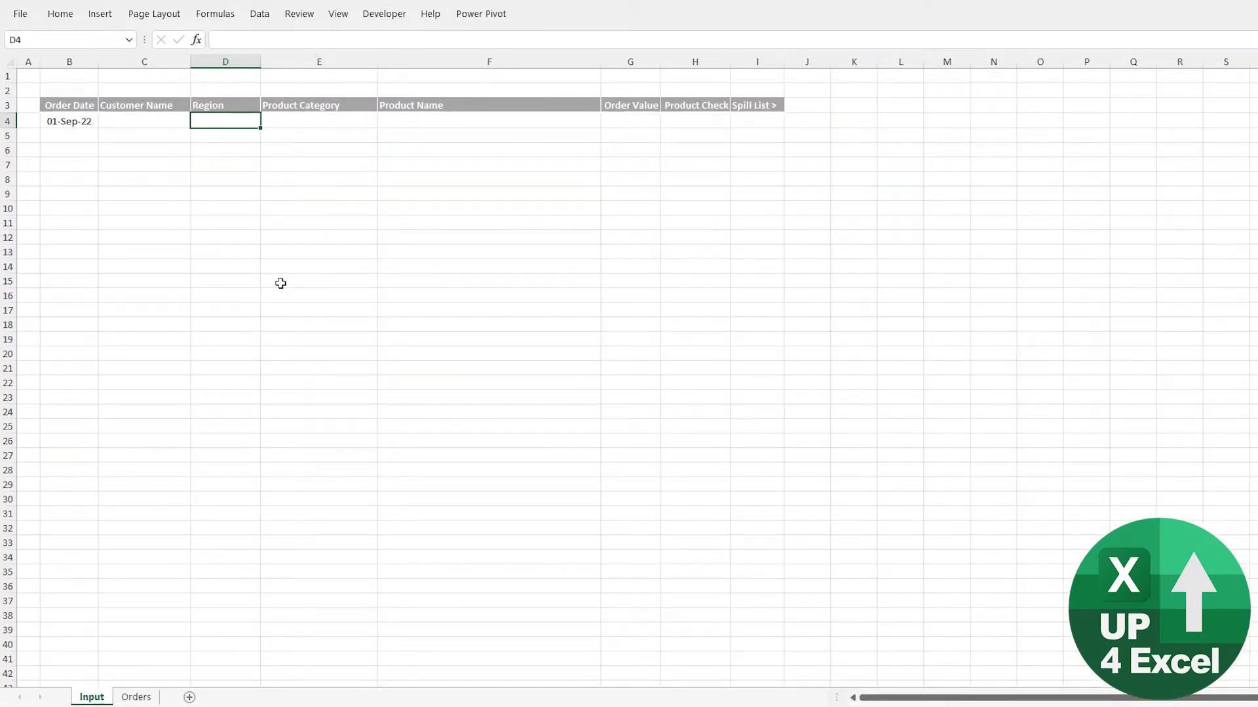
{"action": "key", "text": "ctrl+F1"}
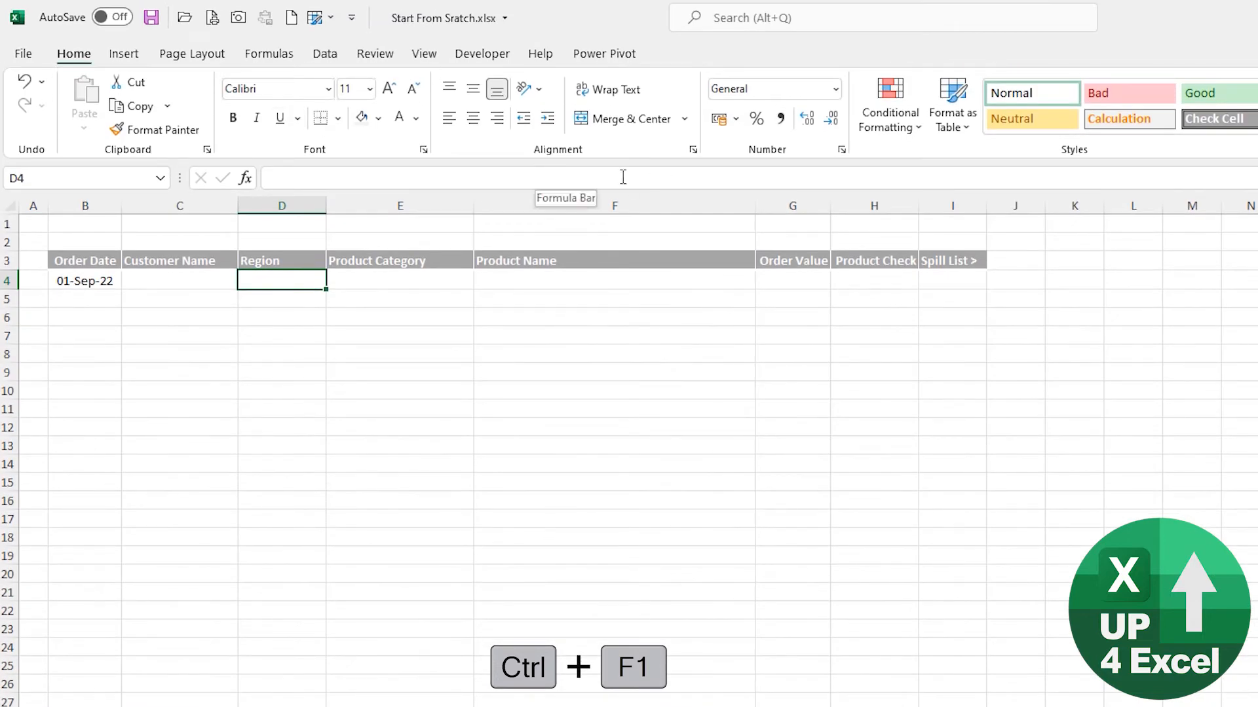
{"action": "left_click", "coordinate": [323, 55]}
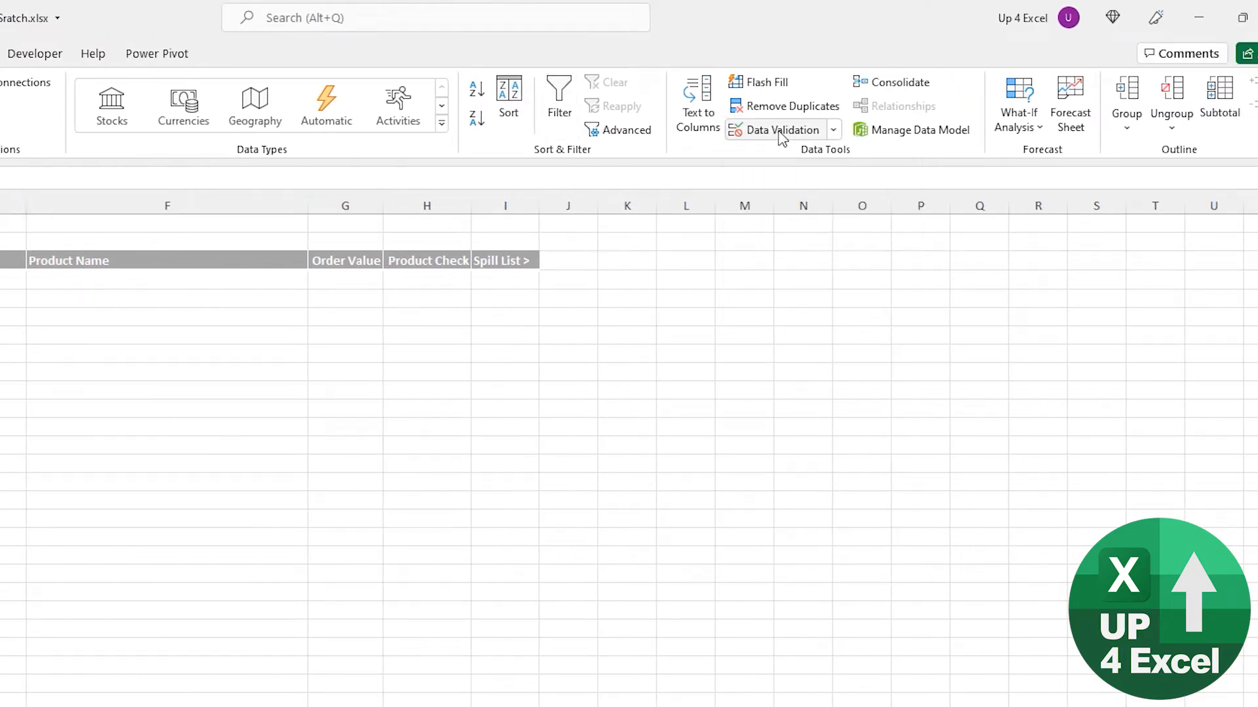
{"action": "left_click", "coordinate": [787, 131]}
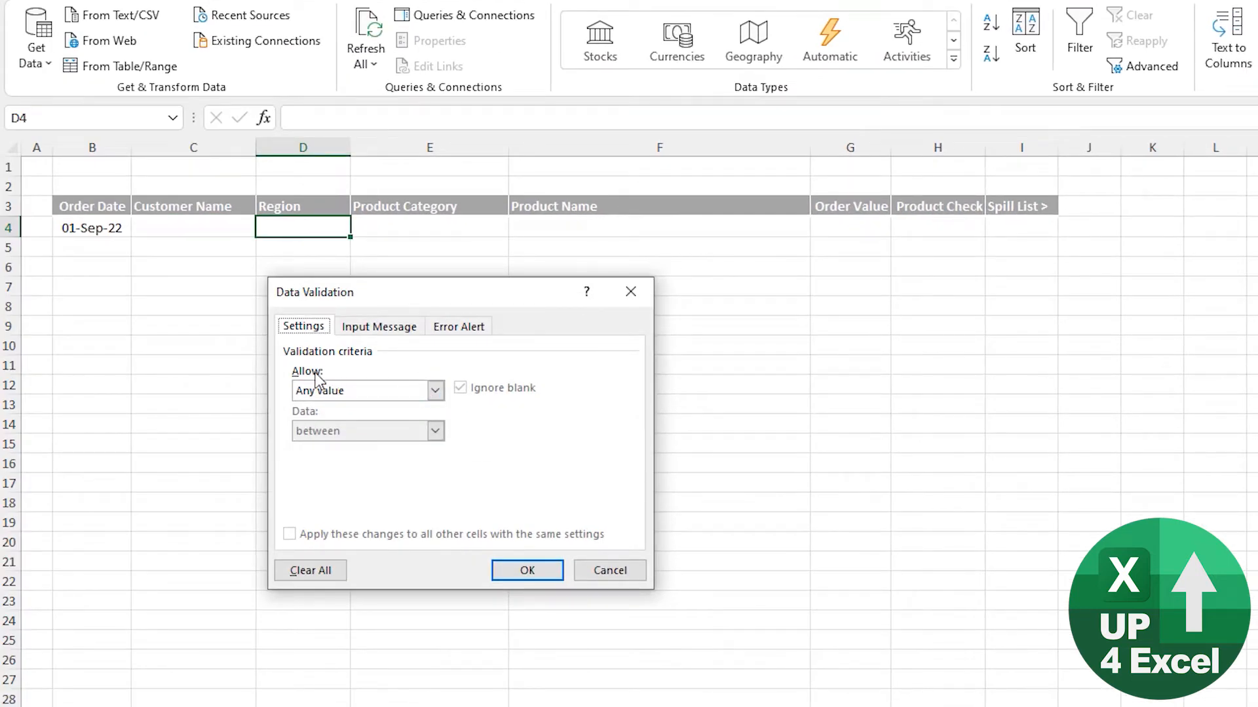
{"action": "left_click", "coordinate": [435, 391]}
{"action": "left_click", "coordinate": [337, 446]}
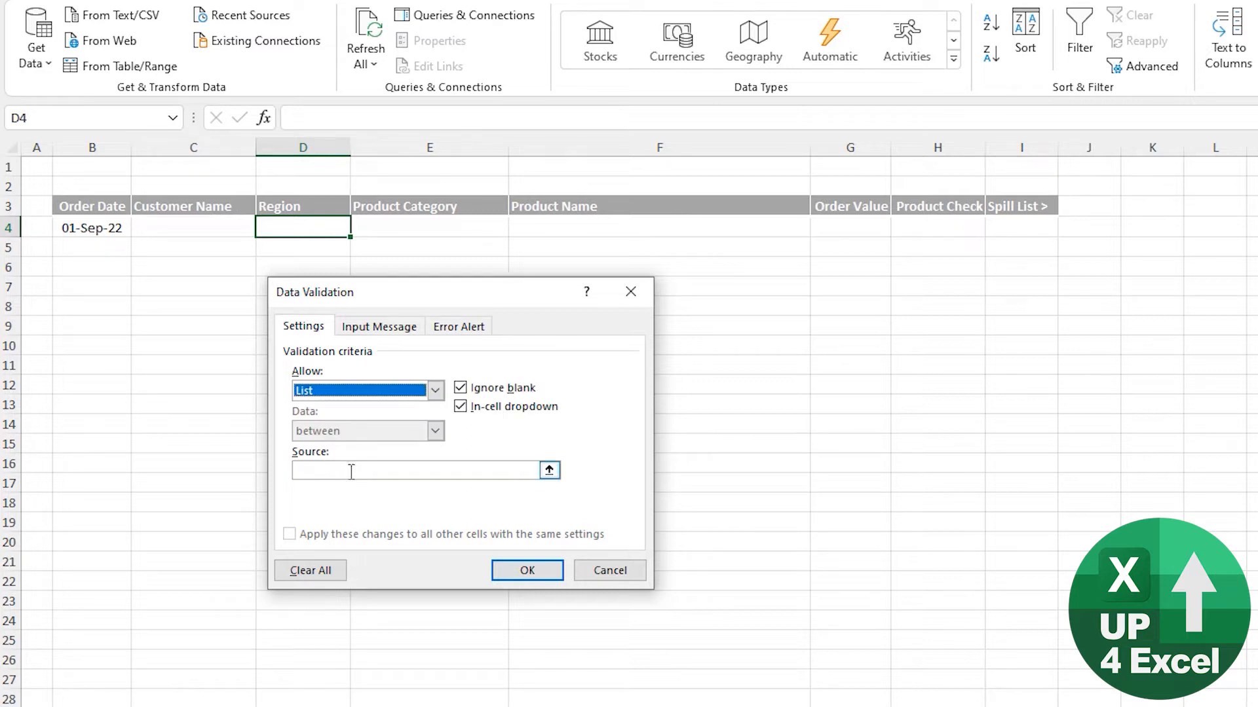
Step: Set the validation source to the spilled regions, =Orders!$I$4#, apply it, and check the drop-down in D4
{"action": "left_click", "coordinate": [357, 470]}
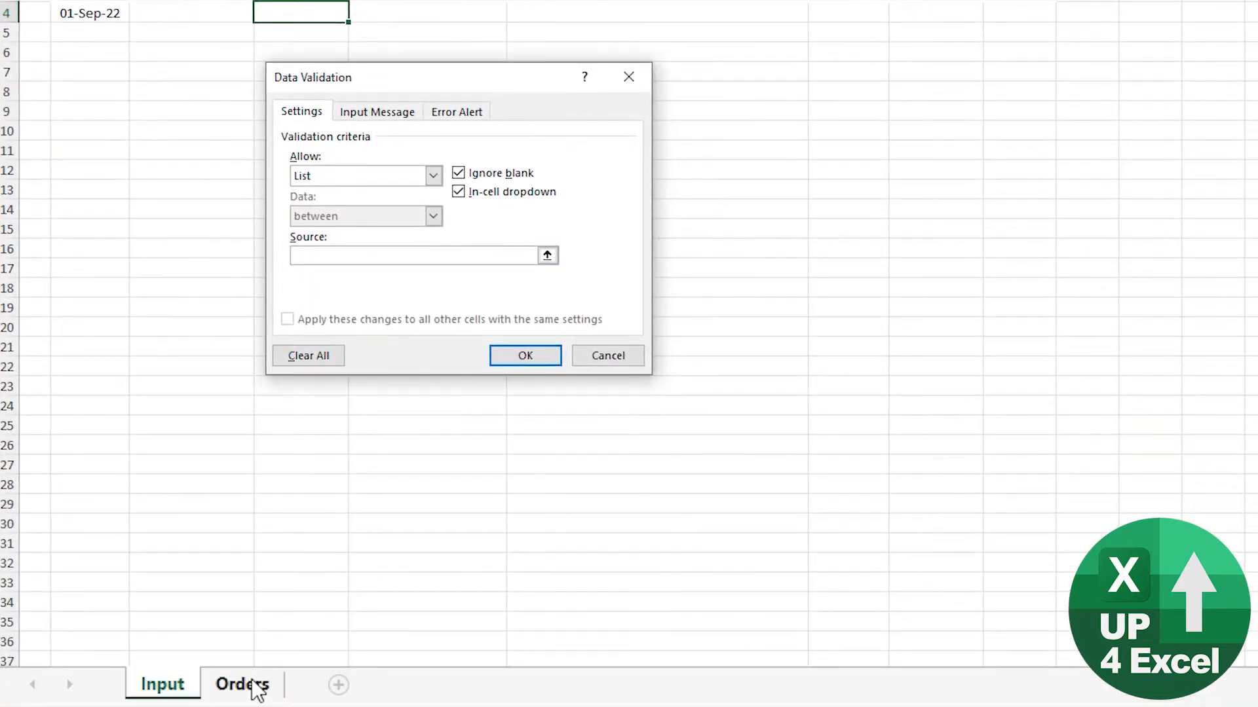
{"action": "left_click", "coordinate": [257, 685]}
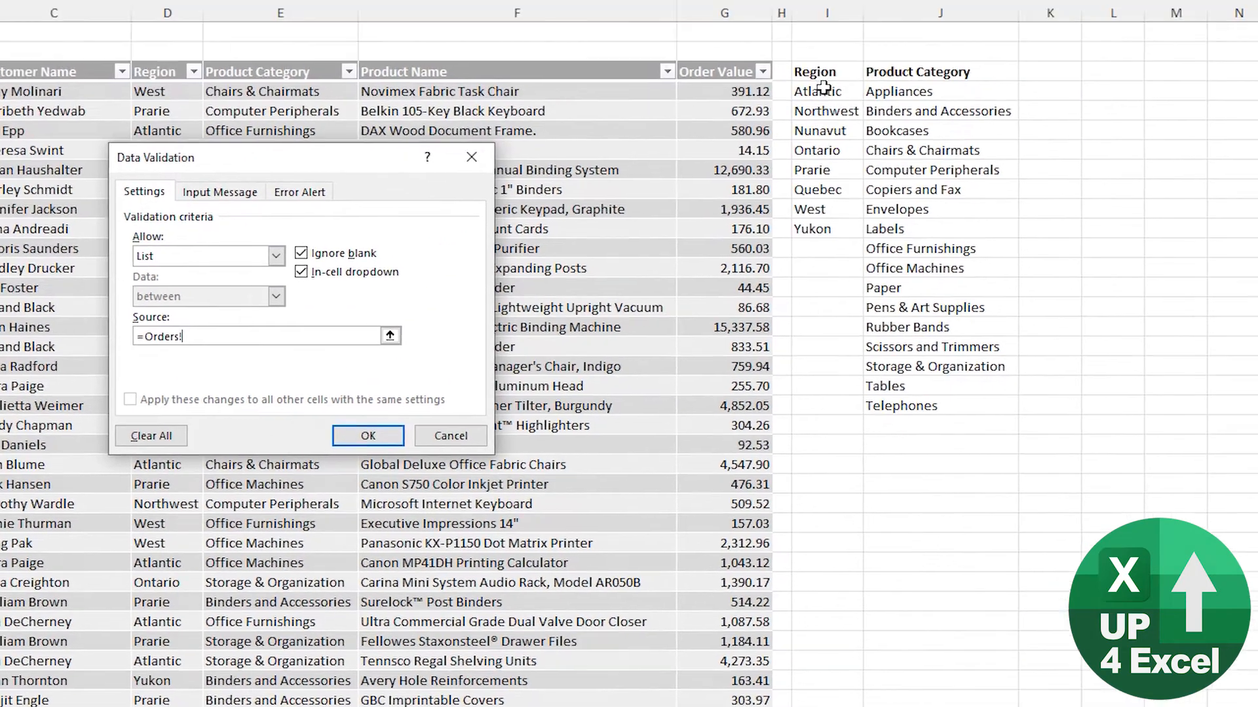
{"action": "left_click_drag", "start_coordinate": [982, 13], "coordinate": [985, 99]}
{"action": "left_click_drag", "start_coordinate": [757, 211], "coordinate": [766, 125]}
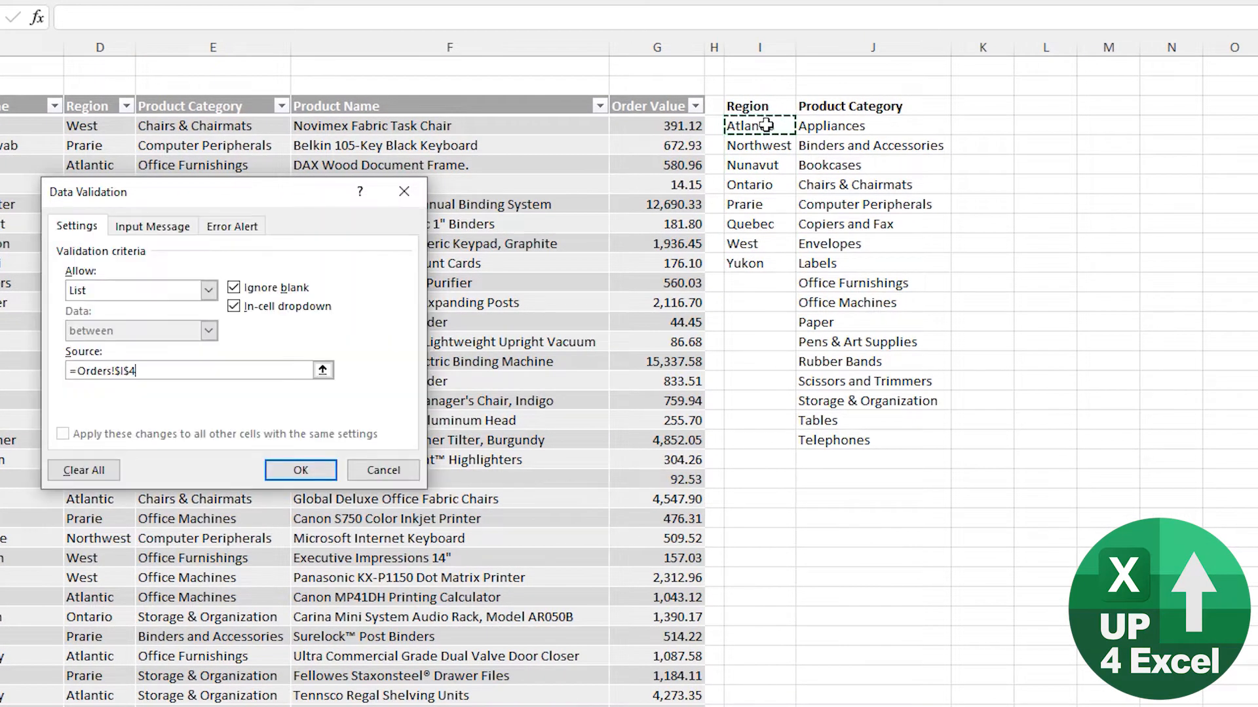
{"action": "type", "text": "#"}
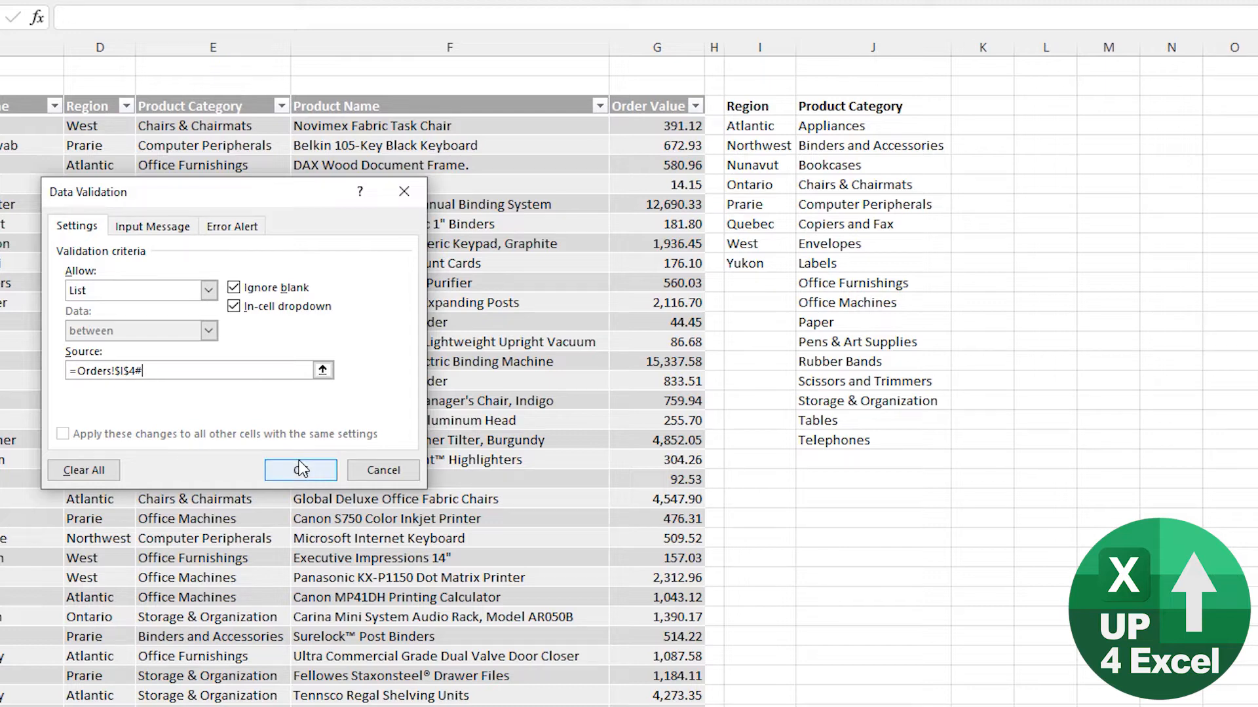
{"action": "left_click", "coordinate": [301, 469]}
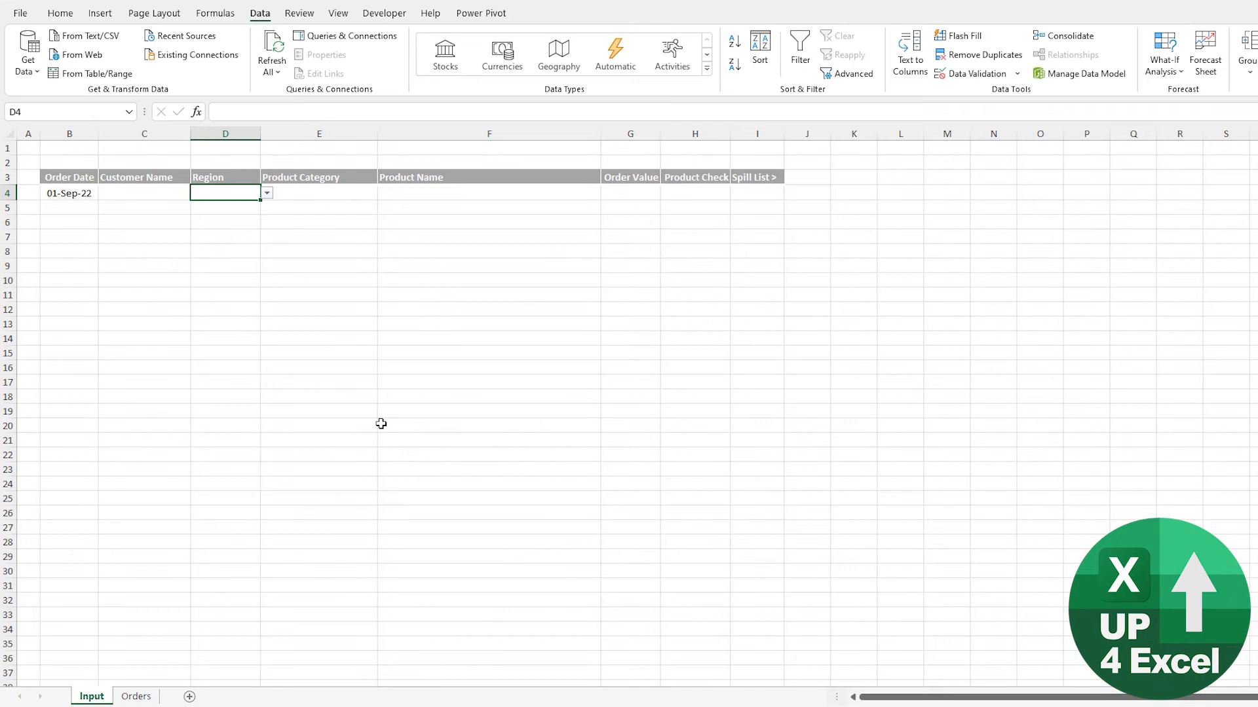
{"action": "left_click", "coordinate": [267, 194]}
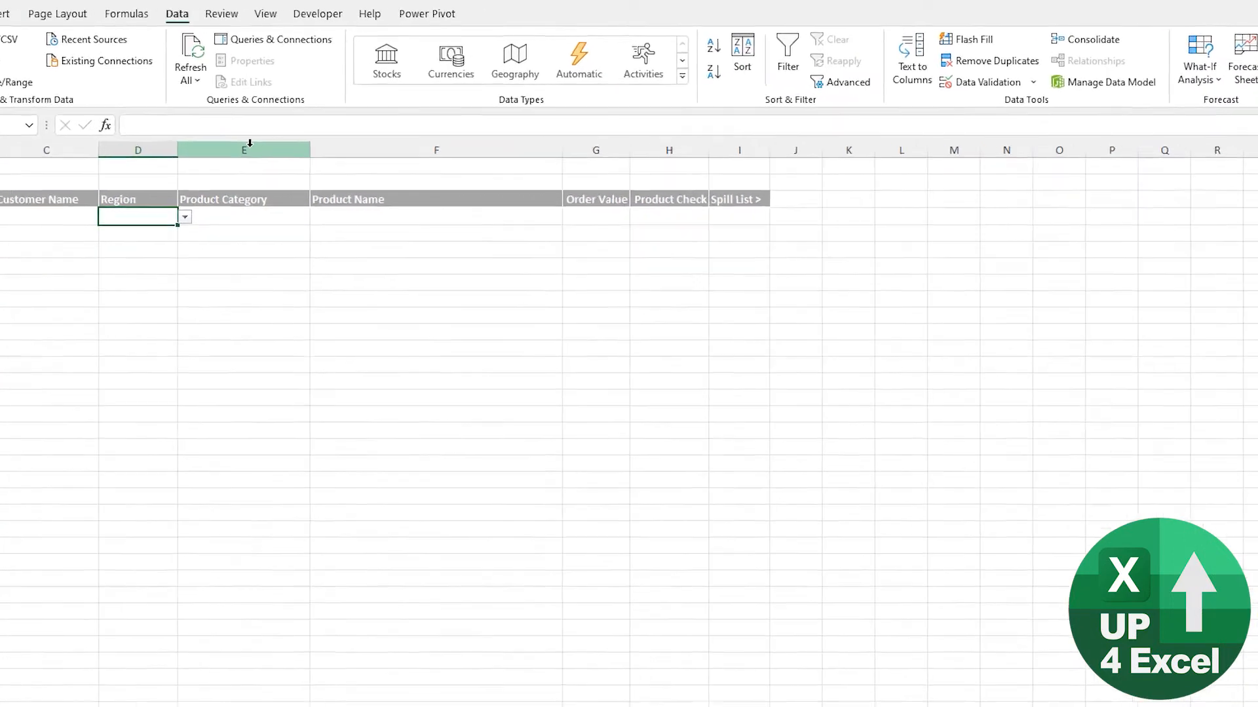
Step: Apply List data validation to the whole Product Category column E with the source =Orders!$J$4#
{"action": "left_click", "coordinate": [325, 129]}
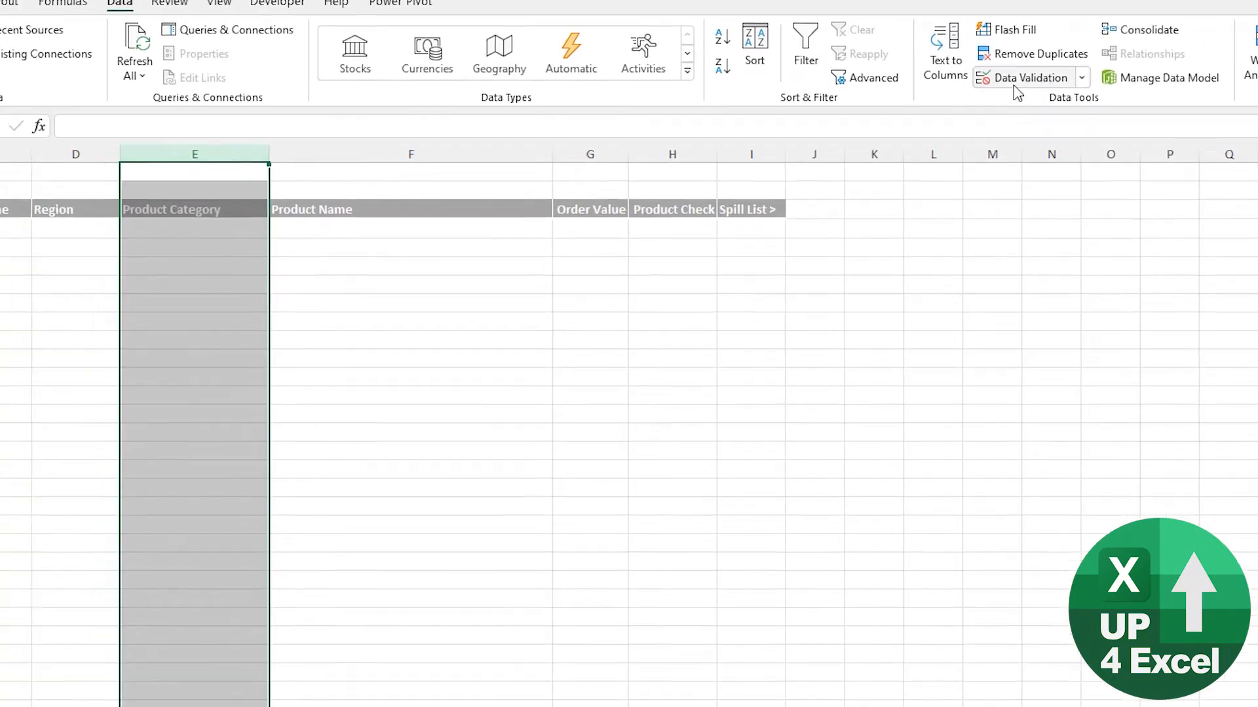
{"action": "left_click", "coordinate": [986, 92]}
{"action": "left_click", "coordinate": [425, 292]}
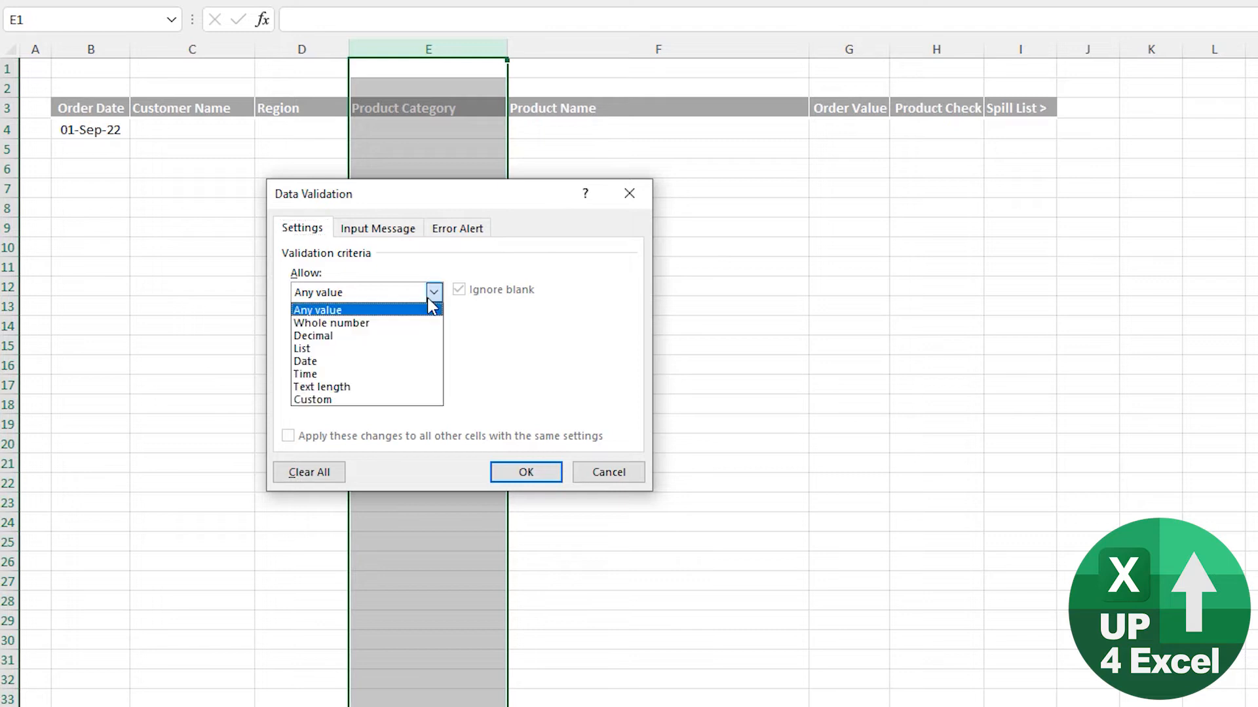
{"action": "left_click", "coordinate": [352, 347]}
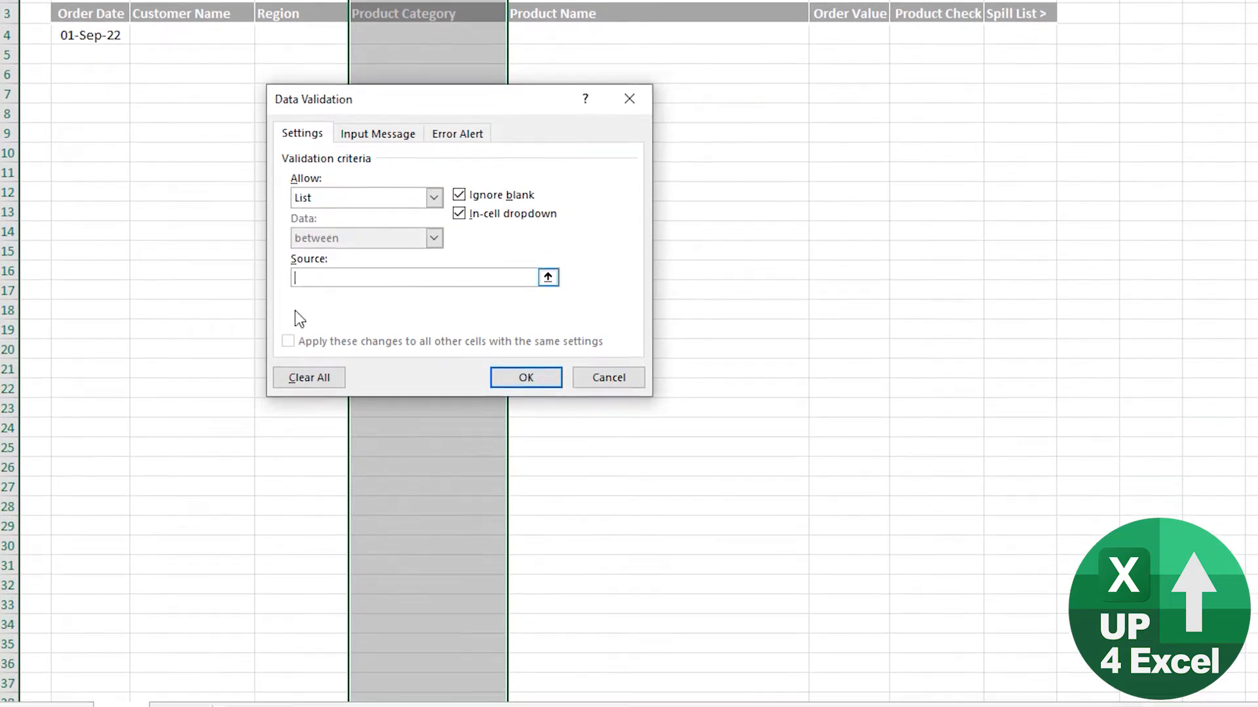
{"action": "left_click", "coordinate": [237, 685]}
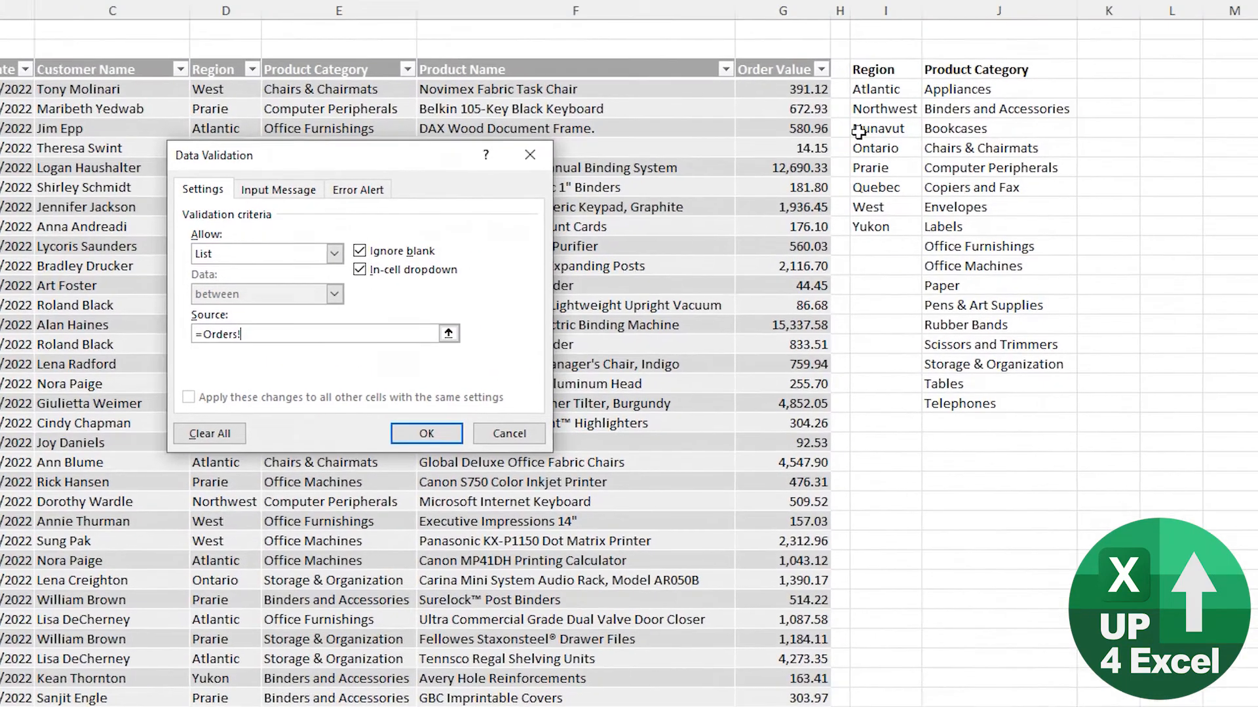
{"action": "left_click", "coordinate": [949, 88]}
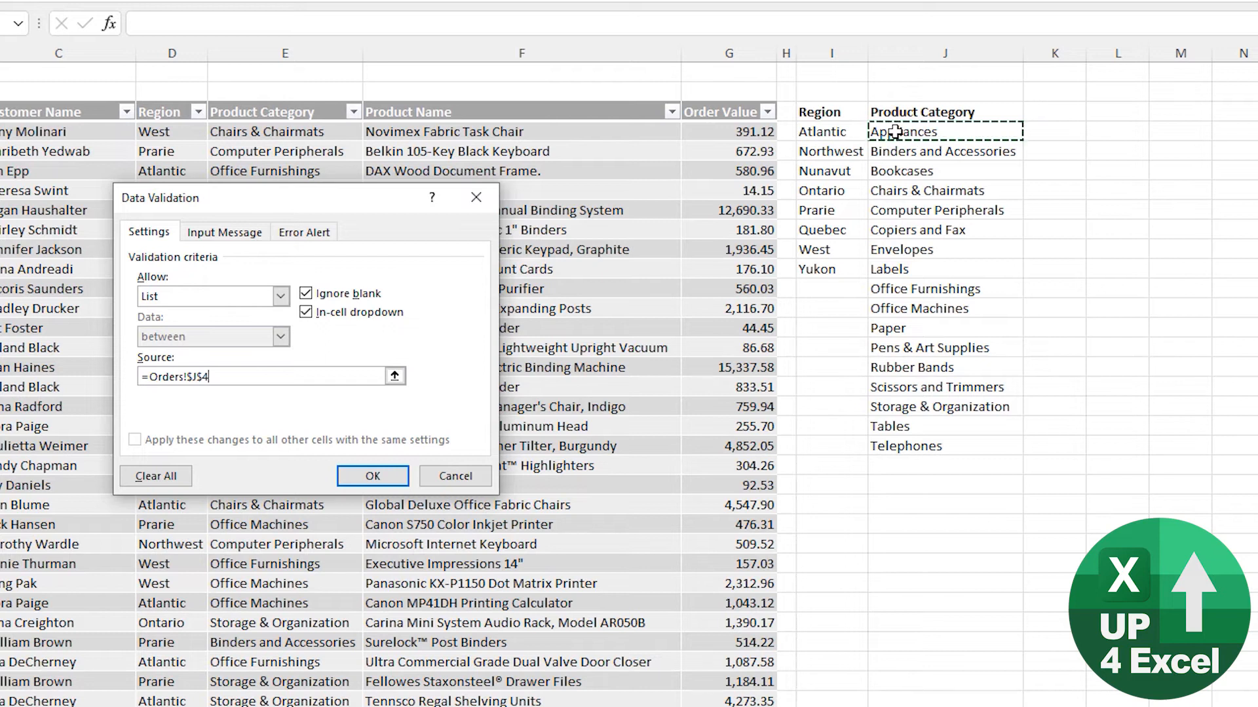
{"action": "type", "text": "#"}
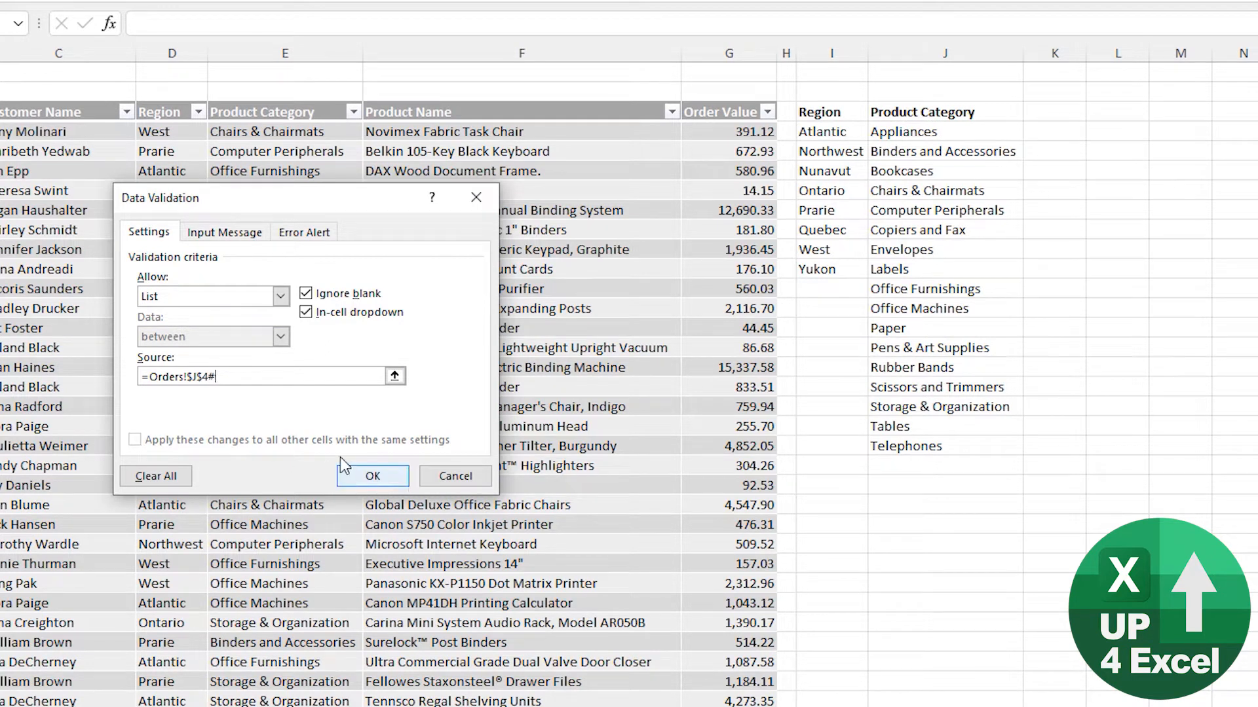
{"action": "left_click", "coordinate": [371, 476]}
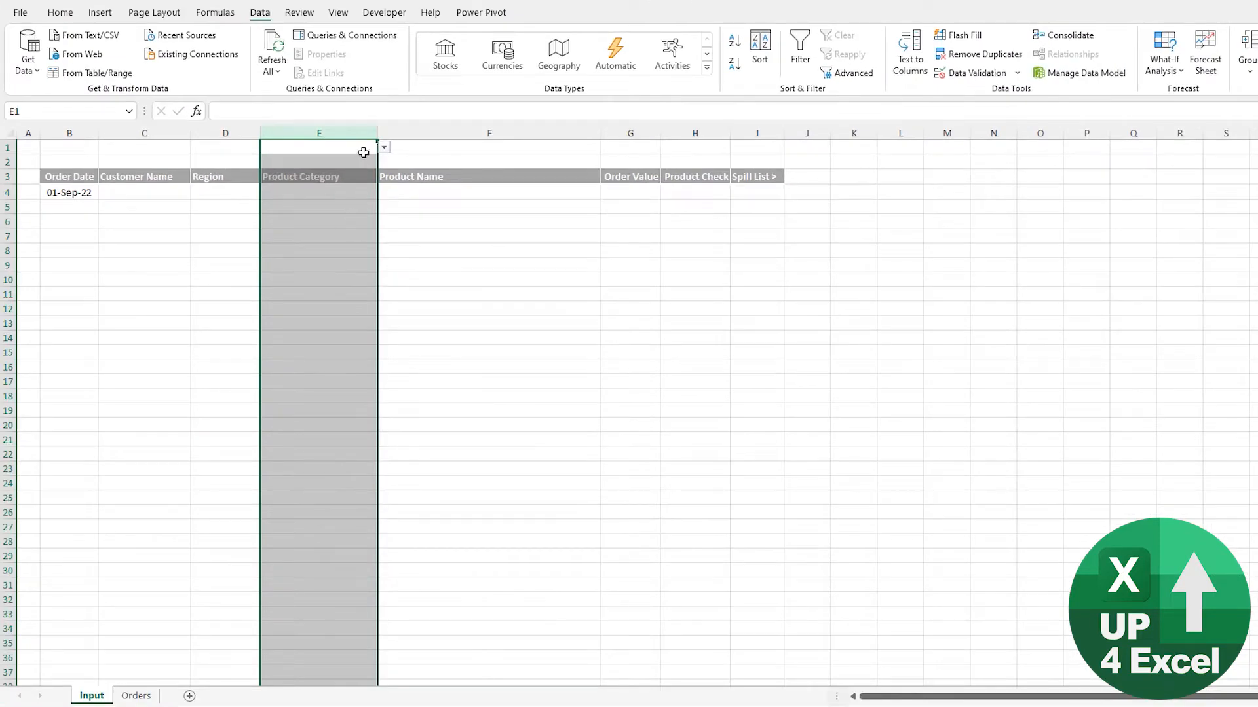
Step: Check cells up and down column E, including the heading and the rows above it, for the drop-down
{"action": "left_click", "coordinate": [364, 152]}
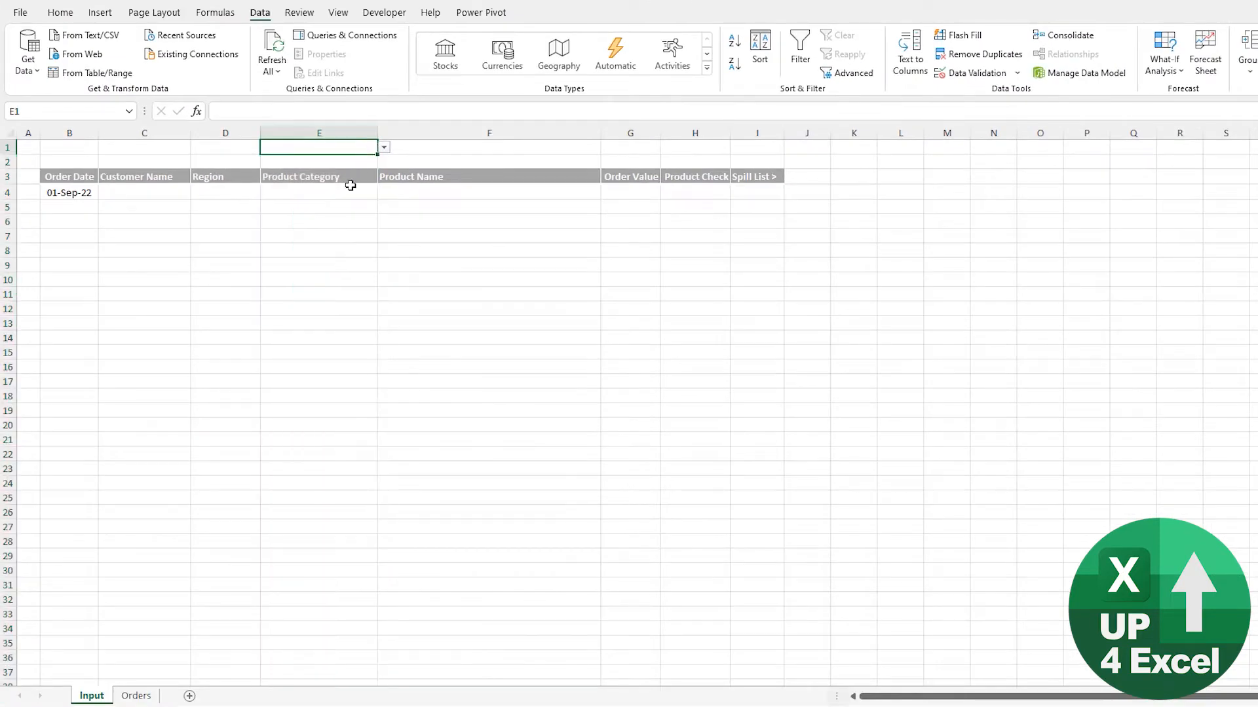
{"action": "left_click", "coordinate": [323, 507]}
{"action": "left_click", "coordinate": [335, 583]}
{"action": "left_click", "coordinate": [301, 382]}
{"action": "left_click", "coordinate": [321, 236]}
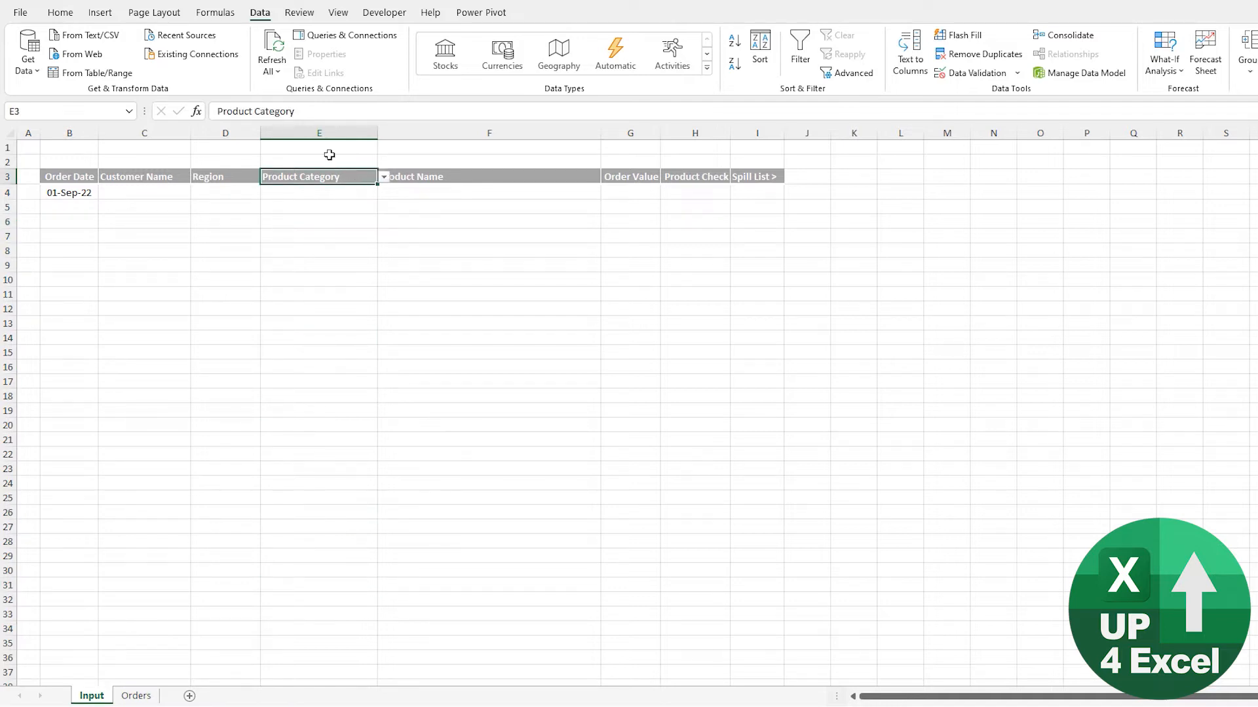
{"action": "left_click", "coordinate": [334, 148]}
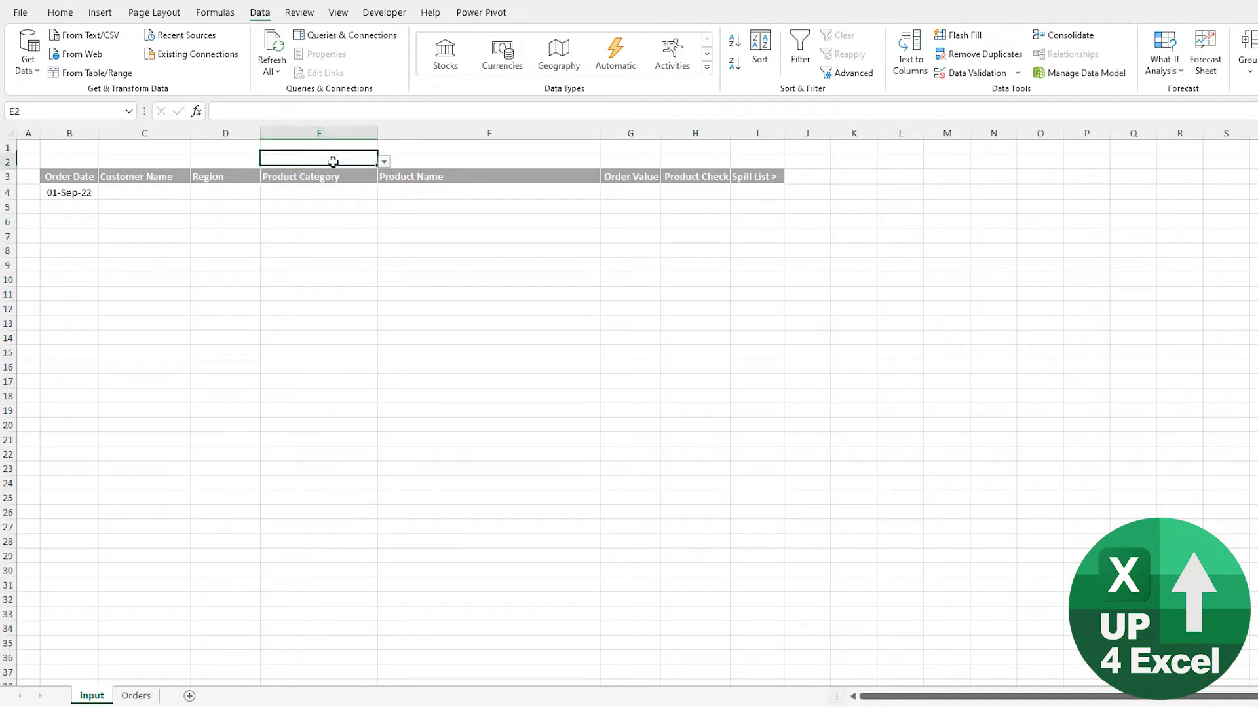
Step: Extend the Region list validation, source =Orders!$I$4#, to the whole of column D
{"action": "left_click", "coordinate": [242, 131]}
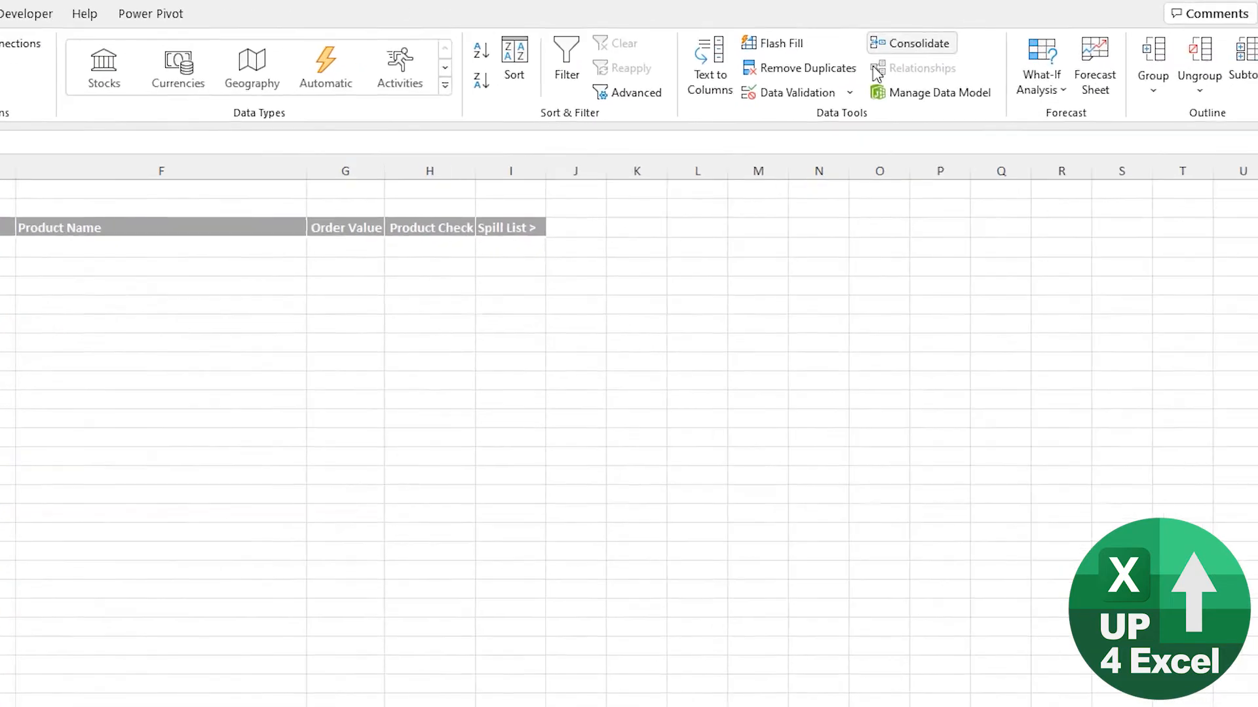
{"action": "left_click", "coordinate": [968, 74]}
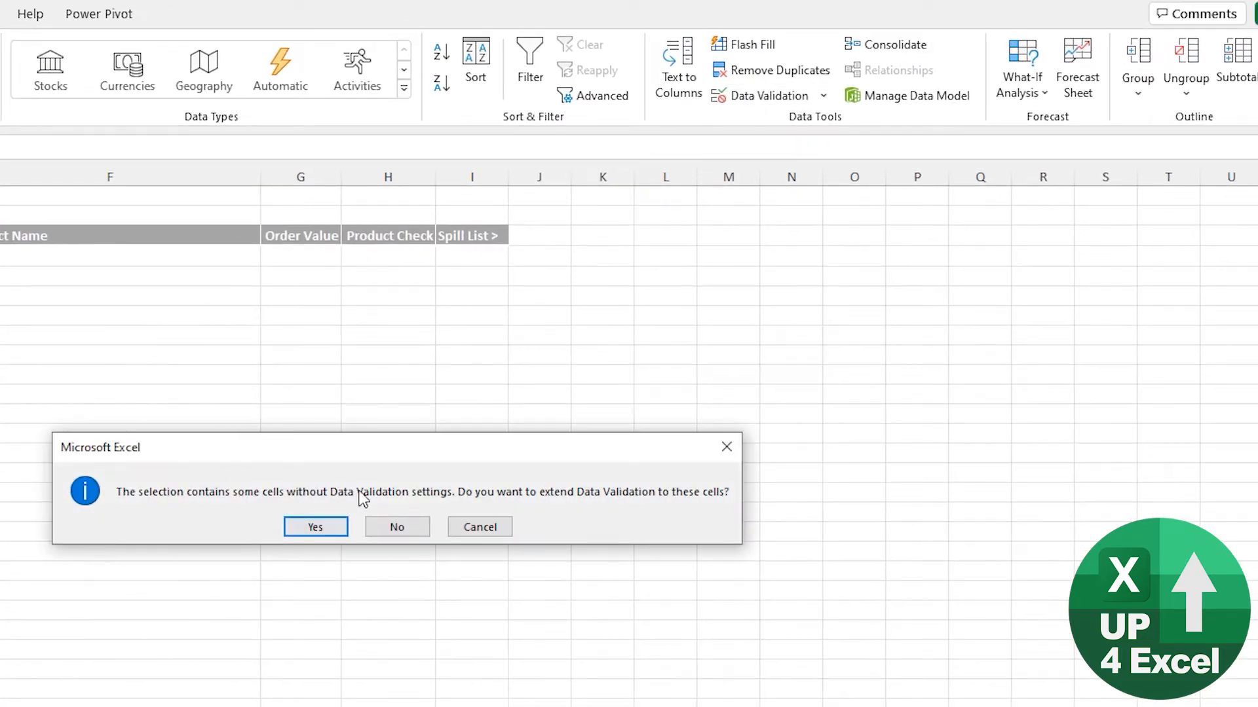
{"action": "left_click", "coordinate": [327, 530]}
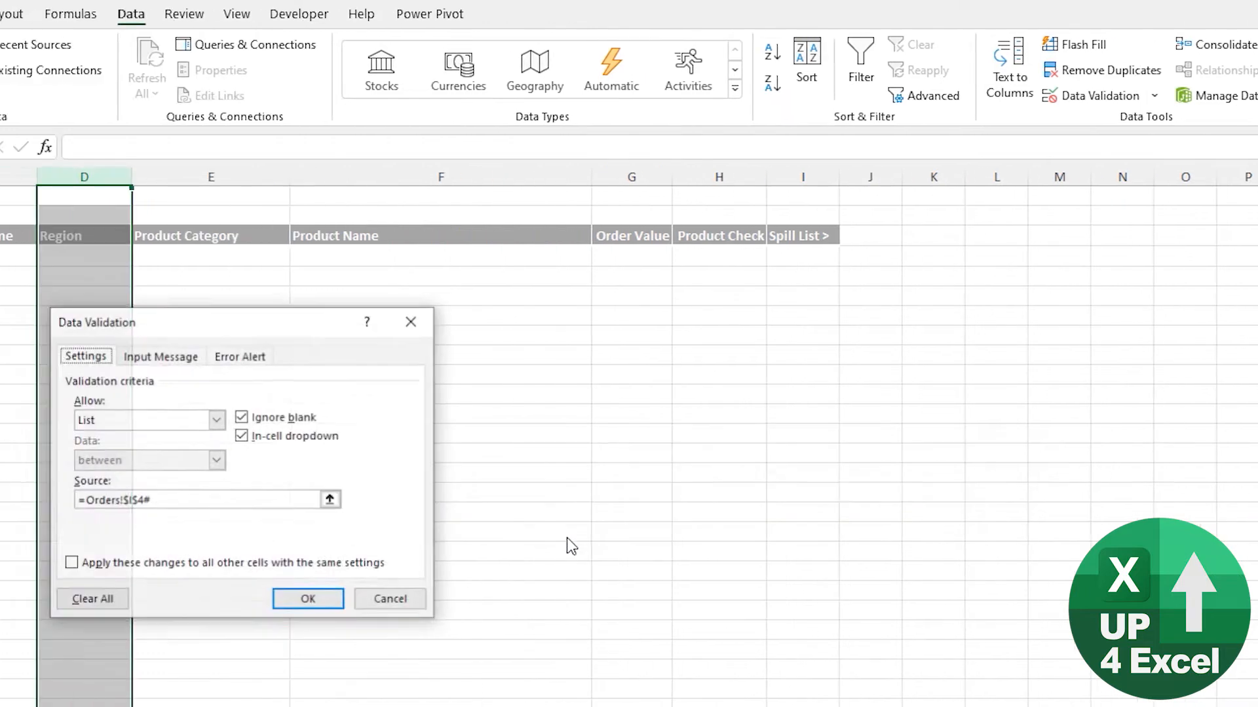
{"action": "left_click", "coordinate": [522, 601]}
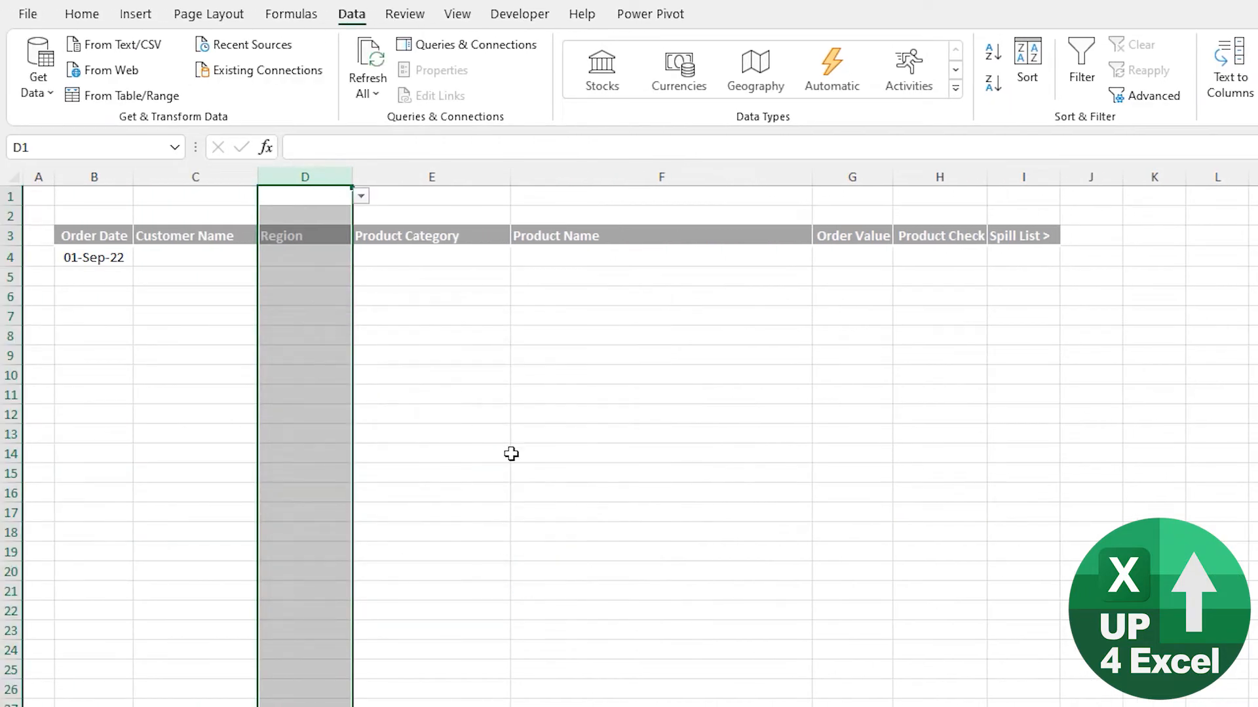
Step: Clear all data validation from rows 1 to 3 of the input sheet, erasing the mixed settings
{"action": "left_click", "coordinate": [324, 237]}
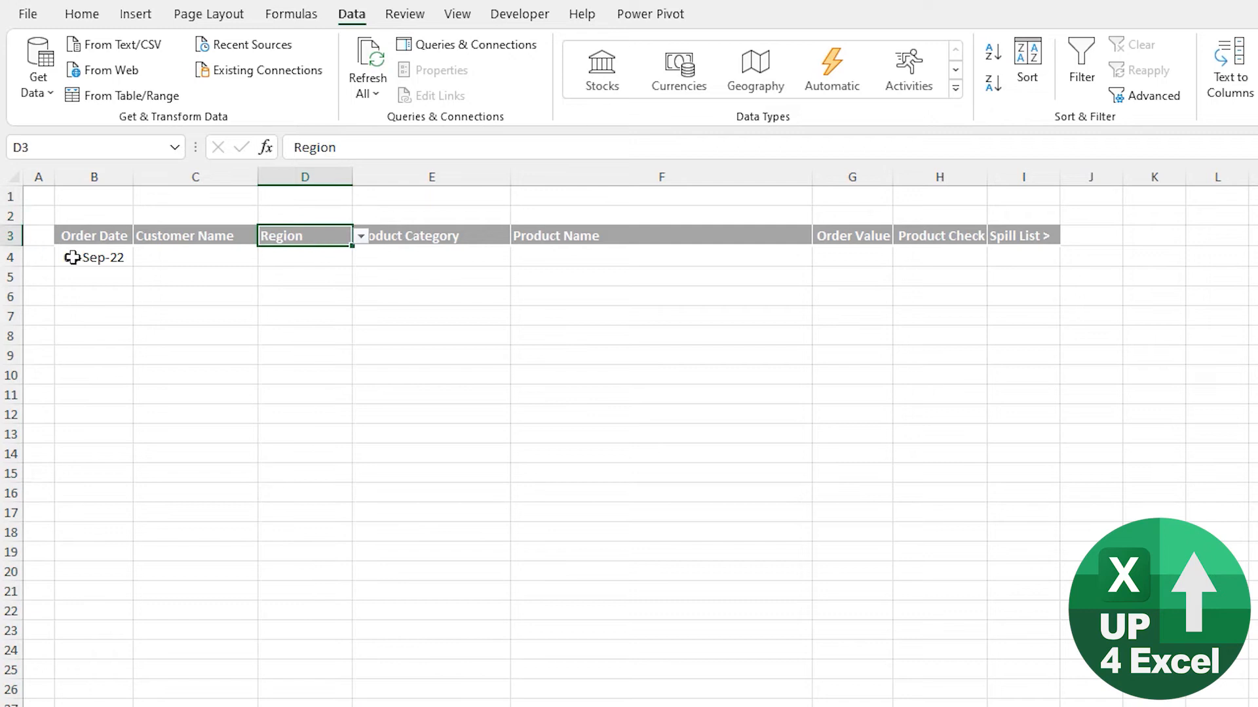
{"action": "left_click", "coordinate": [4, 237]}
{"action": "left_click_drag", "start_coordinate": [2, 239], "coordinate": [4, 197]}
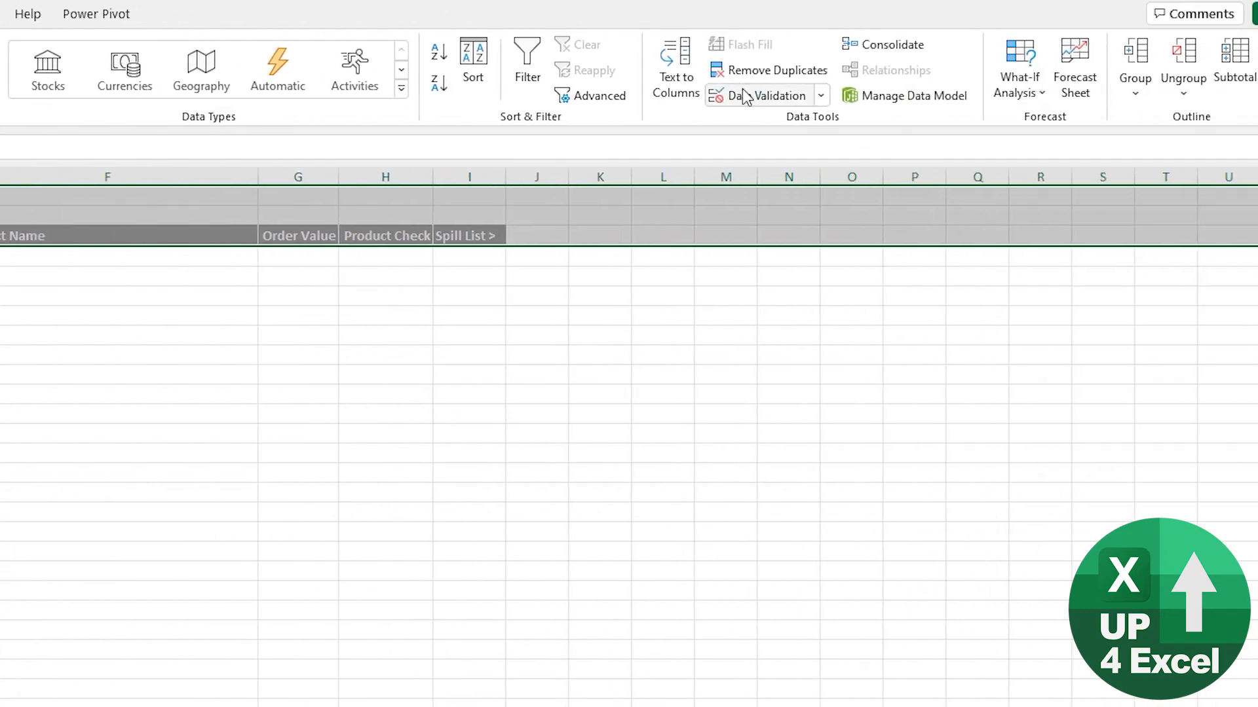
{"action": "left_click", "coordinate": [745, 97]}
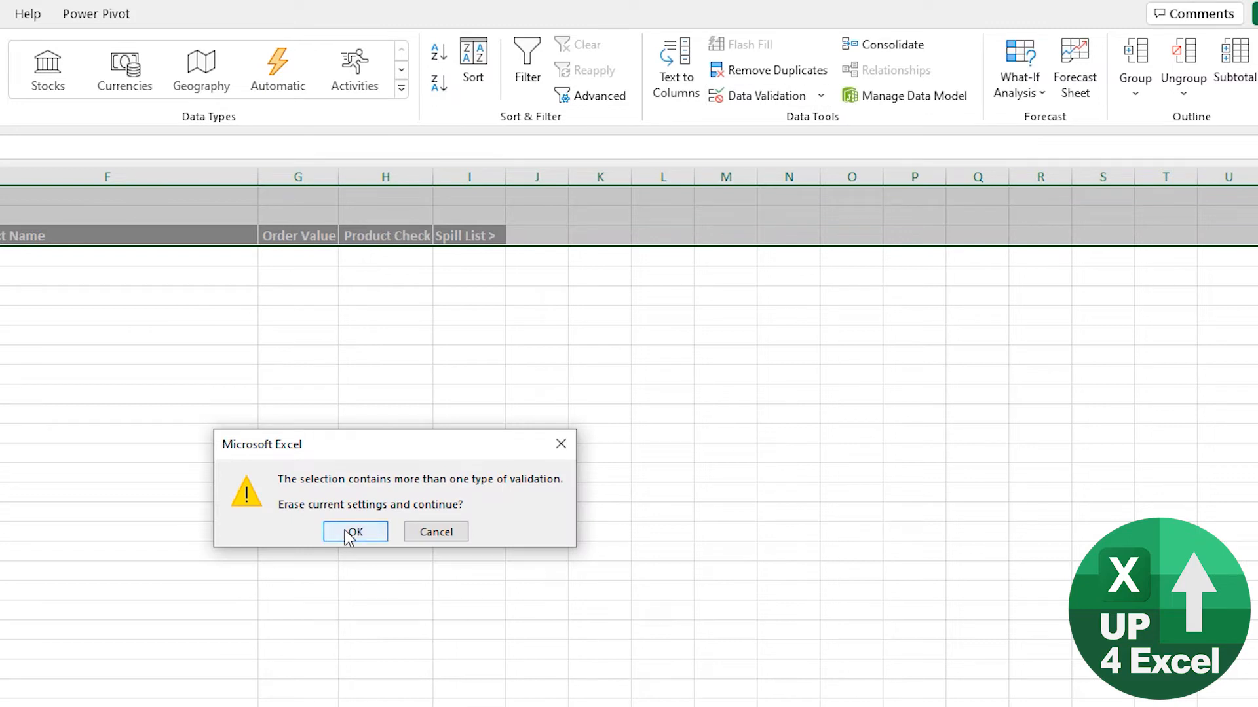
{"action": "left_click", "coordinate": [372, 534]}
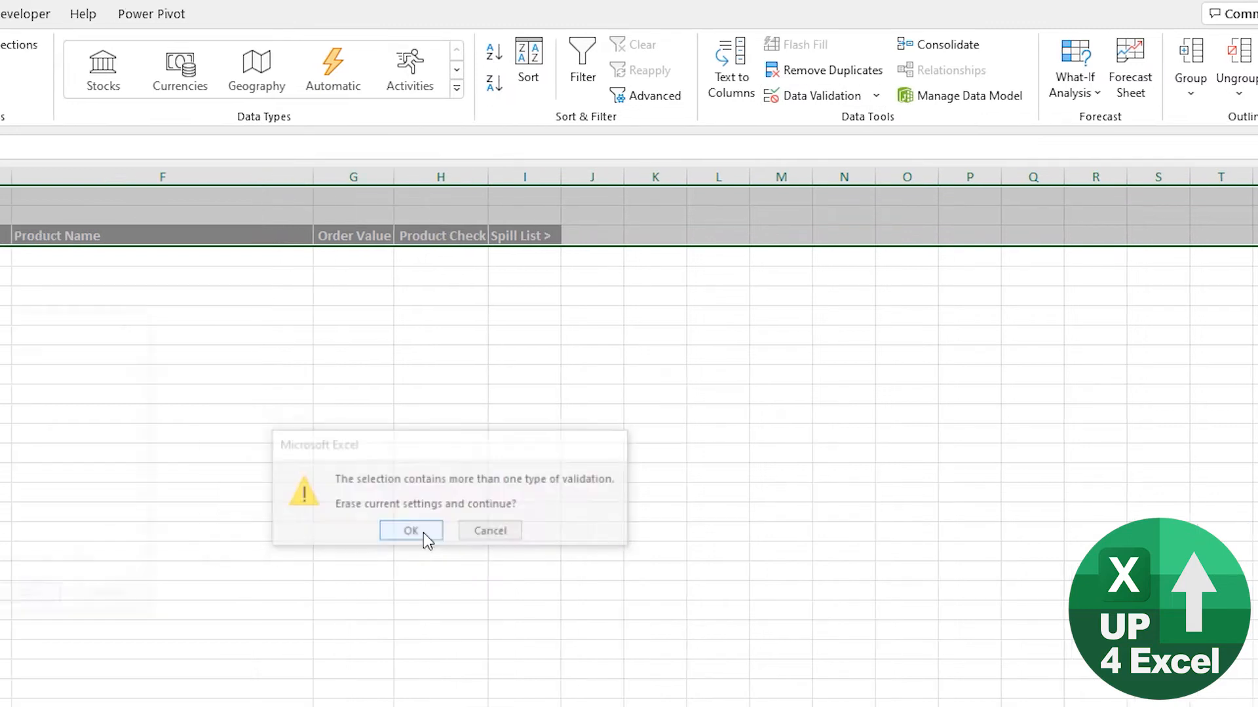
{"action": "left_click", "coordinate": [308, 606]}
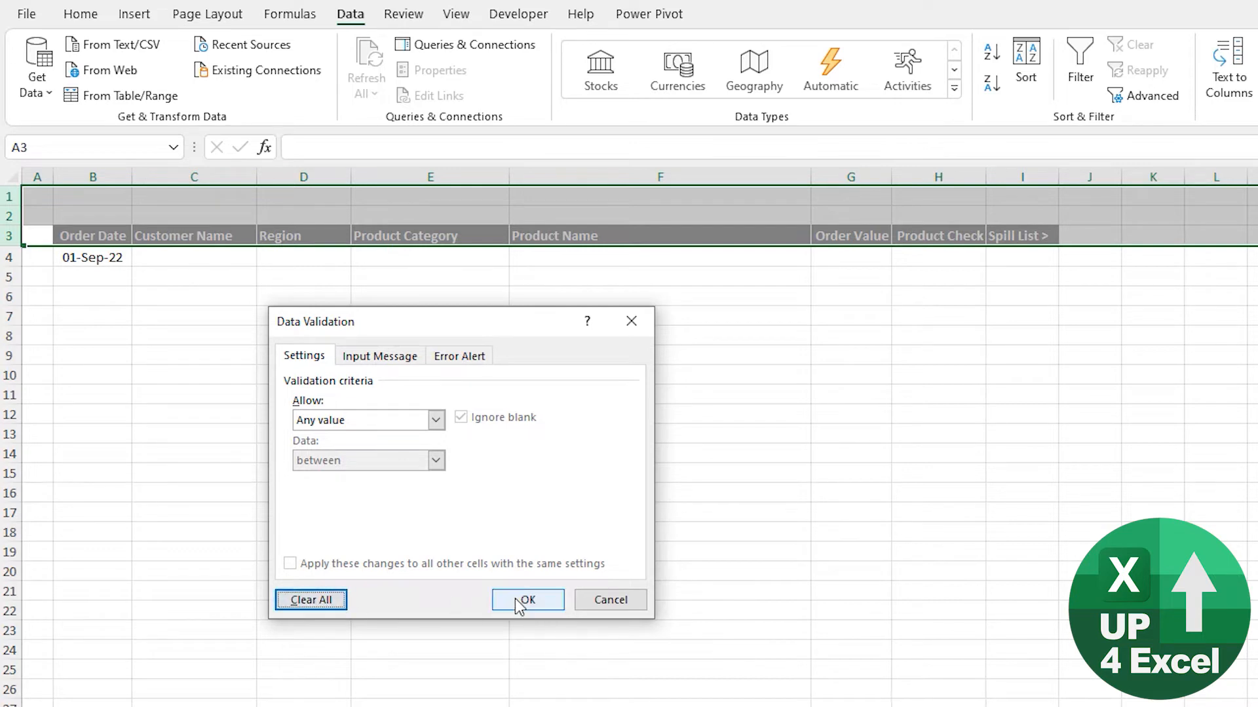
{"action": "left_click", "coordinate": [498, 601]}
Step: Check the Region heading and the cells below it for the drop-down, and pick Quebec in D7
{"action": "left_click", "coordinate": [315, 229]}
{"action": "left_click", "coordinate": [323, 257]}
{"action": "left_click", "coordinate": [316, 304]}
{"action": "left_click", "coordinate": [339, 410]}
{"action": "left_click", "coordinate": [344, 317]}
{"action": "left_click", "coordinate": [359, 315]}
{"action": "left_click", "coordinate": [308, 396]}
Step: Pick Computer Peripherals in E7 and try the Product Category drop-down in other cells of column E
{"action": "left_click", "coordinate": [452, 317]}
{"action": "left_click", "coordinate": [517, 315]}
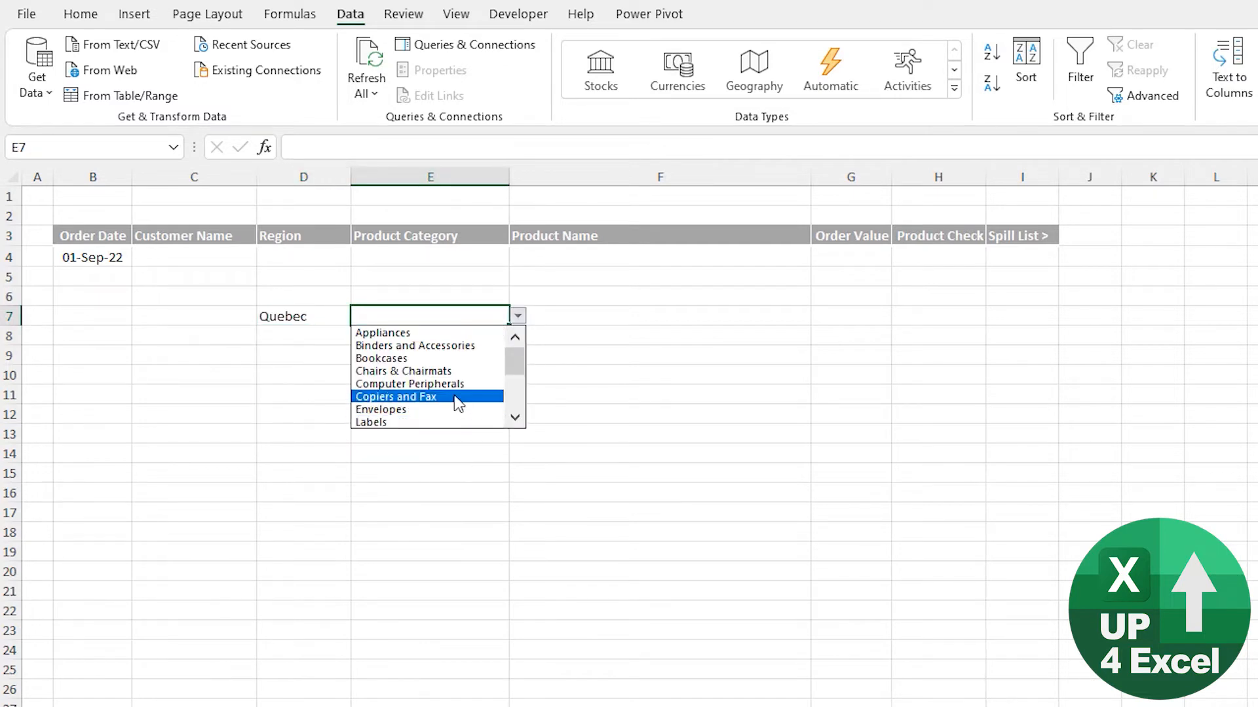
{"action": "left_click", "coordinate": [425, 384]}
{"action": "left_click", "coordinate": [429, 434]}
{"action": "left_click", "coordinate": [517, 433]}
{"action": "left_click", "coordinate": [451, 502]}
{"action": "left_click", "coordinate": [432, 414]}
{"action": "left_click", "coordinate": [424, 375]}
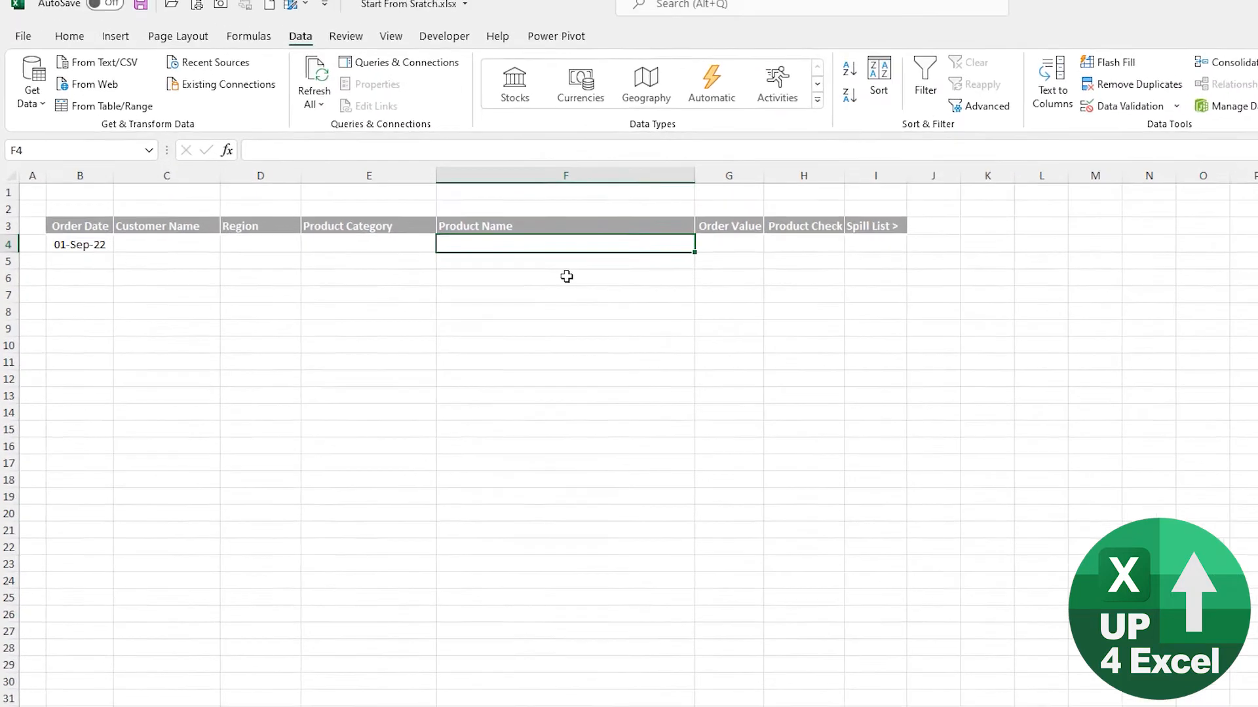
Step: Look through the sorted, unique Product Name list in the Dependent Droplists on Every Row workbook and return to the input sheet
{"action": "key", "text": "ctrl+Tab"}
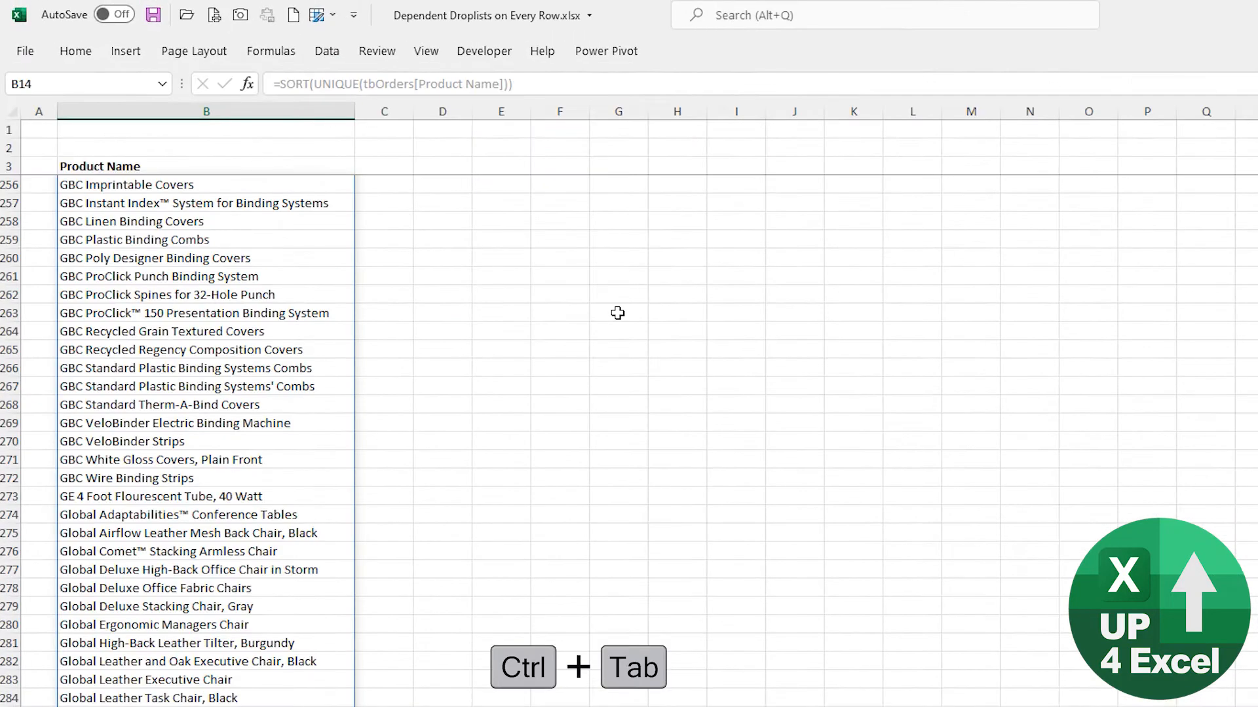
{"action": "scroll", "coordinate": [241, 359], "scroll_direction": "down", "scroll_amount": 20}
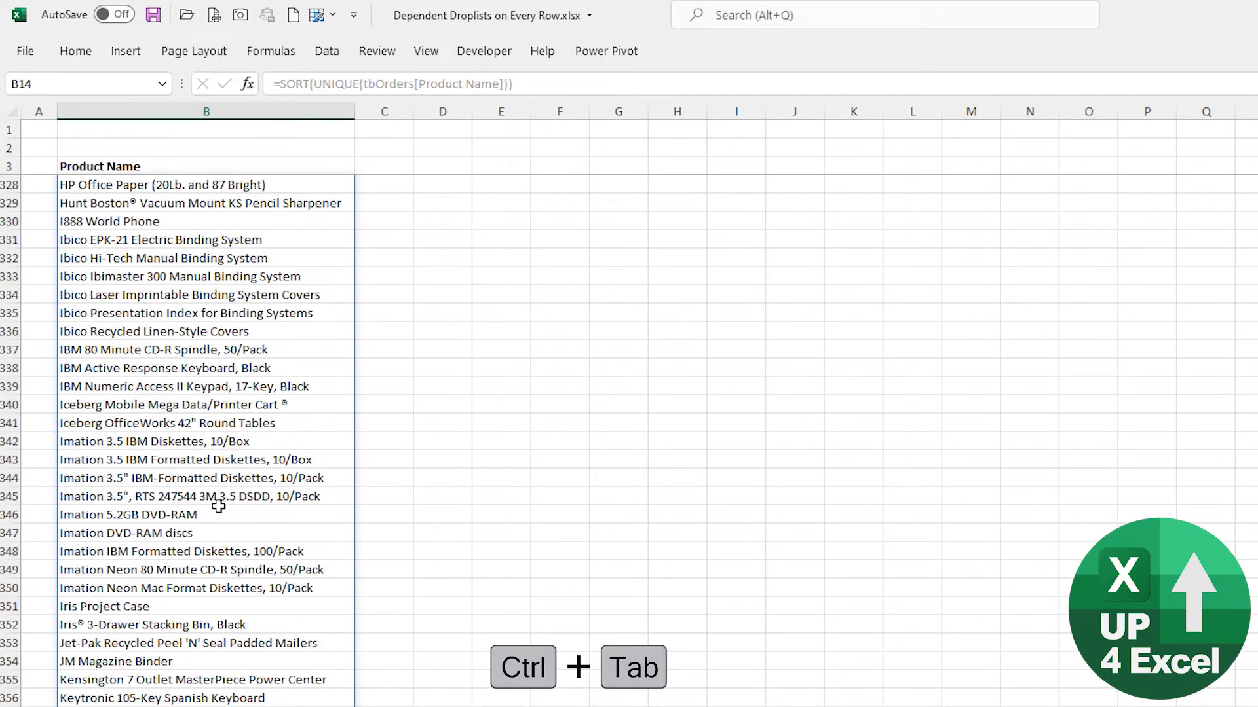
{"action": "scroll", "coordinate": [217, 511], "scroll_direction": "down", "scroll_amount": 2}
{"action": "scroll", "coordinate": [216, 514], "scroll_direction": "up", "scroll_amount": 17}
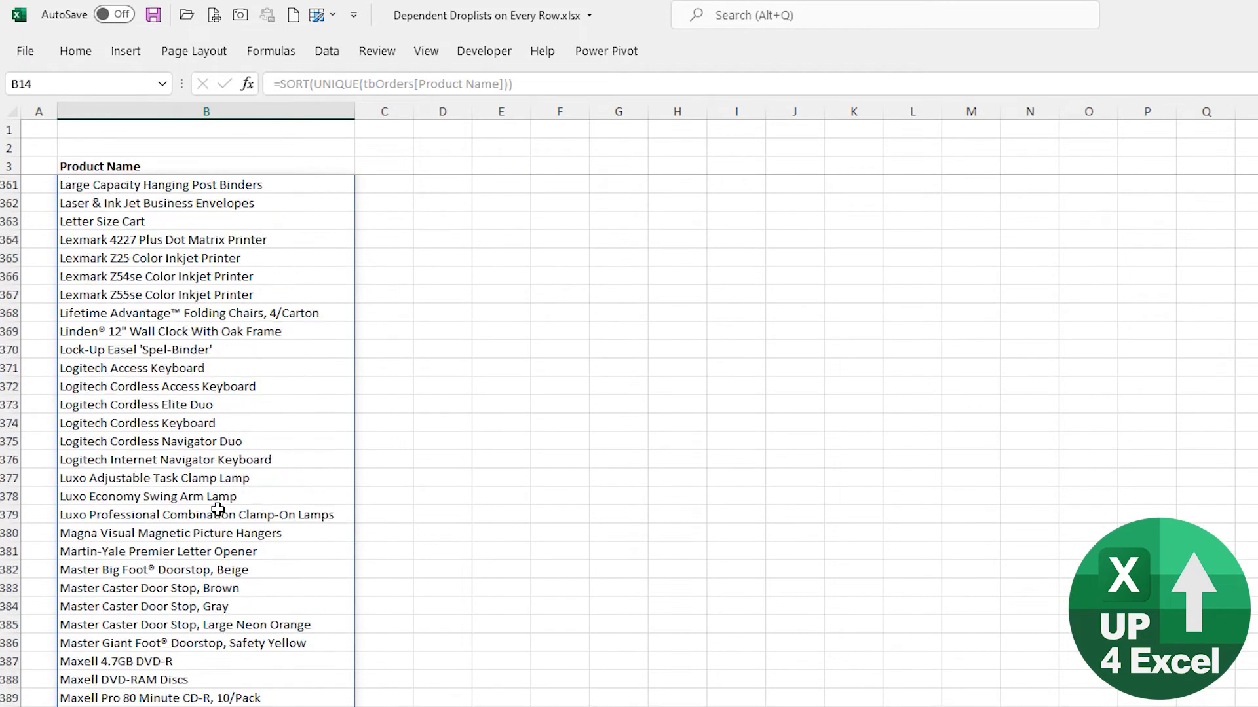
{"action": "scroll", "coordinate": [196, 524], "scroll_direction": "up", "scroll_amount": 8}
{"action": "scroll", "coordinate": [230, 400], "scroll_direction": "up", "scroll_amount": 20}
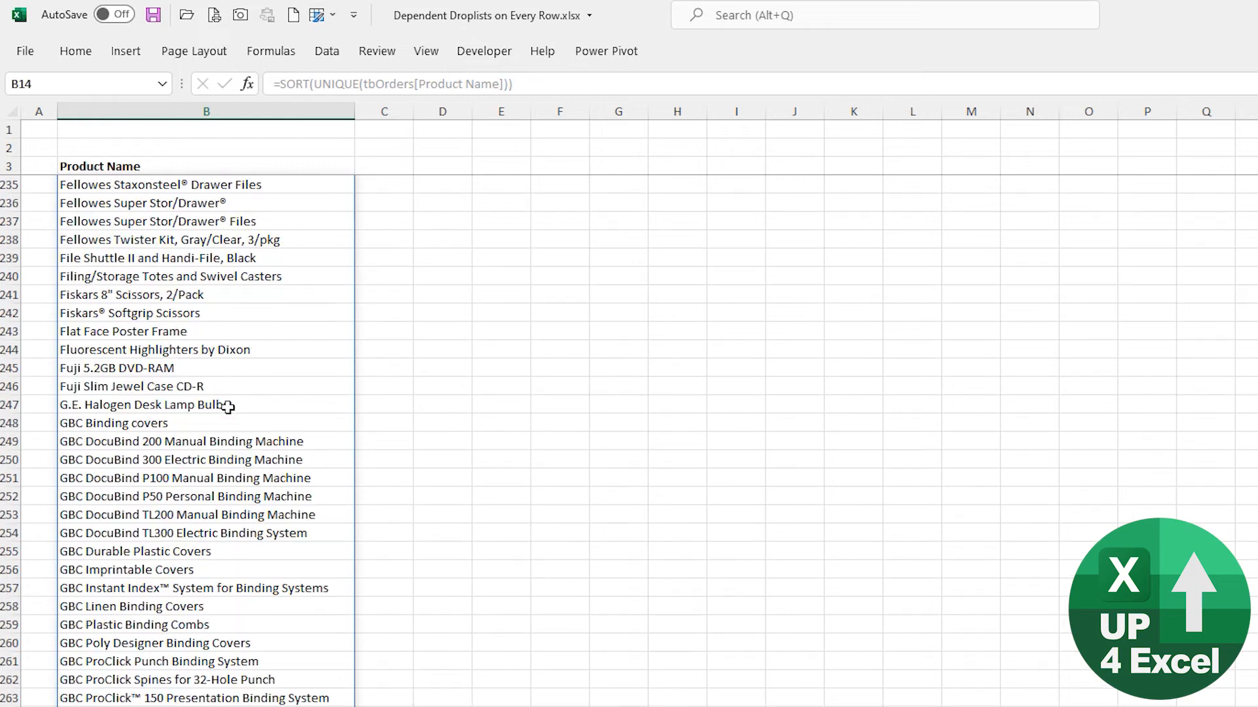
{"action": "key", "text": "ctrl+Tab"}
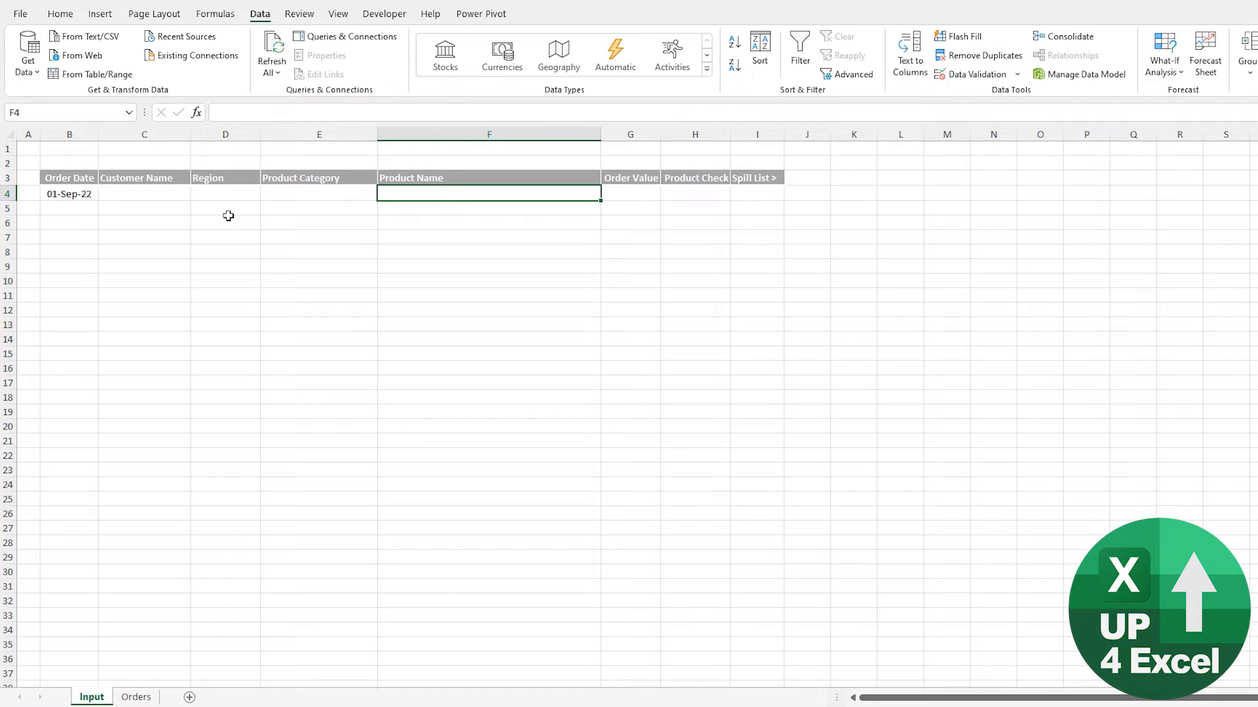
Step: Choose Bookcases as the Product Category in E4 and select the Product Name cell F4
{"action": "left_click", "coordinate": [290, 195]}
{"action": "left_click", "coordinate": [383, 194]}
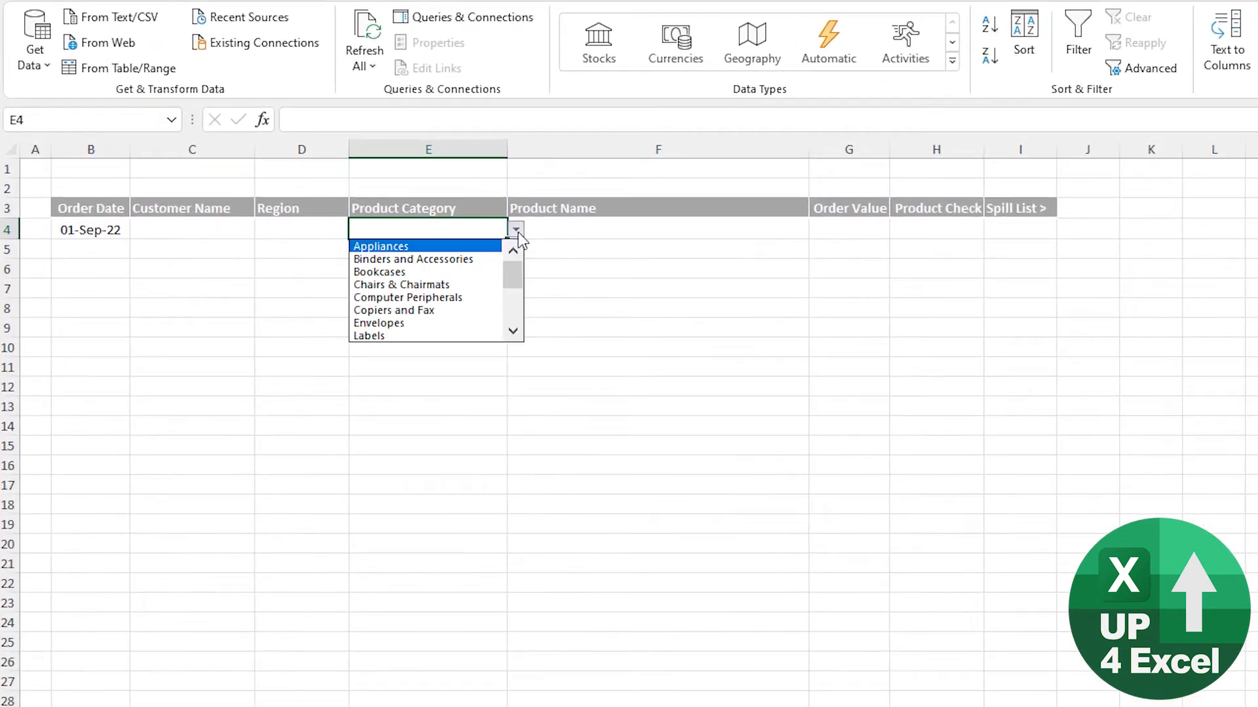
{"action": "left_click", "coordinate": [419, 271]}
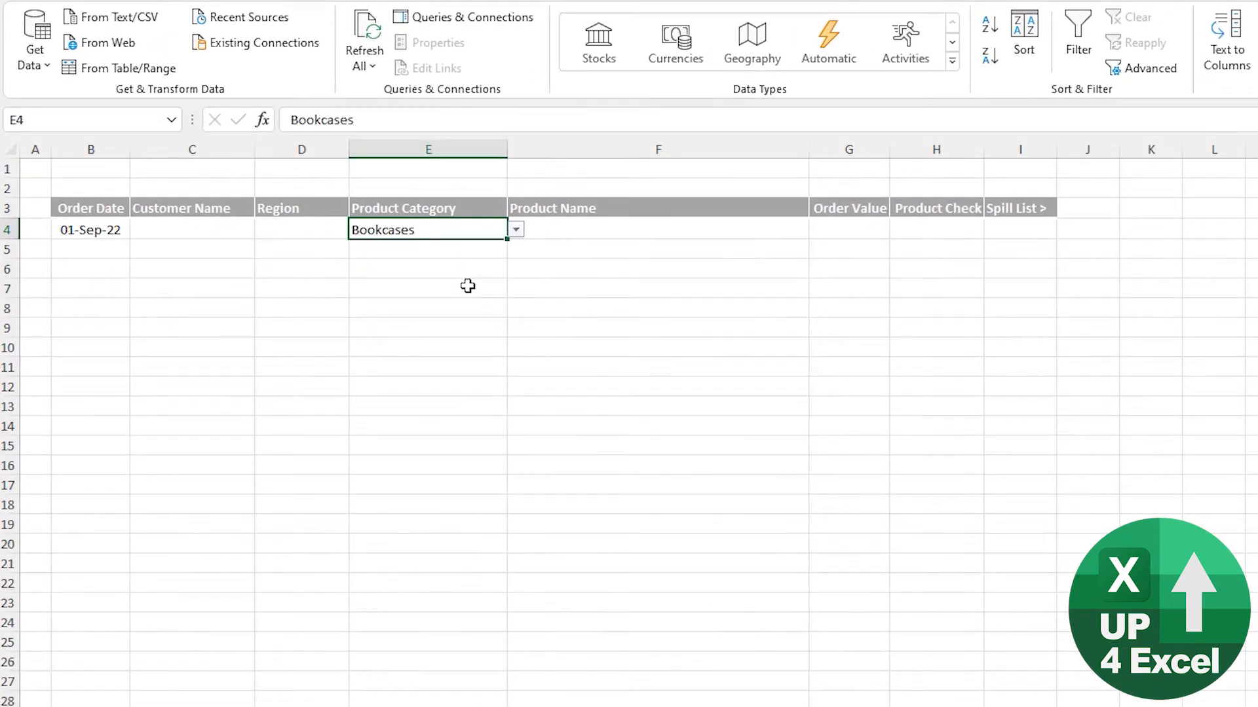
{"action": "left_click", "coordinate": [569, 236]}
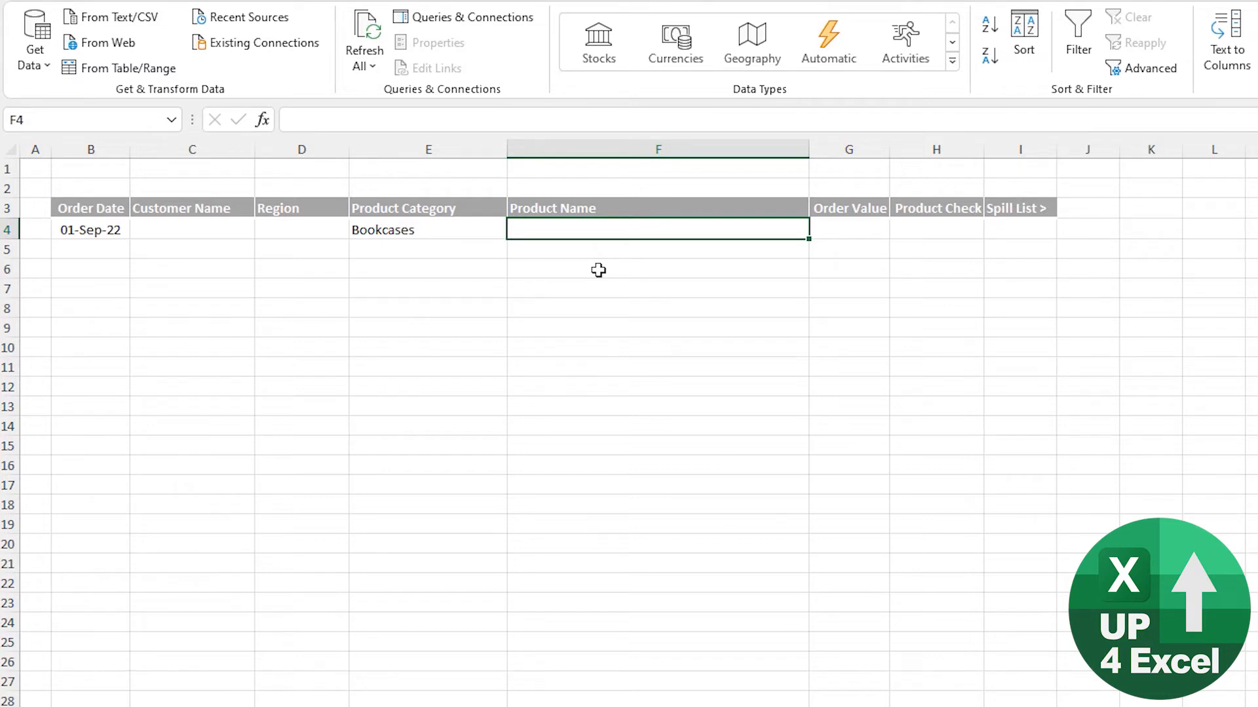
Step: Filter the orders table's Product Category column to Bookcases using the search text "book", and look over the matching product names
{"action": "key", "text": "ctrl+Page_Down"}
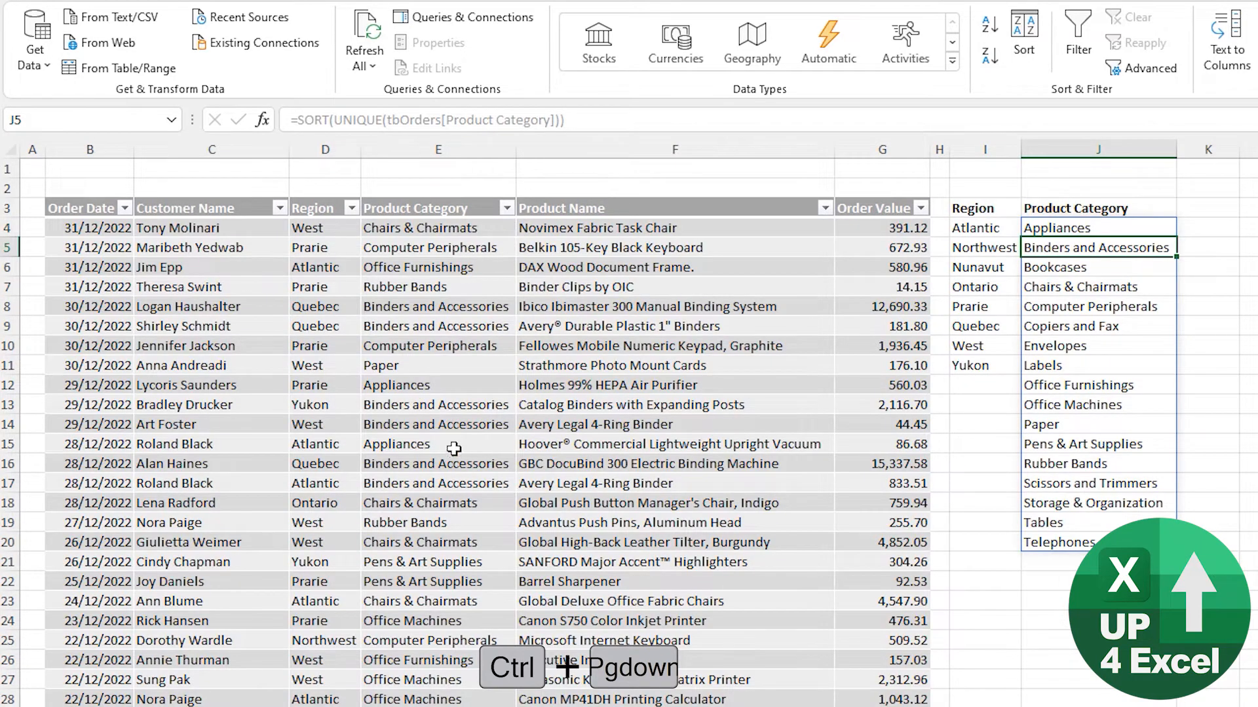
{"action": "left_click", "coordinate": [441, 325]}
{"action": "key", "text": "ctrl+Up"}
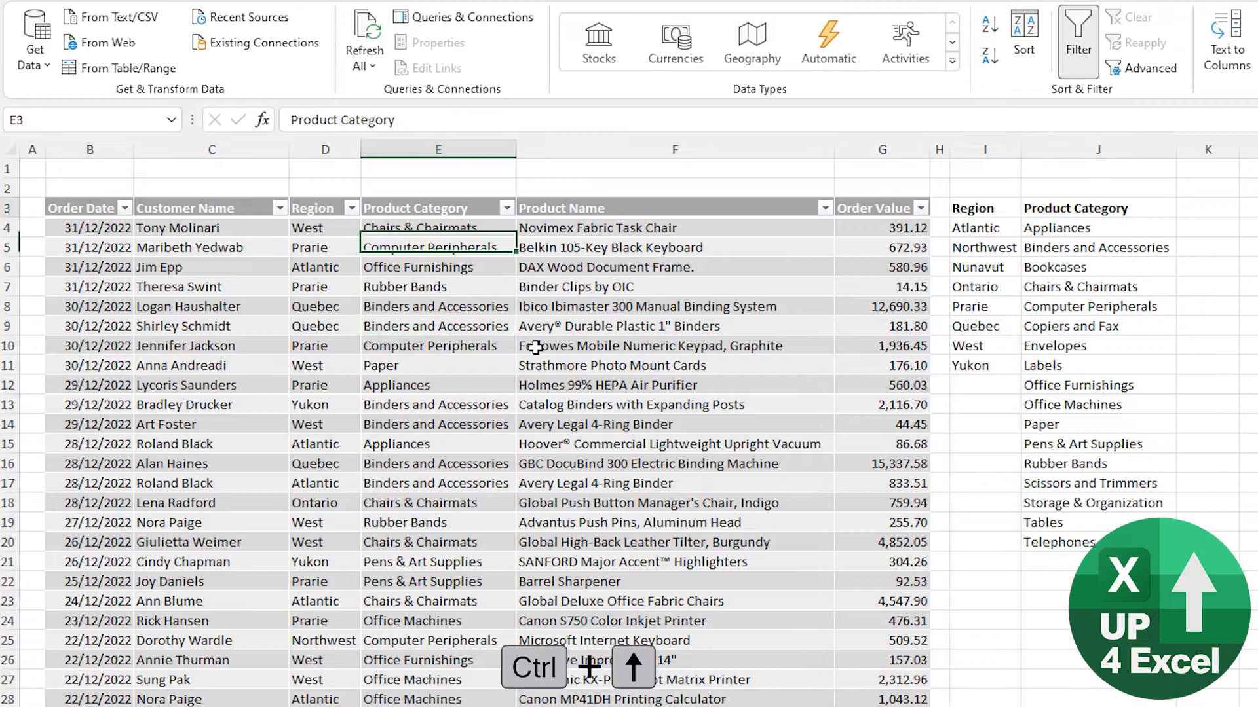
{"action": "key", "text": "alt+Down"}
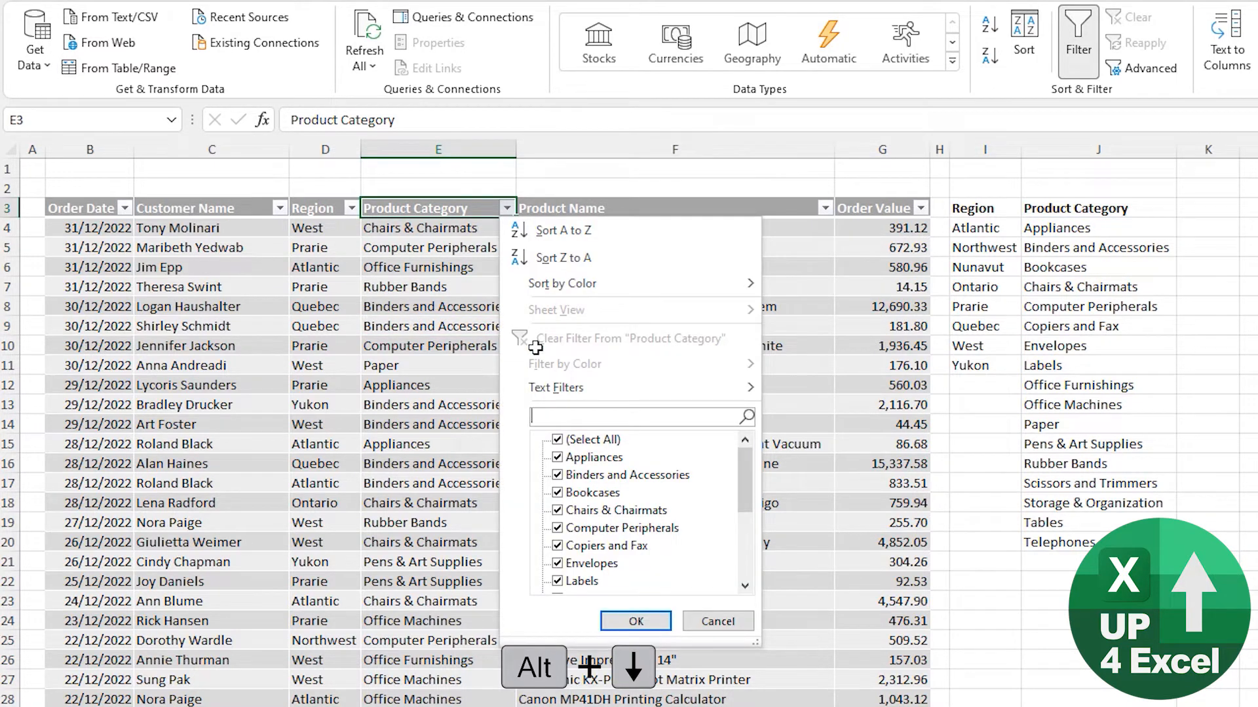
{"action": "type", "text": "book"}
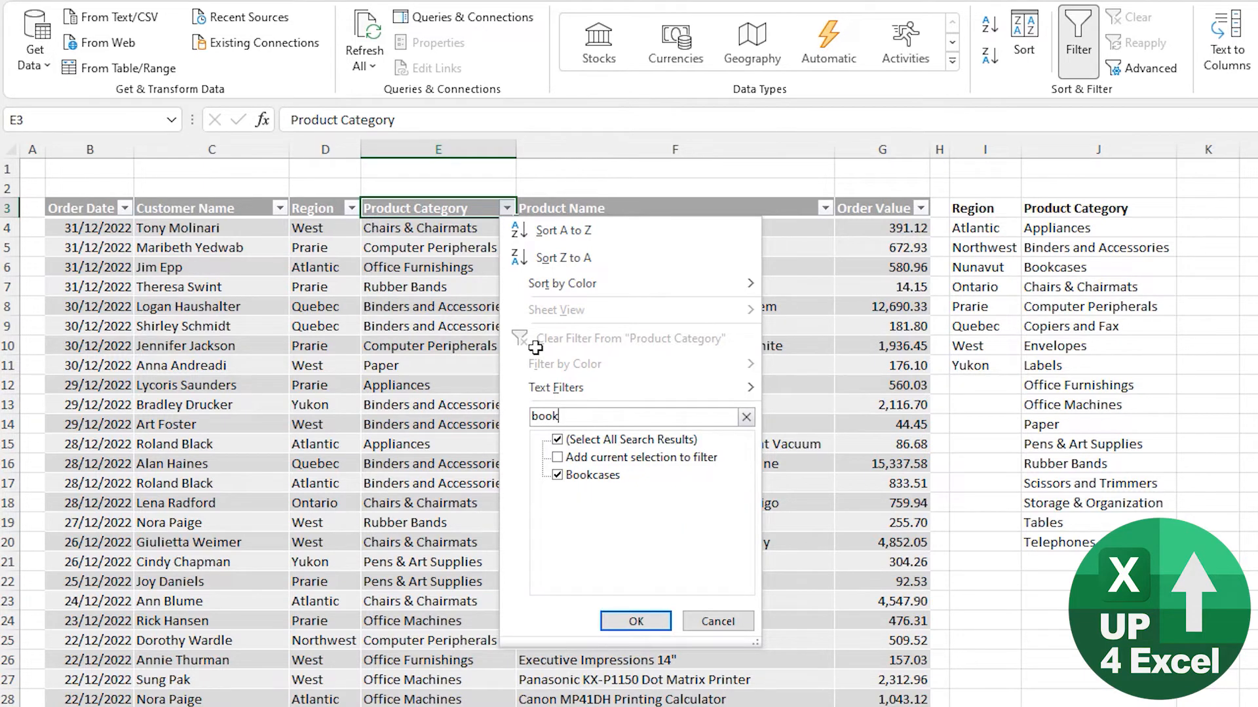
{"action": "key", "text": "Return"}
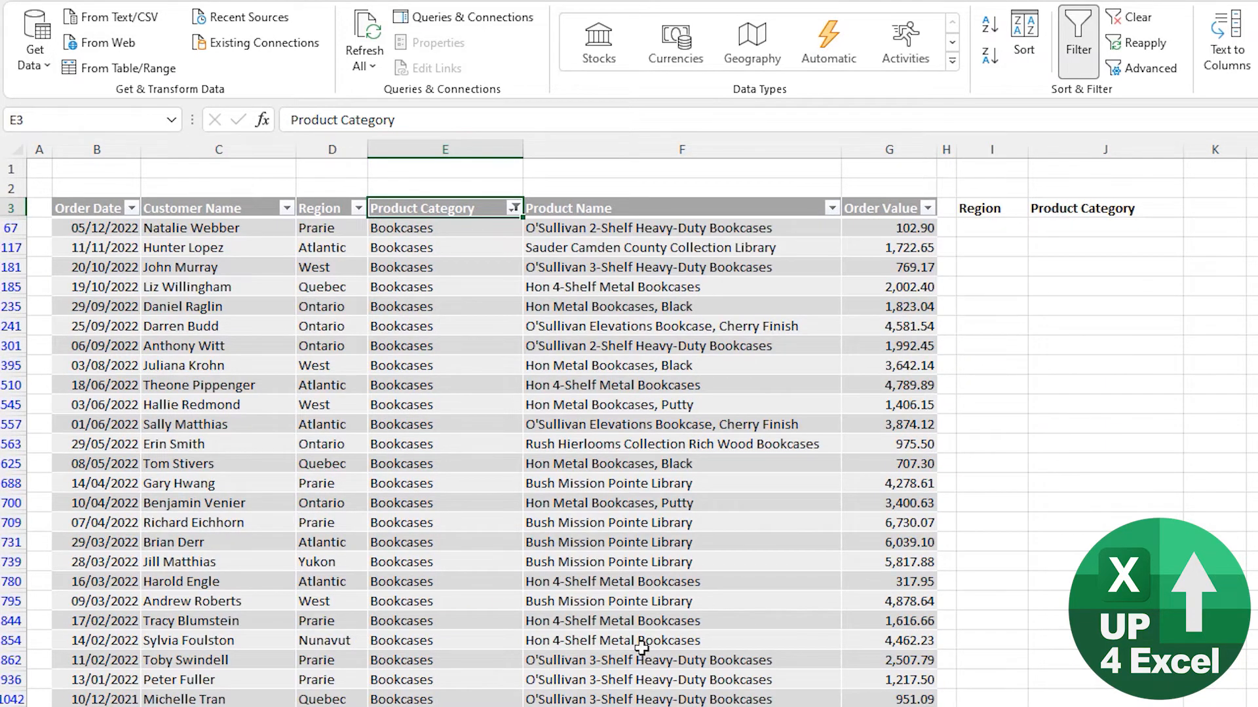
{"action": "scroll", "coordinate": [642, 648], "scroll_direction": "down", "scroll_amount": 4}
{"action": "scroll", "coordinate": [518, 371], "scroll_direction": "up", "scroll_amount": 4}
Step: Start a FILTER formula in F4 of the Input sheet with tbOrders[Product Name] as its array
{"action": "key", "text": "ctrl+Page_Down"}
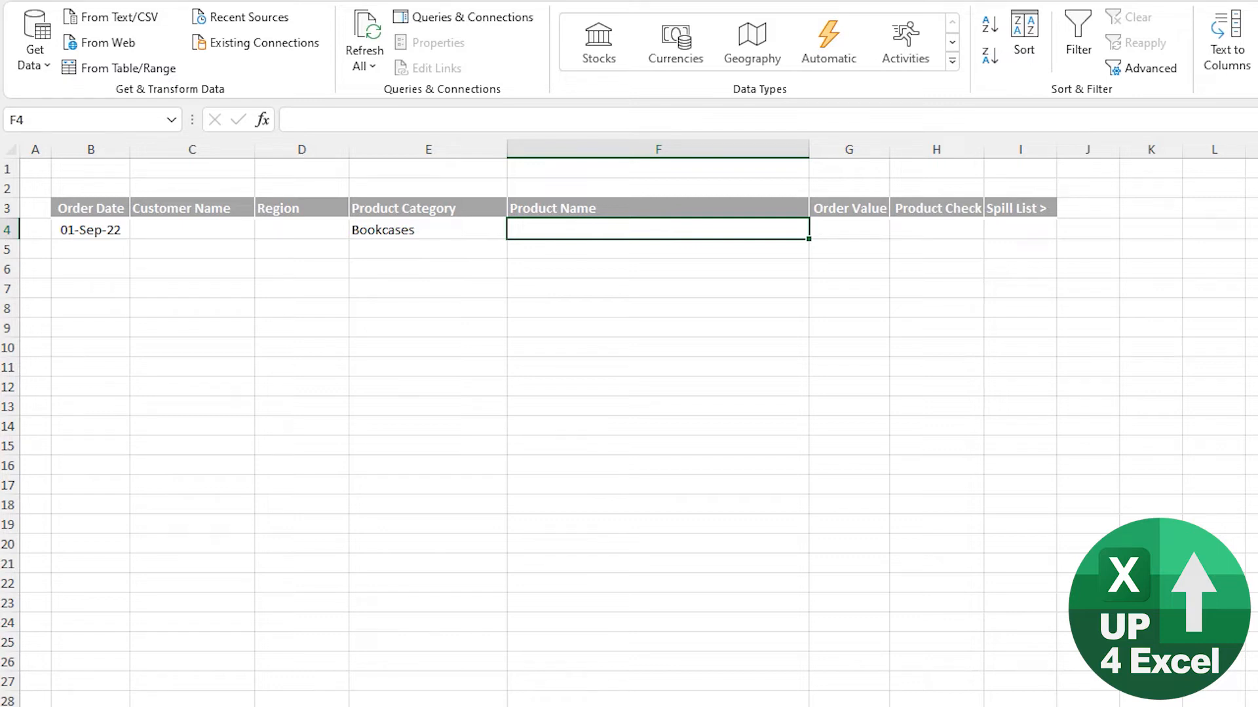
{"action": "type", "text": "=filter"}
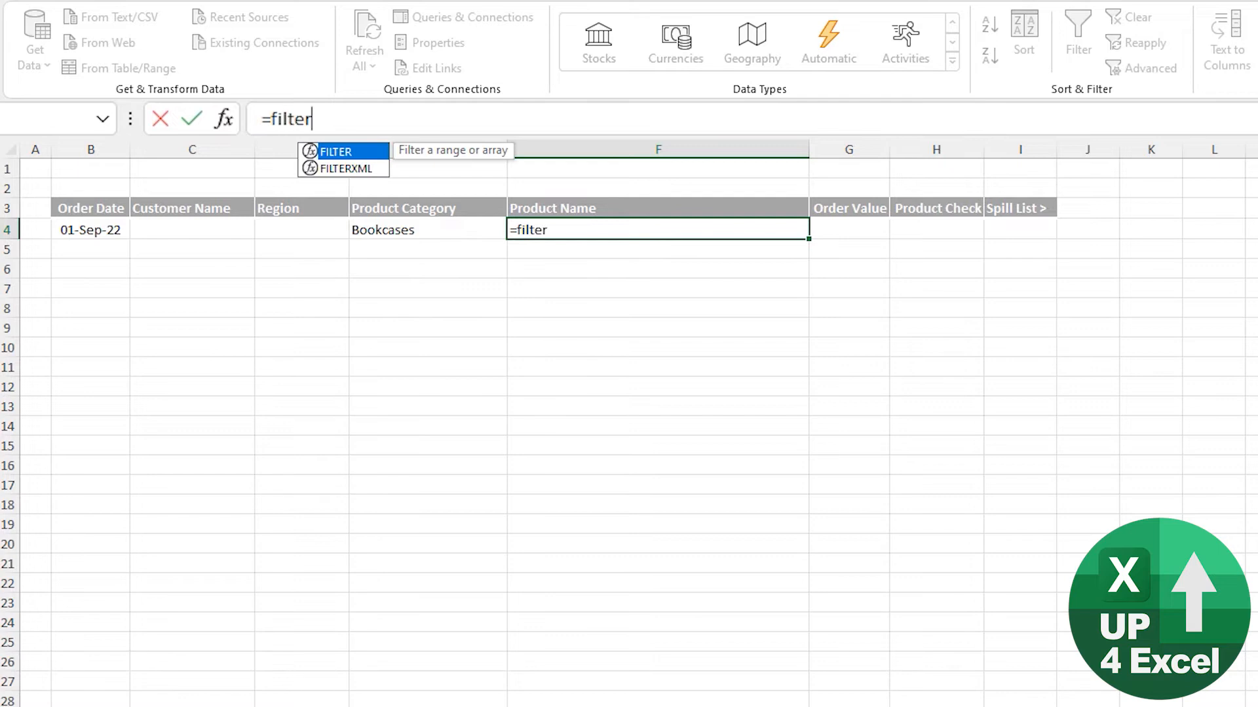
{"action": "key", "text": "Tab"}
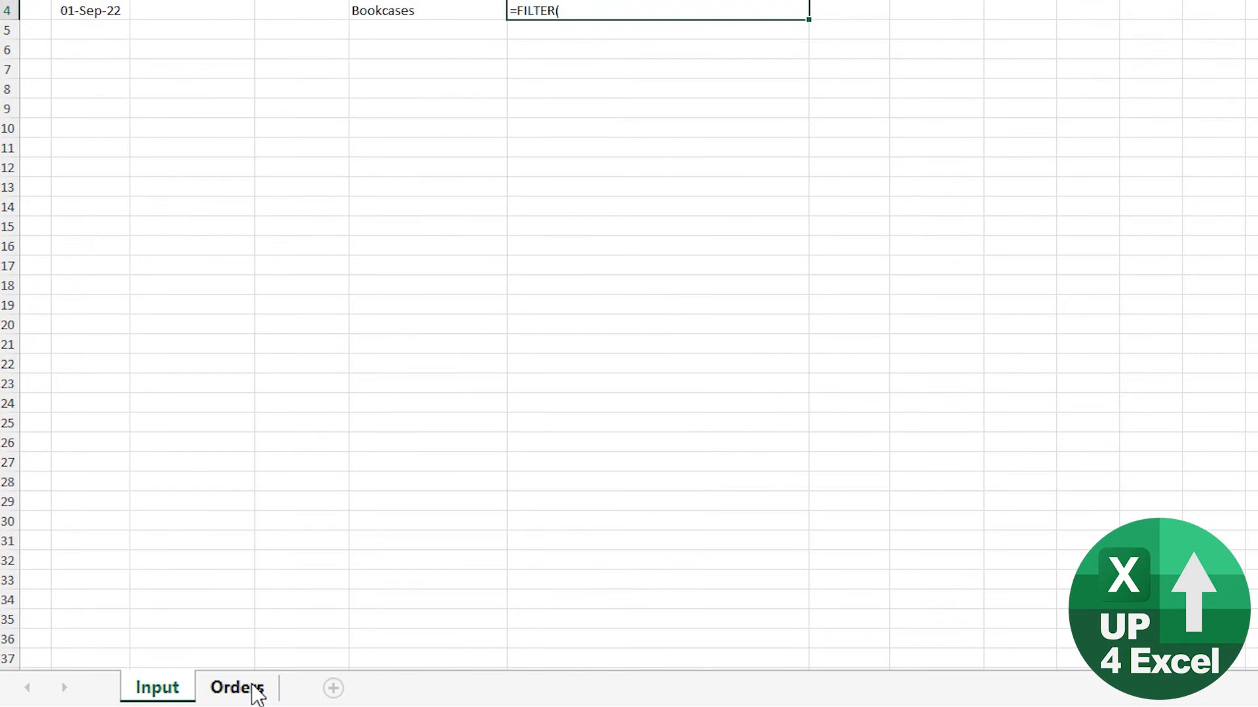
{"action": "left_click", "coordinate": [256, 693]}
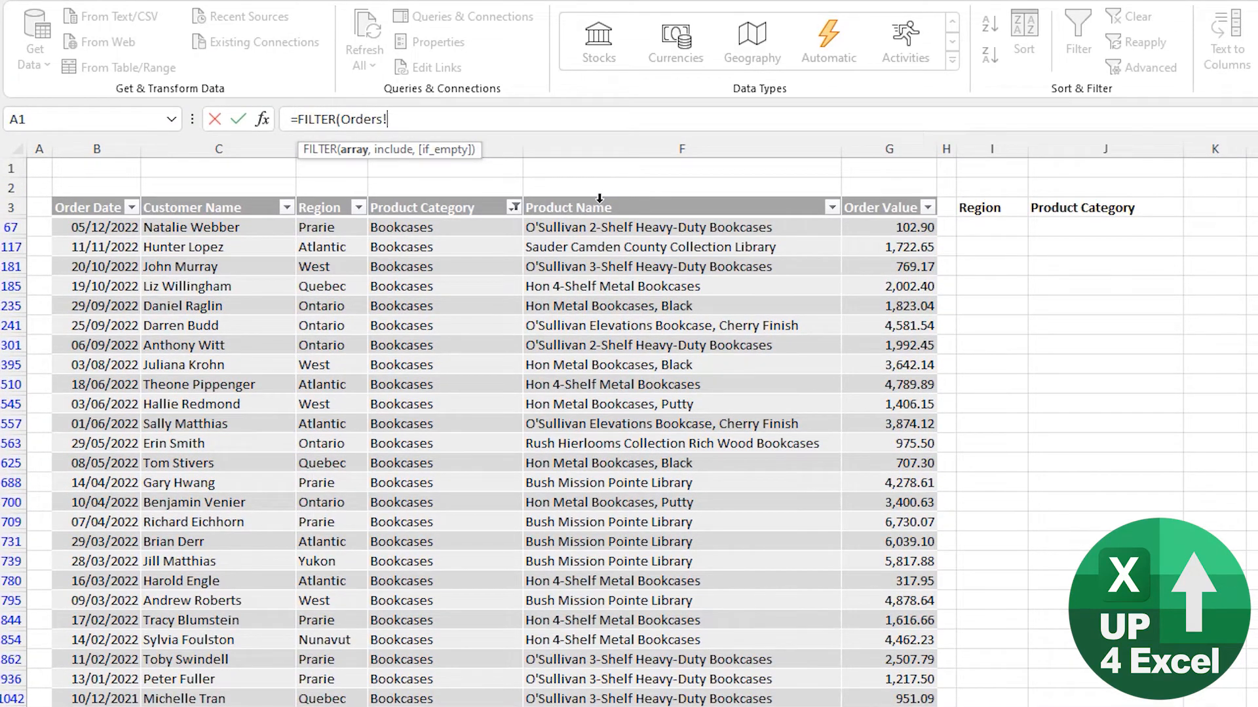
{"action": "left_click", "coordinate": [600, 203]}
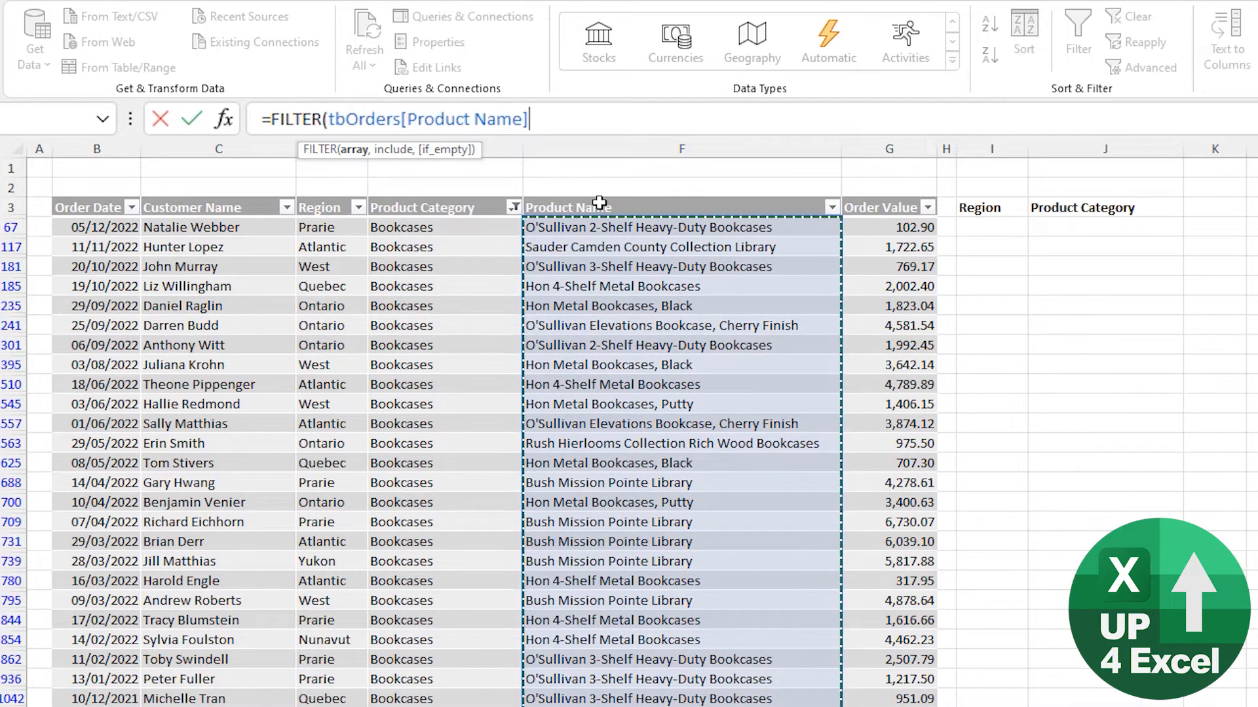
{"action": "type", "text": ","}
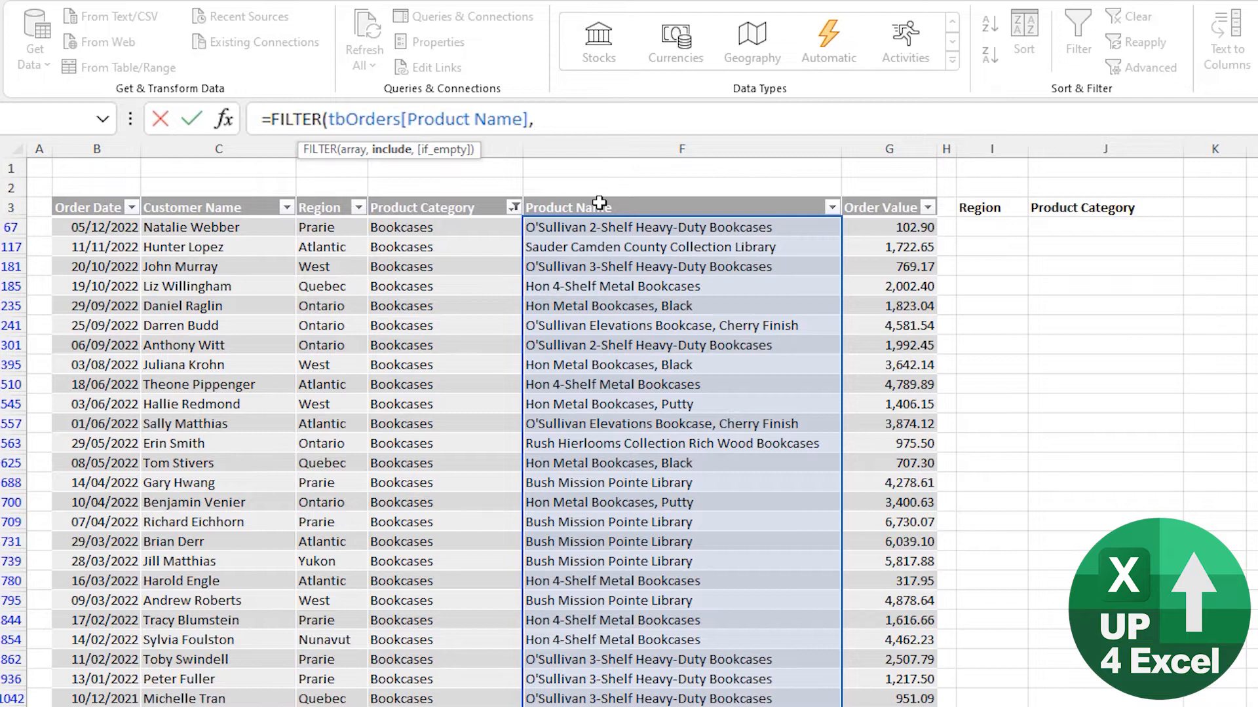
Step: Set the FILTER include argument to tbOrders[Product Category]=Input!$E4, with only the column fixed
{"action": "left_click", "coordinate": [464, 195]}
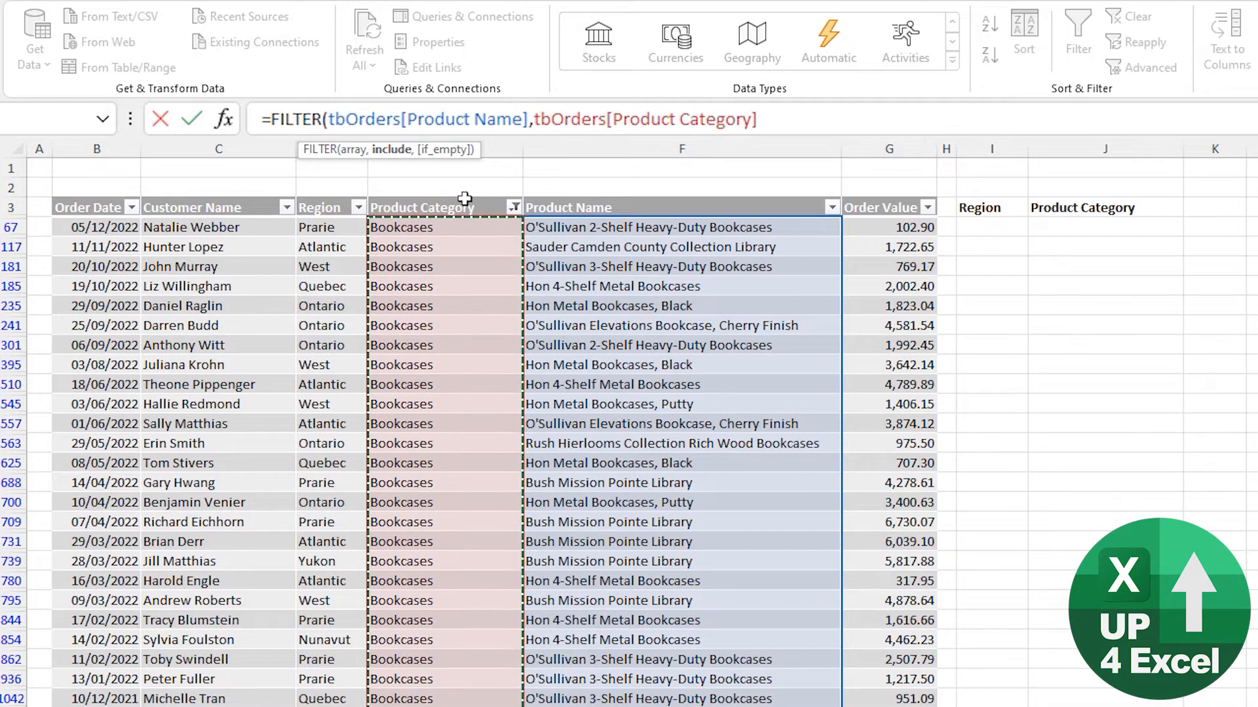
{"action": "type", "text": "="}
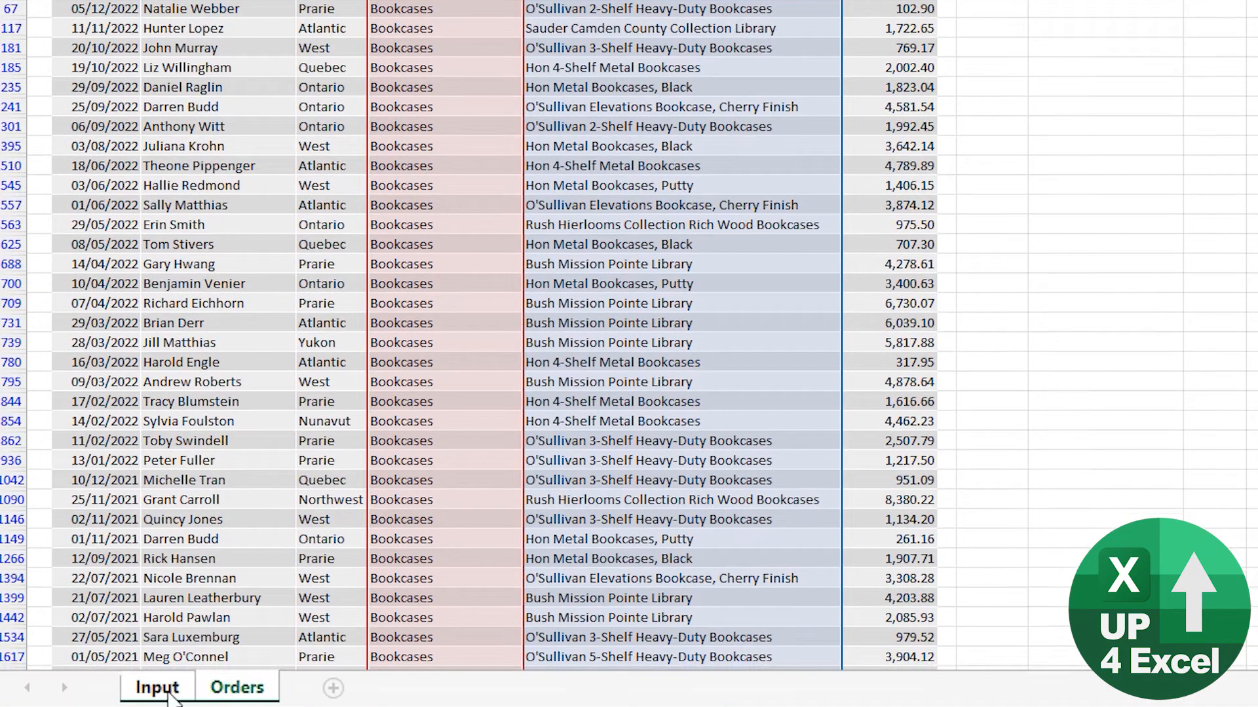
{"action": "left_click", "coordinate": [169, 696]}
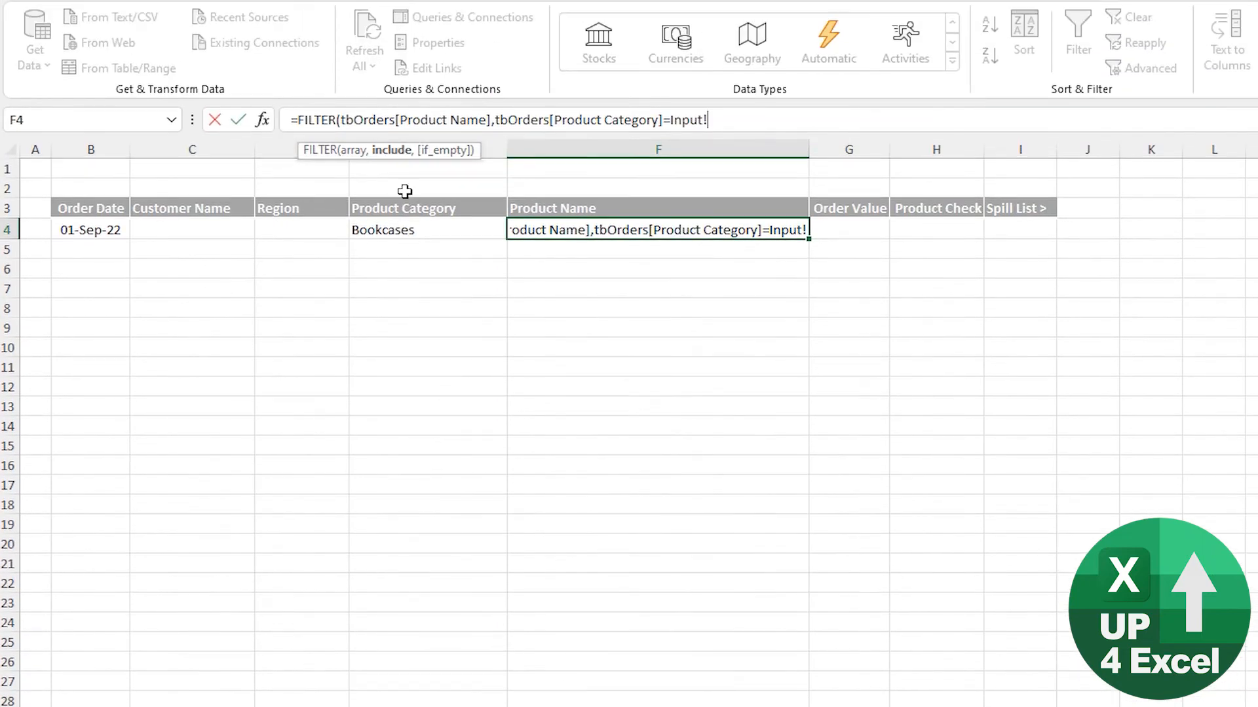
{"action": "left_click", "coordinate": [414, 229]}
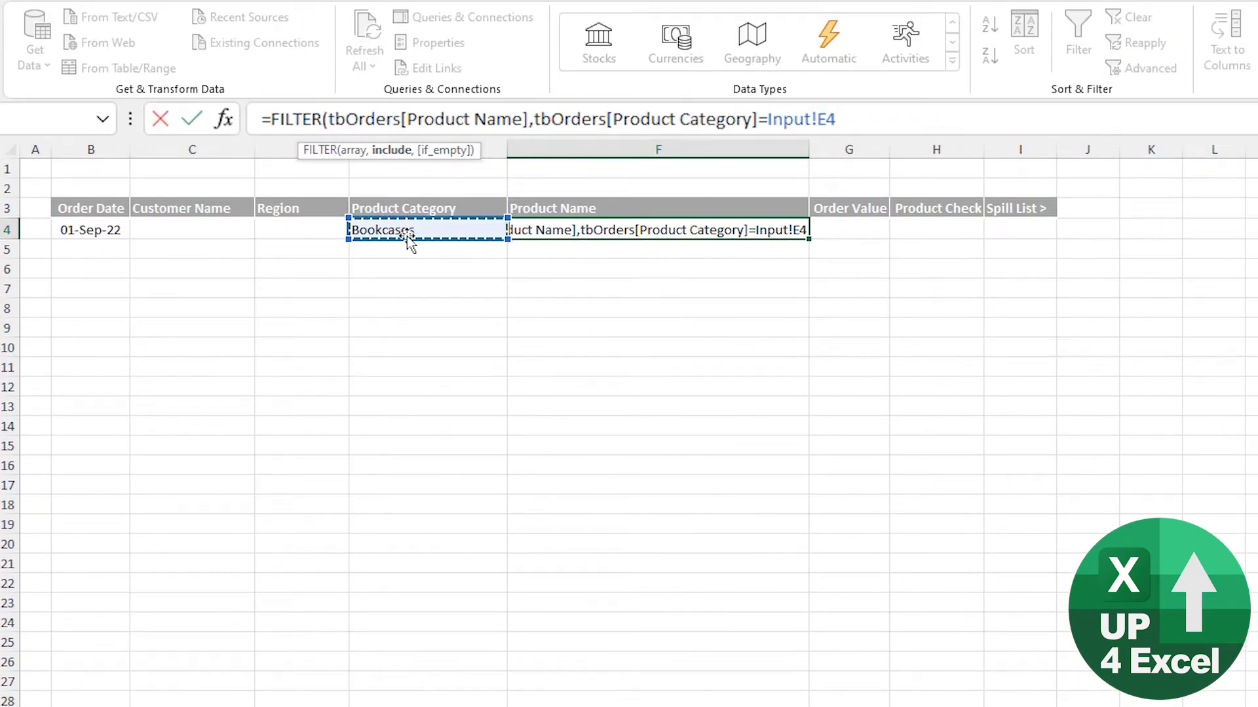
{"action": "key", "text": "F4"}
{"action": "key", "text": "F4"}
{"action": "key", "text": "F4"}
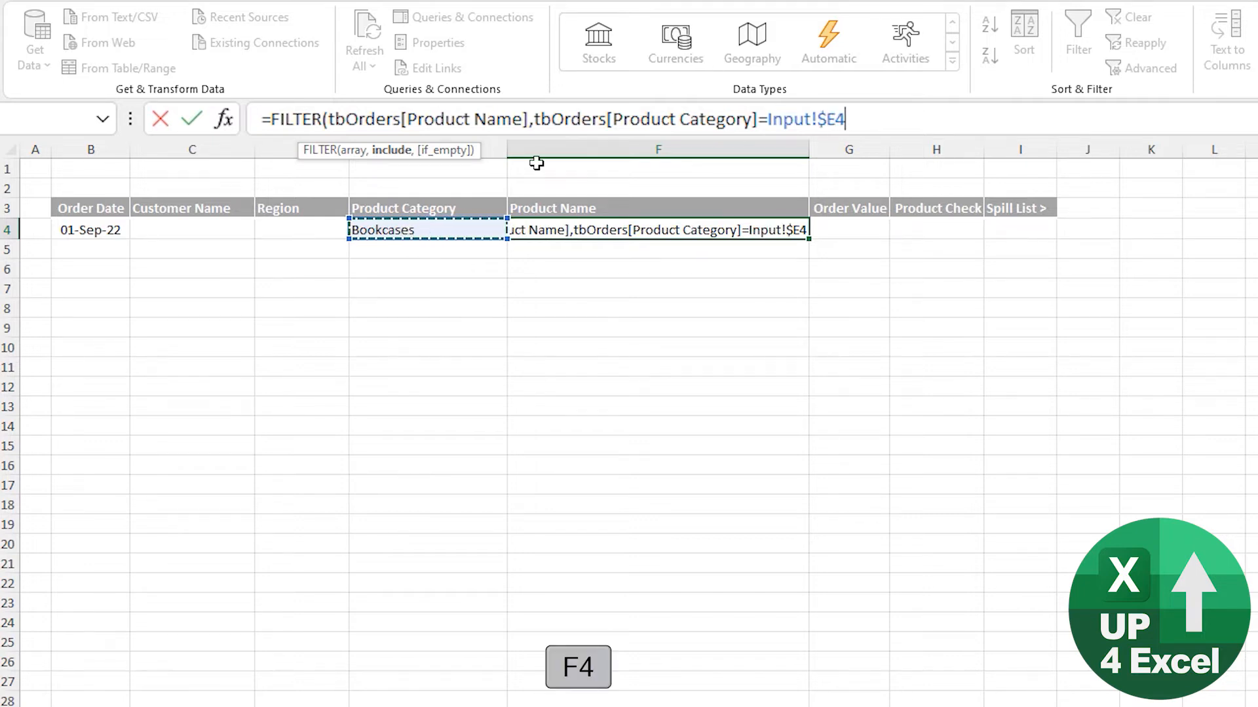
Step: Remove the redundant Input! sheet prefix from the $E4 reference in the FILTER formula
{"action": "left_click", "coordinate": [813, 124]}
{"action": "key", "text": "BackSpace"}
{"action": "key", "text": "BackSpace"}
{"action": "key", "text": "BackSpace"}
{"action": "key", "text": "BackSpace"}
{"action": "key", "text": "BackSpace"}
{"action": "key", "text": "BackSpace"}
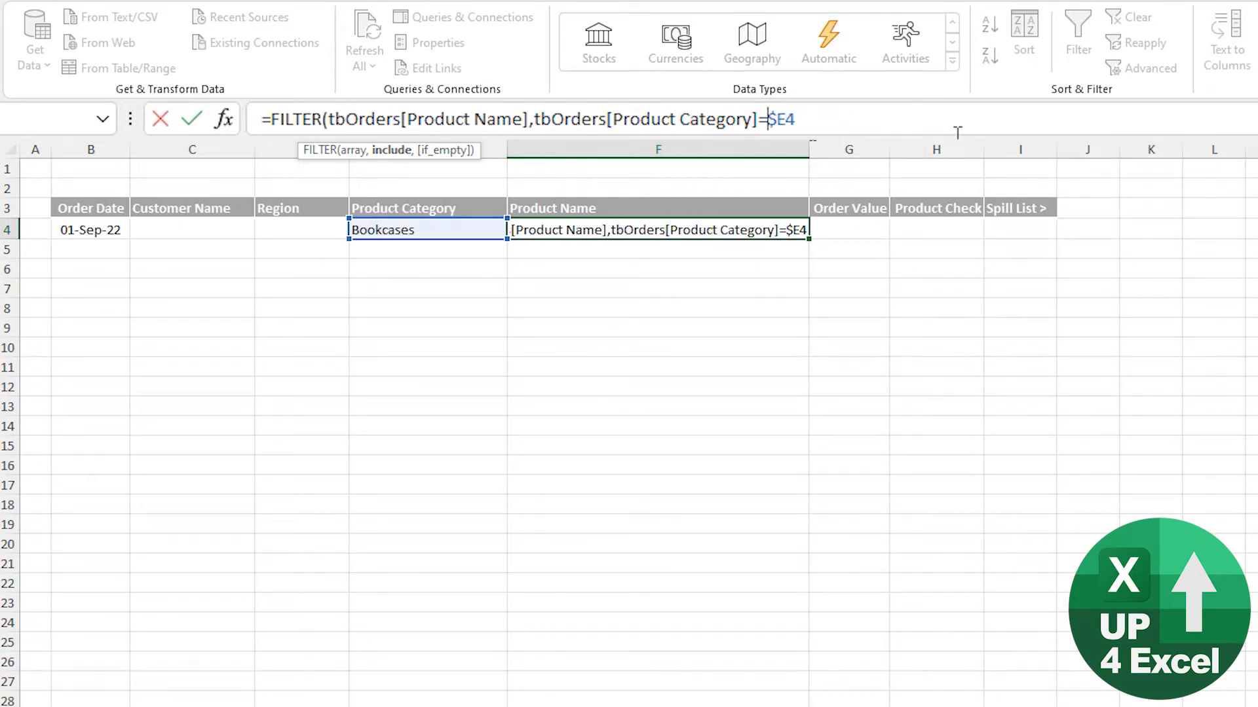
Step: Add an empty string "" as the if_empty argument and close the FILTER function's bracket
{"action": "left_click", "coordinate": [858, 127]}
{"action": "type", "text": ","}
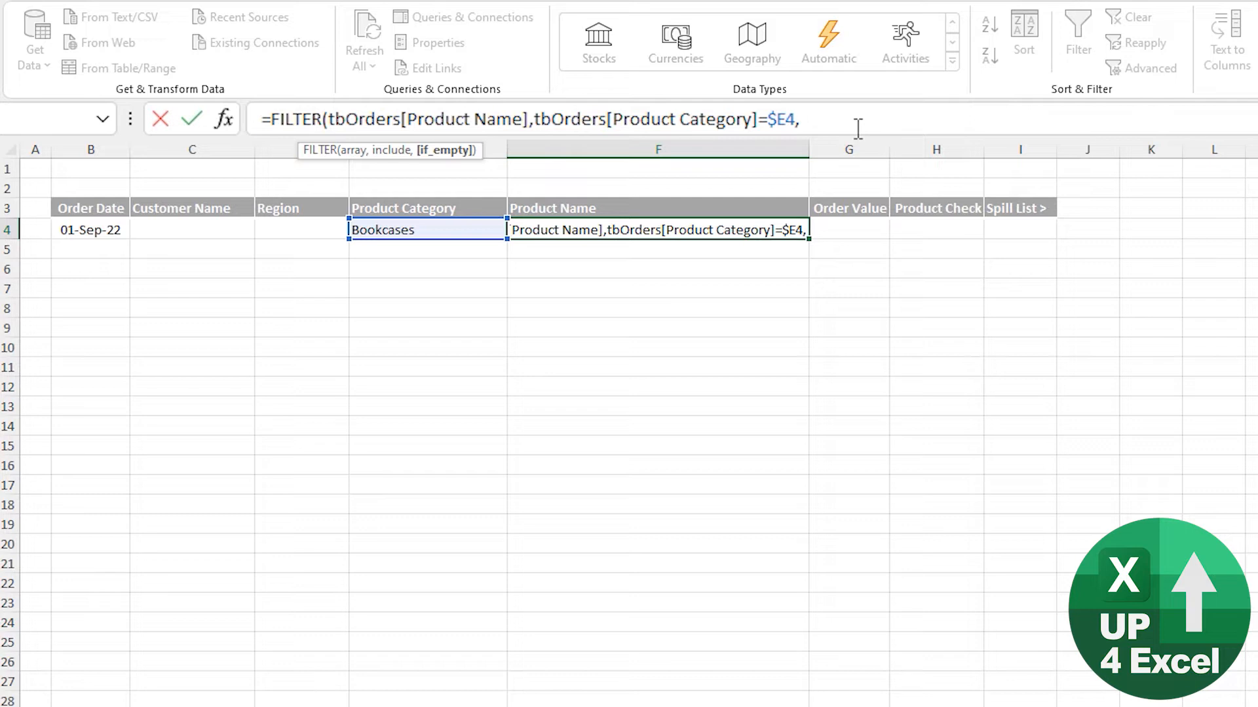
{"action": "type", "text": "\"\""}
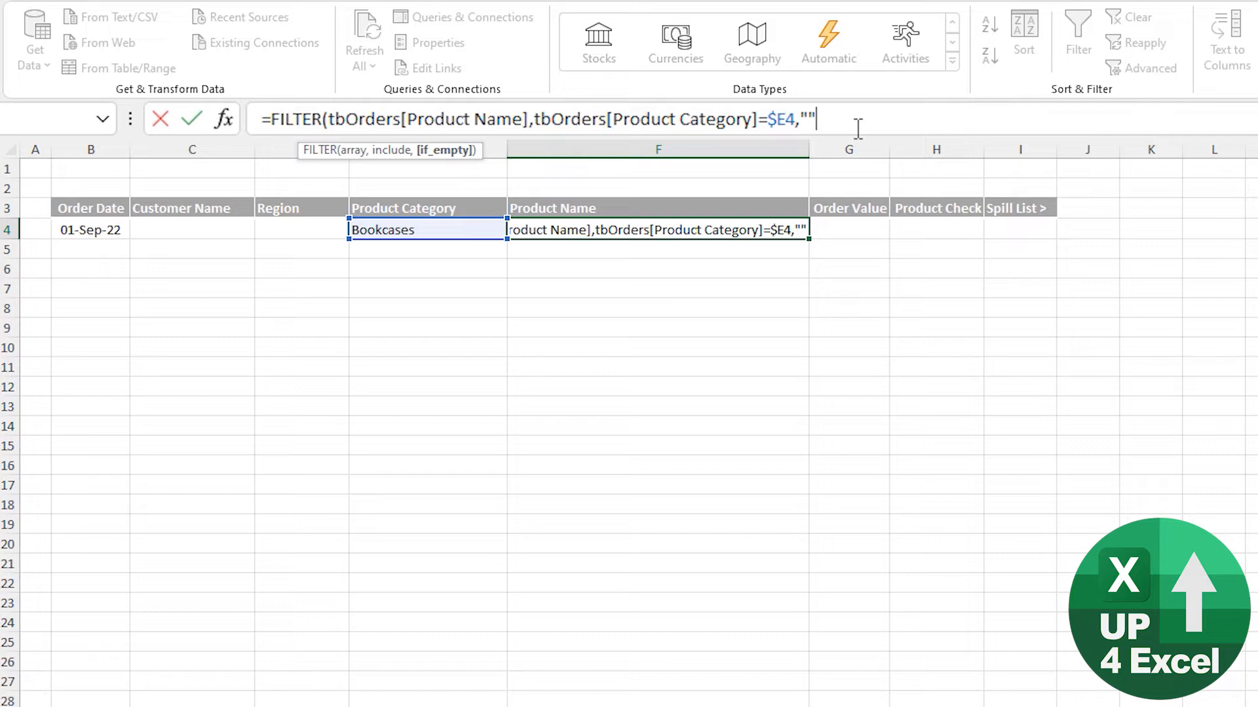
{"action": "type", "text": ")"}
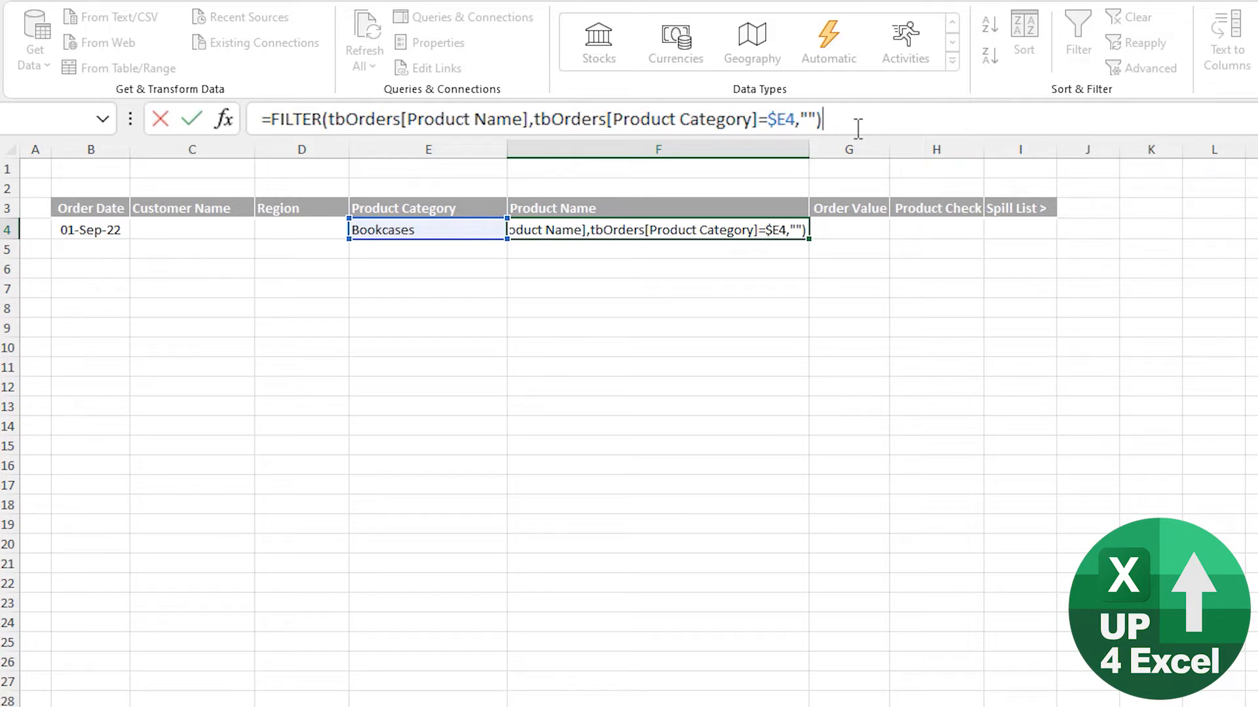
Step: Commit the FILTER formula in F4 and look through the spilled product names
{"action": "key", "text": "Return"}
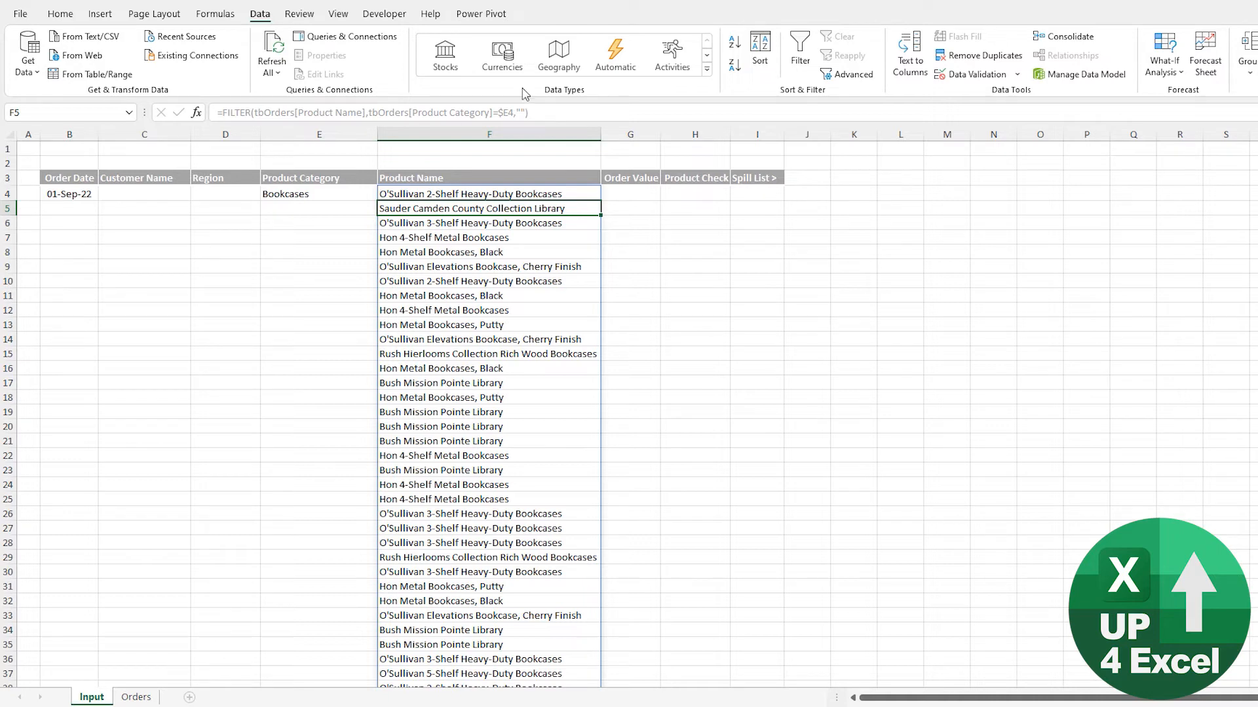
{"action": "scroll", "coordinate": [462, 265], "scroll_direction": "down", "scroll_amount": 6}
{"action": "scroll", "coordinate": [477, 423], "scroll_direction": "up", "scroll_amount": 6}
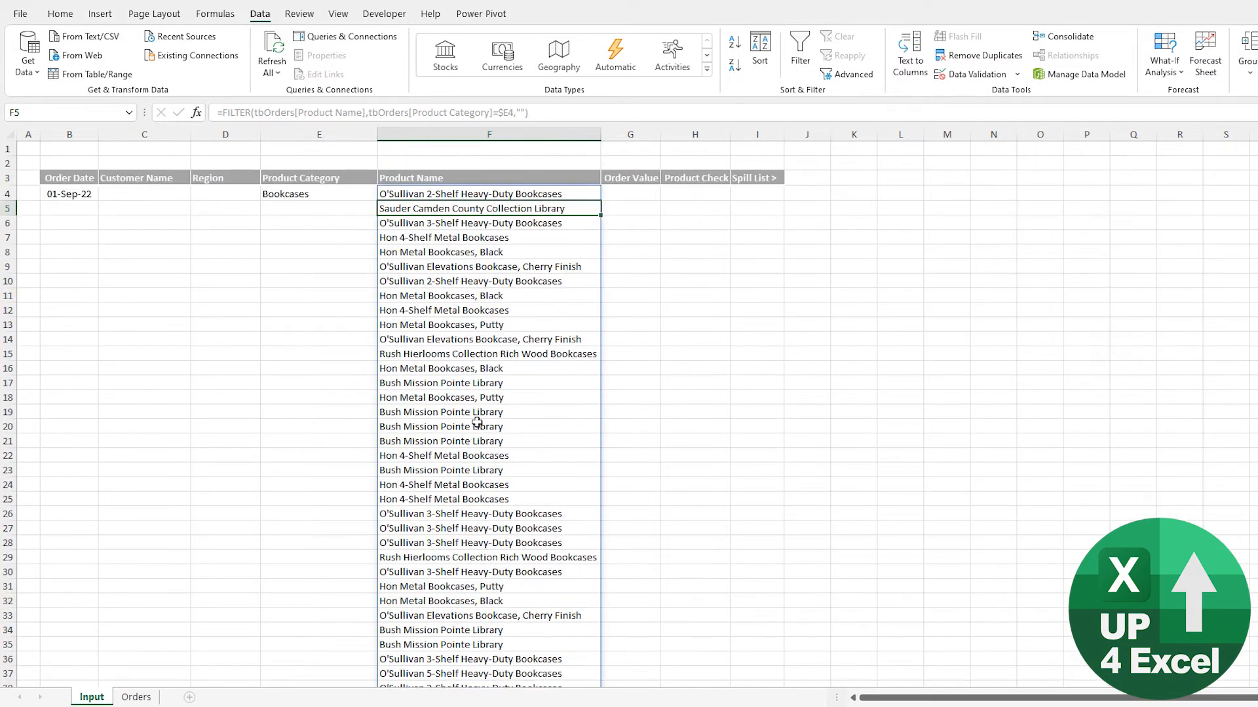
Step: Wrap the FILTER formula in F4 in a UNIQUE function to remove duplicate product names
{"action": "left_click", "coordinate": [414, 196]}
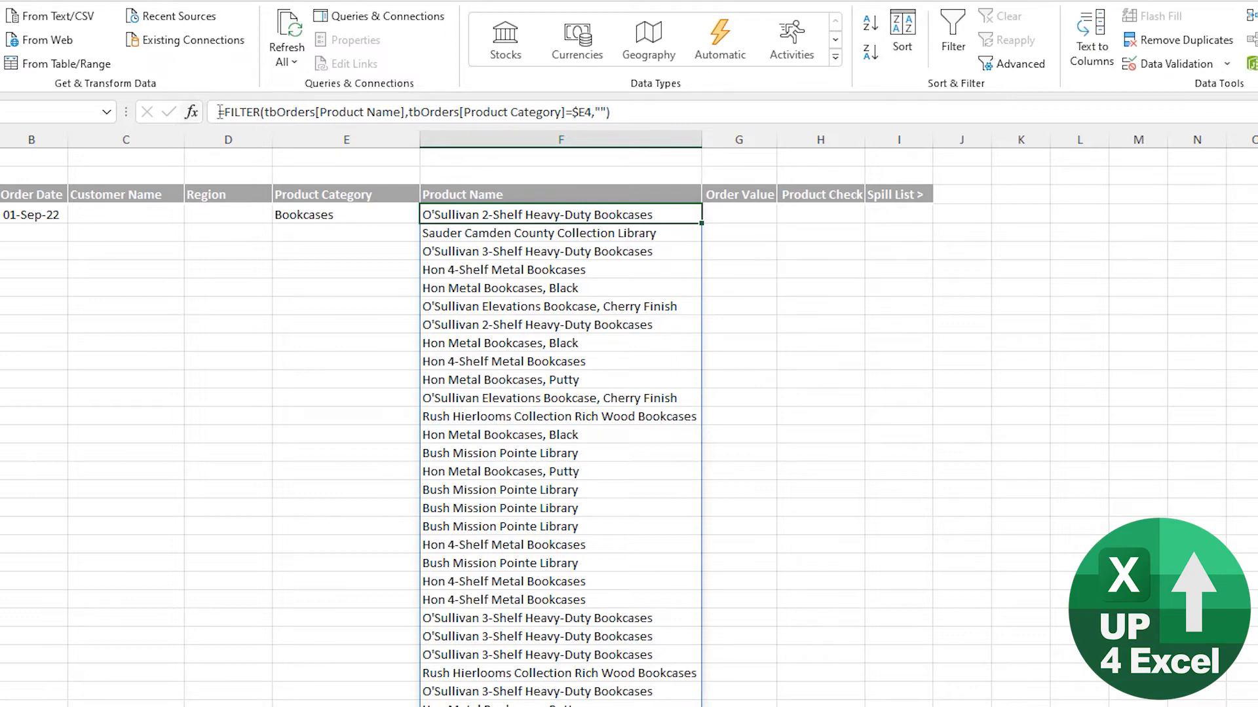
{"action": "key", "text": "F2"}
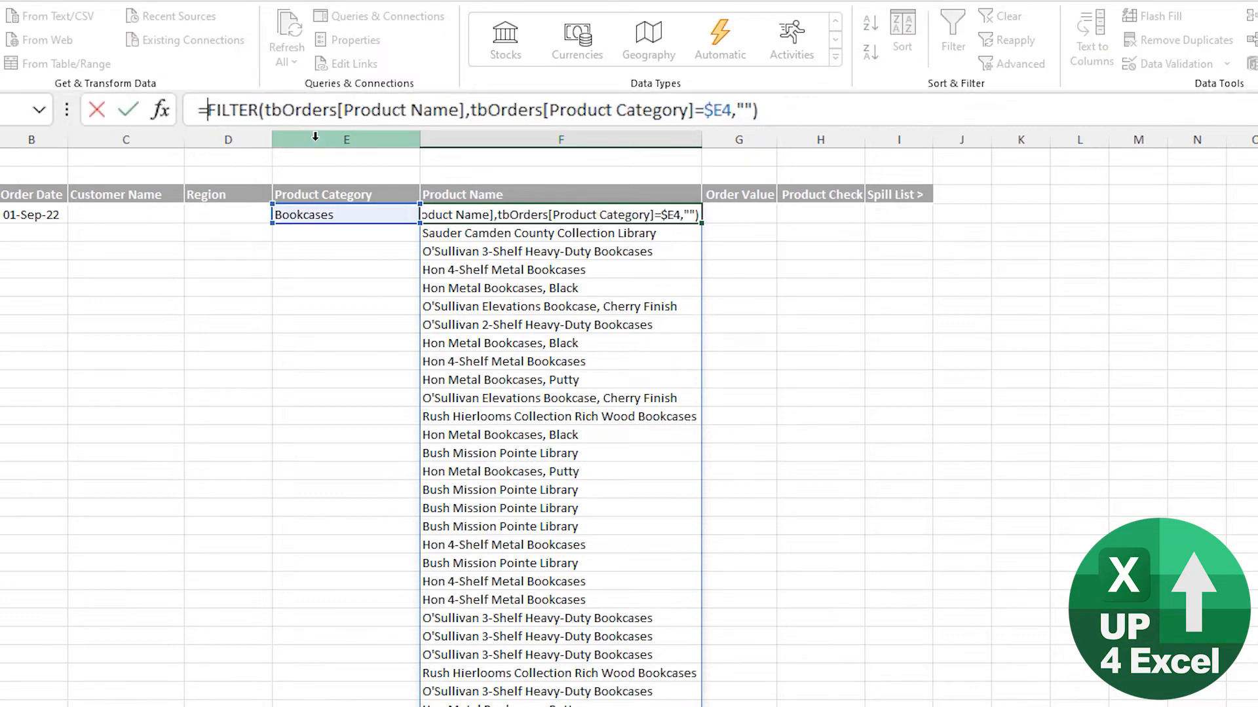
{"action": "type", "text": "un"}
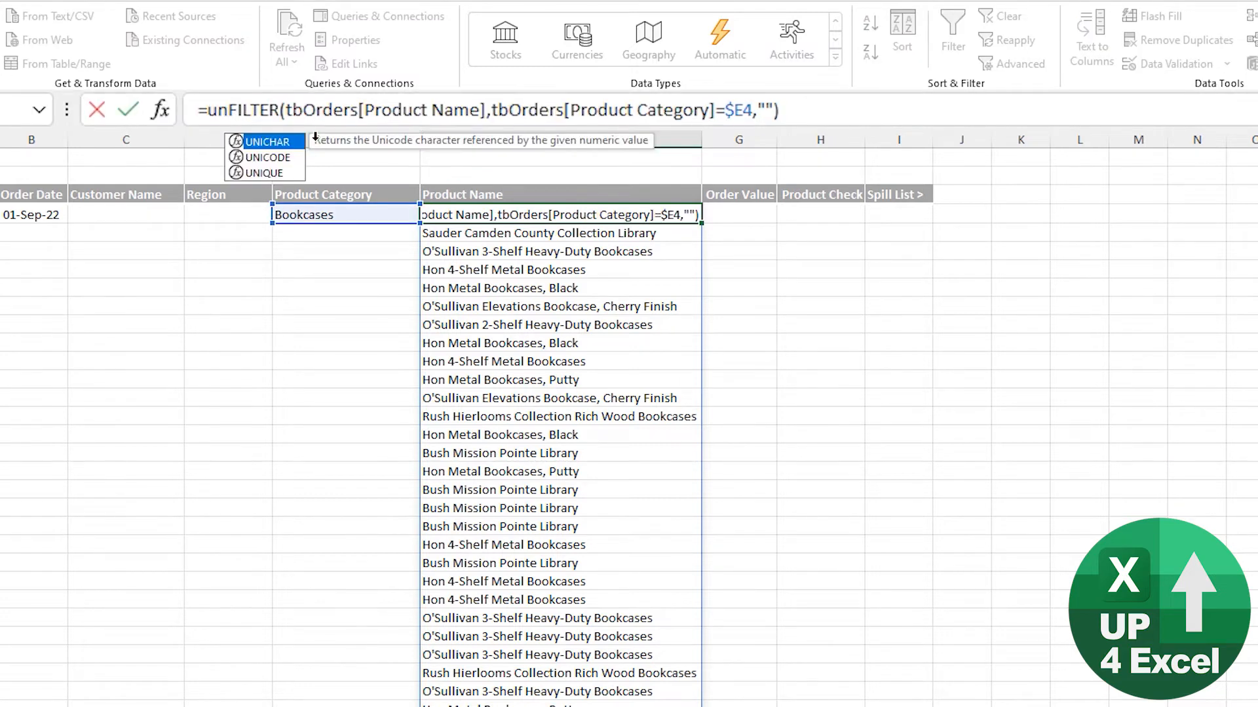
{"action": "key", "text": "Down"}
{"action": "key", "text": "Down"}
{"action": "key", "text": "Tab"}
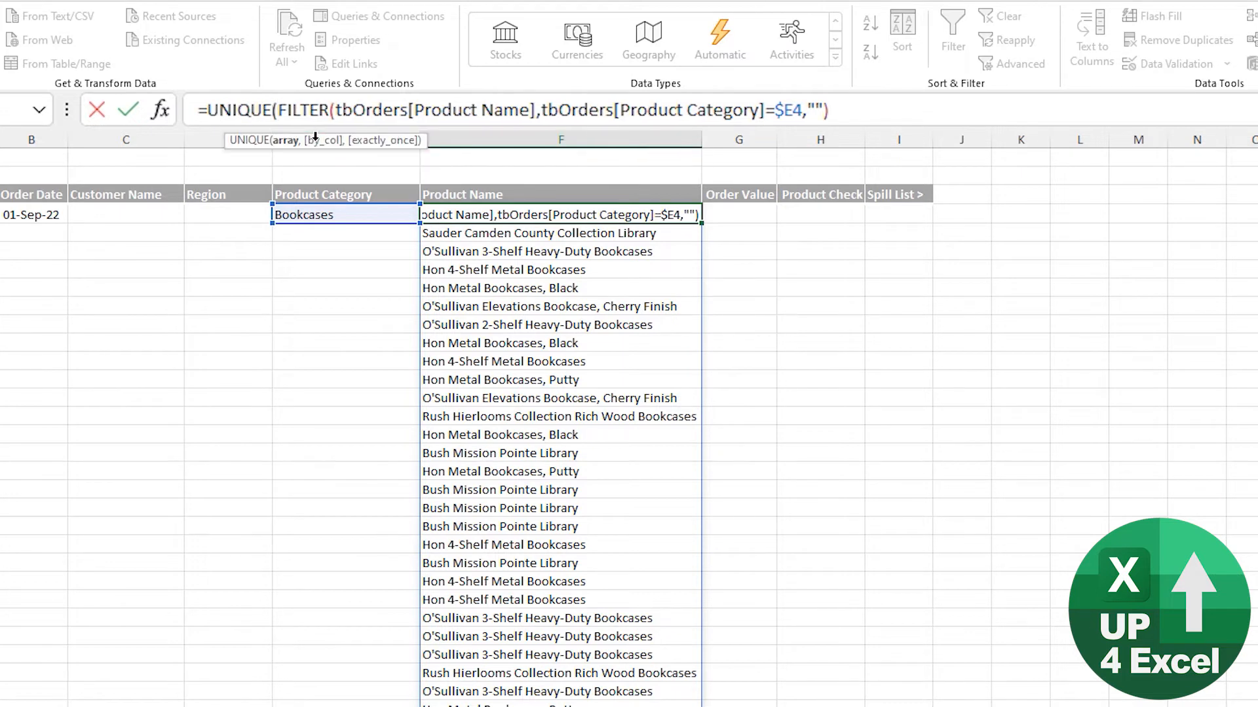
{"action": "key", "text": "End"}
{"action": "type", "text": ")"}
{"action": "key", "text": "ctrl+Return"}
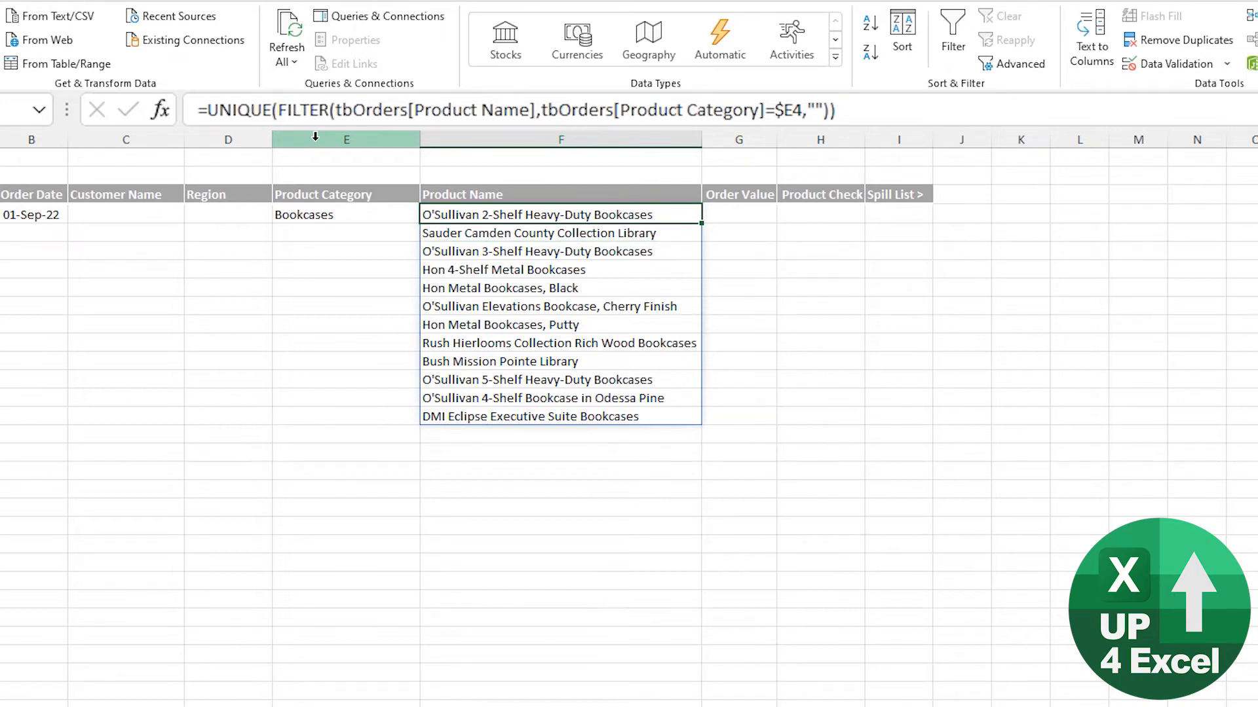
Step: Wrap the UNIQUE formula in F4 in a SORT function to order the product names alphabetically
{"action": "key", "text": "F2"}
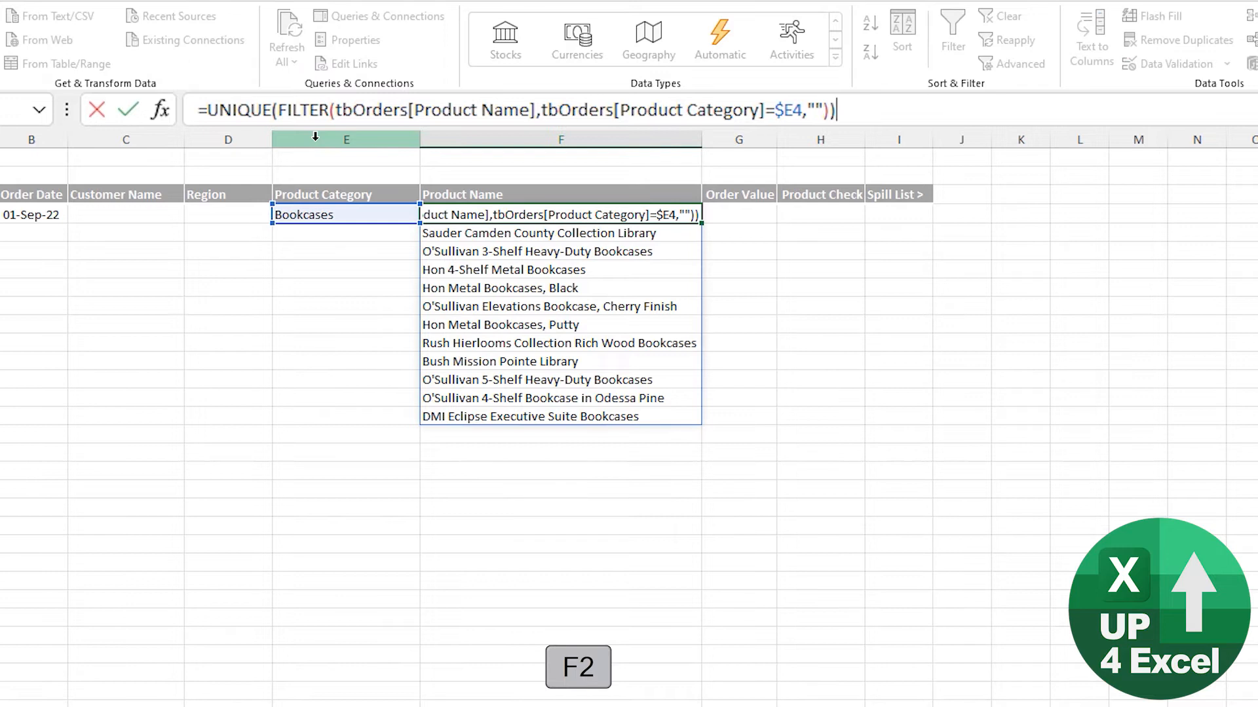
{"action": "key", "text": "ctrl+Home"}
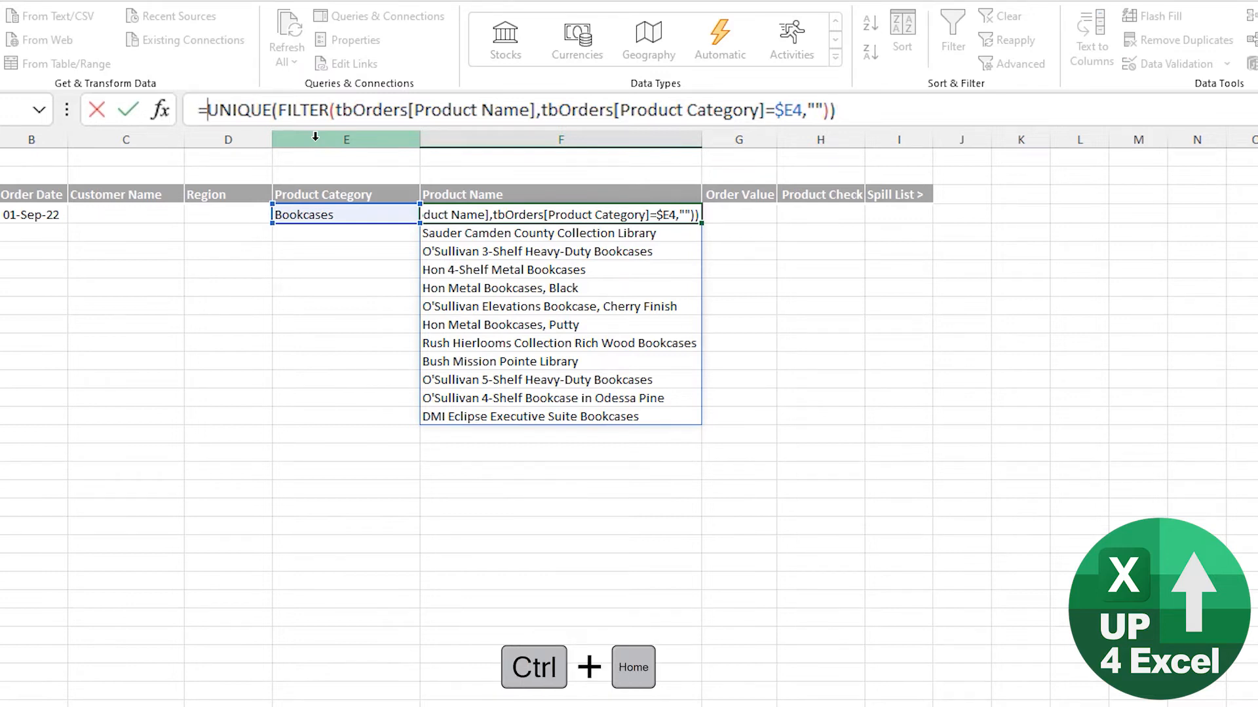
{"action": "type", "text": "sort"}
{"action": "key", "text": "Tab"}
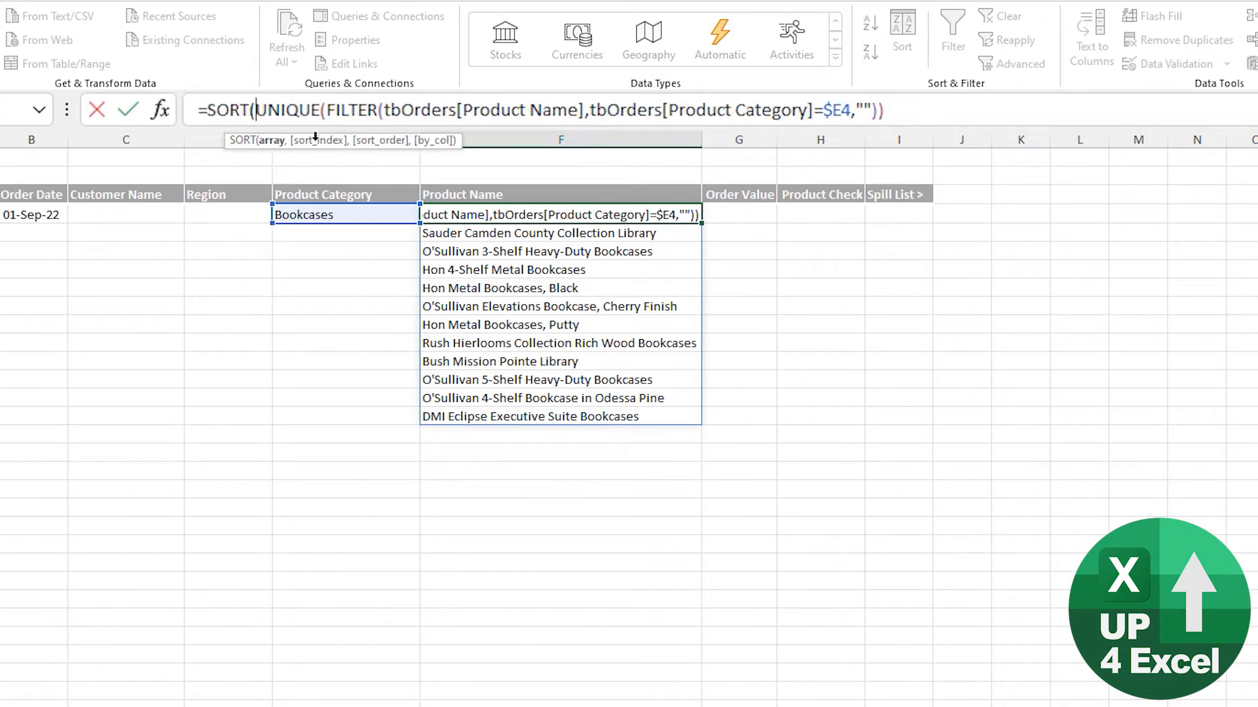
{"action": "key", "text": "ctrl+End"}
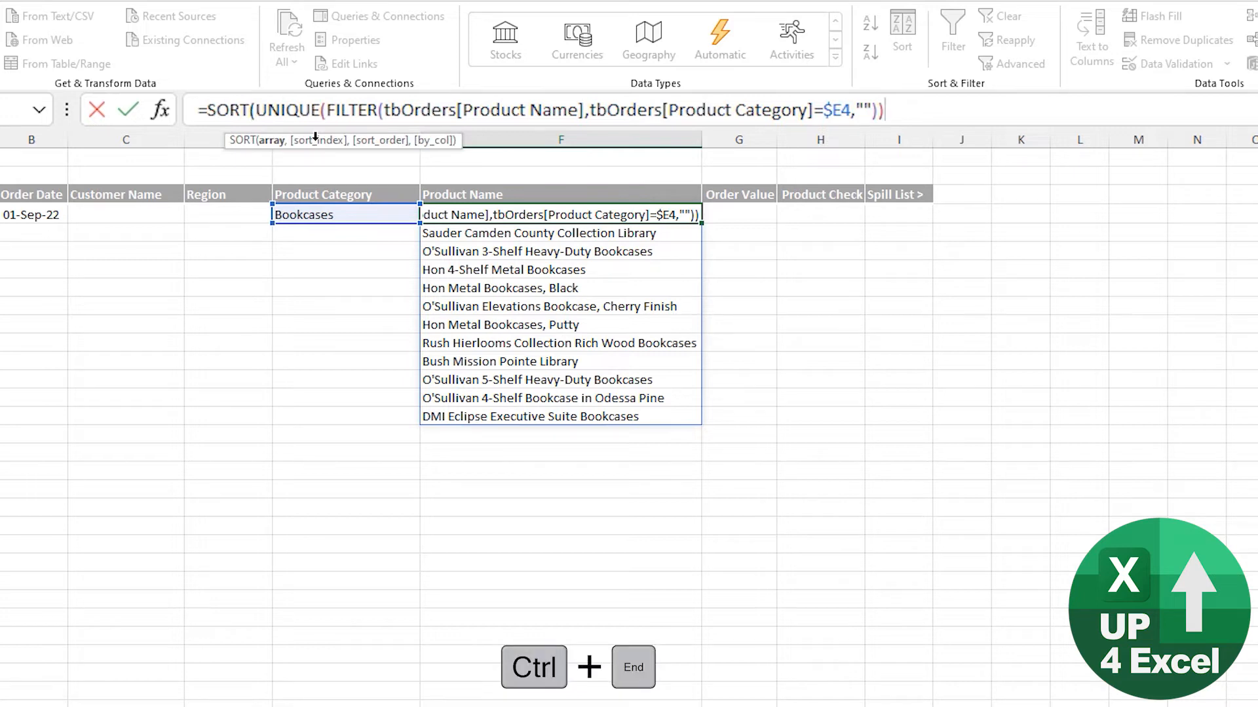
{"action": "type", "text": ")"}
{"action": "key", "text": "Return"}
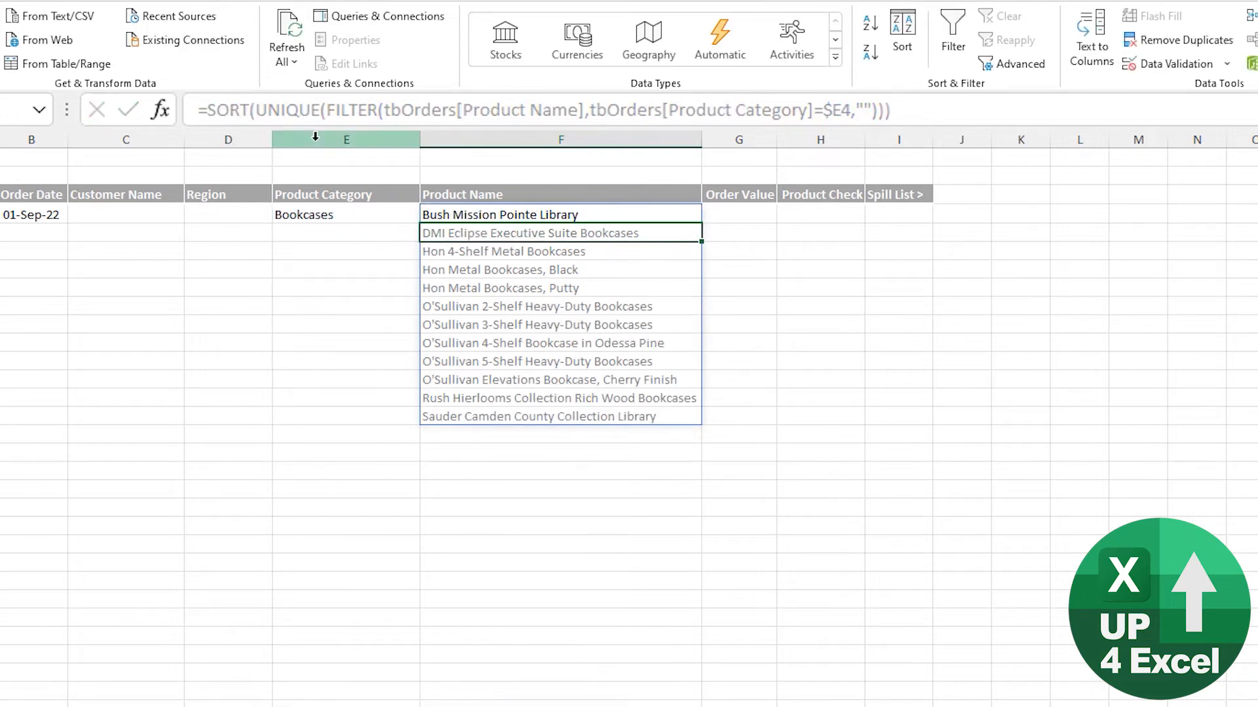
{"action": "key", "text": "Up"}
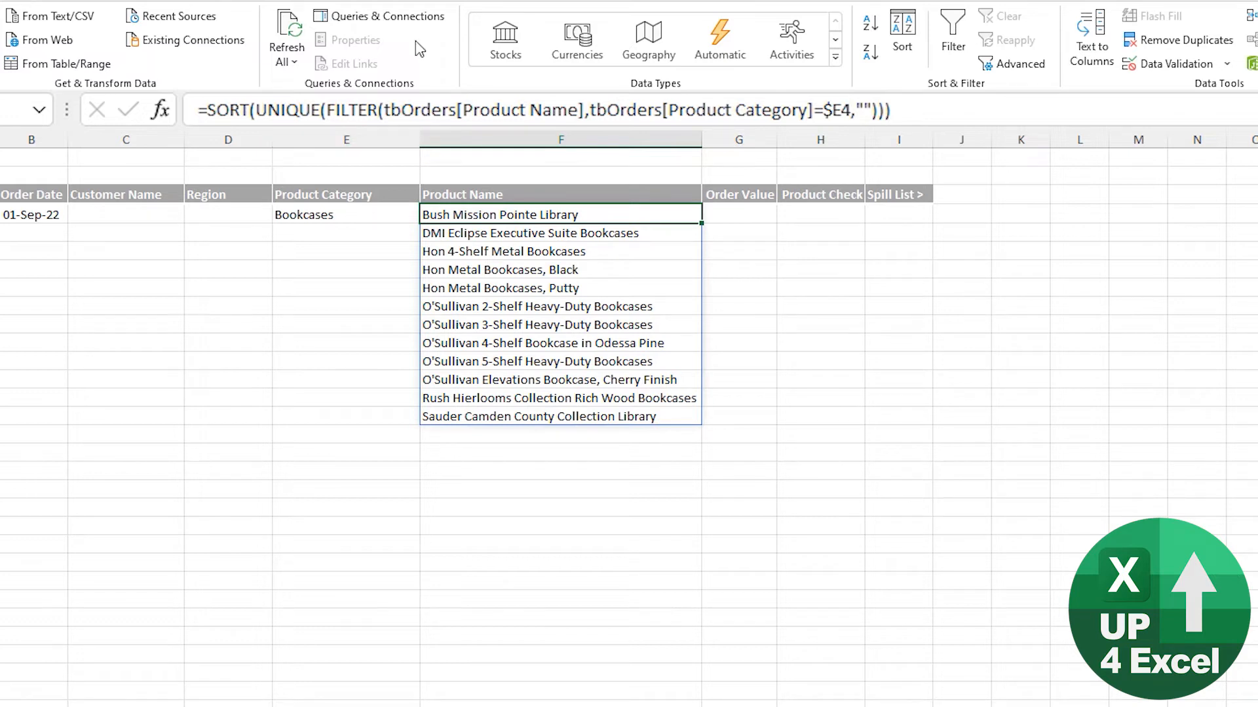
Step: Test the product list by setting the category in E4 to Copiers and Fax, Pens & Art Supplies, and finally Rubber Bands
{"action": "left_click", "coordinate": [354, 213]}
{"action": "left_click", "coordinate": [427, 215]}
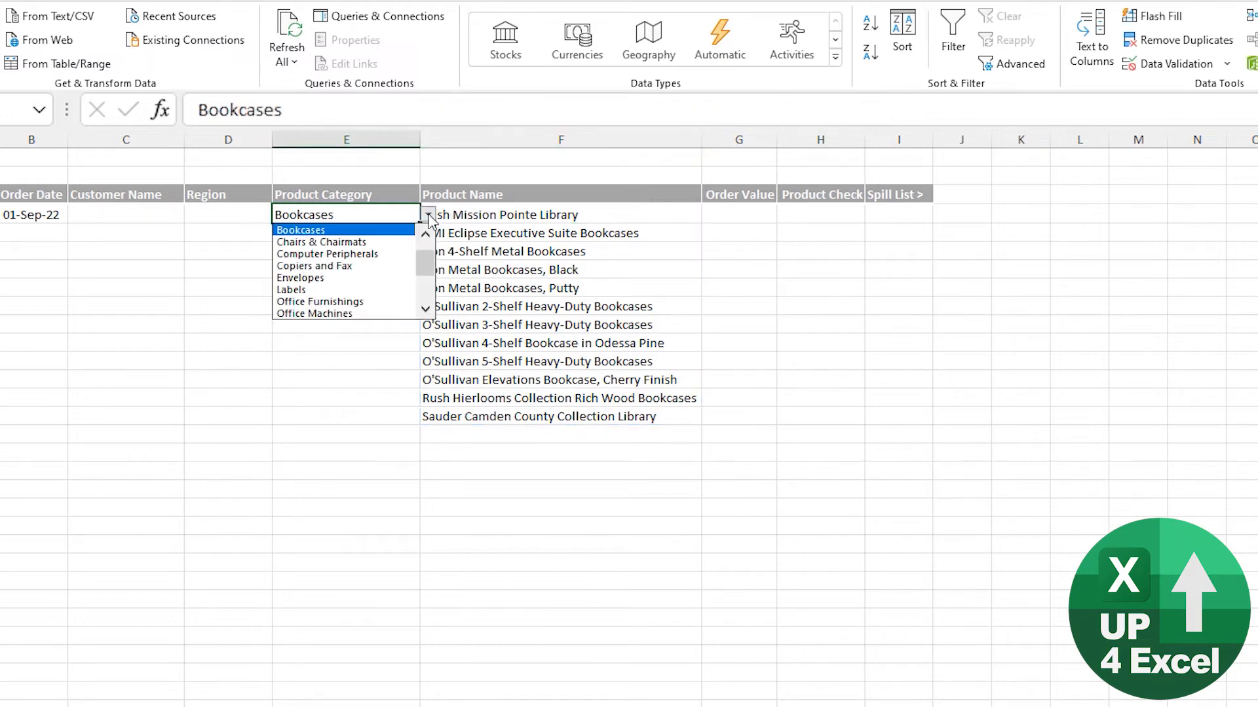
{"action": "left_click", "coordinate": [340, 267]}
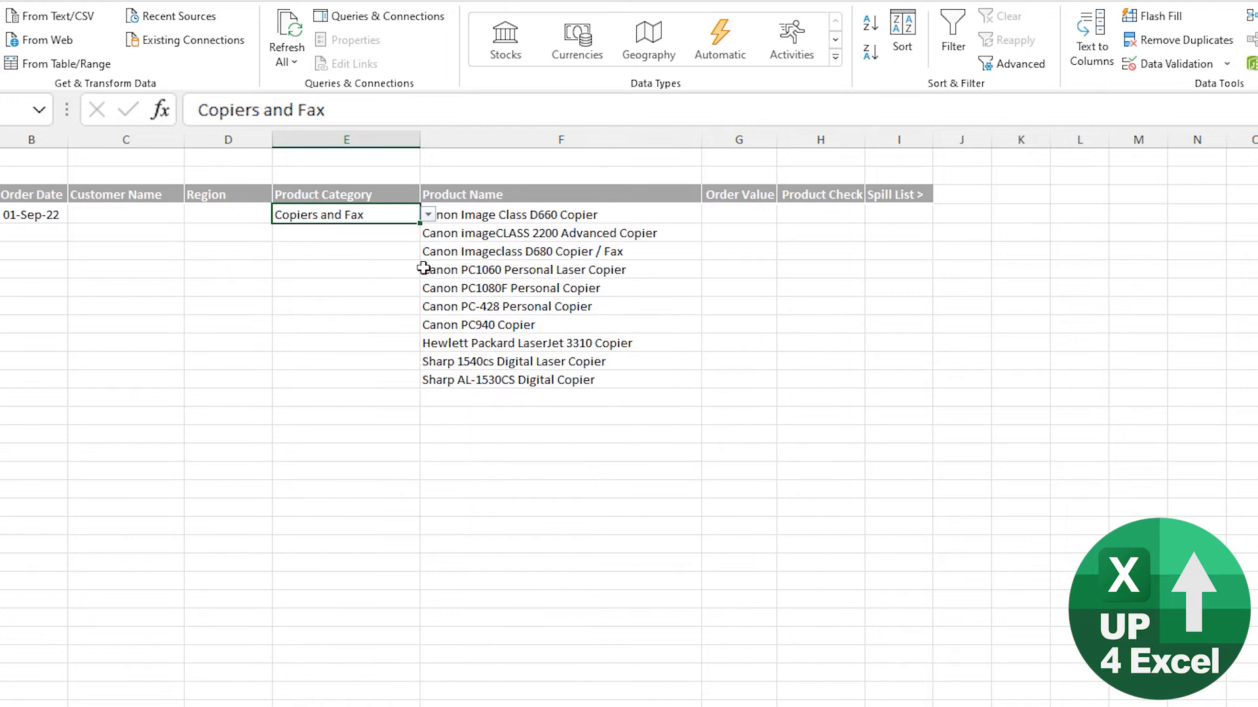
{"action": "left_click", "coordinate": [428, 215]}
{"action": "left_click", "coordinate": [349, 297]}
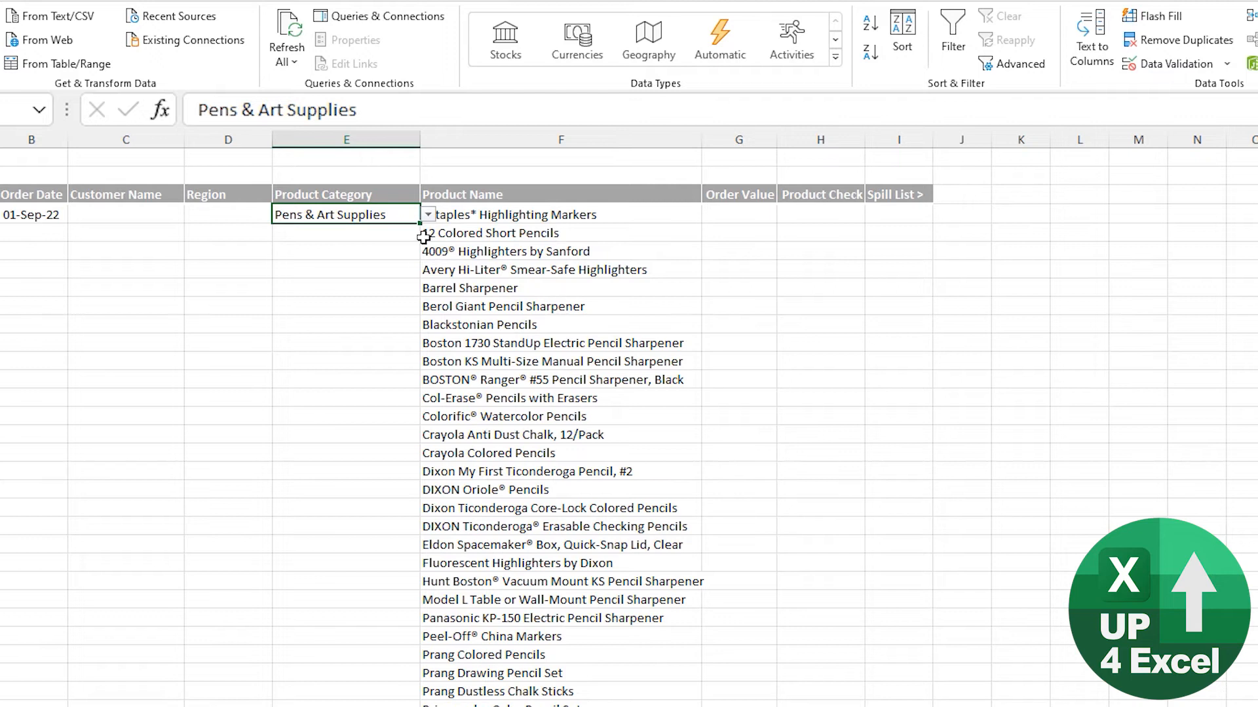
{"action": "left_click", "coordinate": [427, 215]}
{"action": "left_click", "coordinate": [309, 266]}
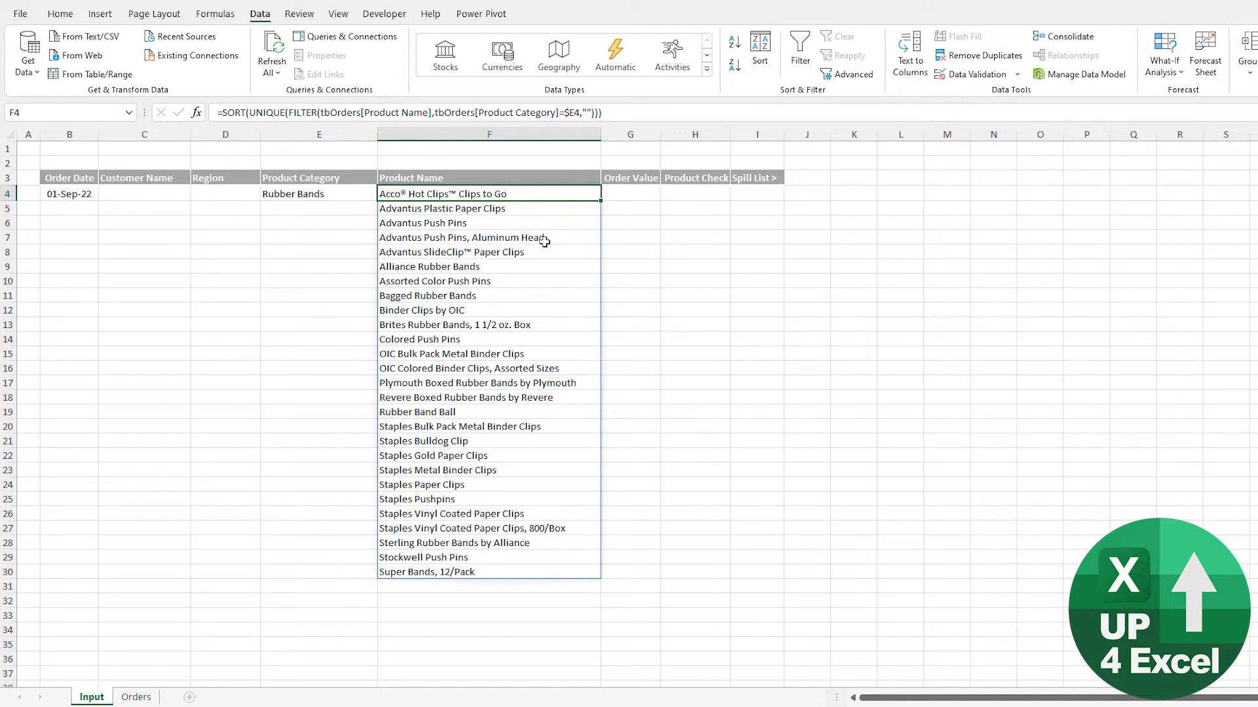
Step: Set the Region in D4 to Northwest from its drop-down list
{"action": "left_click", "coordinate": [225, 193]}
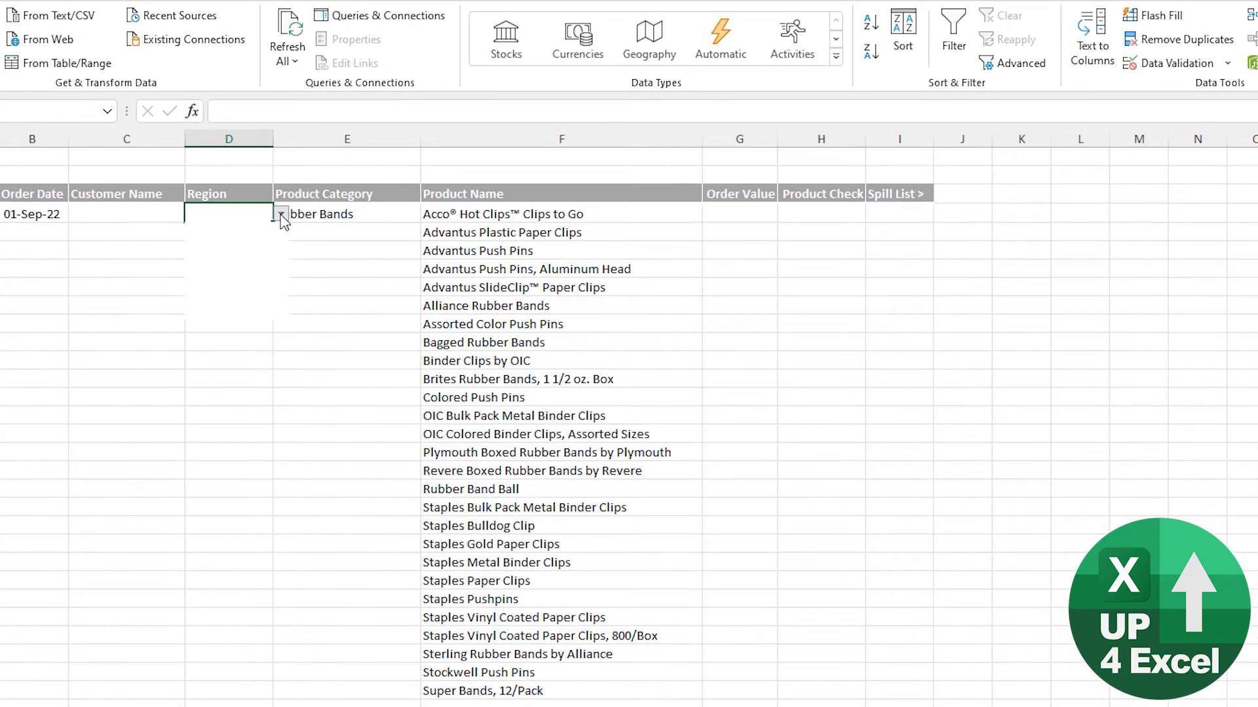
{"action": "left_click", "coordinate": [280, 215]}
{"action": "left_click", "coordinate": [265, 241]}
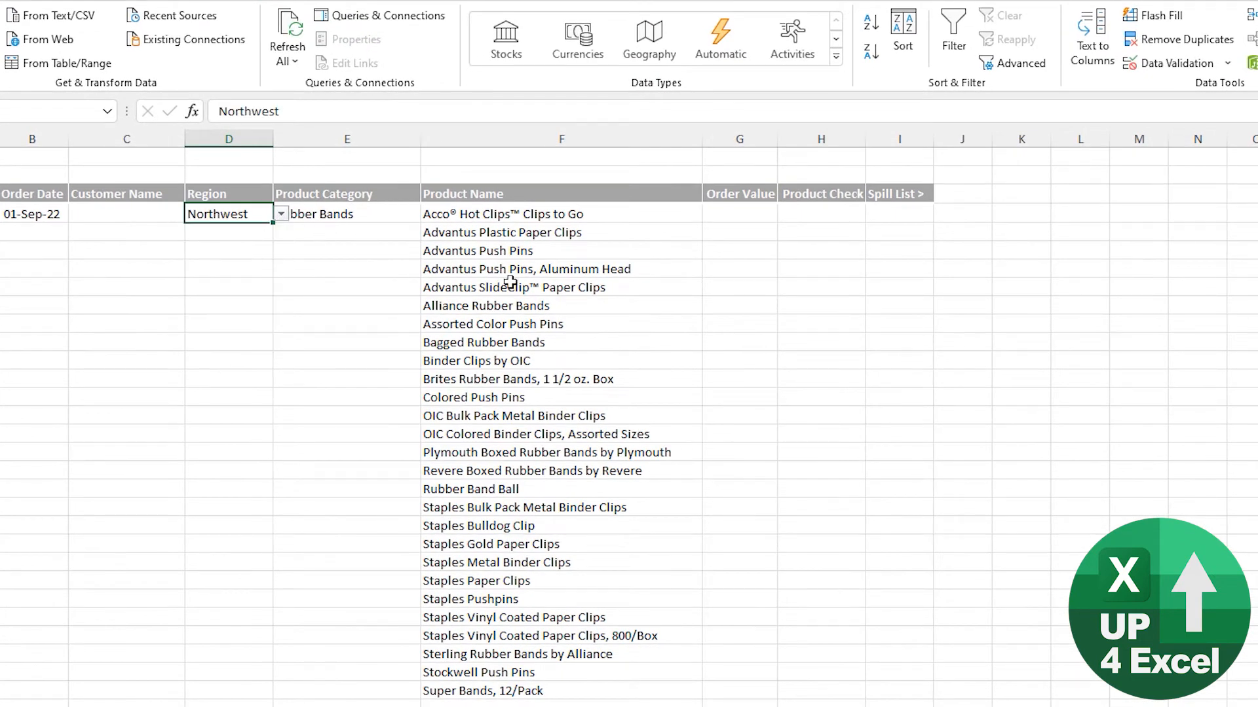
Step: Enclose the tbOrders[Product Category]=$E4 condition of the F4 formula in its own brackets
{"action": "left_click", "coordinate": [474, 215]}
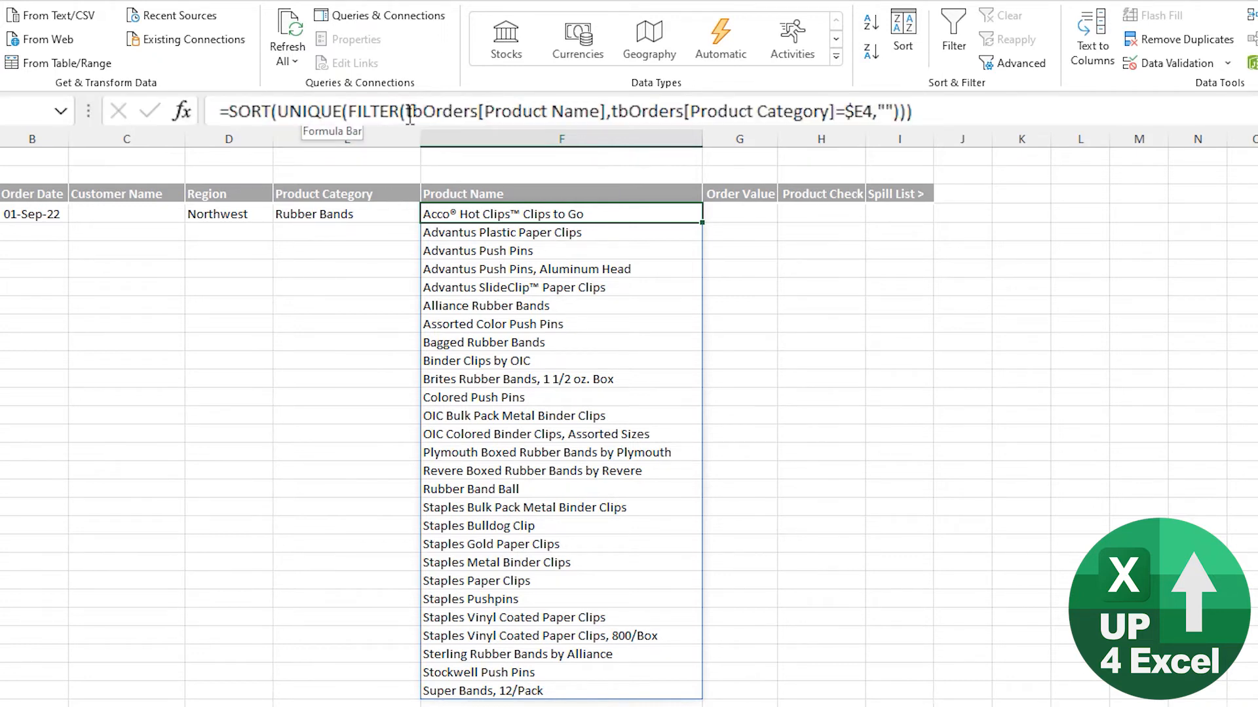
{"action": "left_click", "coordinate": [874, 112]}
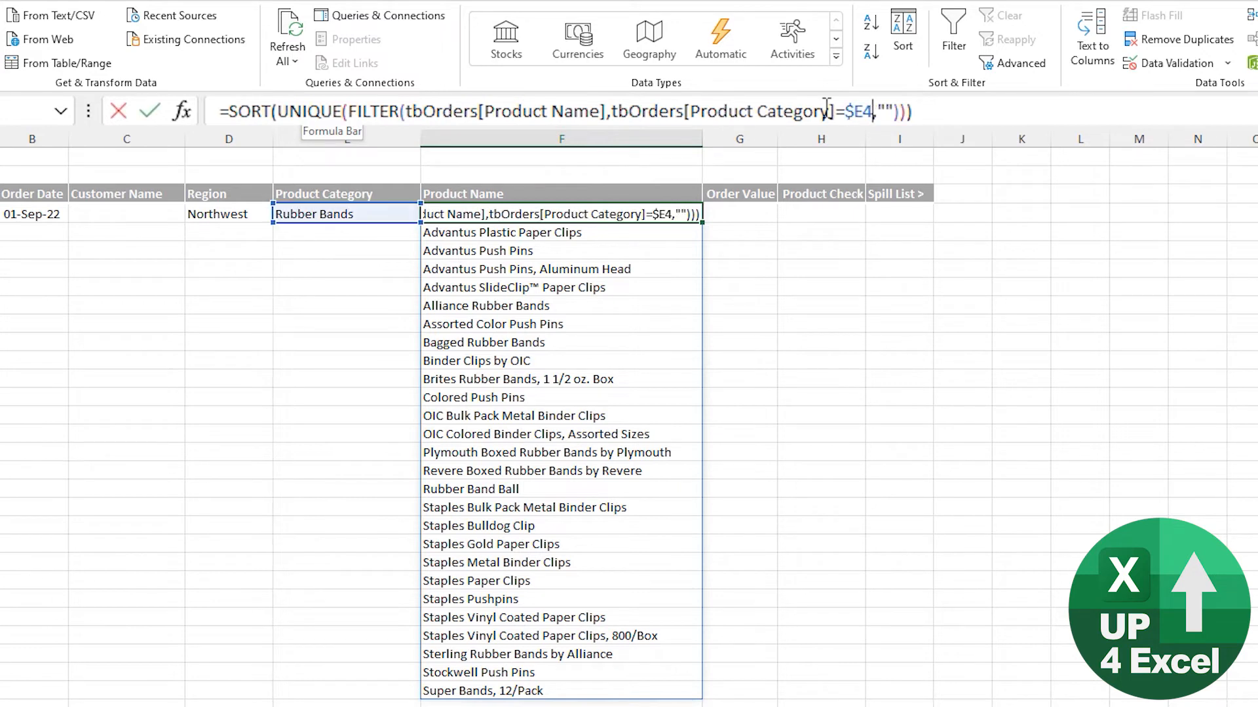
{"action": "left_click_drag", "start_coordinate": [874, 111], "coordinate": [614, 110]}
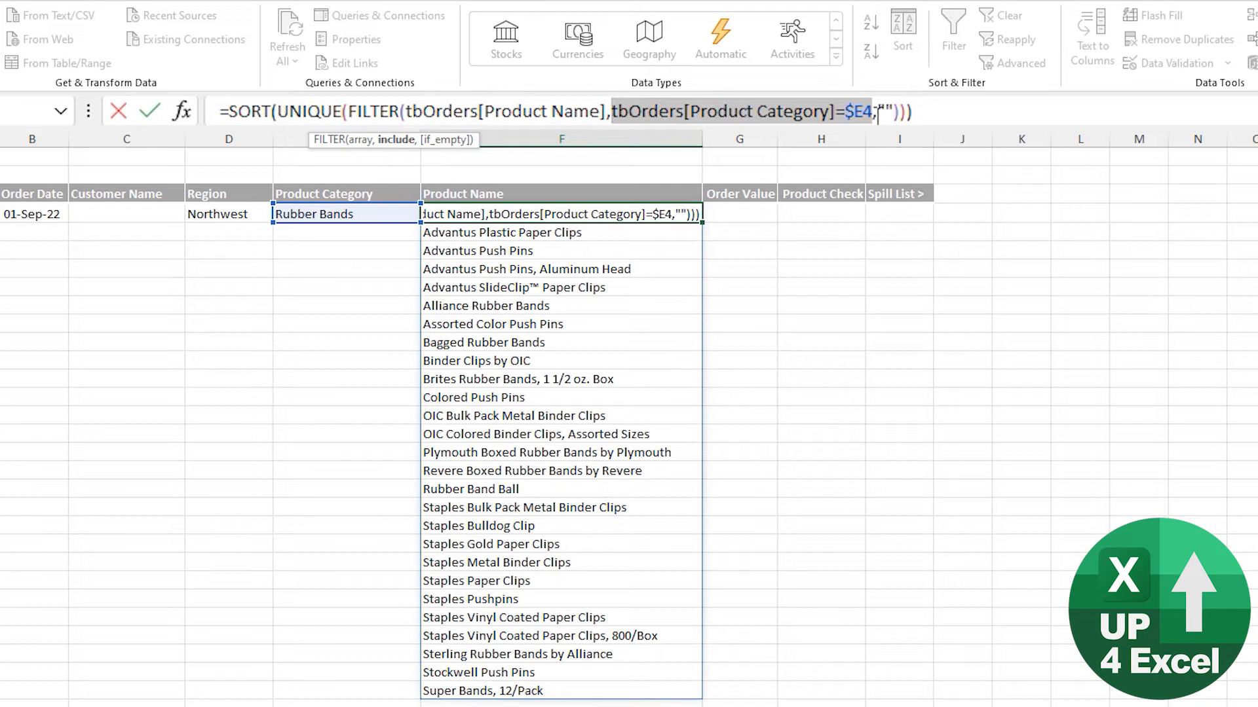
{"action": "left_click", "coordinate": [611, 112]}
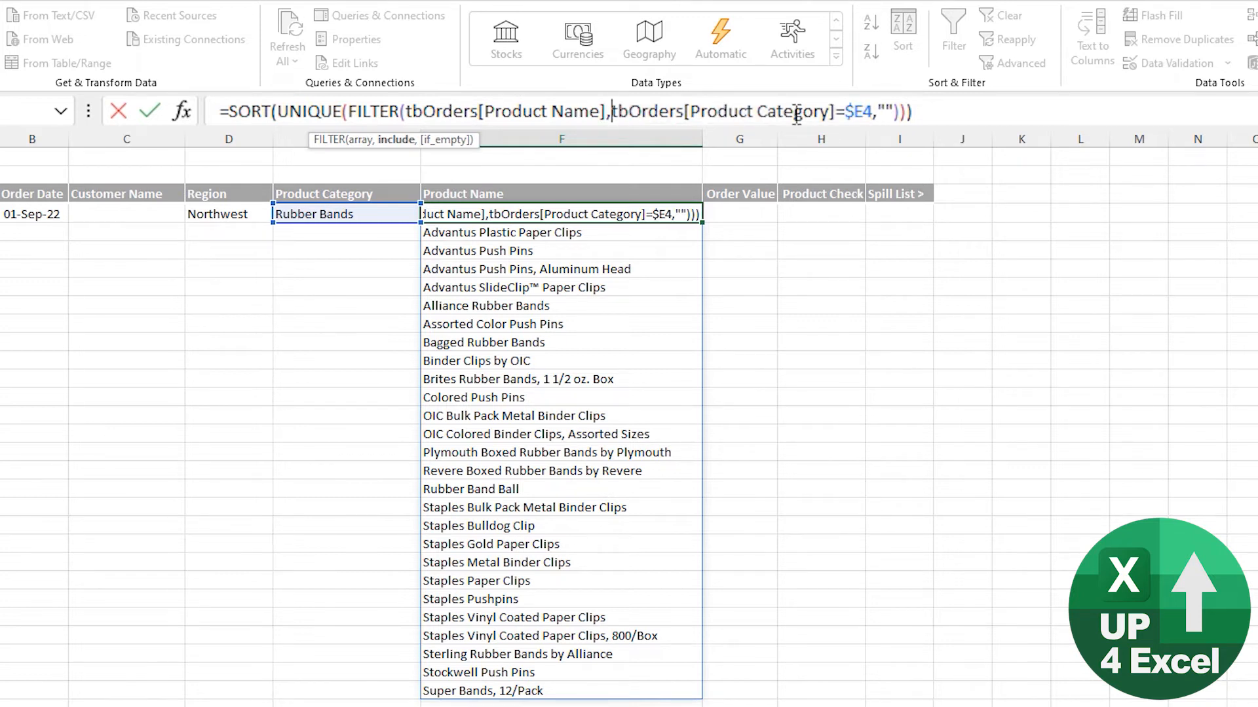
{"action": "type", "text": "("}
{"action": "left_click", "coordinate": [879, 112]}
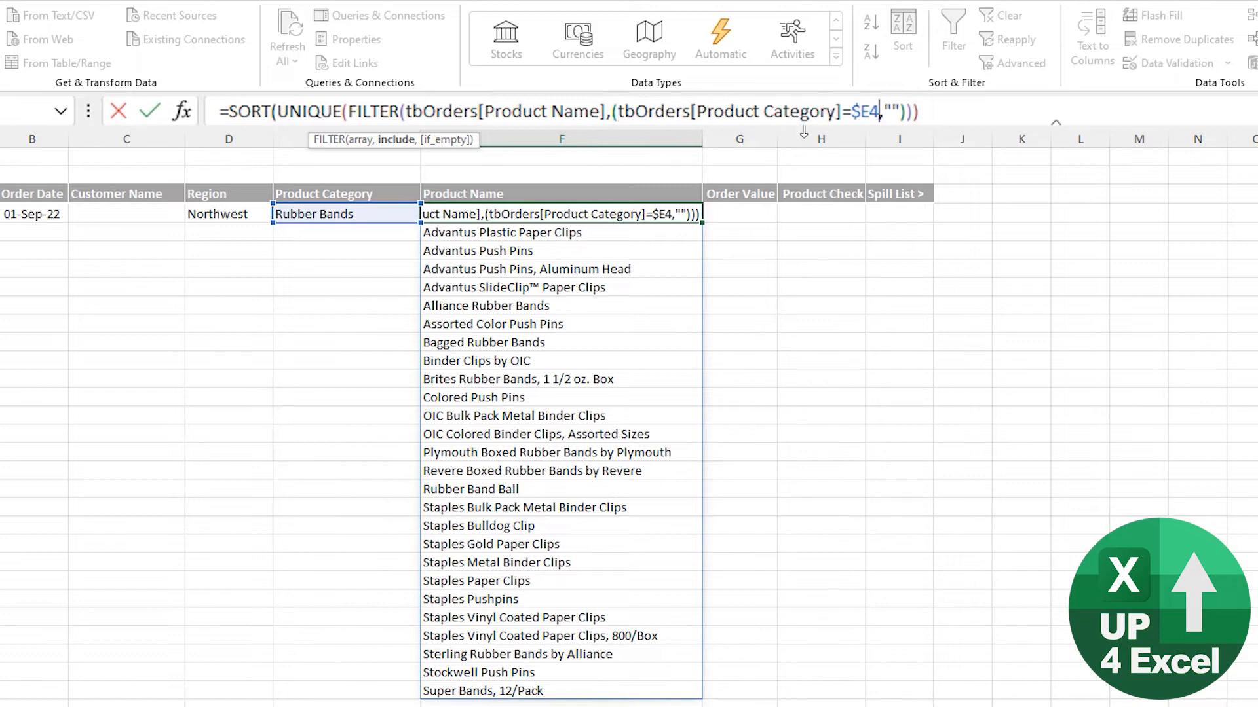
{"action": "type", "text": ")"}
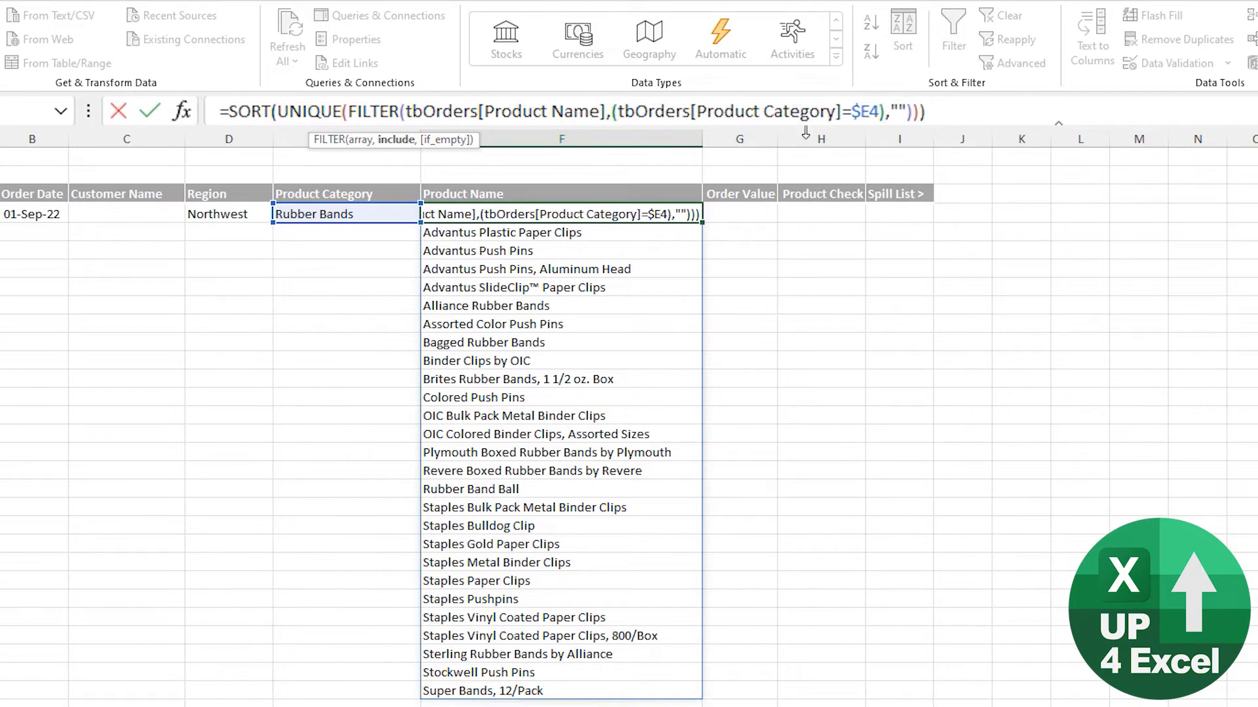
Step: Expand the formula bar and break the formula into indented lines, with the bracketed category condition alone on its own line
{"action": "key", "text": "ctrl+Left"}
{"action": "key", "text": "ctrl+Left"}
{"action": "key", "text": "ctrl+Left"}
{"action": "key", "text": "ctrl+Left"}
{"action": "key", "text": "ctrl+Left"}
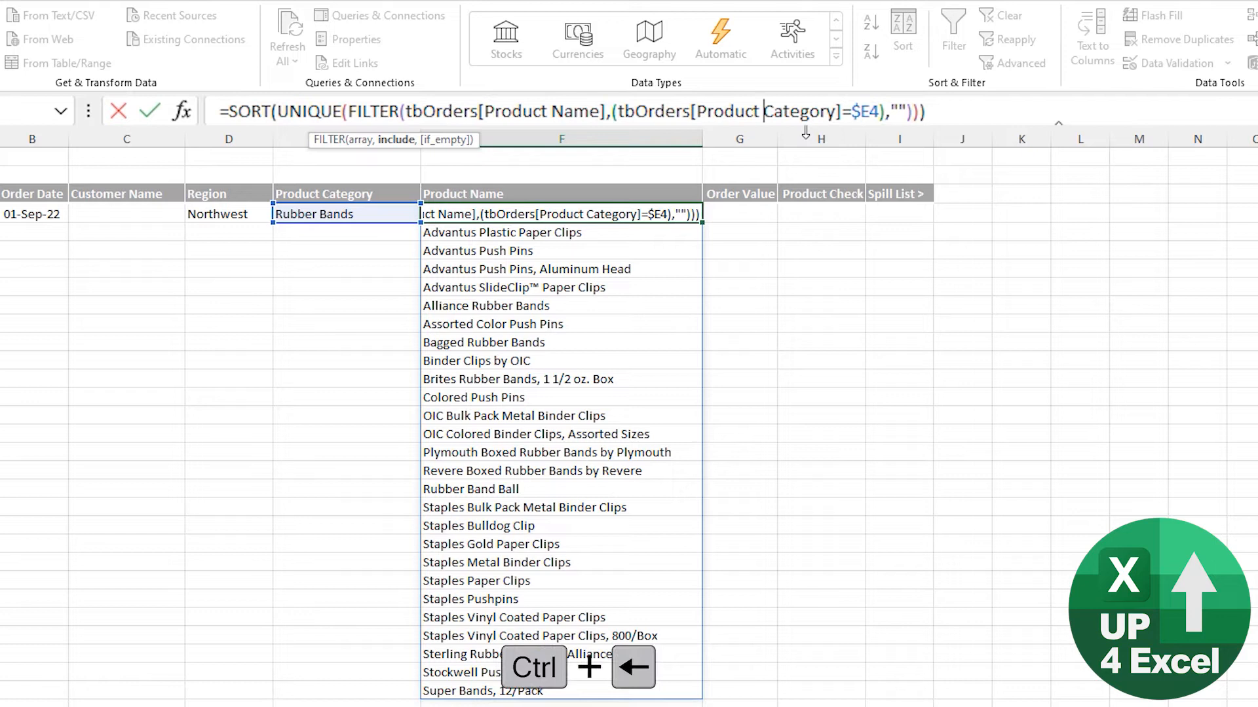
{"action": "key", "text": "Right"}
{"action": "key", "text": "Right"}
{"action": "key", "text": "alt+Return"}
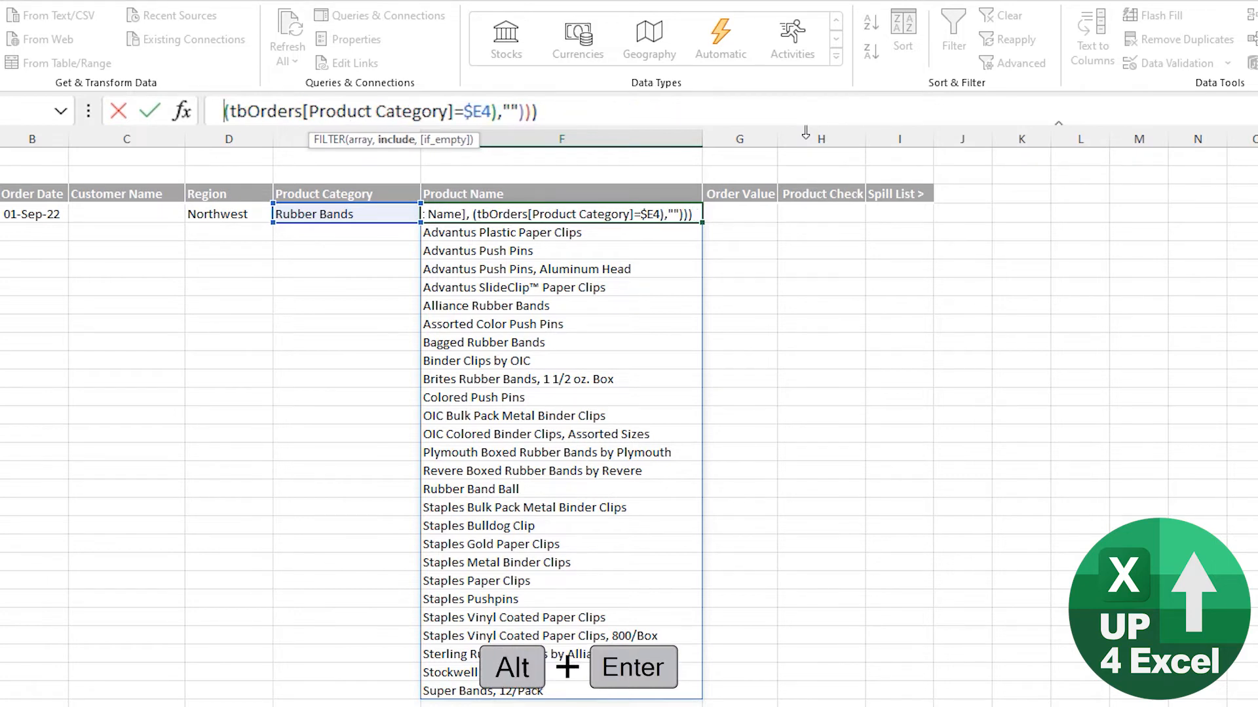
{"action": "key", "text": "ctrl+shift+u"}
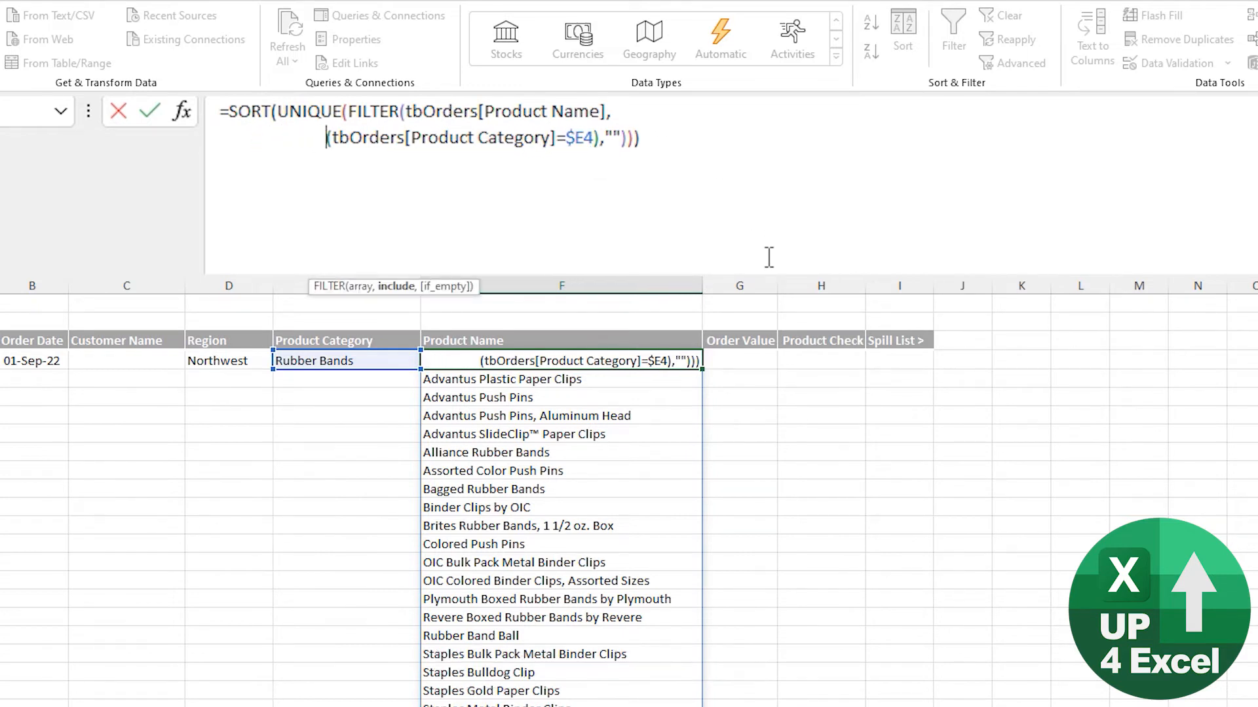
{"action": "left_click", "coordinate": [647, 138]}
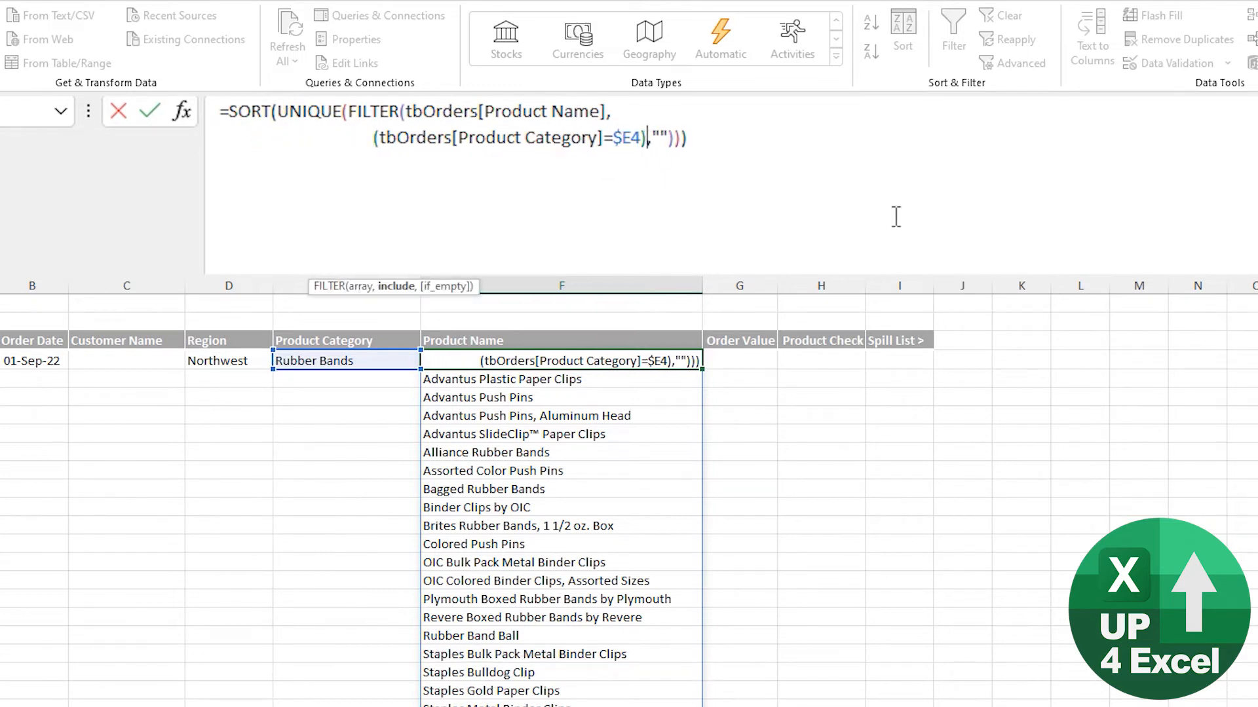
{"action": "key", "text": "alt+Return"}
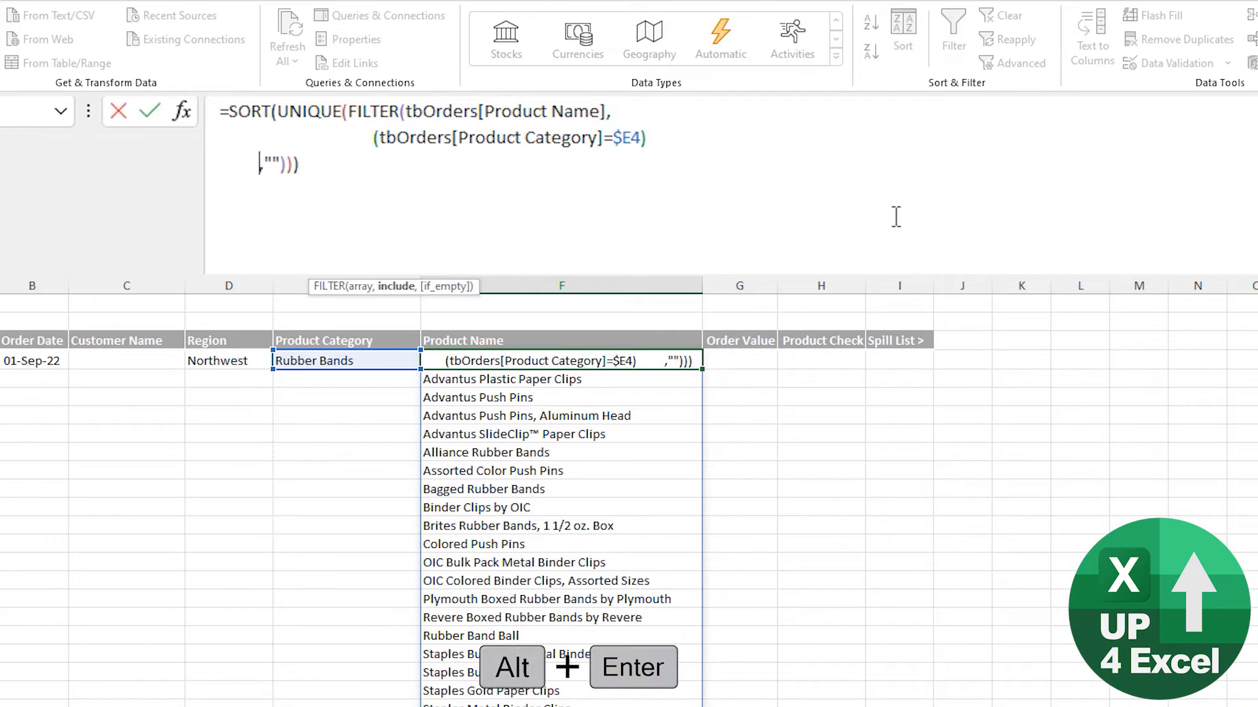
{"action": "left_click", "coordinate": [659, 146]}
Step: Duplicate the bracketed category condition on the same line, joining the copy to the original with a * operator
{"action": "left_click_drag", "start_coordinate": [372, 137], "coordinate": [651, 139]}
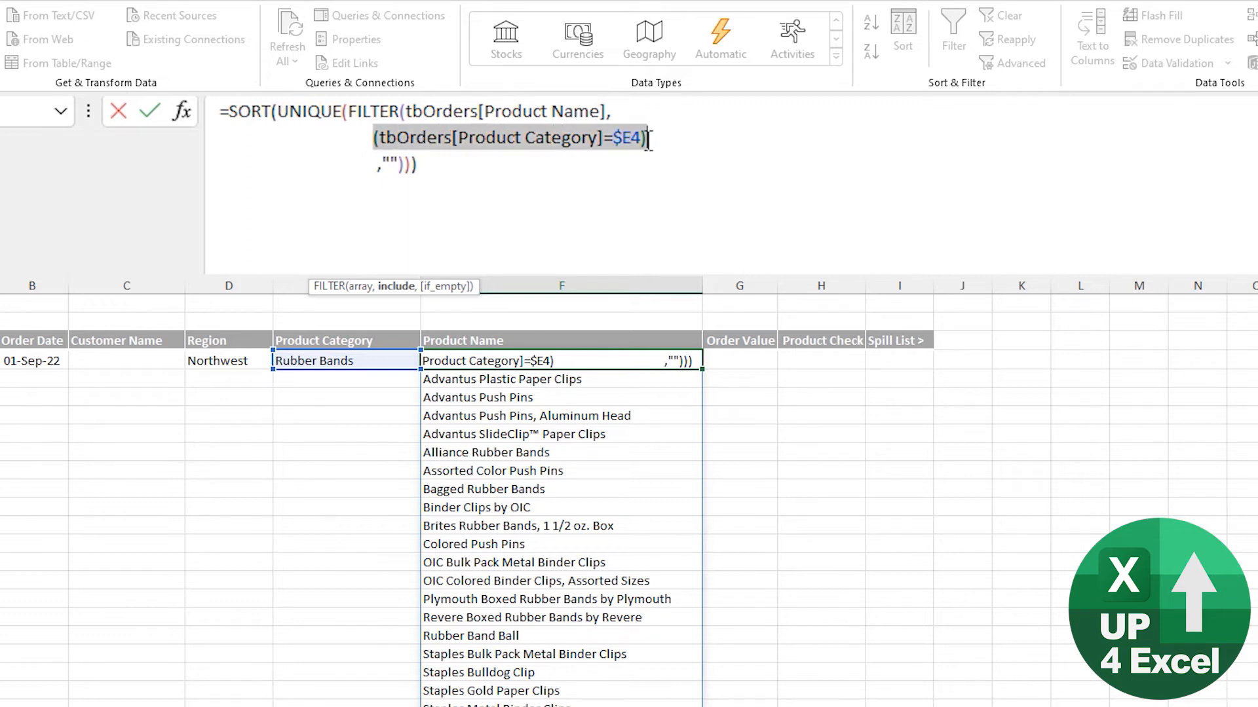
{"action": "key", "text": "ctrl+c"}
{"action": "left_click", "coordinate": [662, 141]}
{"action": "type", "text": "*"}
{"action": "key", "text": "ctrl+v"}
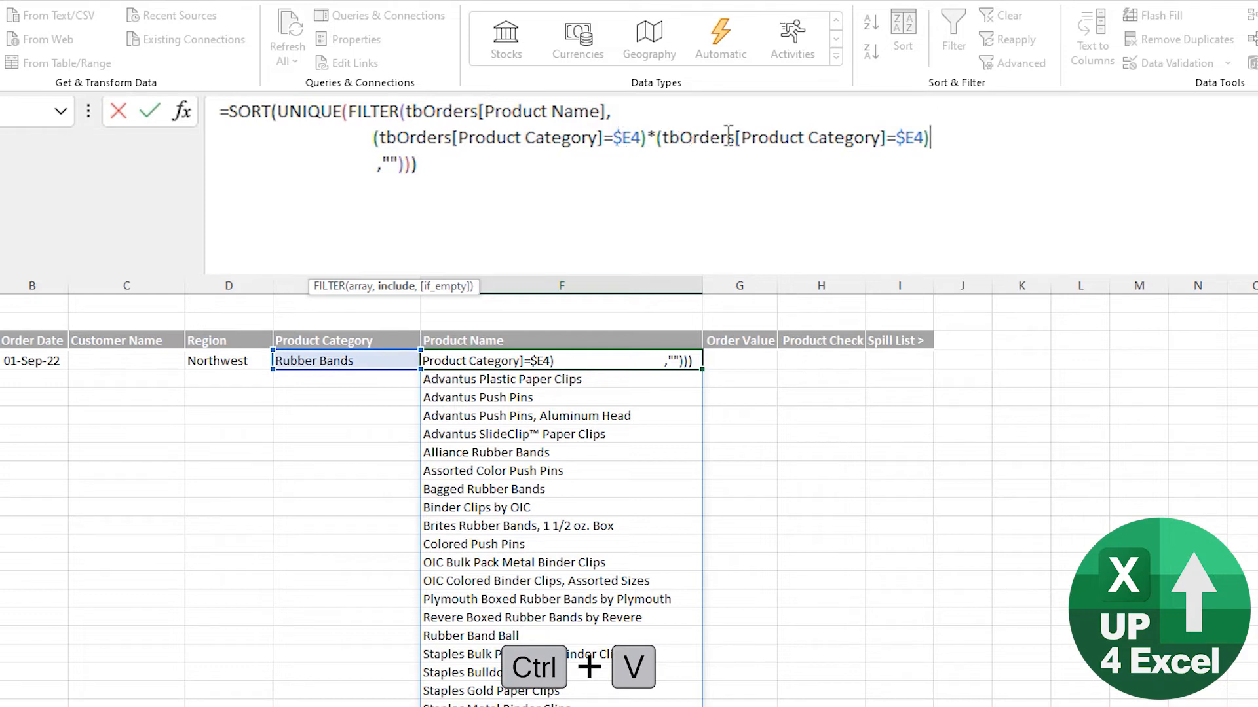
Step: Change the duplicated condition to tbOrders[Region]=$D4
{"action": "double_click", "coordinate": [800, 144]}
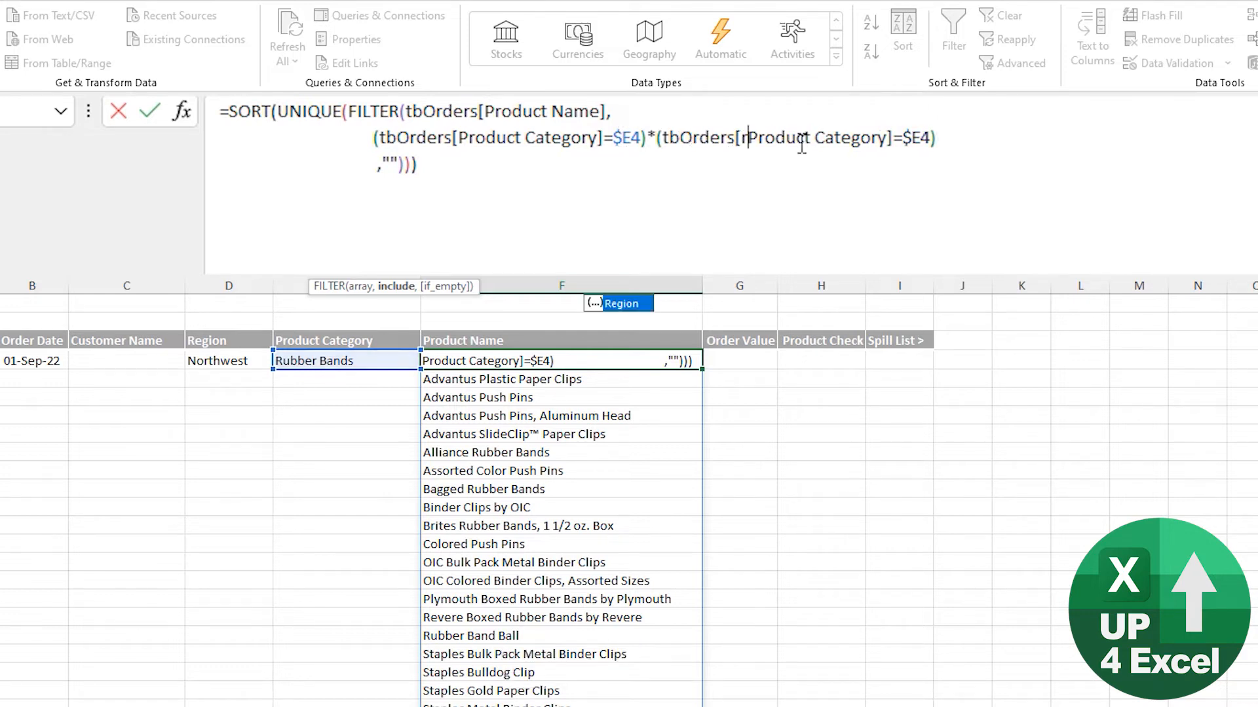
{"action": "type", "text": "Region"}
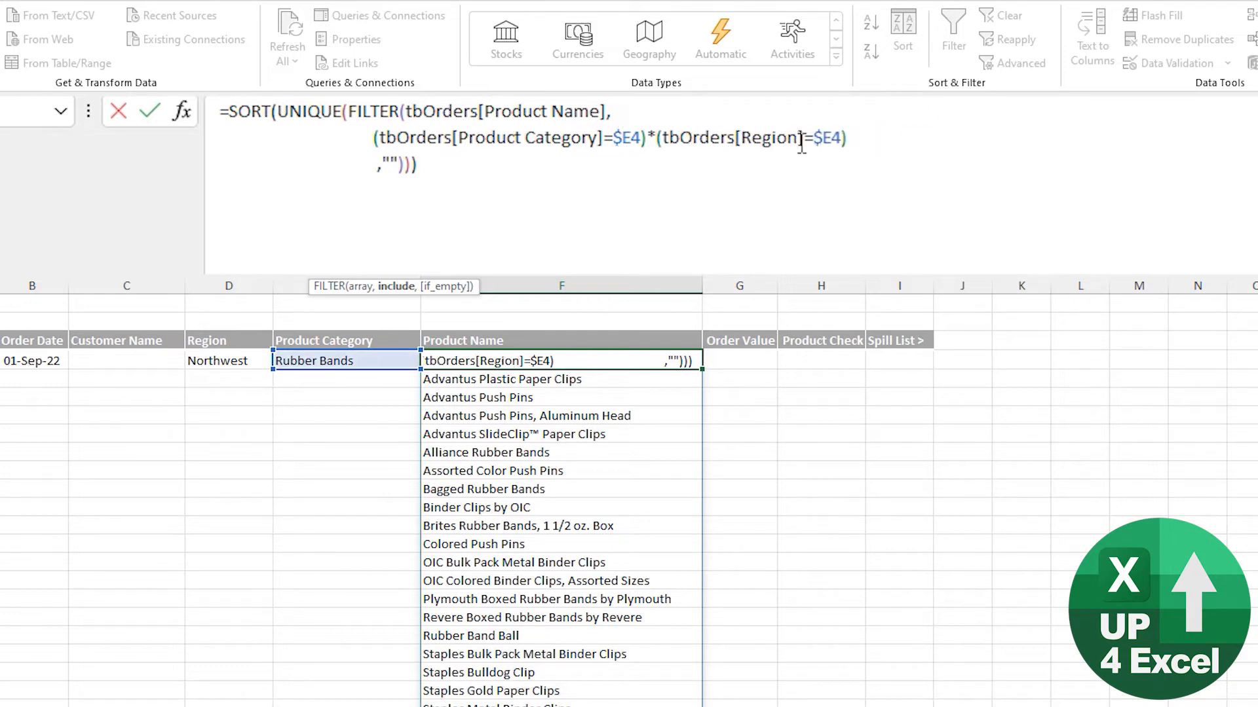
{"action": "left_click", "coordinate": [829, 139]}
{"action": "key", "text": "BackSpace"}
{"action": "type", "text": "D"}
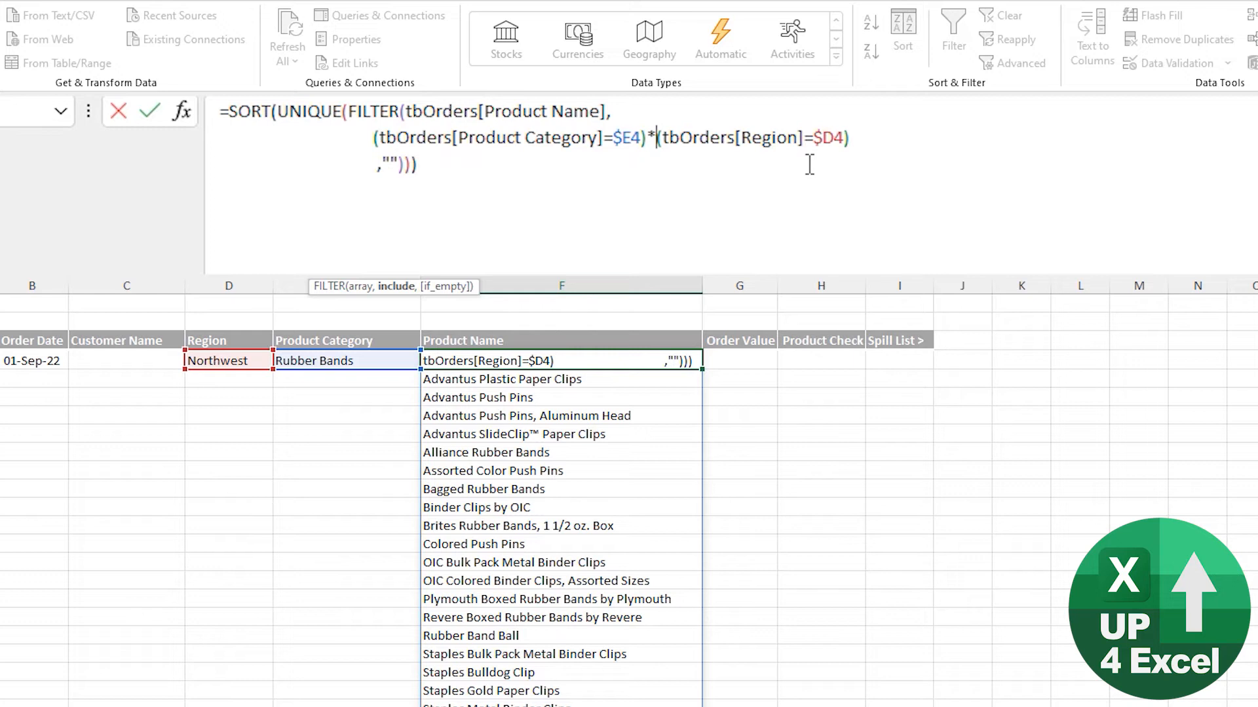
Step: Commit the two-condition F4 formula with its "" argument on the condition line, and collapse the formula bar
{"action": "key", "text": "Return"}
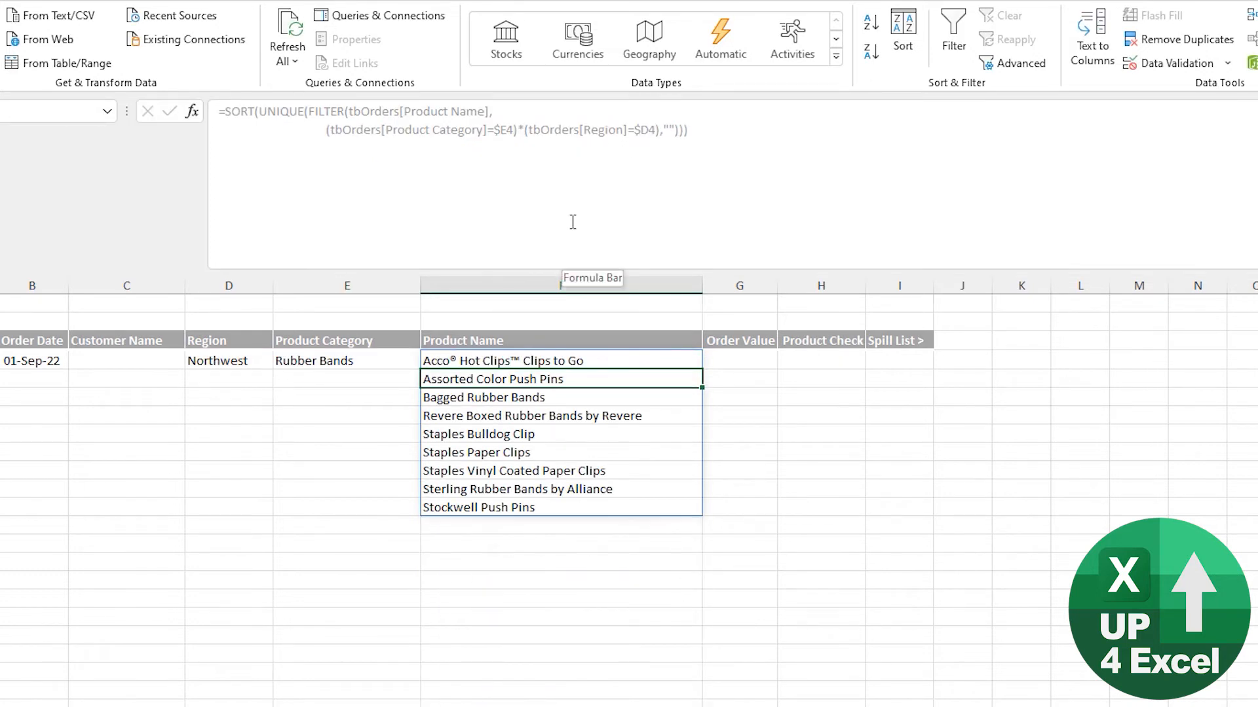
{"action": "key", "text": "ctrl+shift+u"}
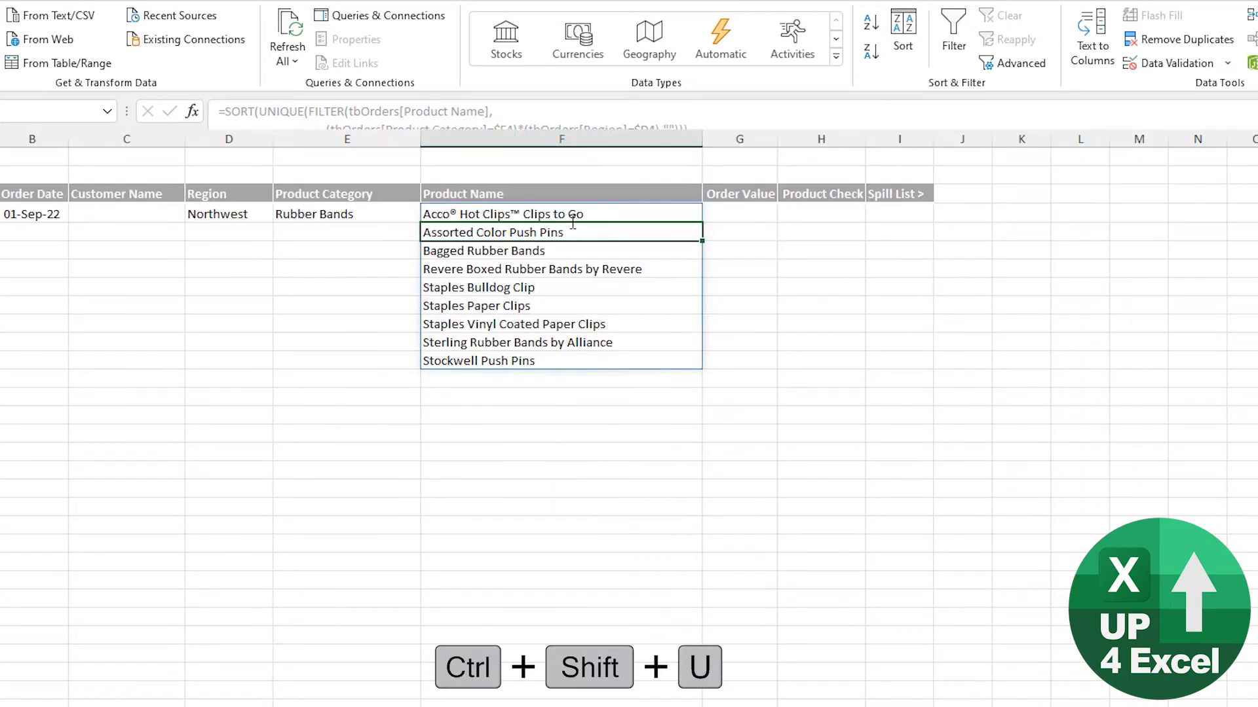
Step: Test the filtered product list by setting the row 4 region to Ontario and then to Quebec
{"action": "left_click", "coordinate": [355, 215]}
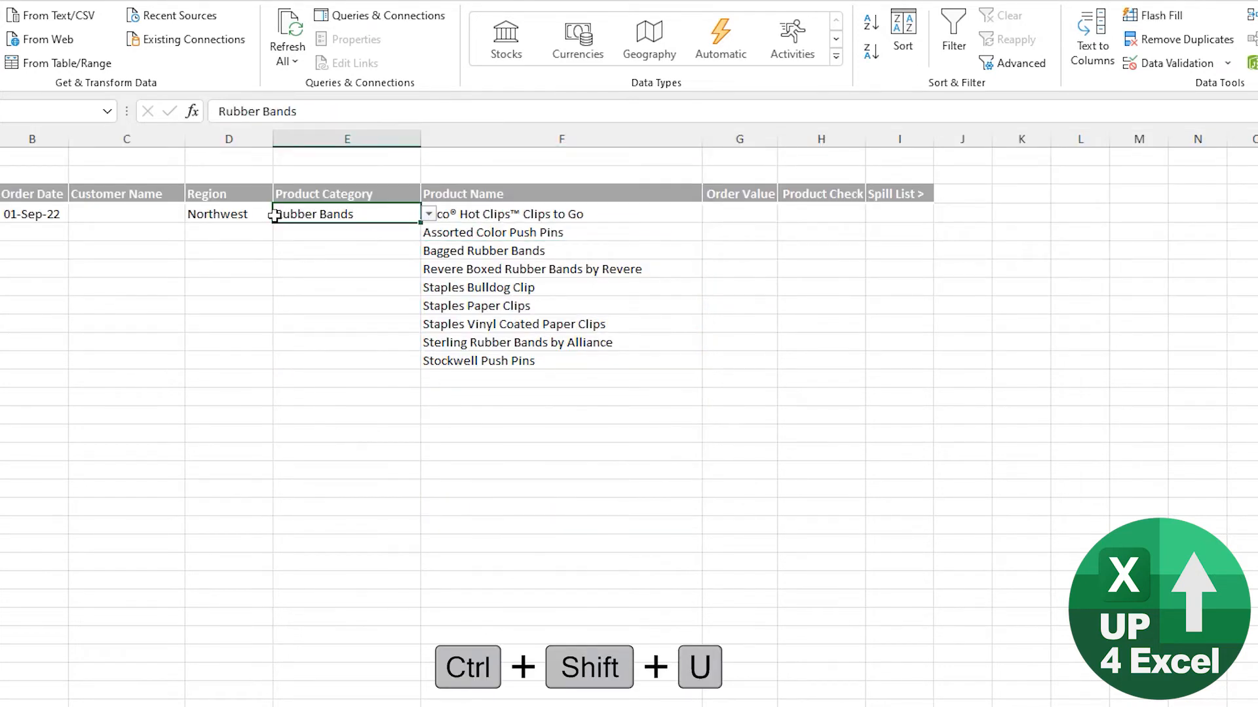
{"action": "left_click", "coordinate": [266, 215]}
{"action": "left_click", "coordinate": [280, 215]}
{"action": "left_click", "coordinate": [231, 265]}
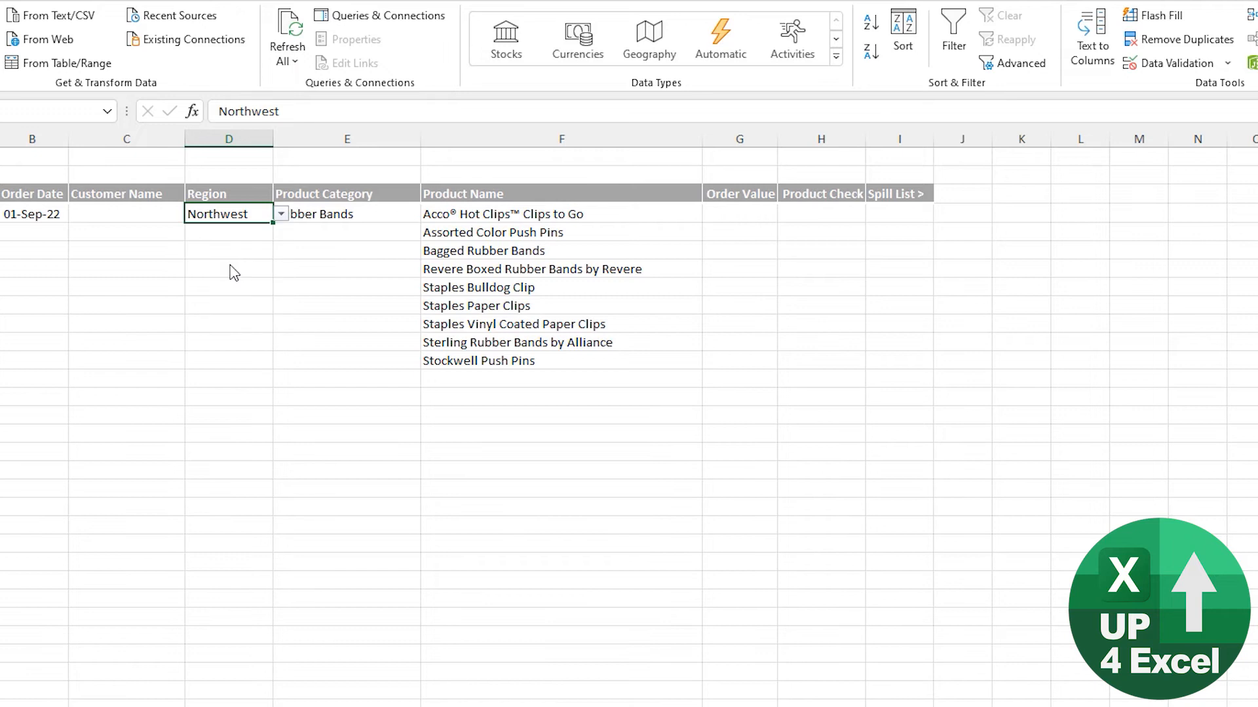
{"action": "left_click", "coordinate": [281, 216]}
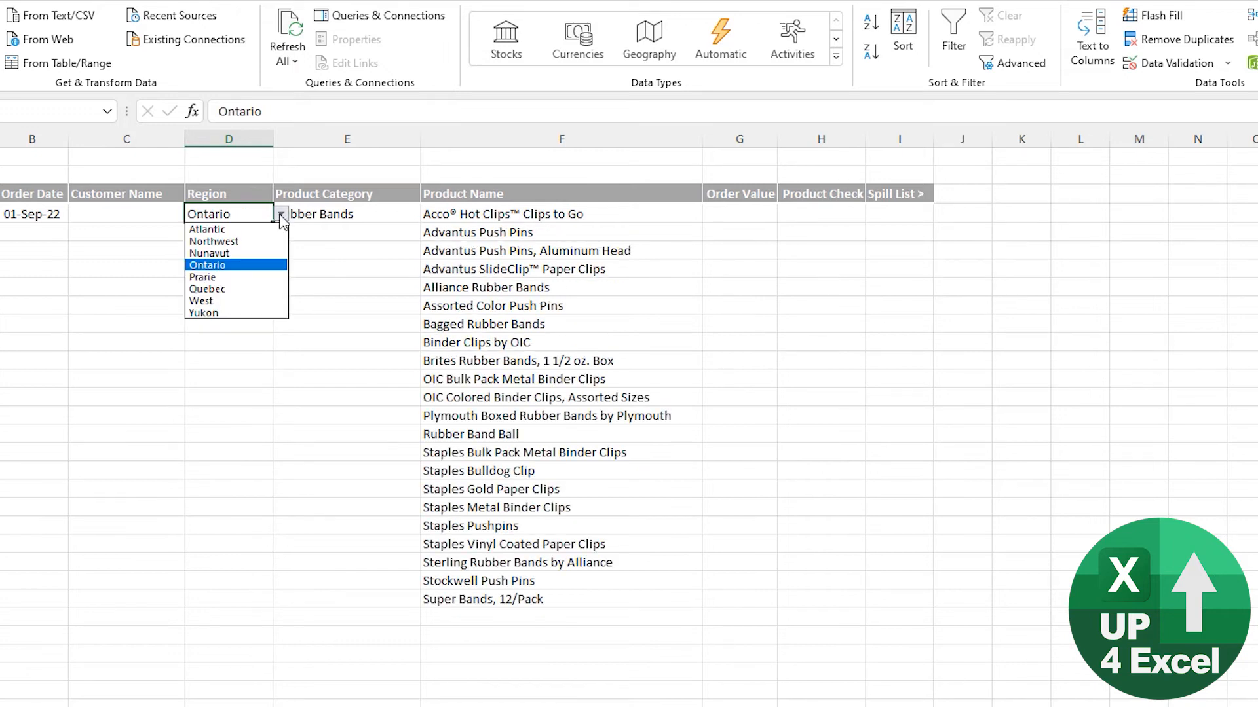
{"action": "left_click", "coordinate": [229, 288]}
{"action": "left_click", "coordinate": [365, 215]}
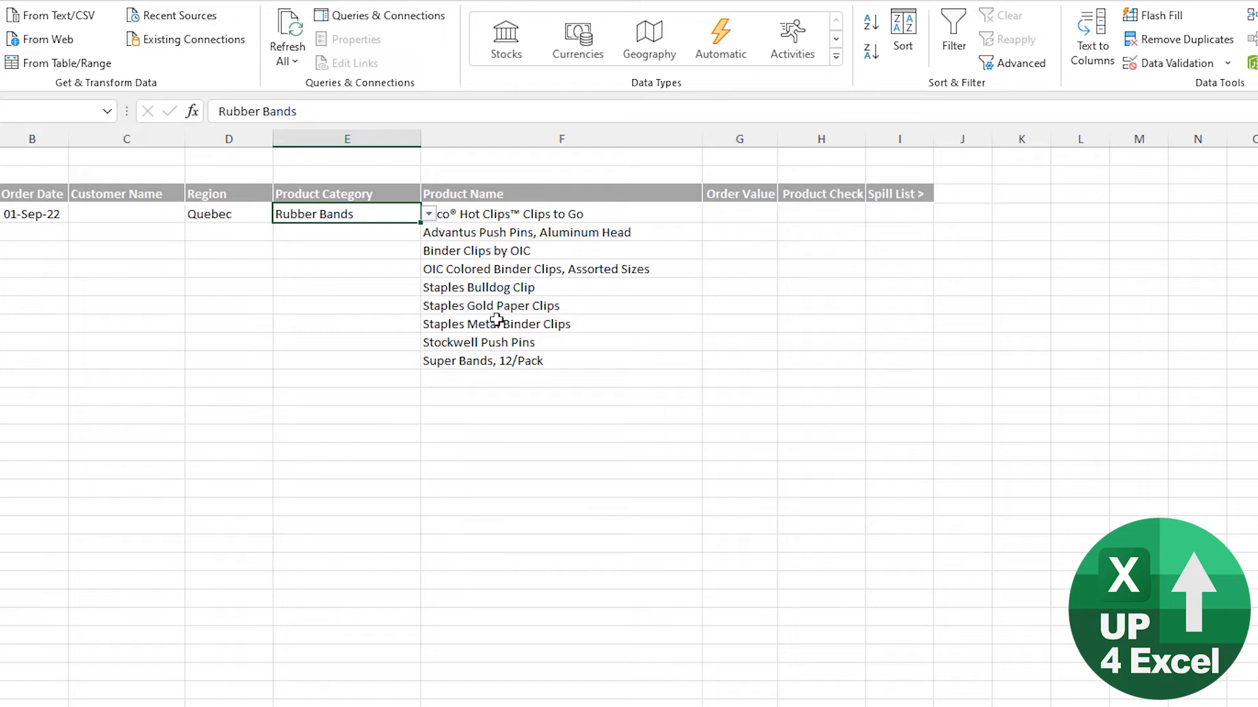
Step: Remove the line break and indentation spaces from the F4 formula so it sits on a single line
{"action": "key", "text": "Right"}
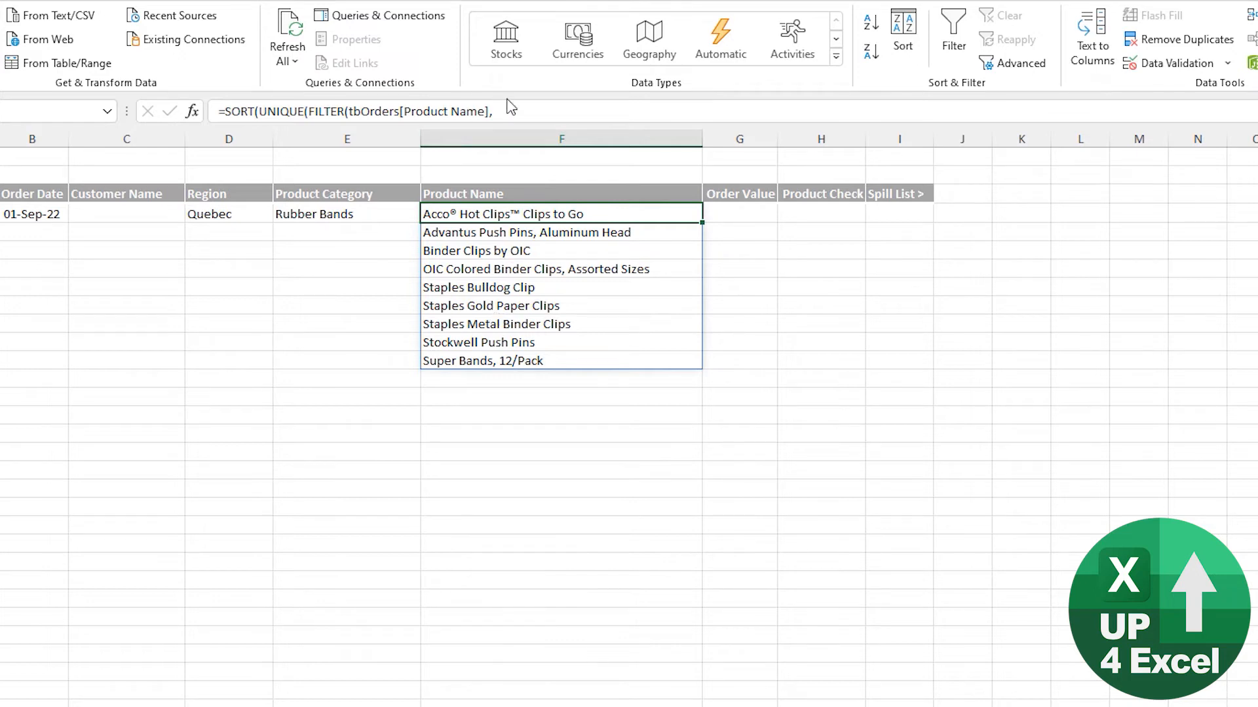
{"action": "left_click", "coordinate": [686, 117]}
{"action": "key", "text": "Delete"}
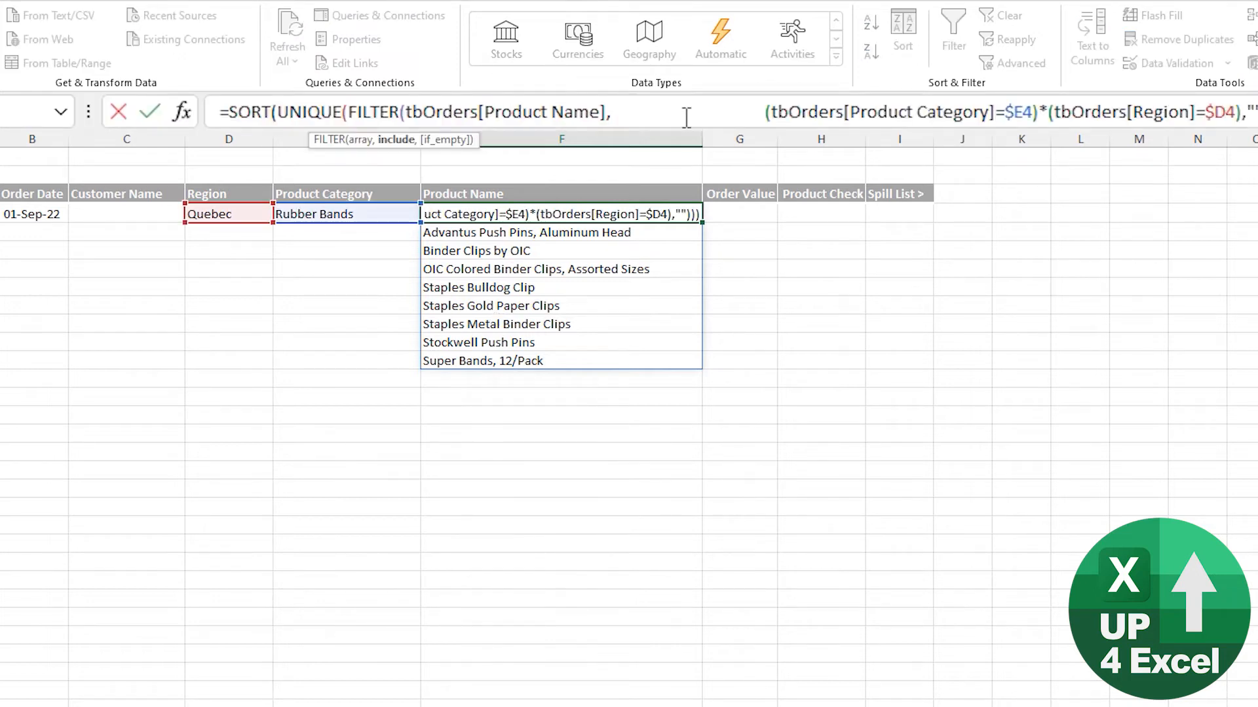
{"action": "key", "text": "ctrl+shift+Right"}
{"action": "key", "text": "Delete"}
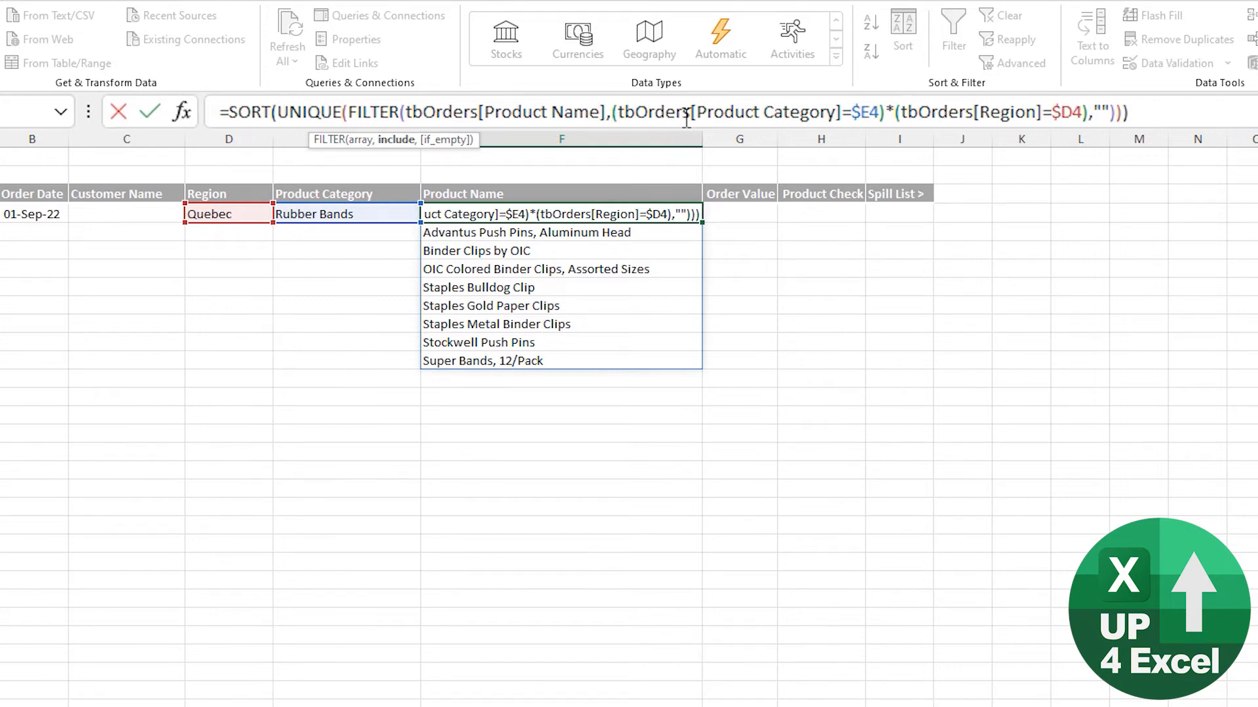
{"action": "key", "text": "Return"}
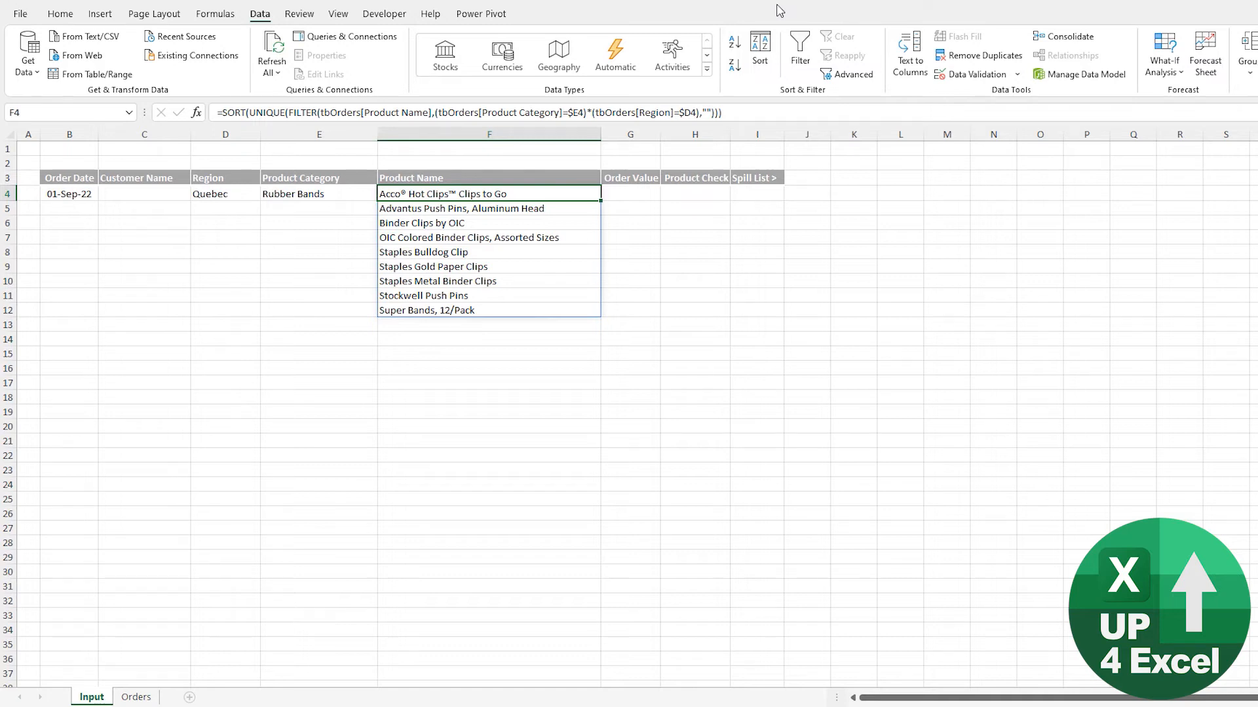
Step: Copy the full text of the F4 formula without changing the cell
{"action": "key", "text": "F2"}
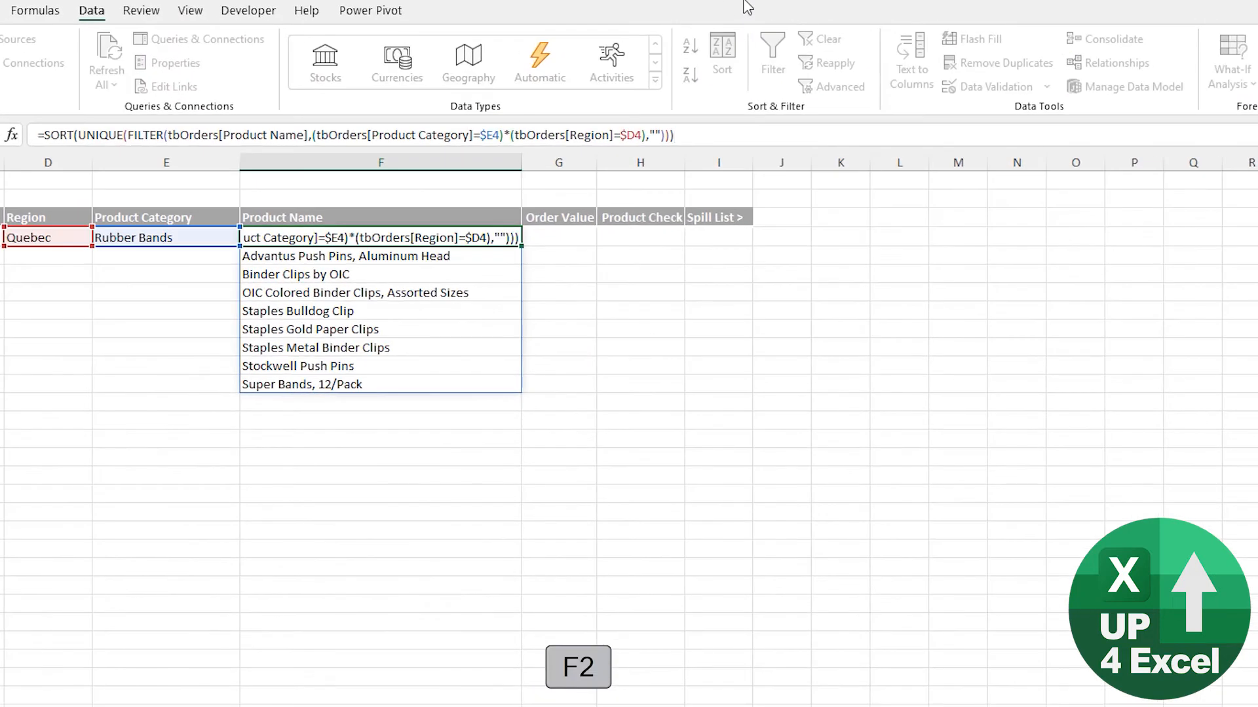
{"action": "key", "text": "ctrl+a"}
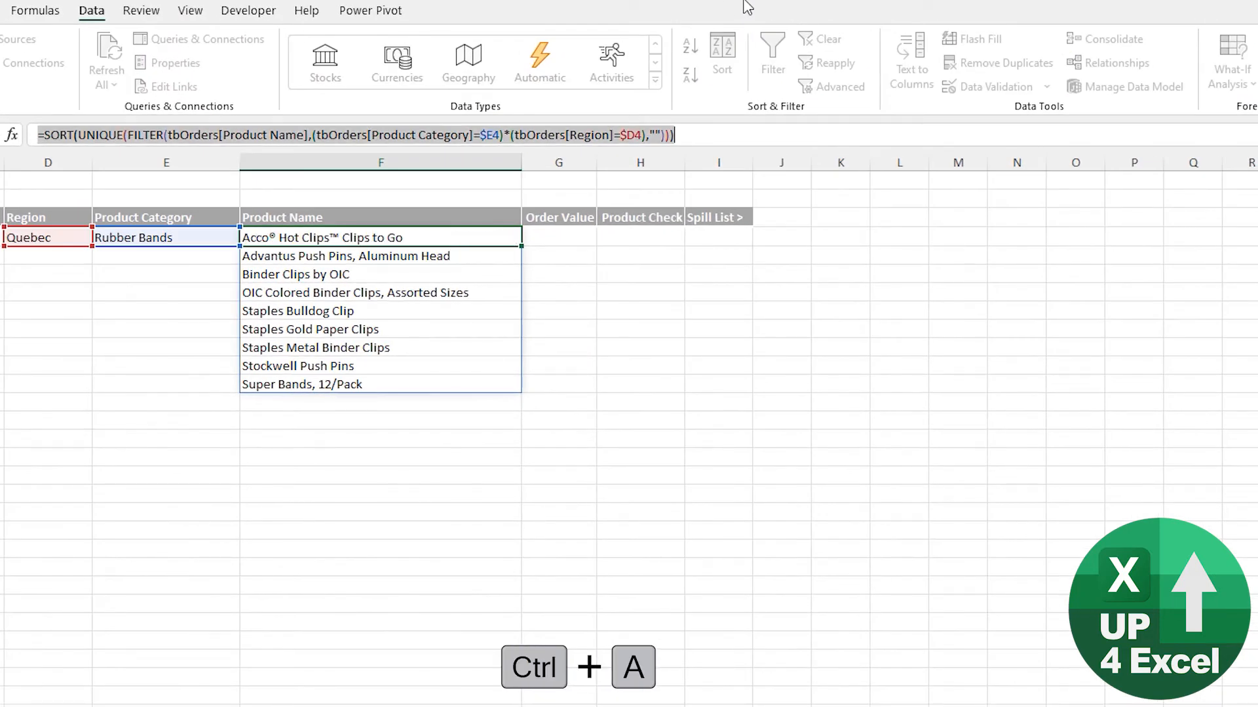
{"action": "key", "text": "ctrl+c"}
{"action": "key", "text": "Escape"}
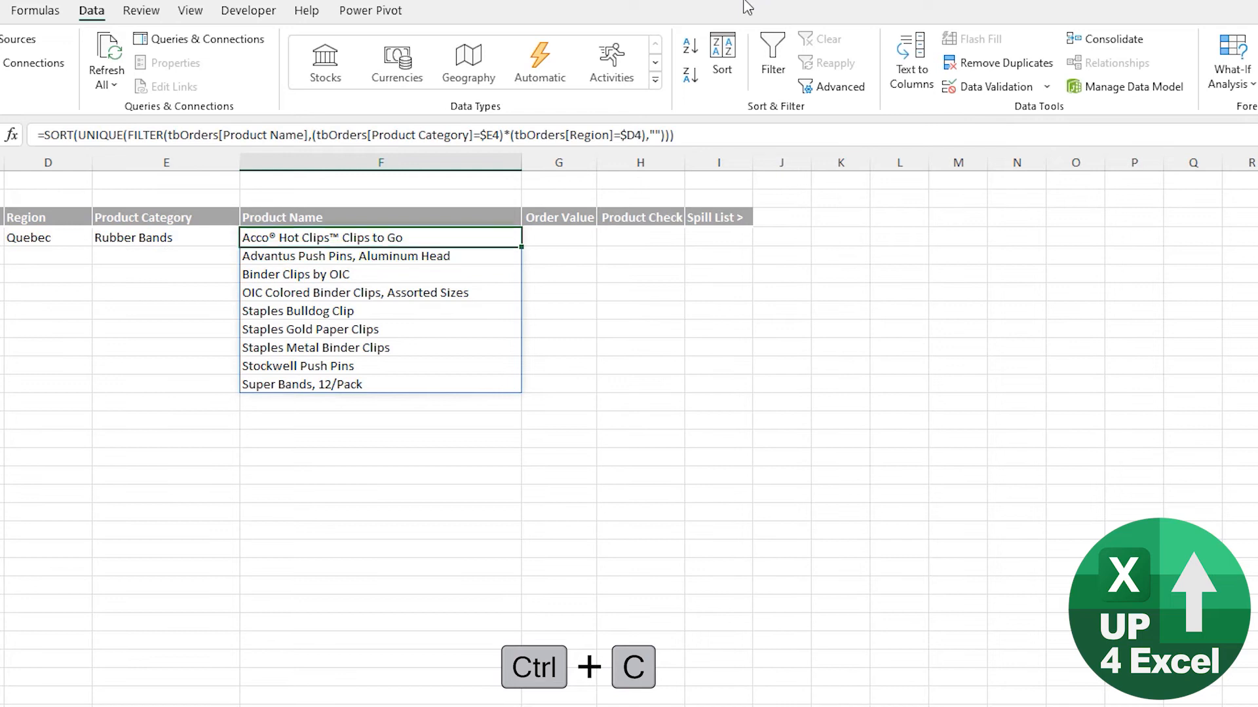
Step: Try to apply a Custom data validation rule to F4 using the pasted SORT(UNIQUE(FILTER())) formula
{"action": "left_click", "coordinate": [969, 92]}
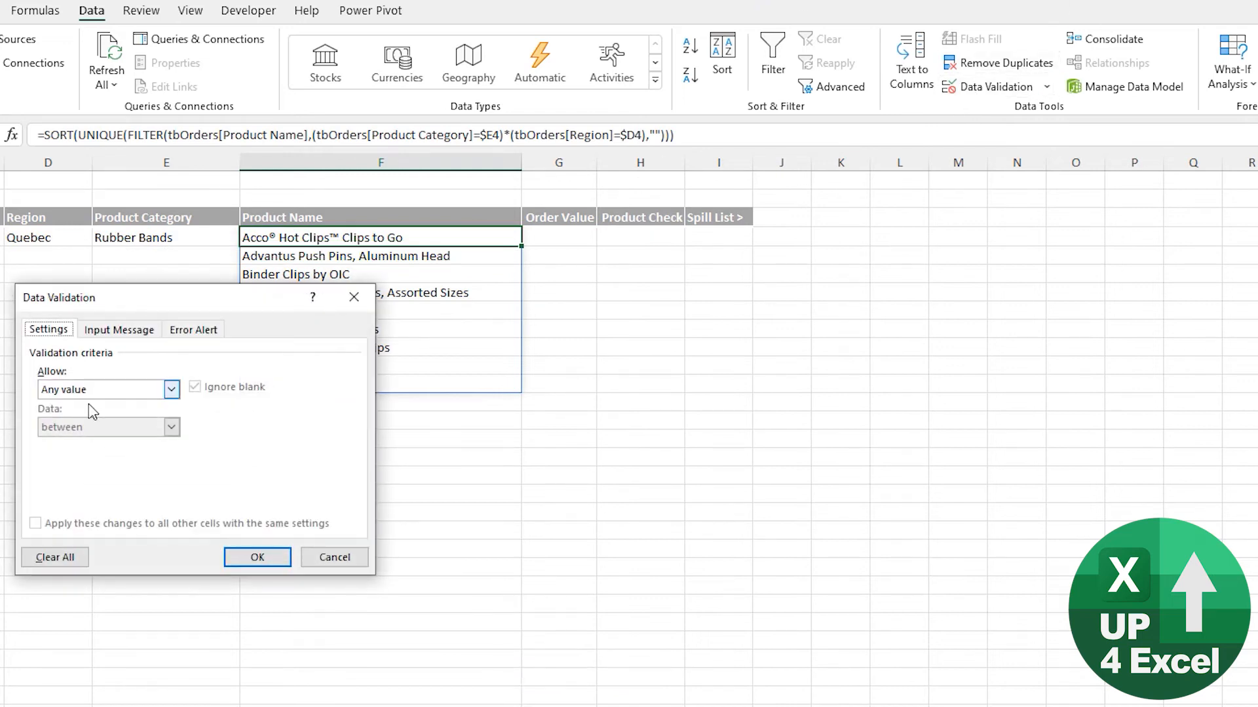
{"action": "left_click", "coordinate": [171, 389]}
{"action": "left_click", "coordinate": [63, 490]}
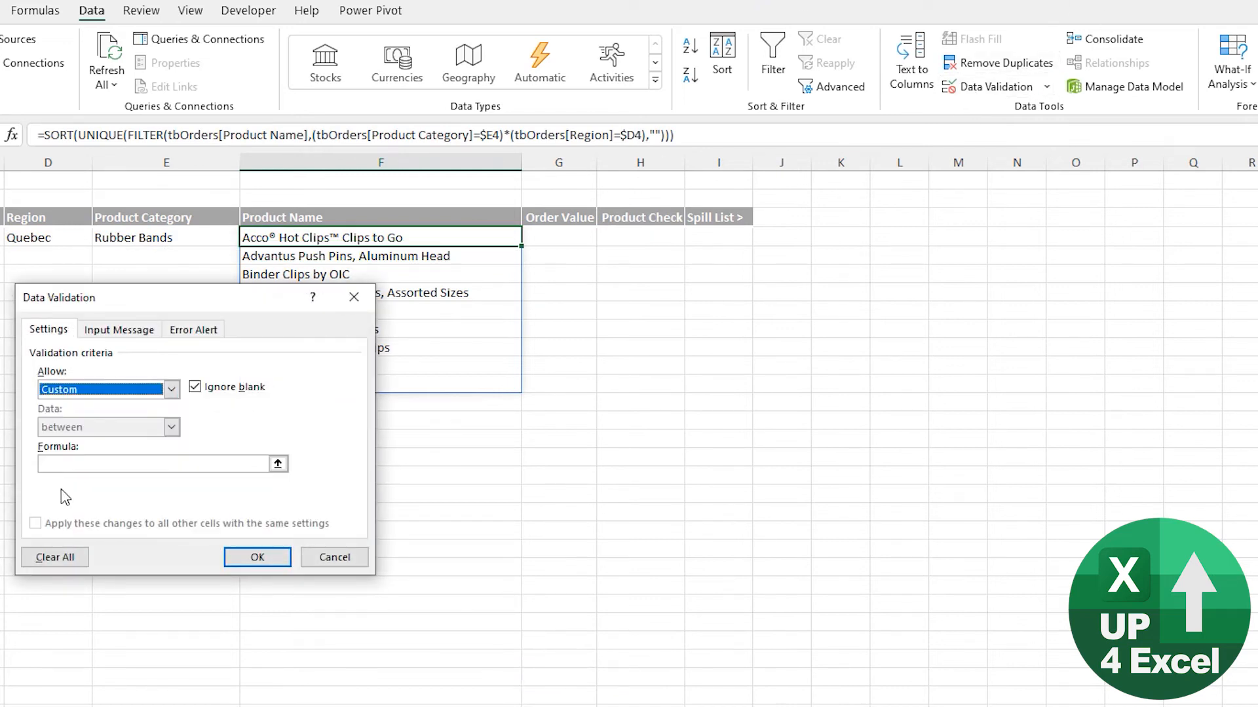
{"action": "left_click", "coordinate": [85, 466]}
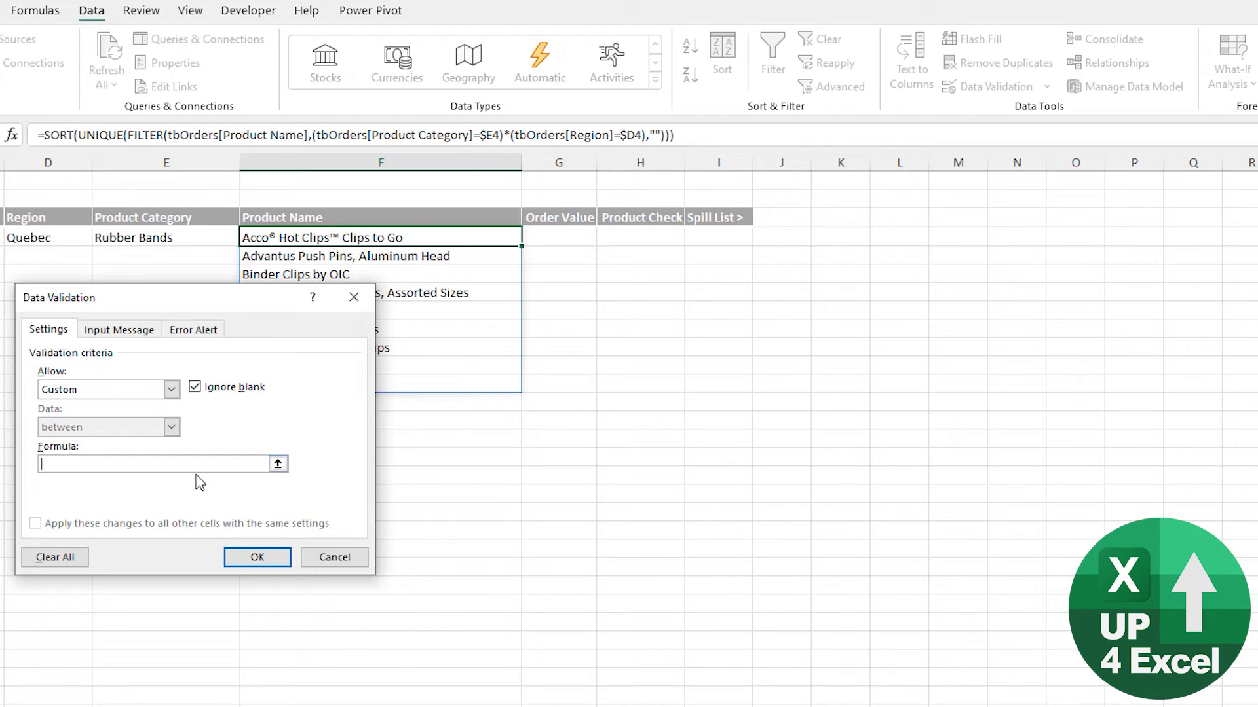
{"action": "key", "text": "ctrl+v"}
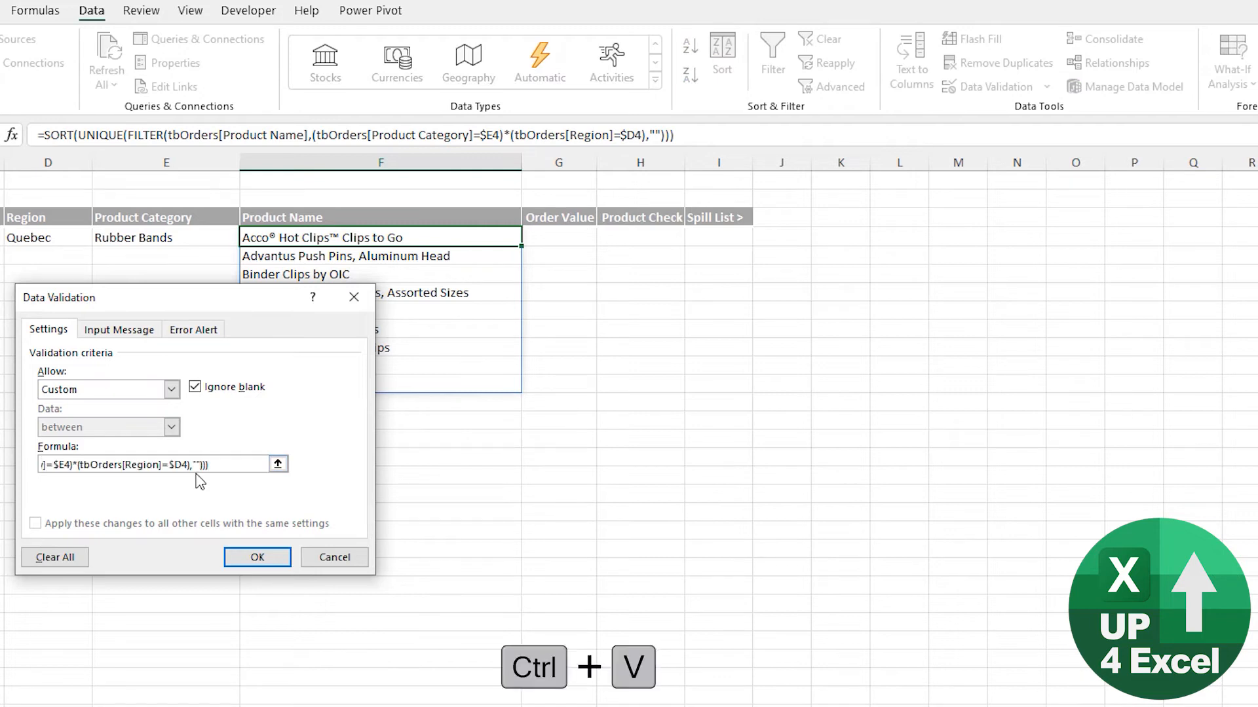
{"action": "left_click", "coordinate": [247, 557]}
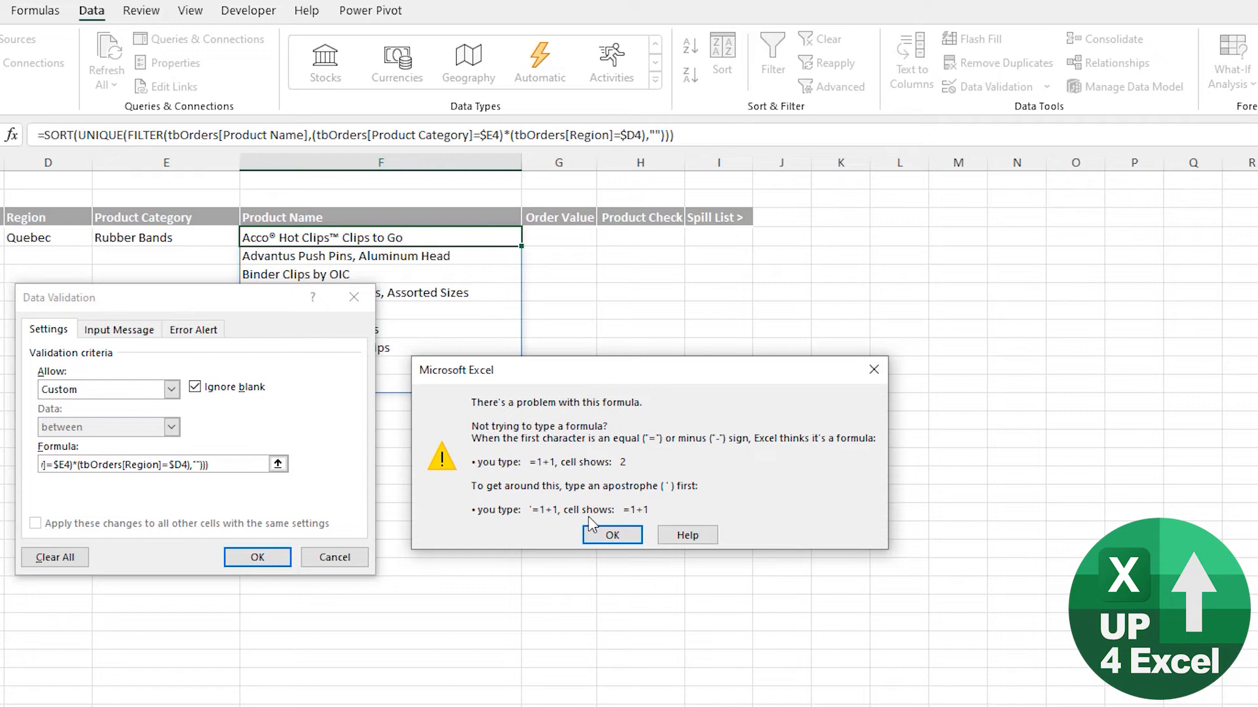
{"action": "left_click", "coordinate": [604, 534]}
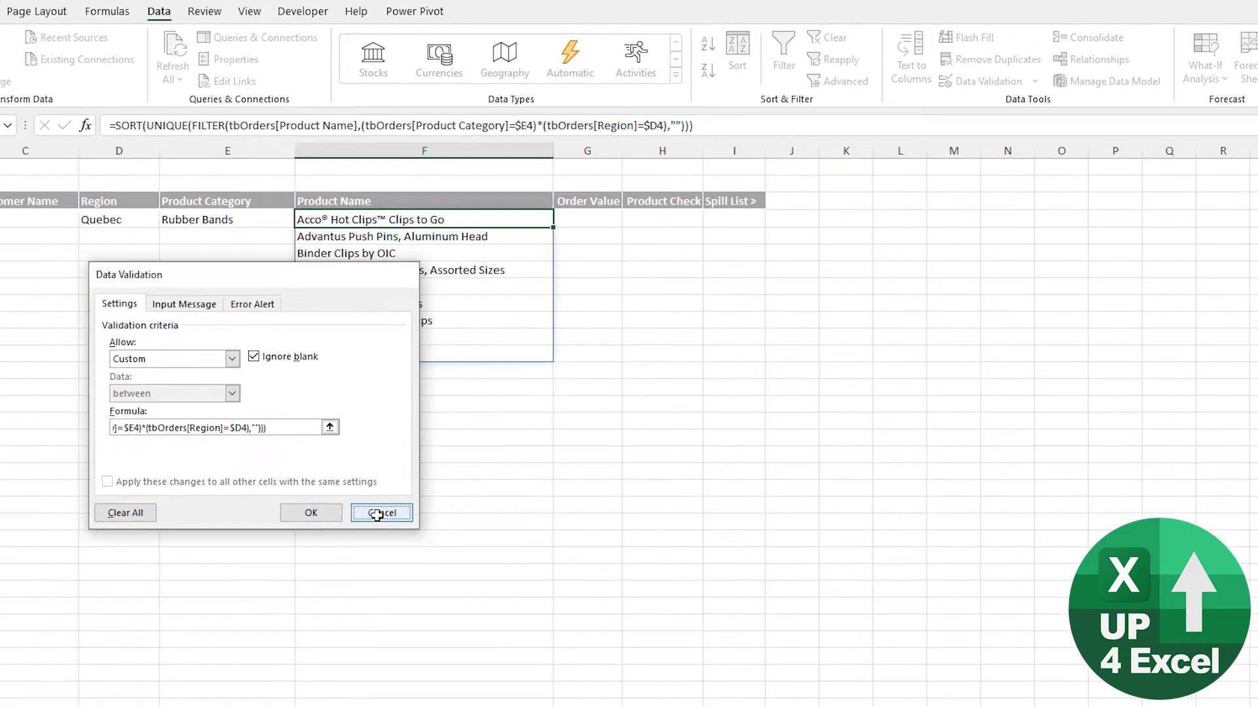
{"action": "left_click", "coordinate": [334, 556]}
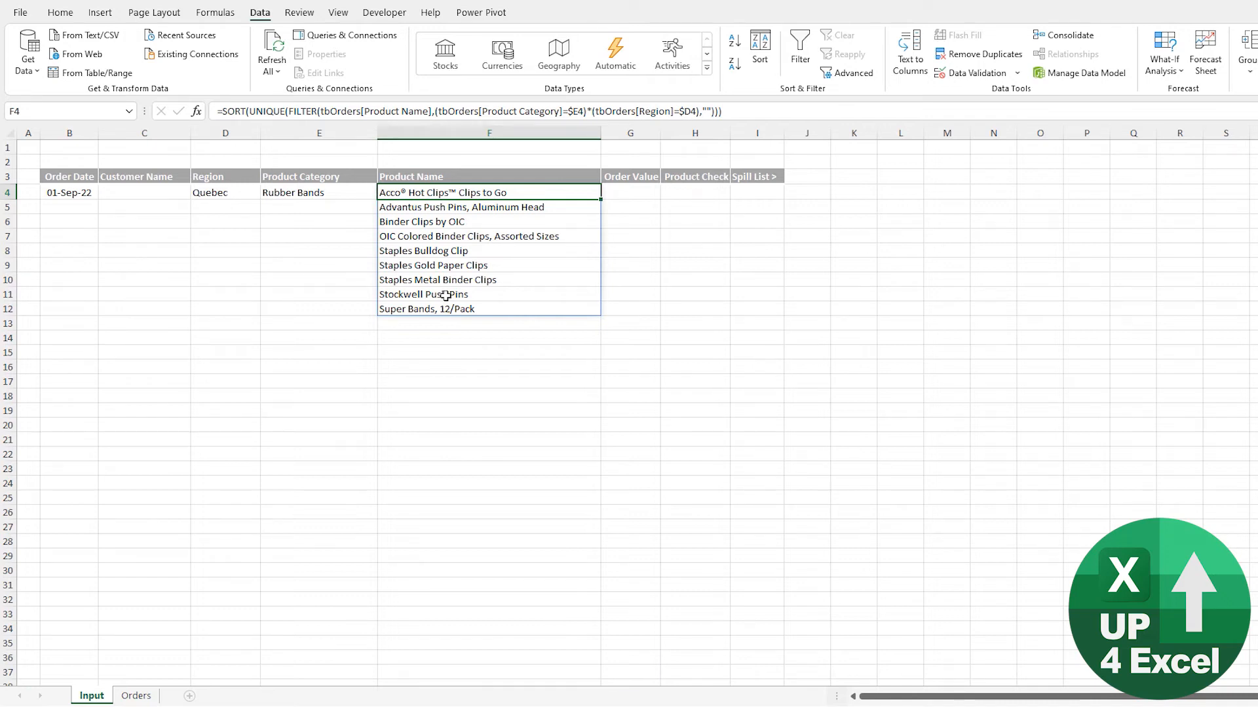
Step: Move the product list formula from F4 to I4 under the Spill List heading
{"action": "key", "text": "ctrl+x"}
{"action": "key", "text": "Right"}
{"action": "key", "text": "Right"}
{"action": "key", "text": "Right"}
{"action": "key", "text": "ctrl+v"}
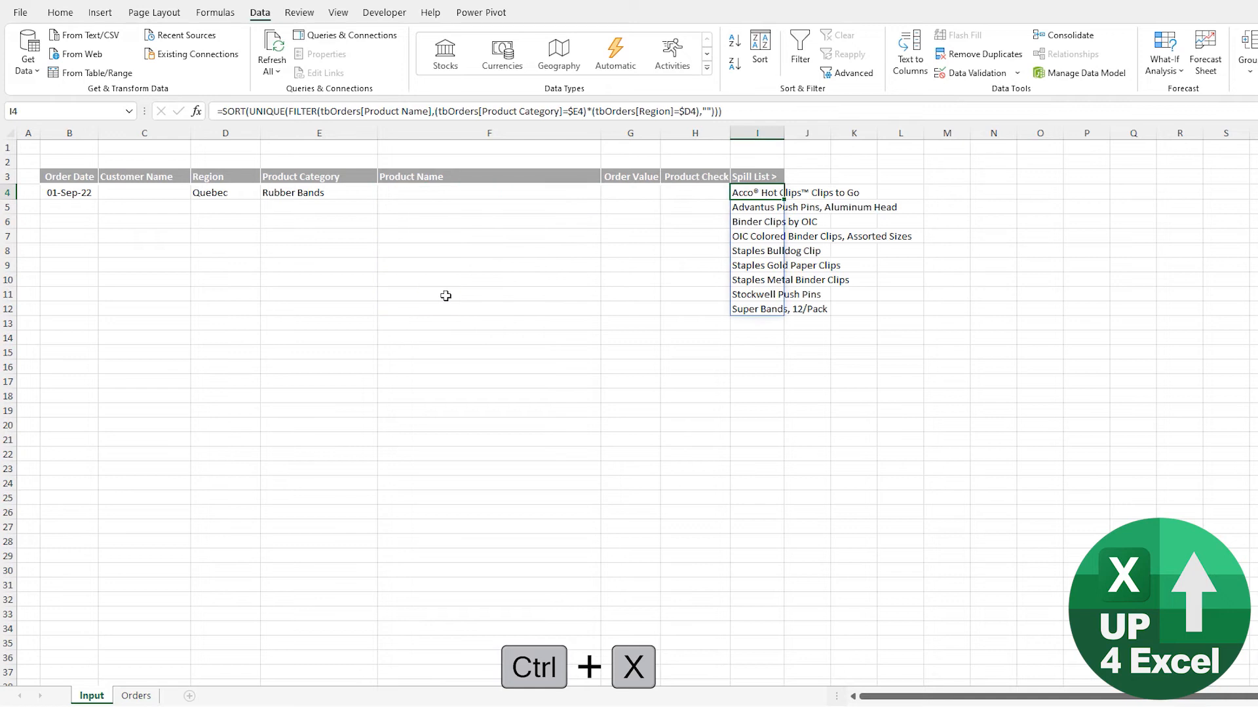
Step: Add a List data validation to F4 with the spilled range =$I$4# as its source
{"action": "key", "text": "Left"}
{"action": "key", "text": "Left"}
{"action": "key", "text": "Left"}
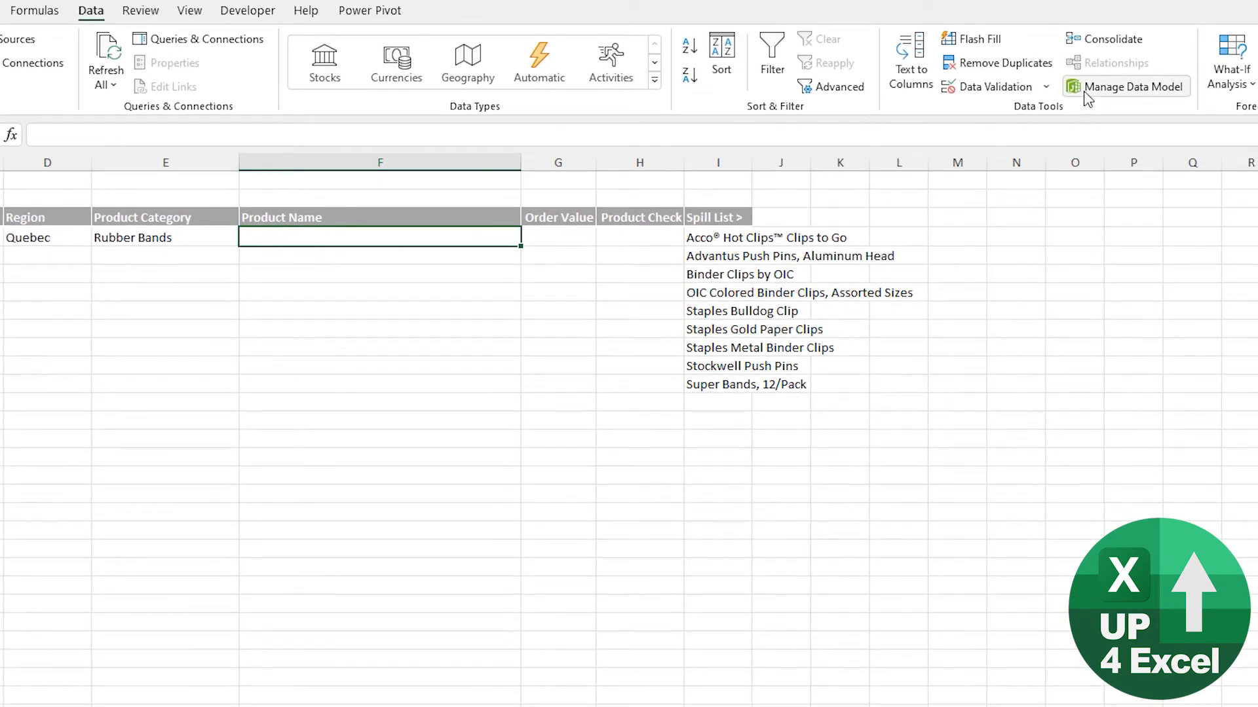
{"action": "left_click", "coordinate": [986, 87]}
{"action": "left_click", "coordinate": [170, 389]}
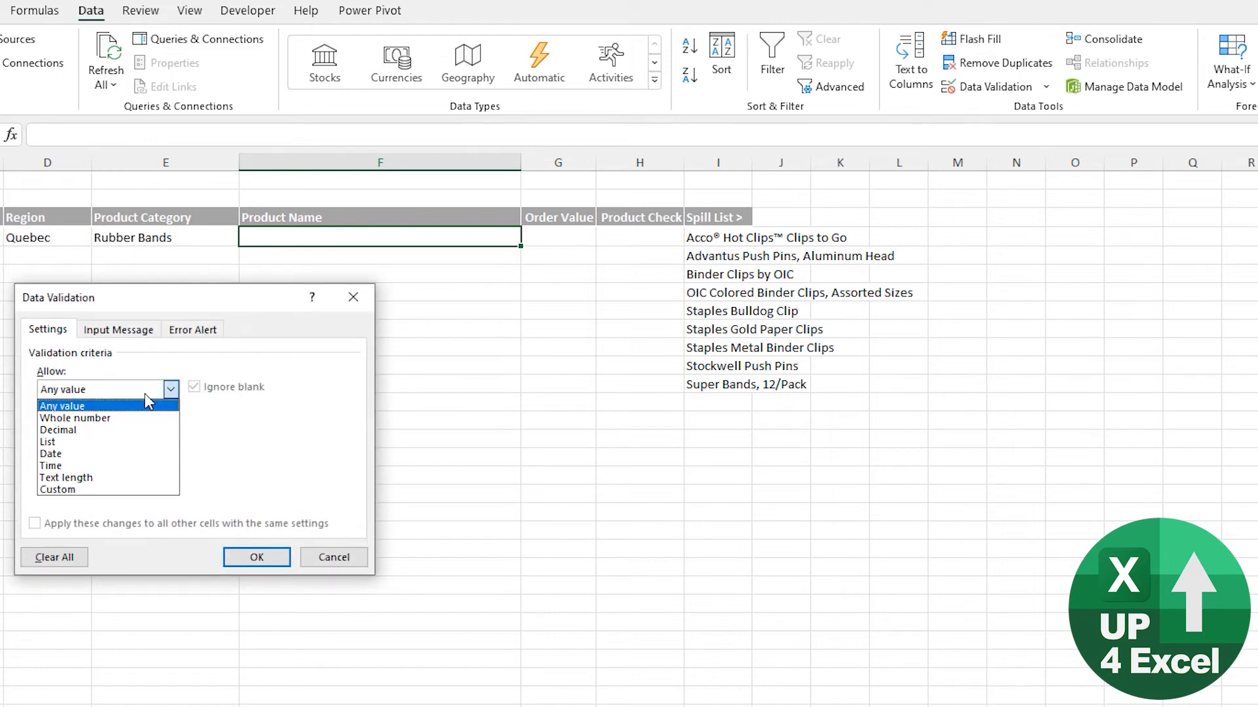
{"action": "left_click", "coordinate": [97, 442]}
{"action": "left_click", "coordinate": [152, 464]}
{"action": "left_click", "coordinate": [703, 242]}
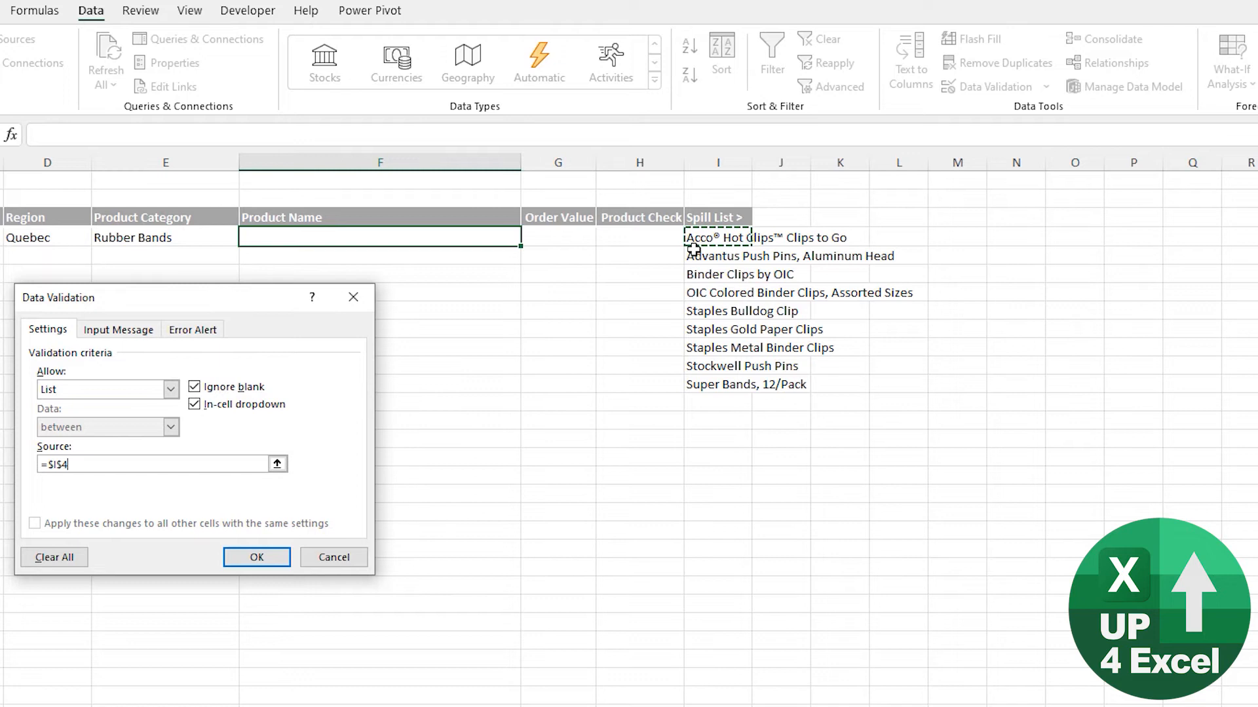
{"action": "type", "text": "#"}
{"action": "left_click", "coordinate": [257, 557]}
Step: Choose OIC Colored Binder Clips, Assorted Sizes as the product name in F4 from its drop-down list
{"action": "left_click", "coordinate": [528, 234]}
{"action": "left_click", "coordinate": [429, 232]}
{"action": "left_click", "coordinate": [529, 238]}
{"action": "left_click", "coordinate": [457, 290]}
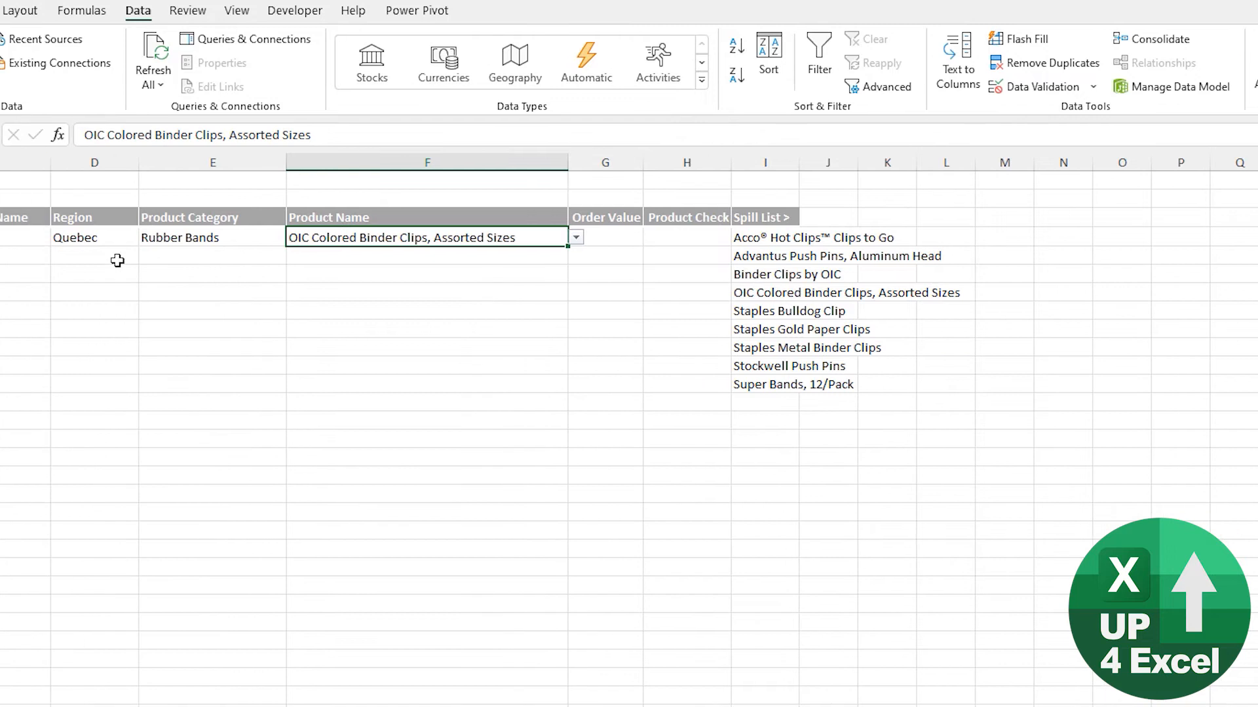
Step: Fill in row 5 with the region Northwest and the product category Bookcases
{"action": "scroll", "coordinate": [112, 267], "scroll_direction": "left", "scroll_amount": 3}
{"action": "left_click", "coordinate": [308, 256]}
{"action": "left_click", "coordinate": [335, 256]}
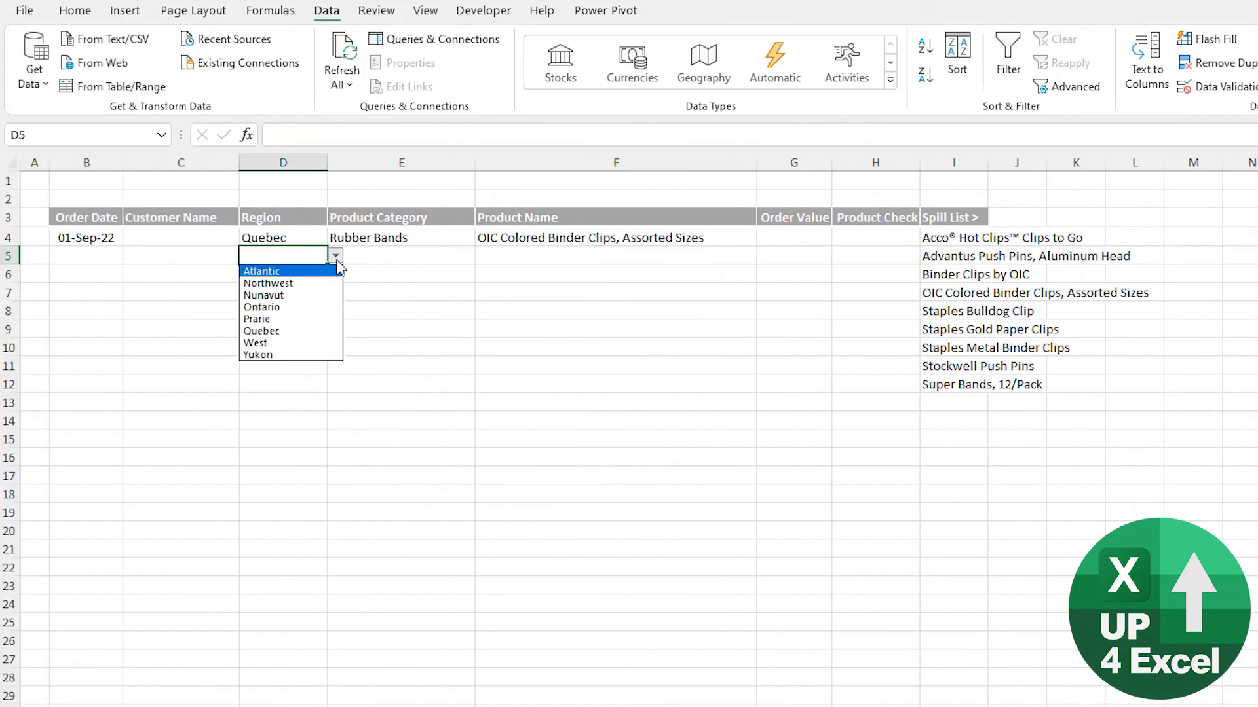
{"action": "left_click", "coordinate": [302, 283]}
{"action": "left_click", "coordinate": [471, 258]}
{"action": "left_click", "coordinate": [483, 259]}
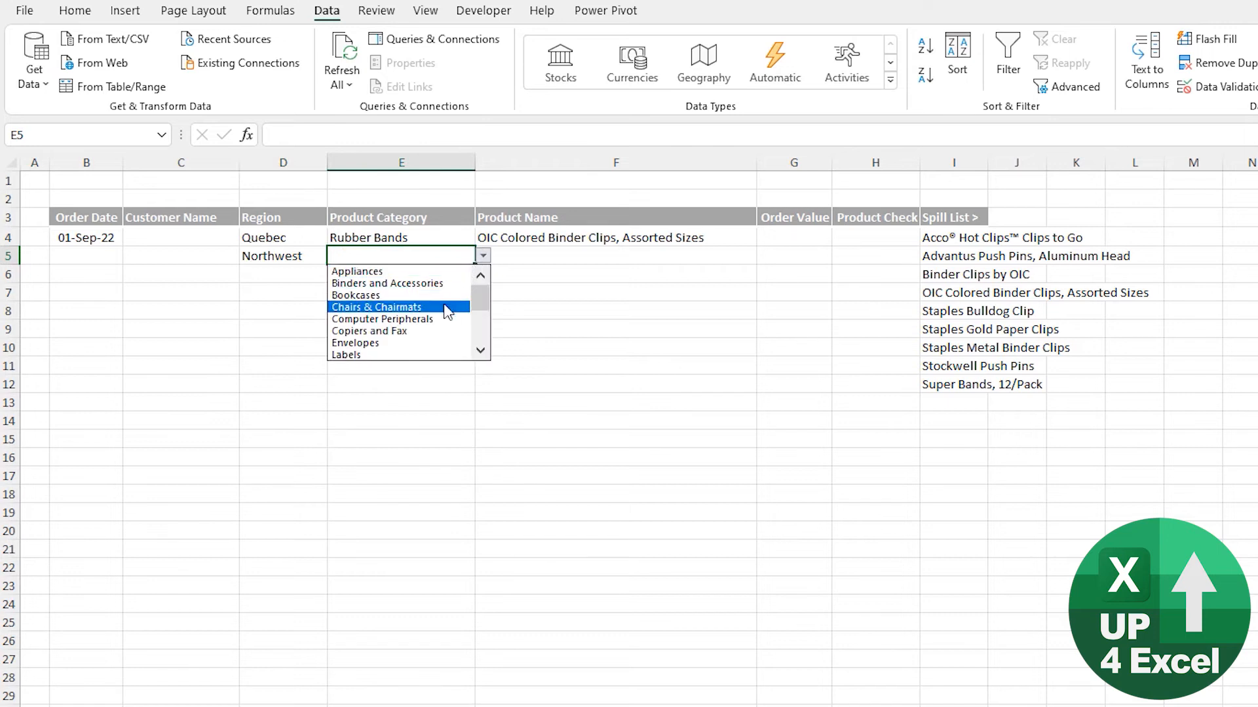
{"action": "left_click", "coordinate": [367, 298]}
{"action": "left_click", "coordinate": [677, 257]}
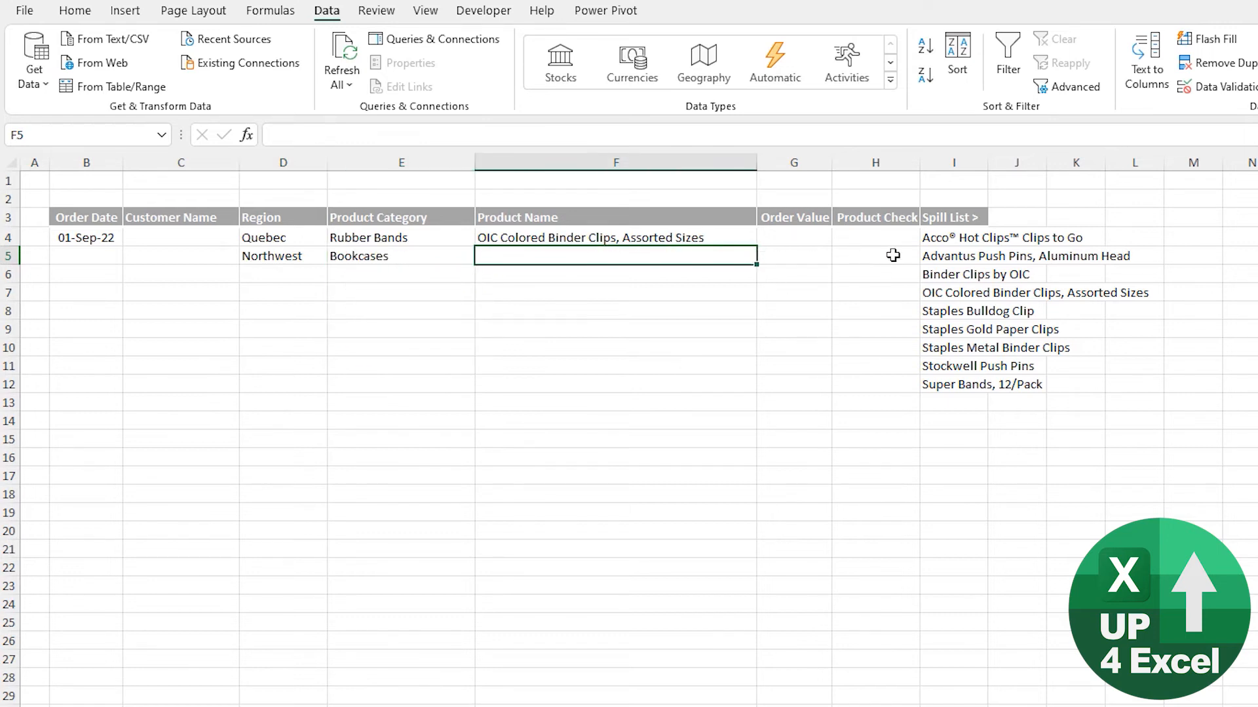
Step: Copy the product list formula from I4 into I5
{"action": "left_click", "coordinate": [943, 239]}
{"action": "key", "text": "ctrl+c"}
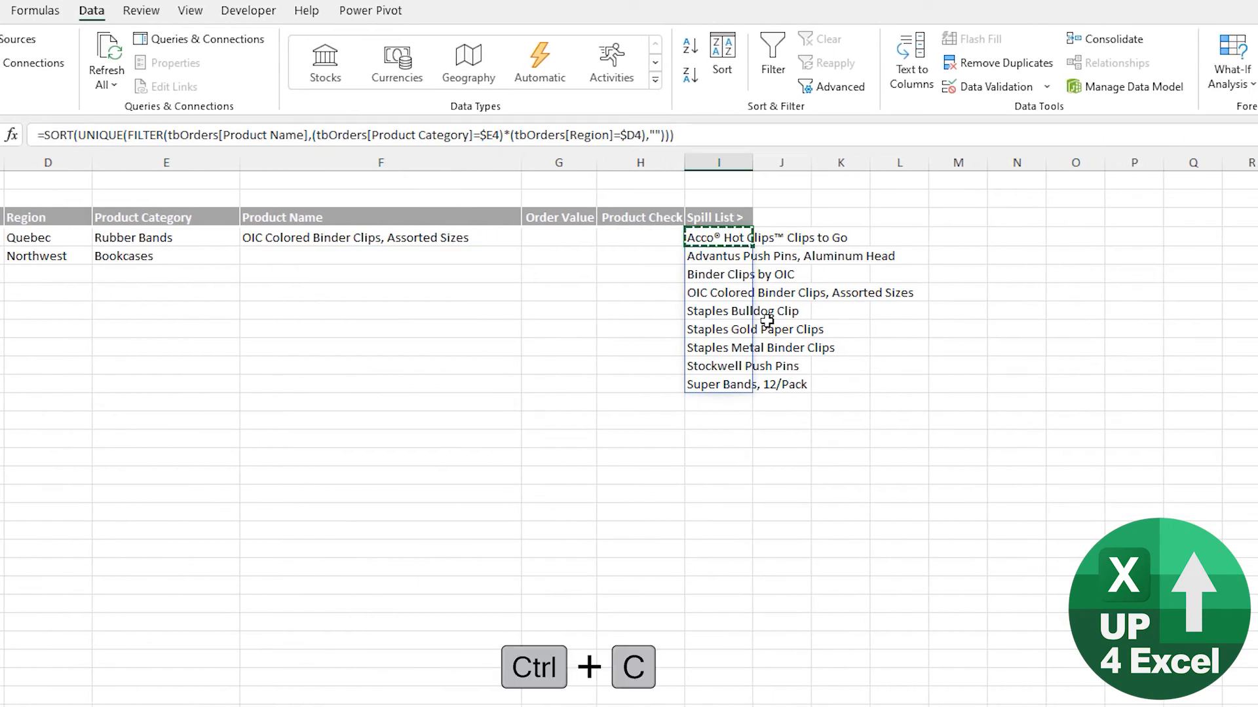
{"action": "key", "text": "Down"}
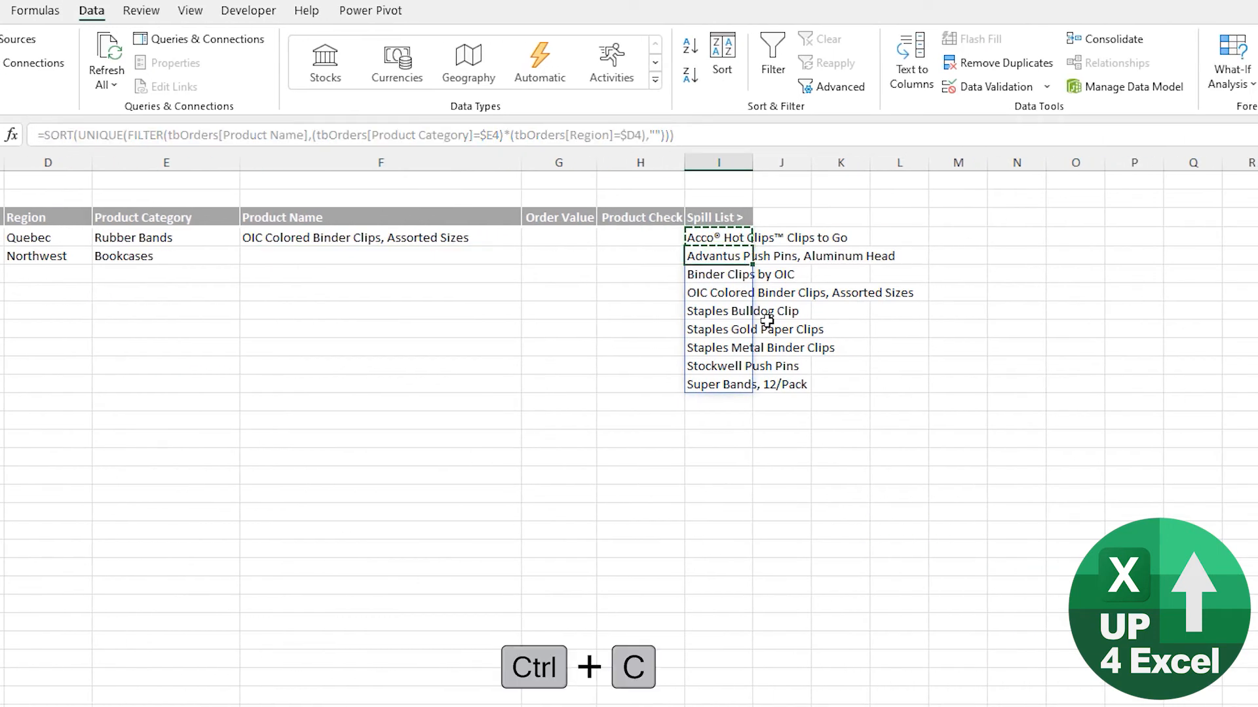
{"action": "key", "text": "ctrl+v"}
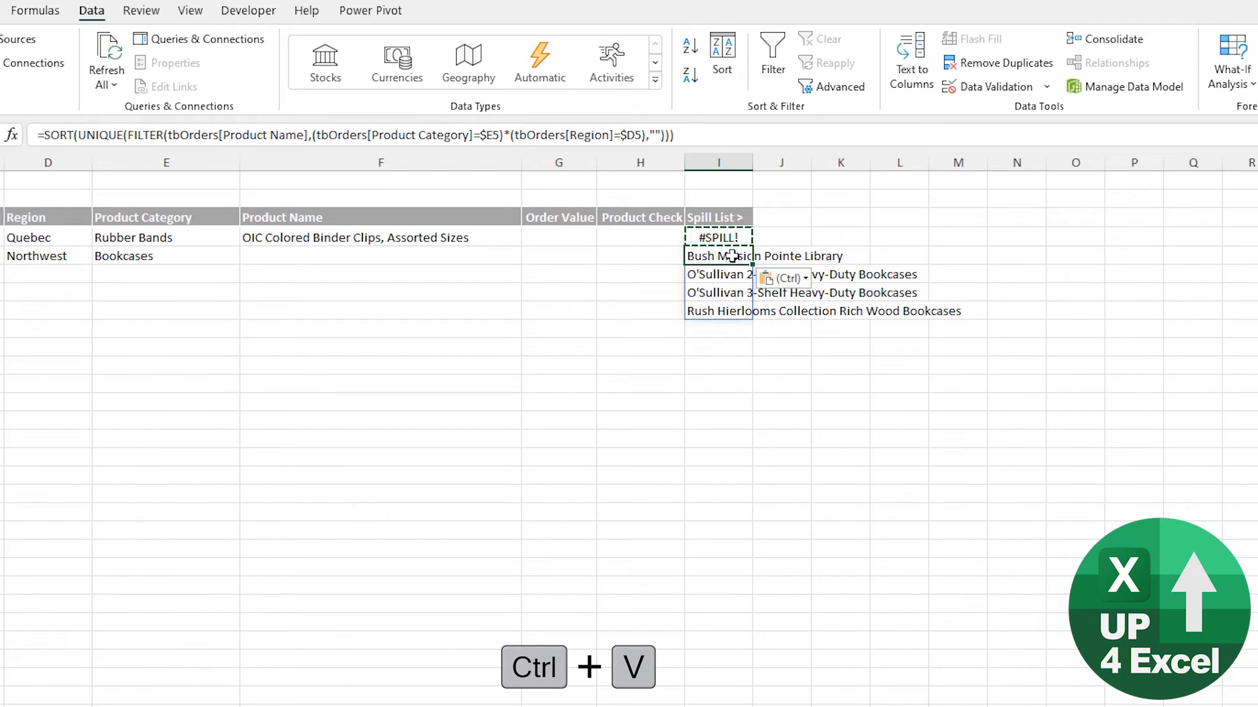
Step: Check the I4 formula and its spill range, the F5 cell and the options offered by the F4 drop-down
{"action": "left_click", "coordinate": [712, 239]}
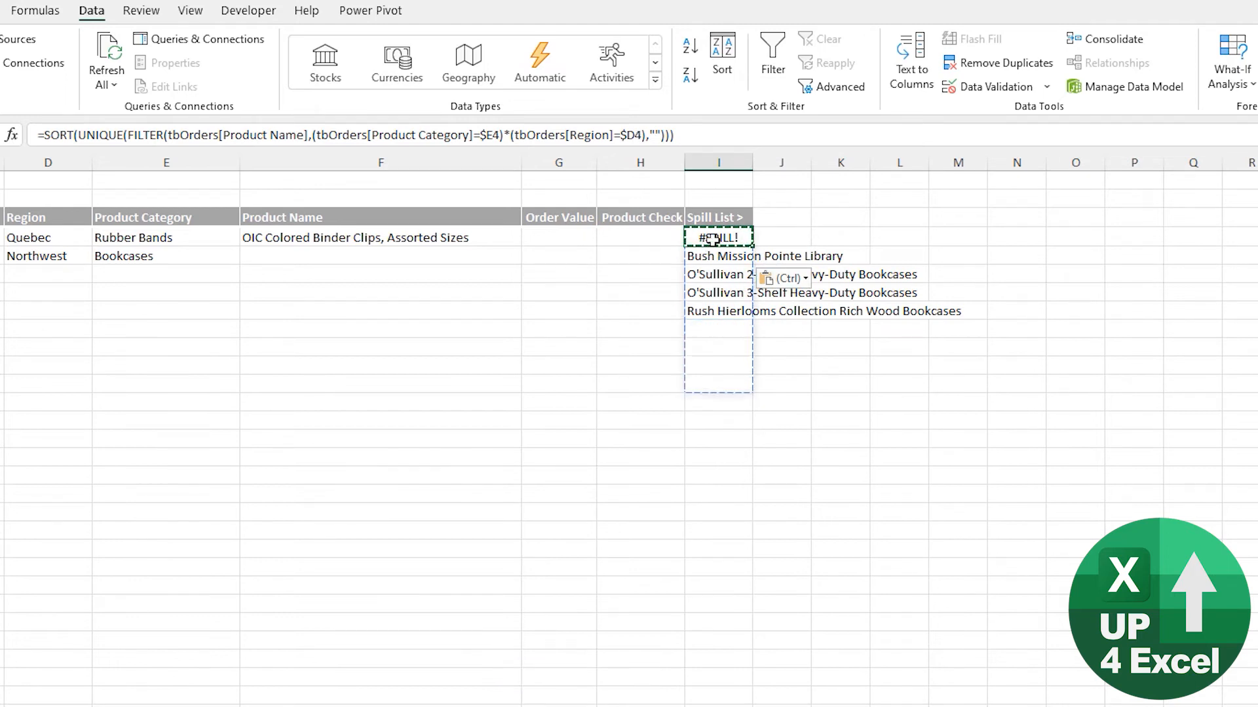
{"action": "left_click", "coordinate": [393, 256]}
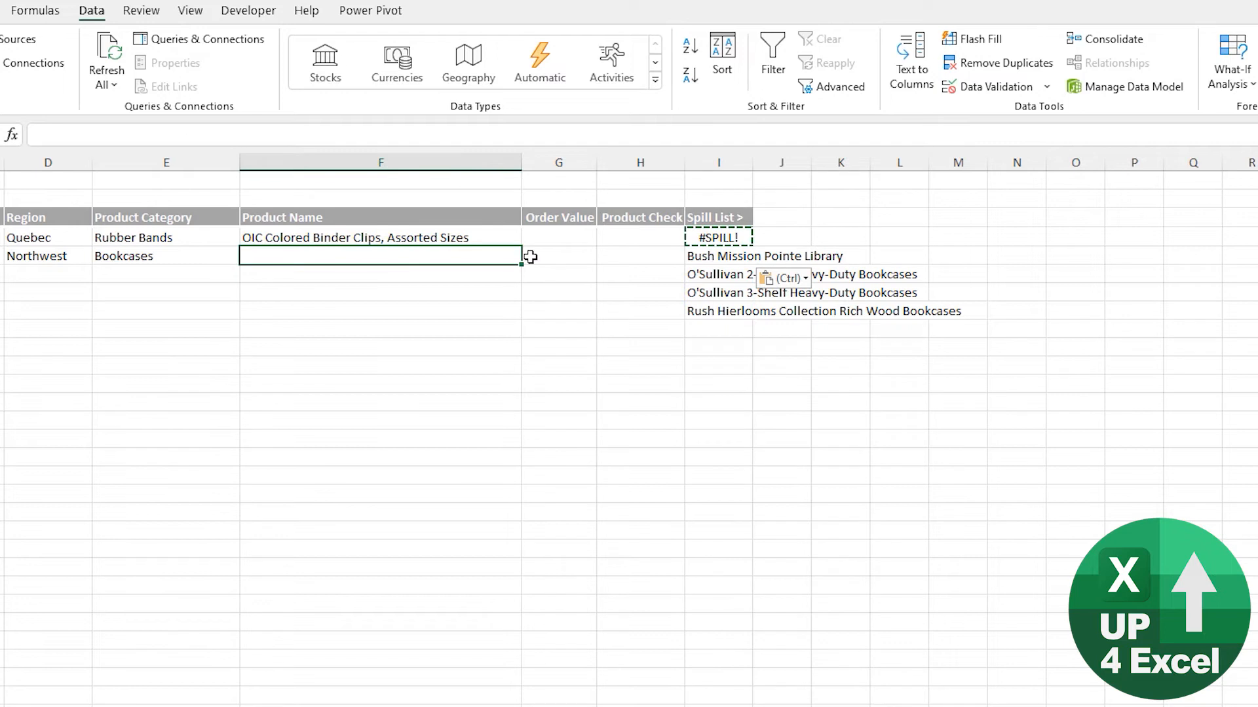
{"action": "left_click", "coordinate": [500, 237]}
{"action": "left_click", "coordinate": [529, 237]}
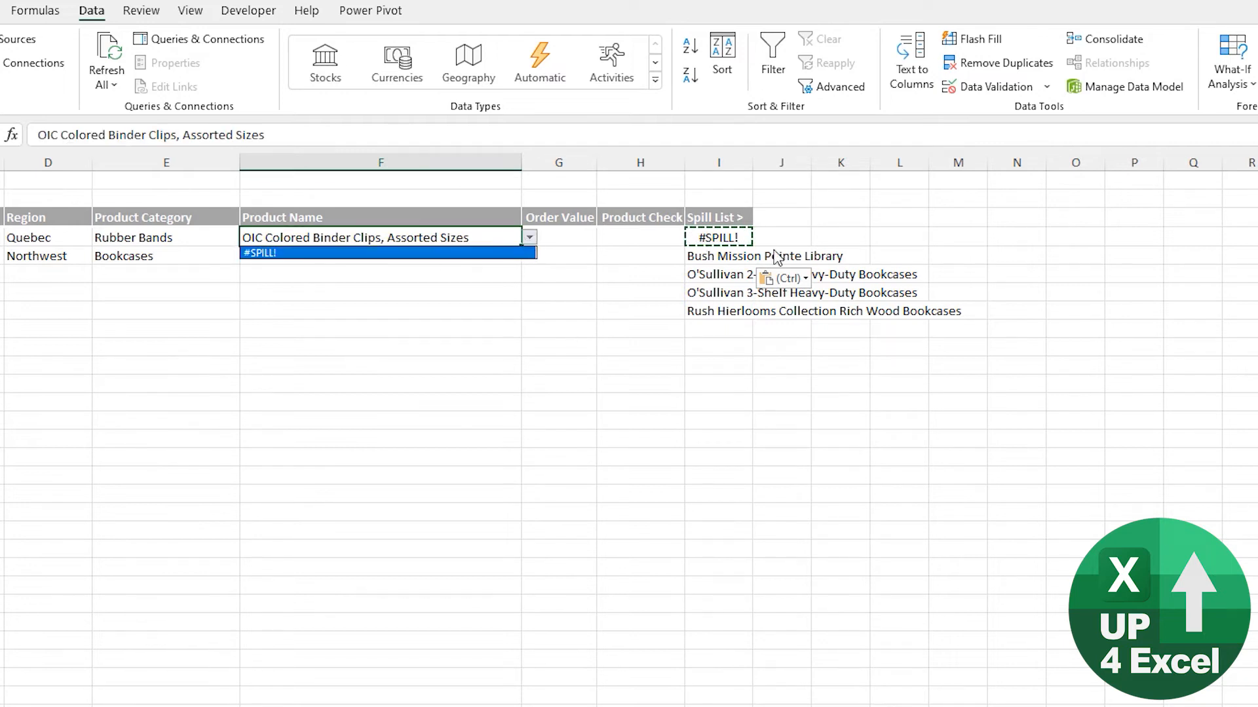
Step: Fill the I5 product list formula down the Spill List column to I13
{"action": "left_click", "coordinate": [739, 261]}
{"action": "left_click", "coordinate": [758, 258]}
{"action": "left_click_drag", "start_coordinate": [755, 265], "coordinate": [746, 406]}
{"action": "left_click", "coordinate": [59, 256]}
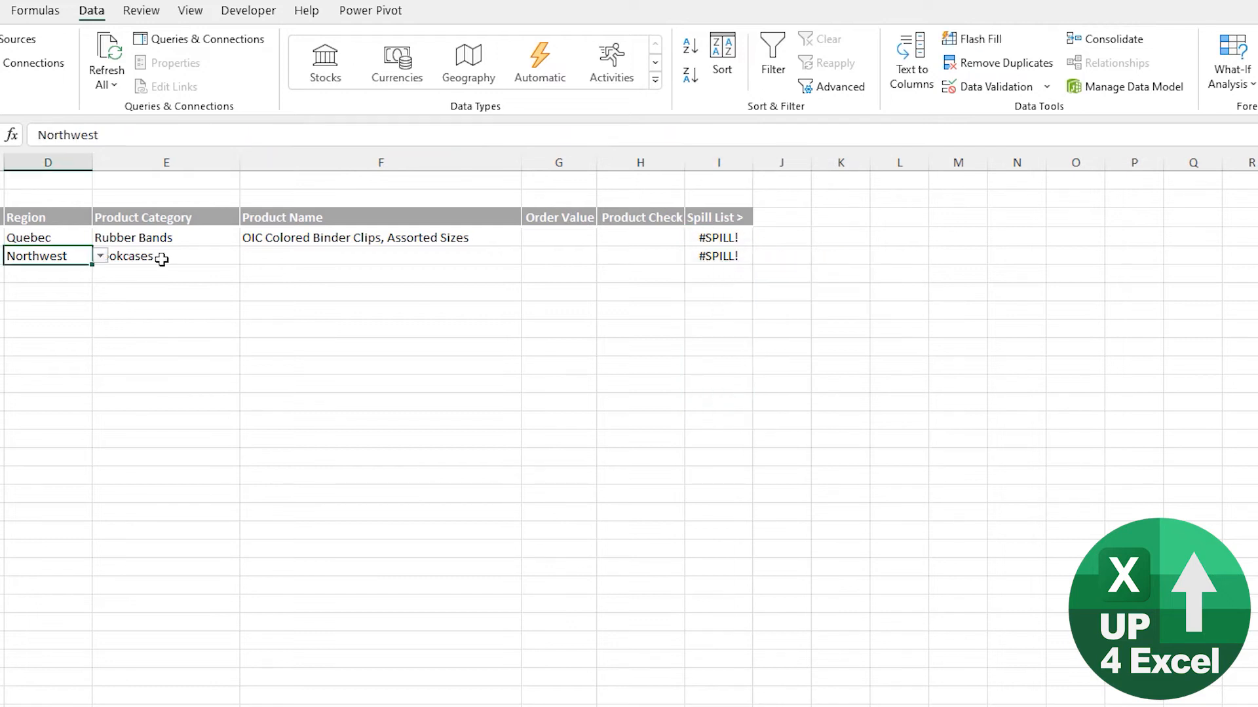
Step: Clear the row 5 entries and wrap the I4 product list formula in TRANSPOSE so it spills across the row
{"action": "key", "text": "ctrl+shift+Right"}
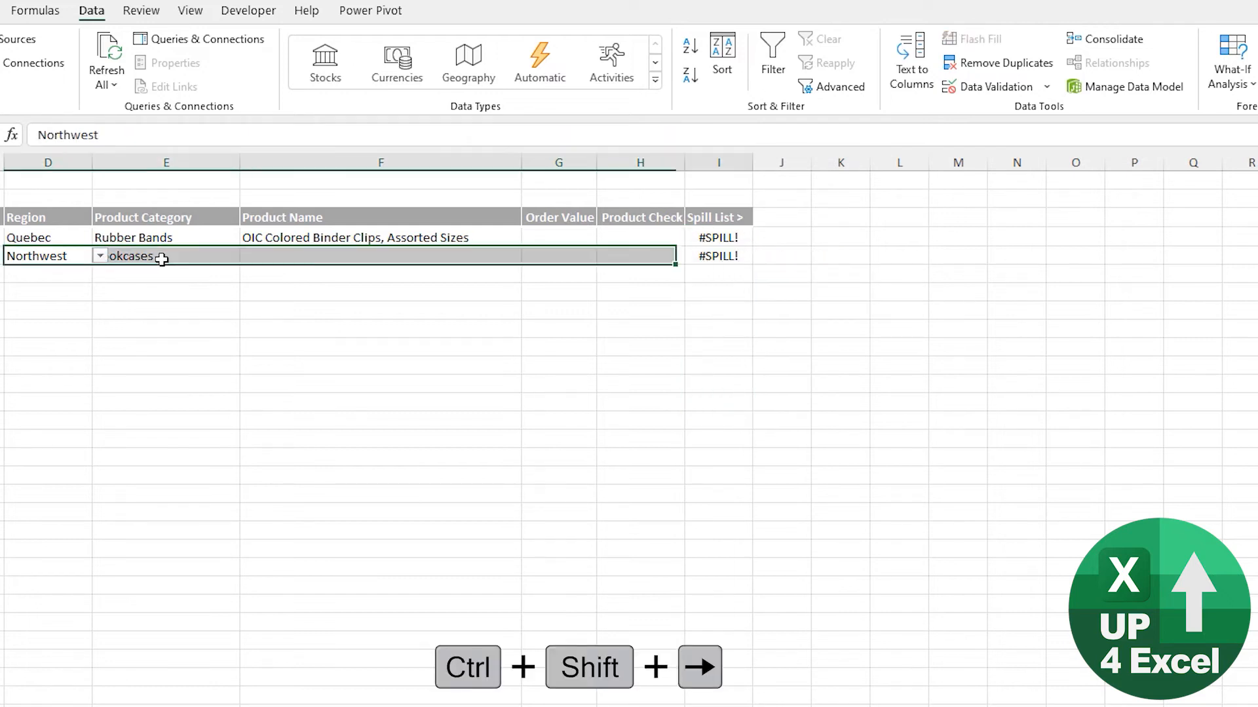
{"action": "key", "text": "Delete"}
{"action": "left_click", "coordinate": [718, 237]}
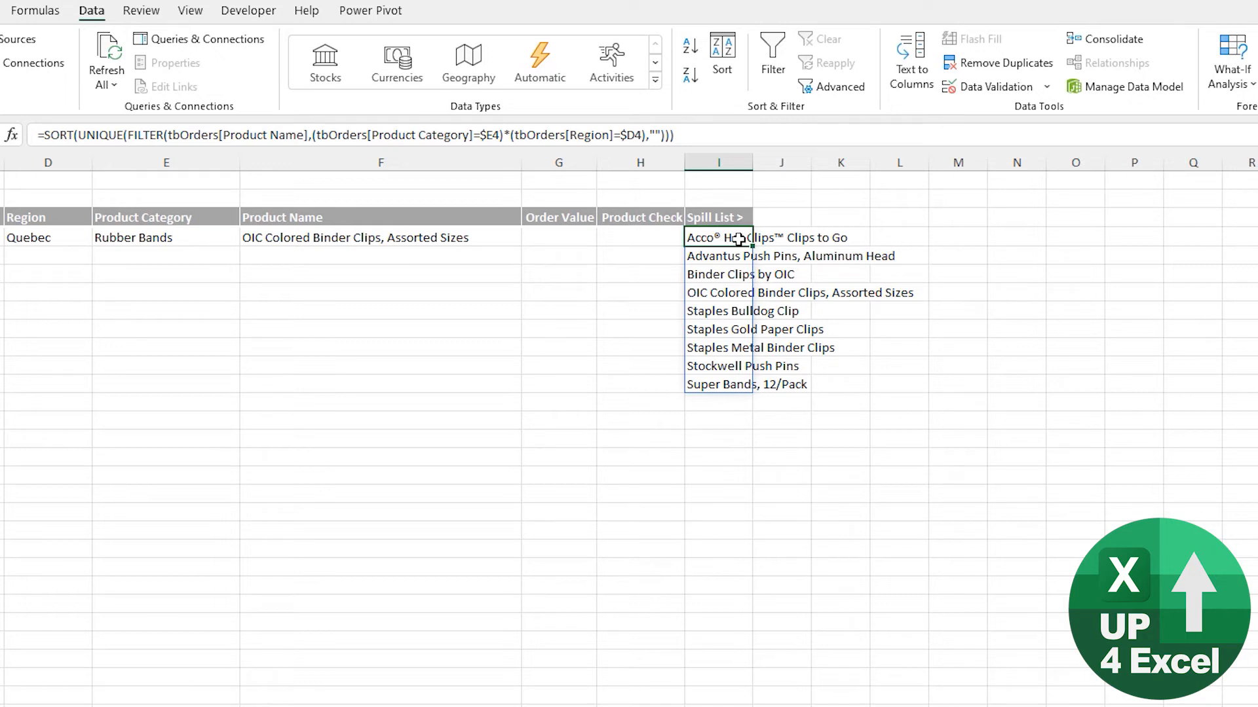
{"action": "key", "text": "F2"}
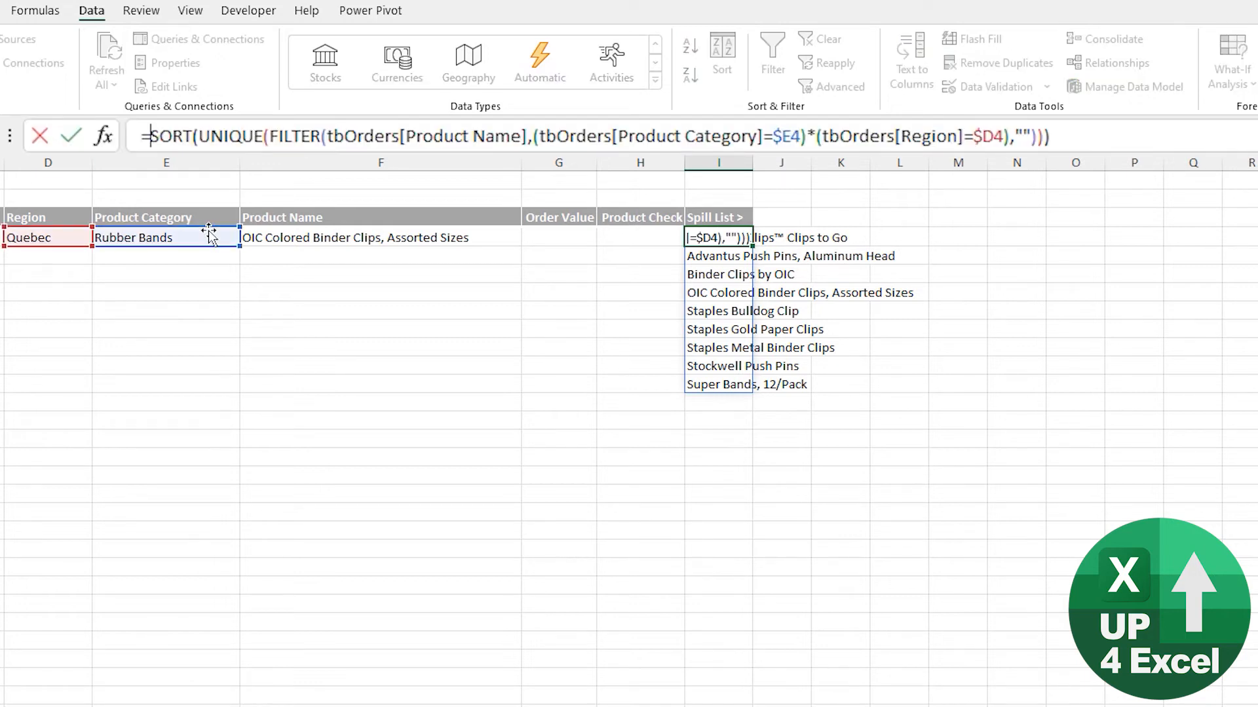
{"action": "type", "text": "tr"}
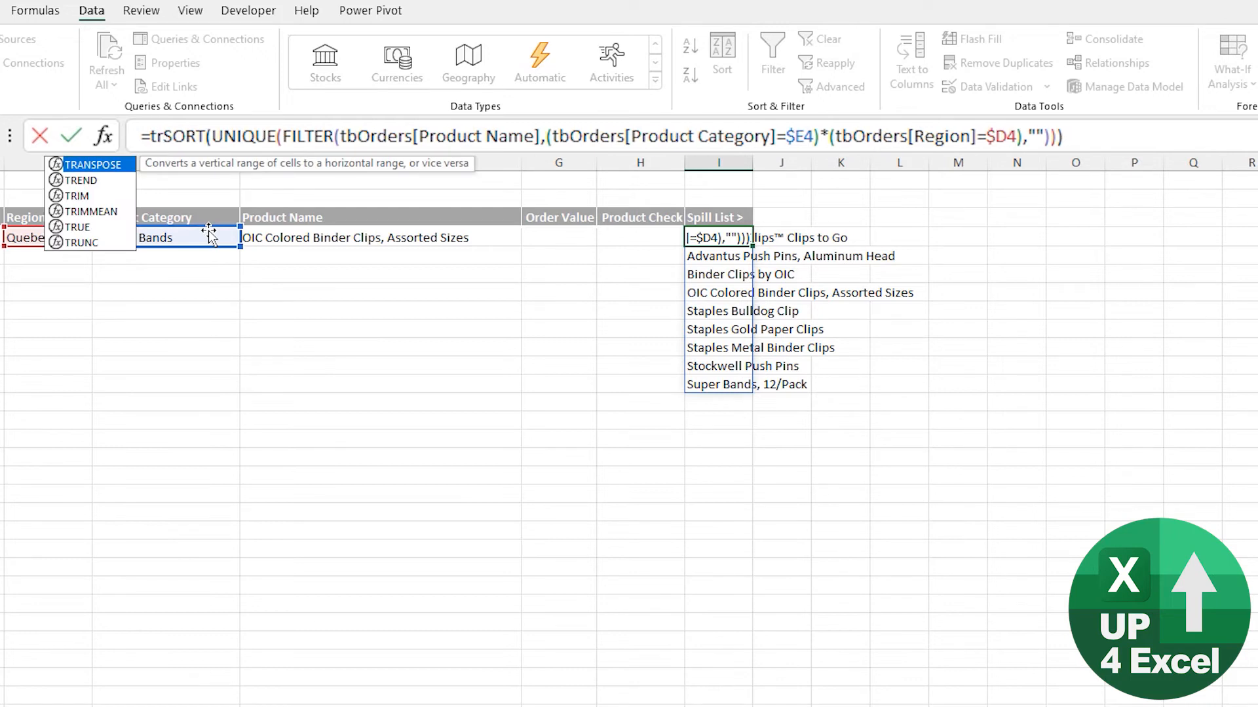
{"action": "key", "text": "Tab"}
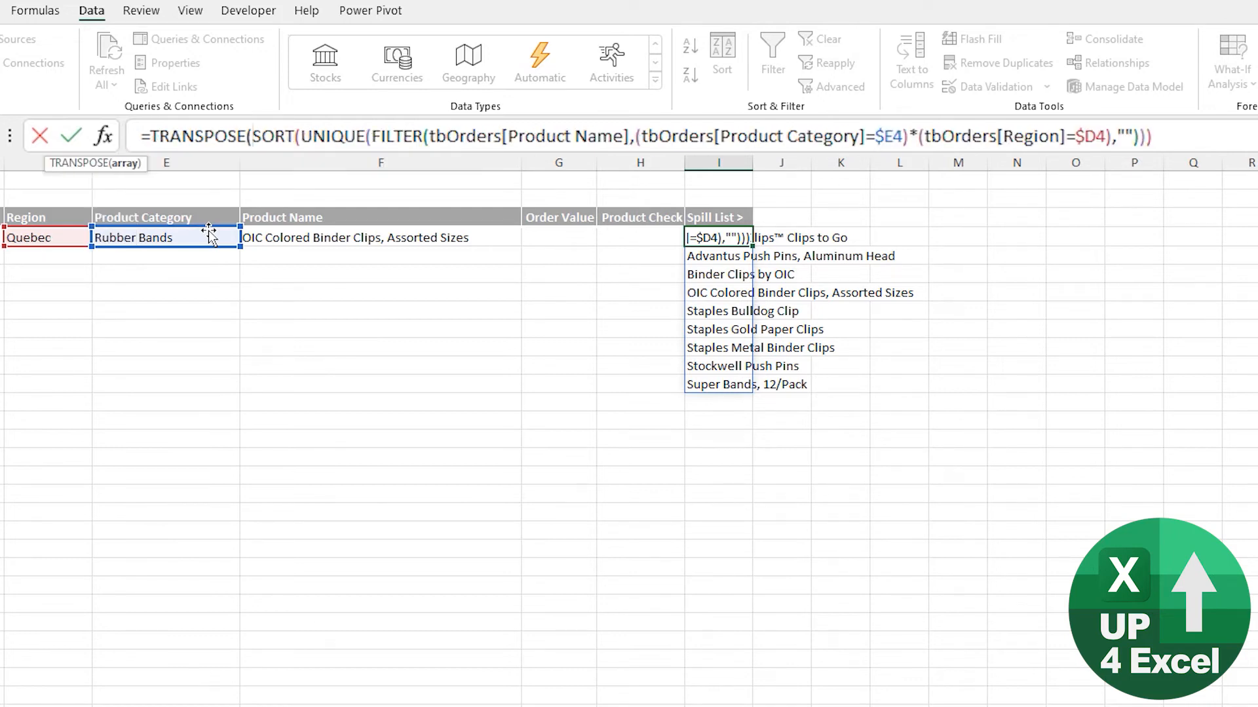
{"action": "key", "text": "ctrl+End"}
{"action": "type", "text": ")"}
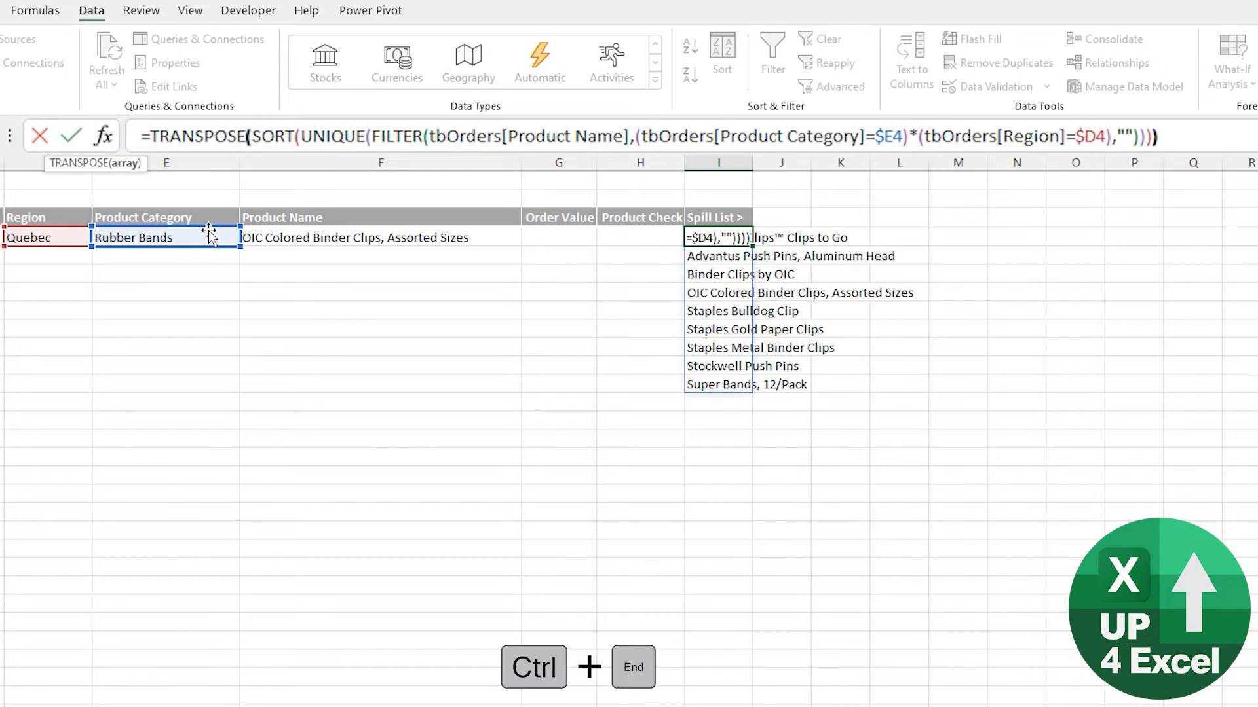
{"action": "key", "text": "Return"}
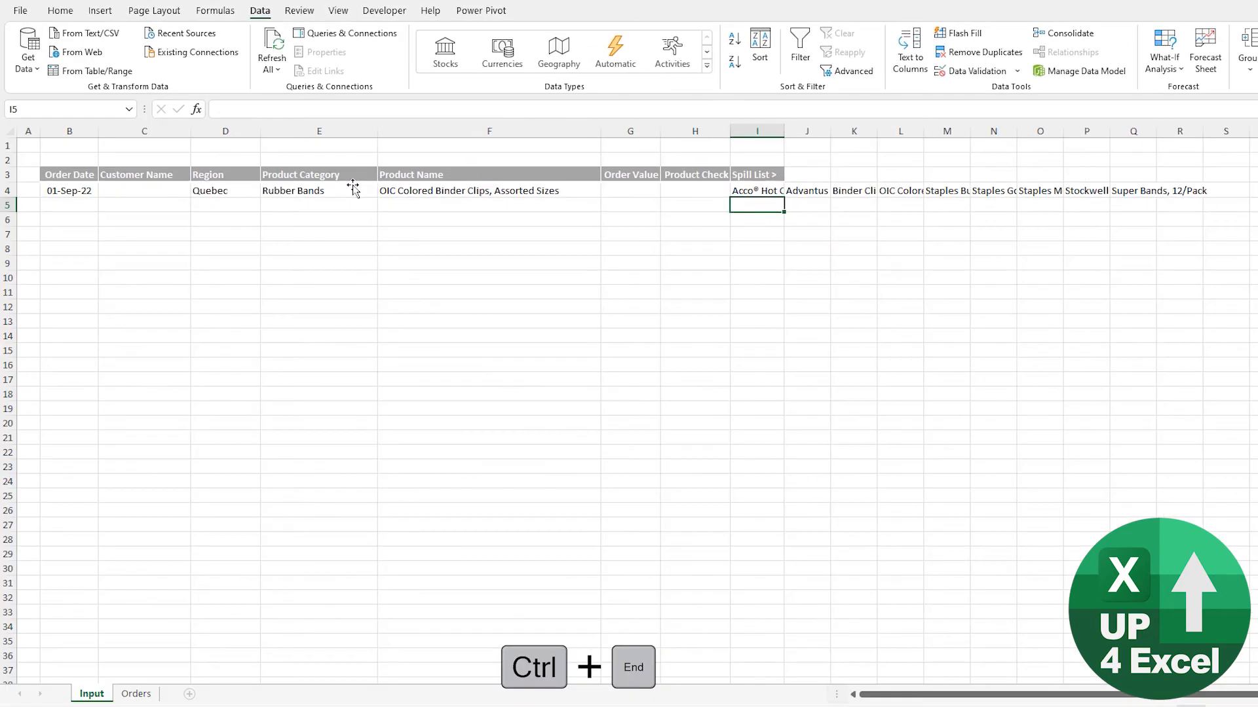
Step: Choose Stockwell Push Pins as the product name in F4
{"action": "key", "text": "Up"}
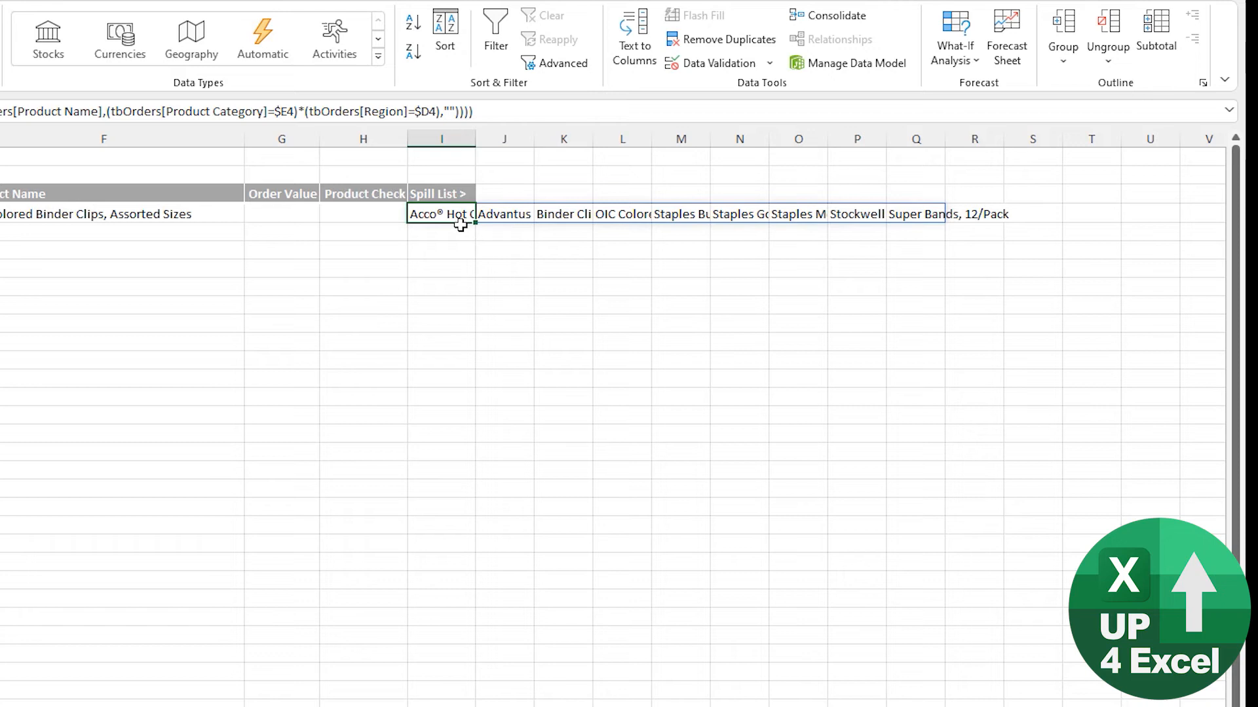
{"action": "left_click", "coordinate": [152, 213]}
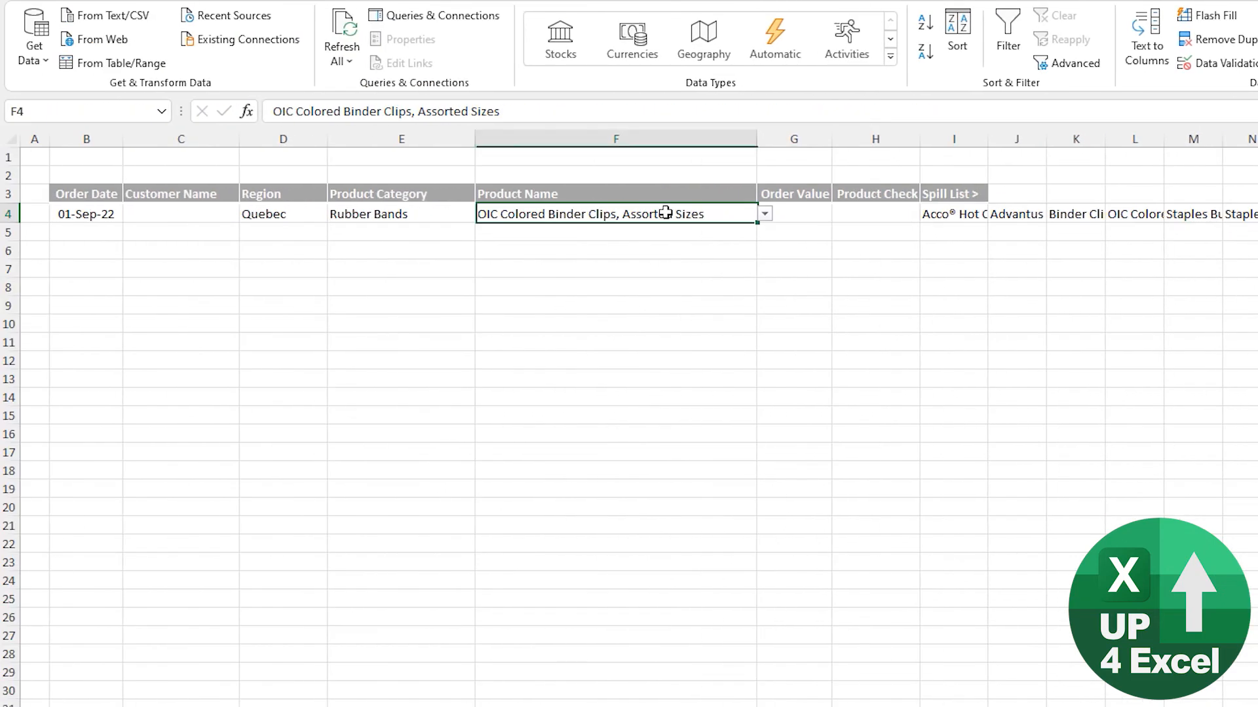
{"action": "left_click", "coordinate": [764, 213]}
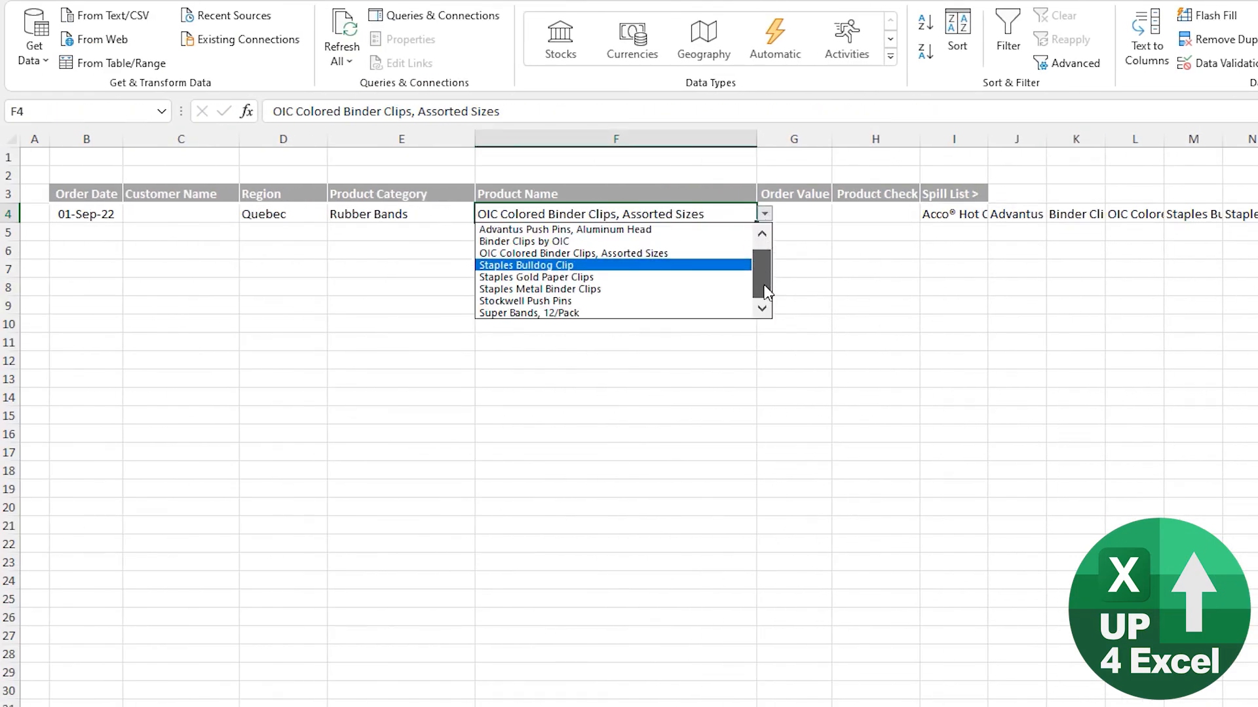
{"action": "left_click", "coordinate": [663, 299]}
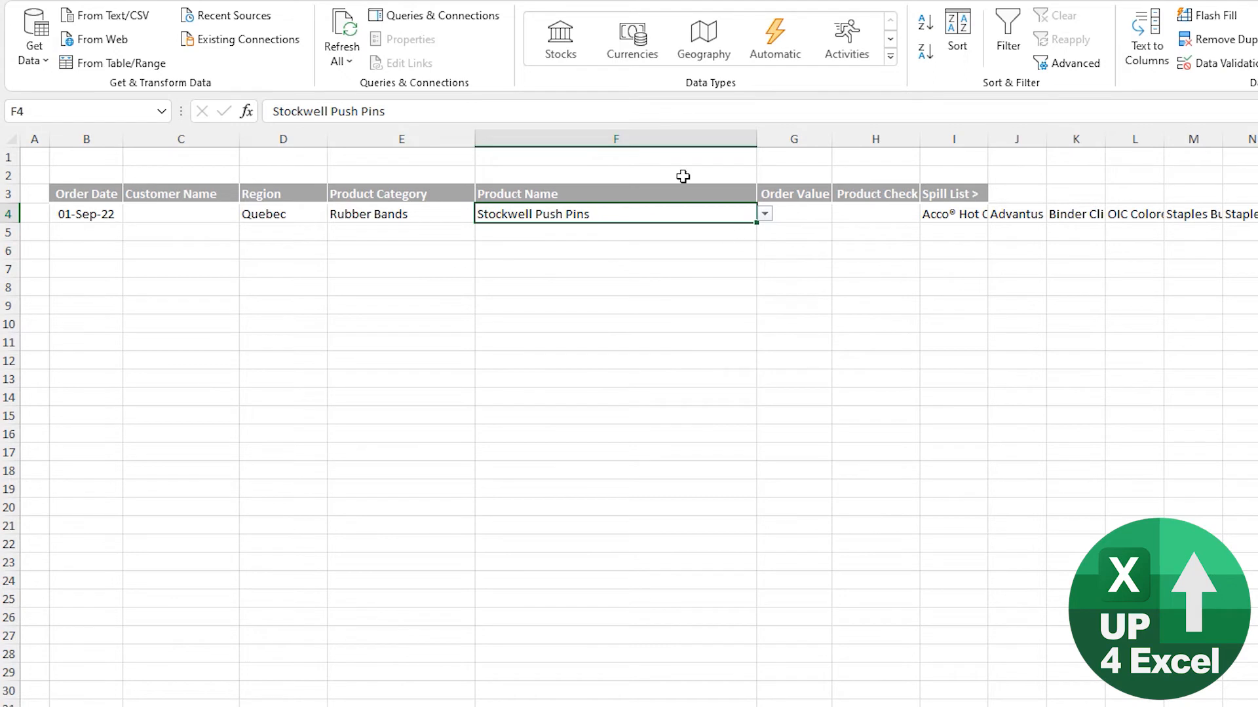
Step: Extend the list validation with source =$I1# to the whole Product Name column, accepting the source error
{"action": "left_click", "coordinate": [688, 134]}
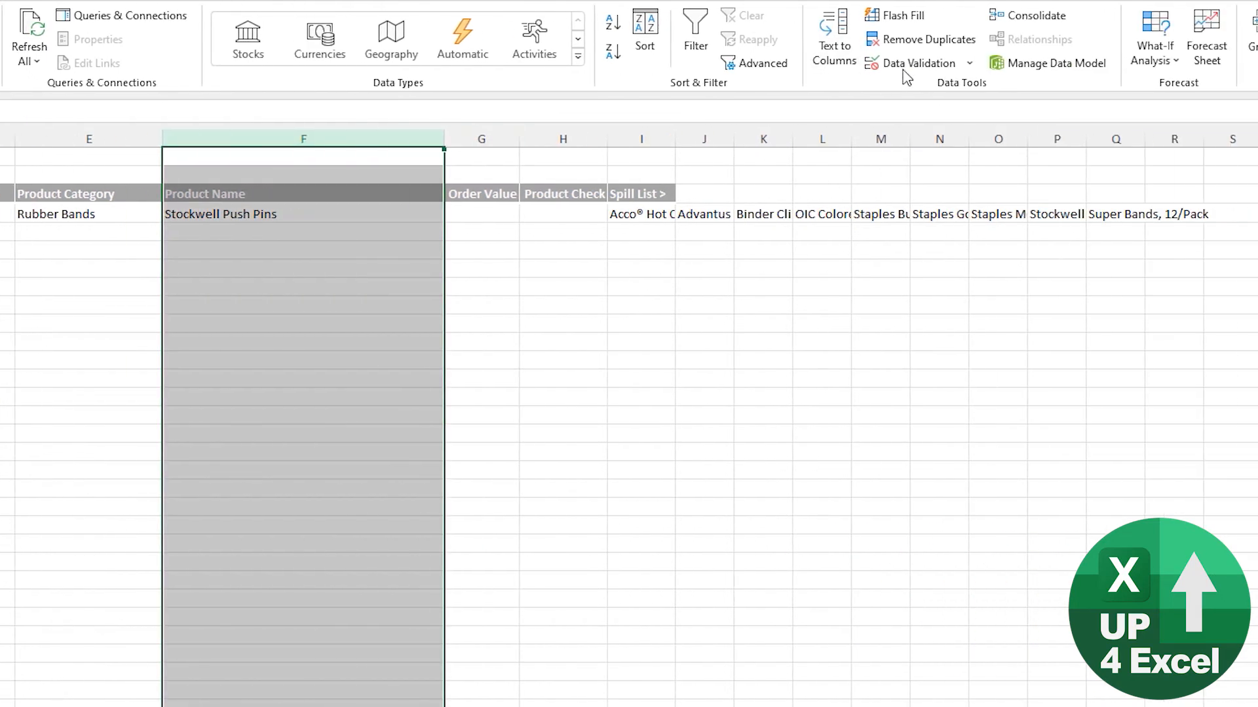
{"action": "left_click", "coordinate": [1206, 65]}
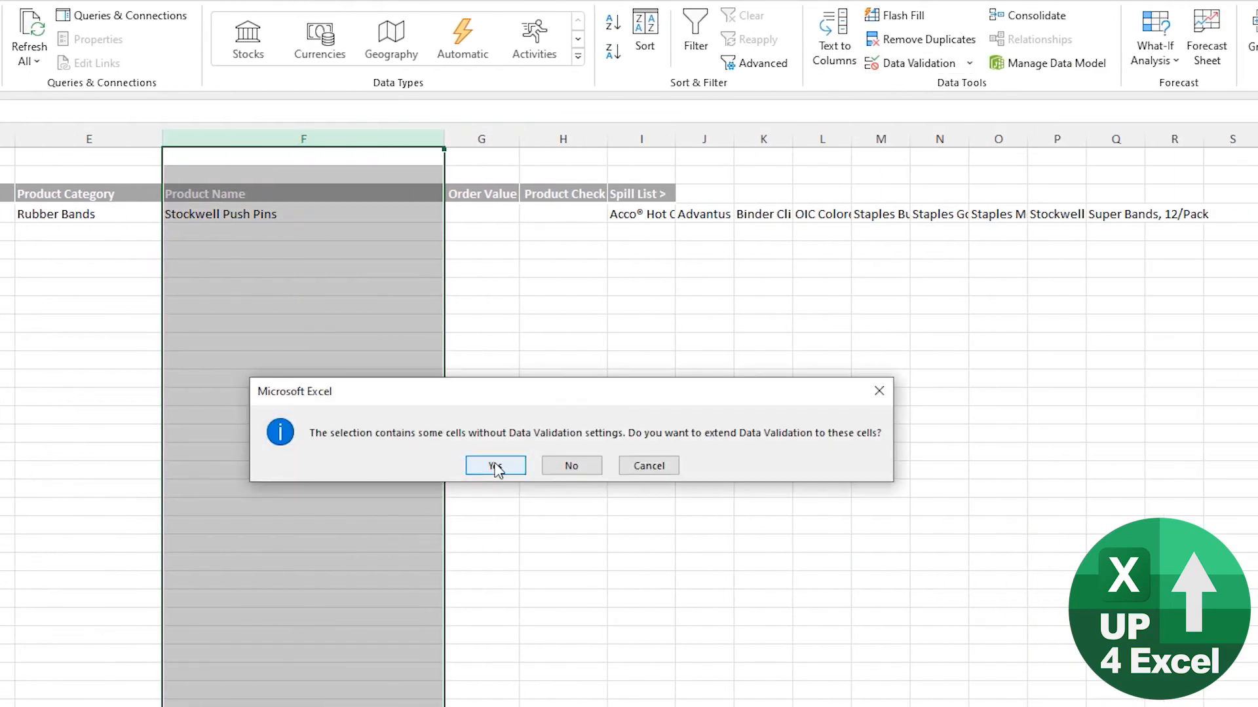
{"action": "left_click", "coordinate": [498, 466]}
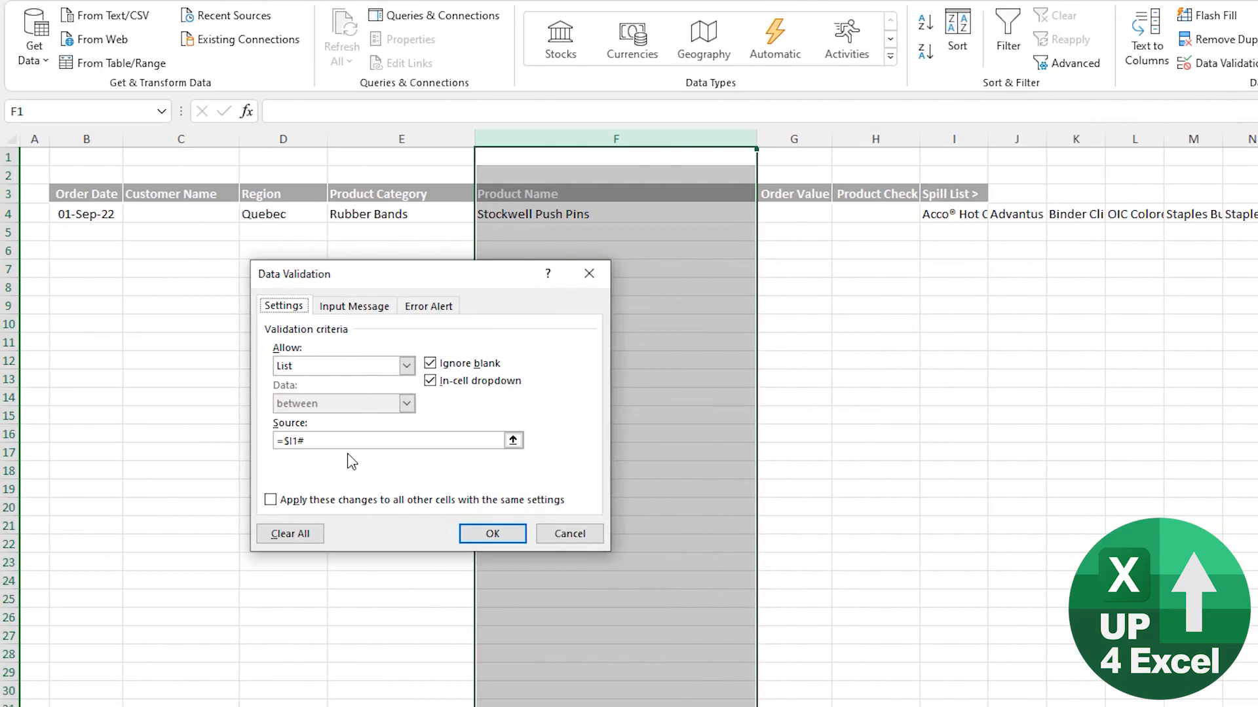
{"action": "left_click", "coordinate": [337, 441]}
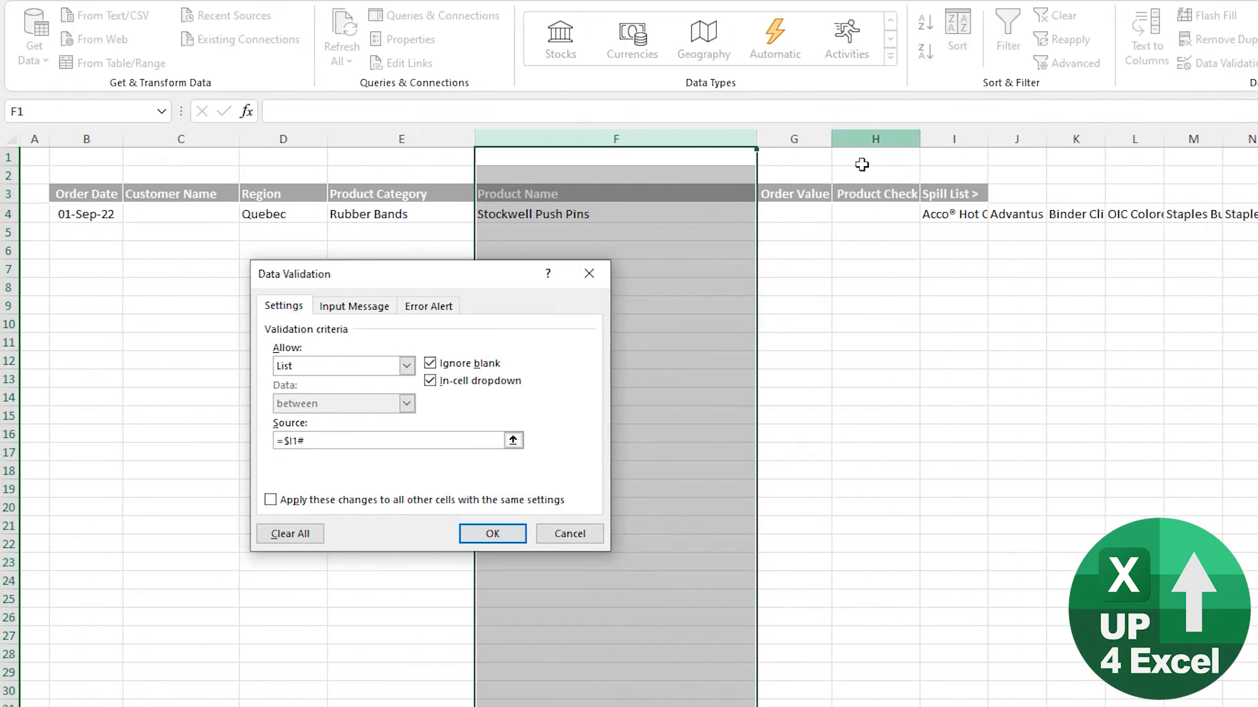
{"action": "left_click", "coordinate": [472, 531]}
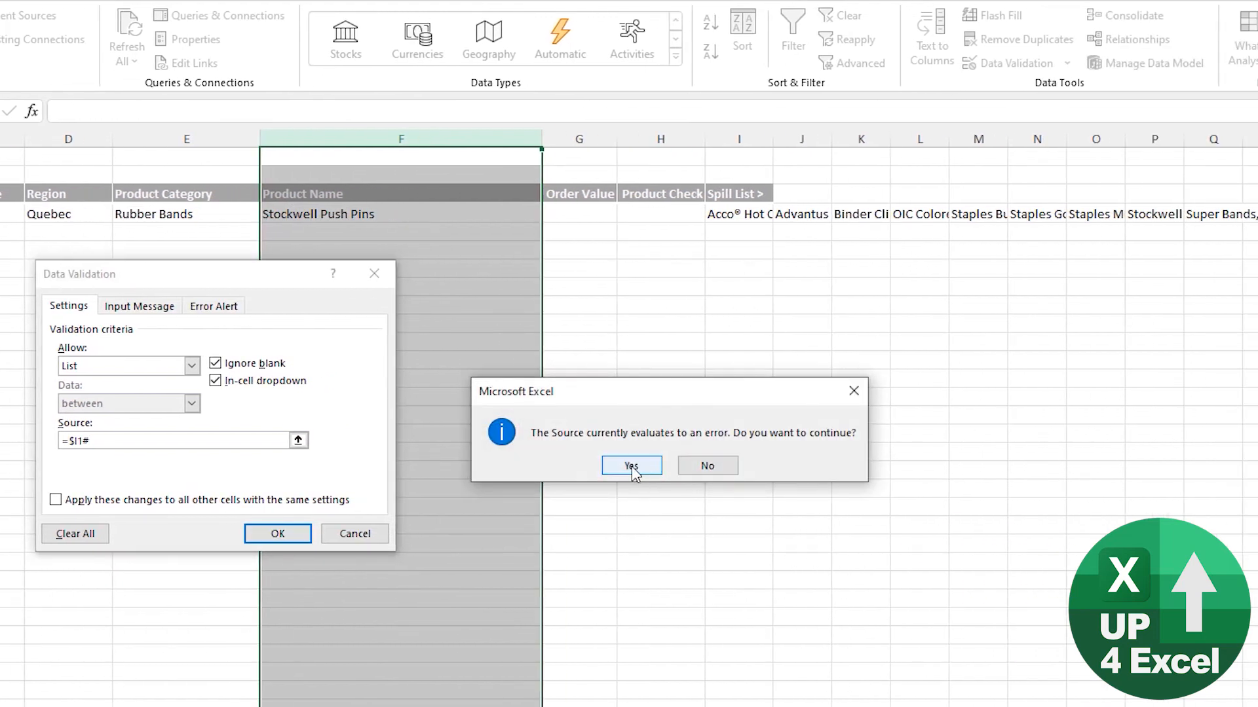
{"action": "left_click", "coordinate": [631, 466]}
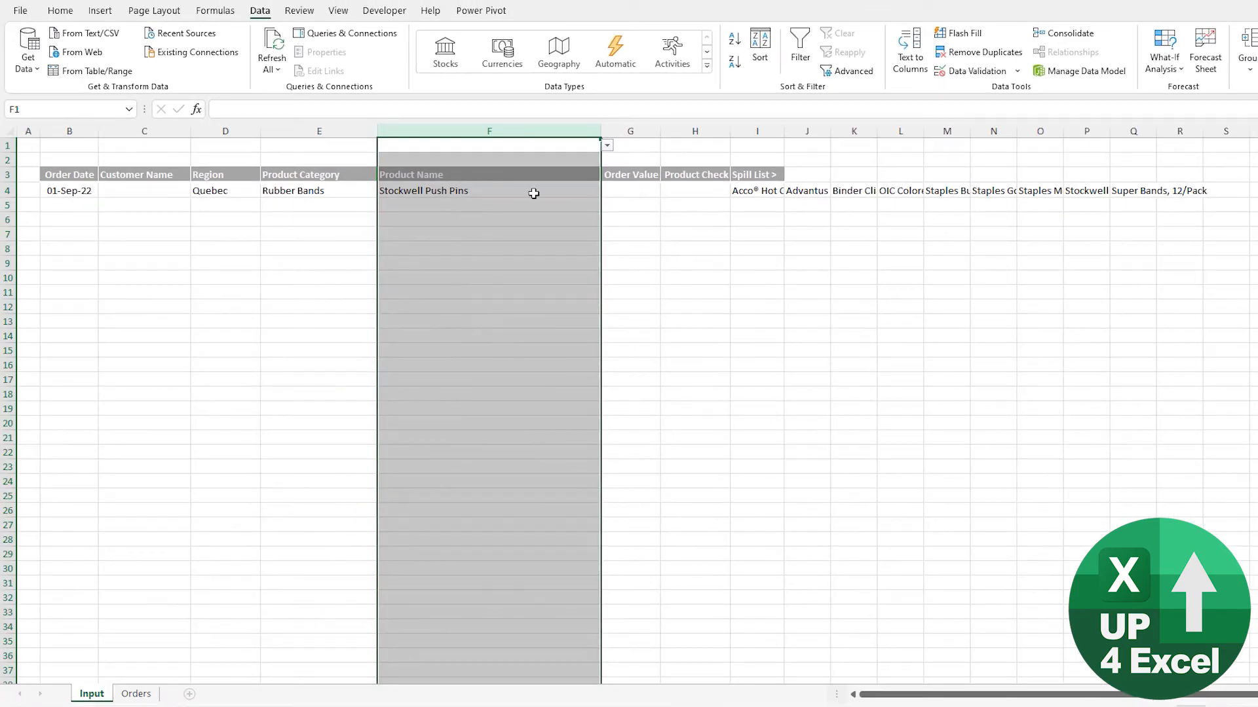
Step: Fill the transposed product list formula from I4 down to I30
{"action": "left_click", "coordinate": [562, 188]}
{"action": "left_click", "coordinate": [759, 191]}
{"action": "left_click_drag", "start_coordinate": [784, 200], "coordinate": [761, 571]}
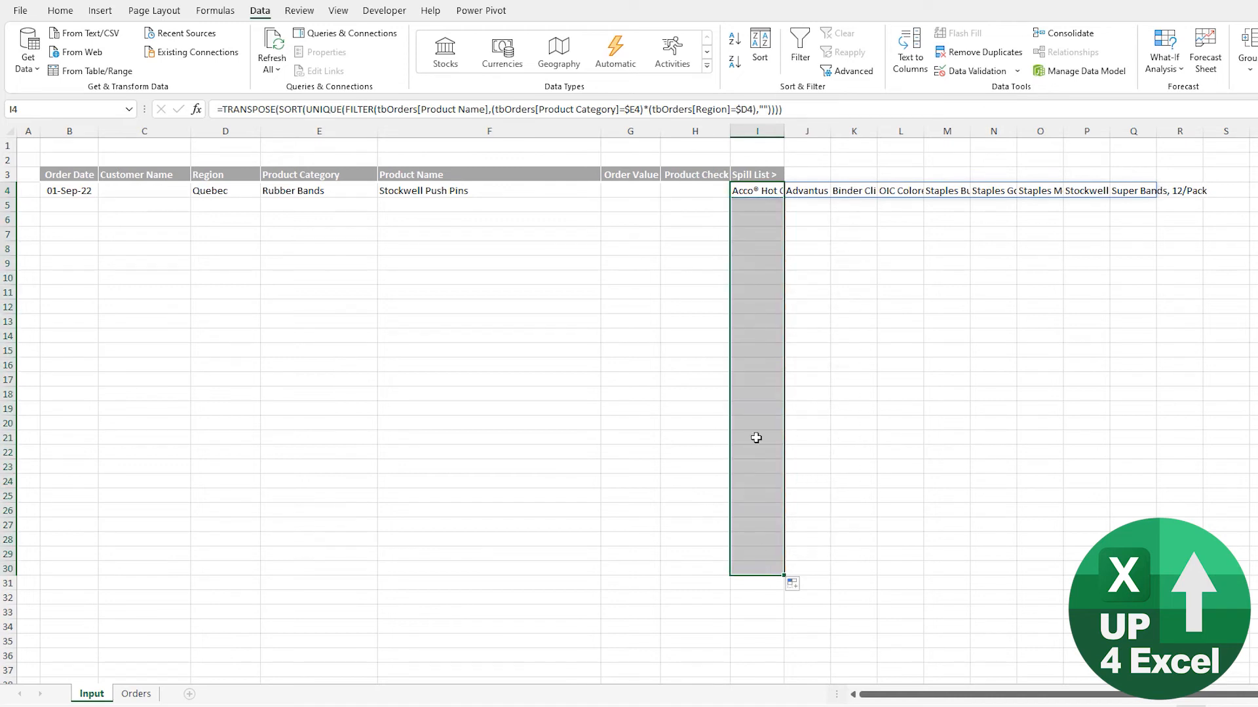
Step: Check the product drop-down in F5 while row 5 has no region or category
{"action": "left_click", "coordinate": [431, 206]}
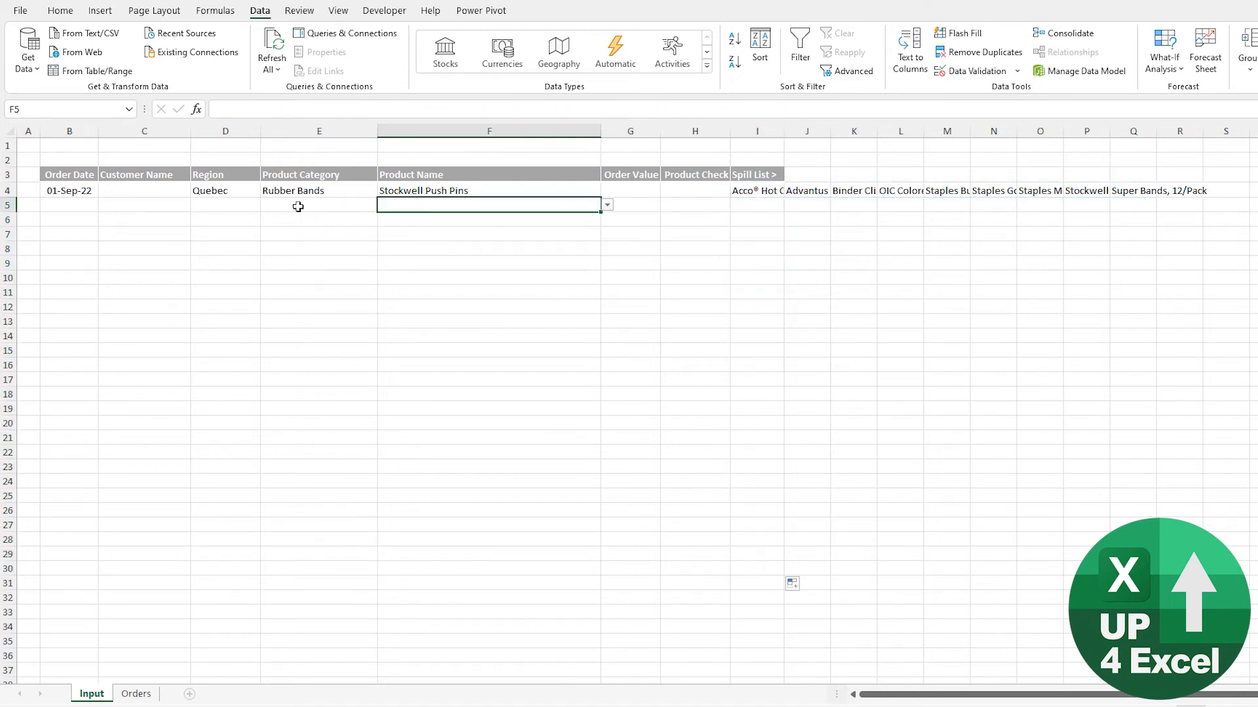
{"action": "left_click", "coordinate": [606, 206]}
{"action": "left_click", "coordinate": [606, 206]}
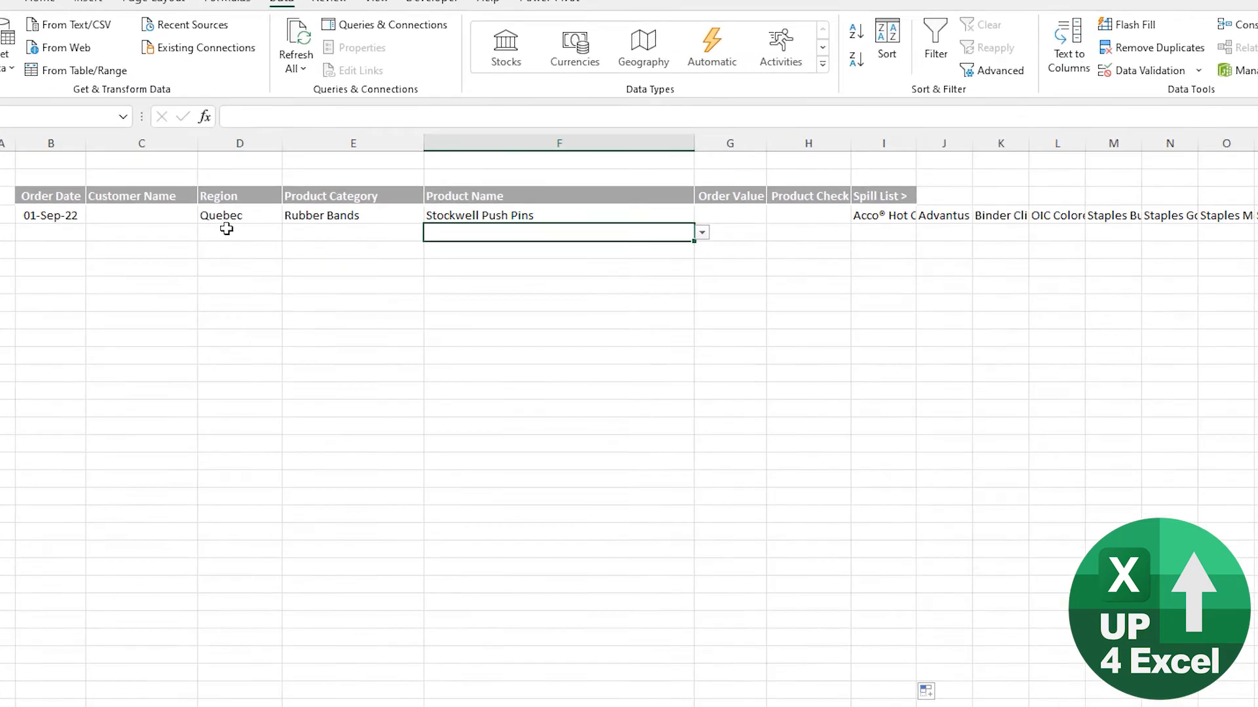
Step: Set the region to West and the product category to Chairs & Chairmats in row 5
{"action": "left_click", "coordinate": [226, 229]}
{"action": "left_click", "coordinate": [290, 232]}
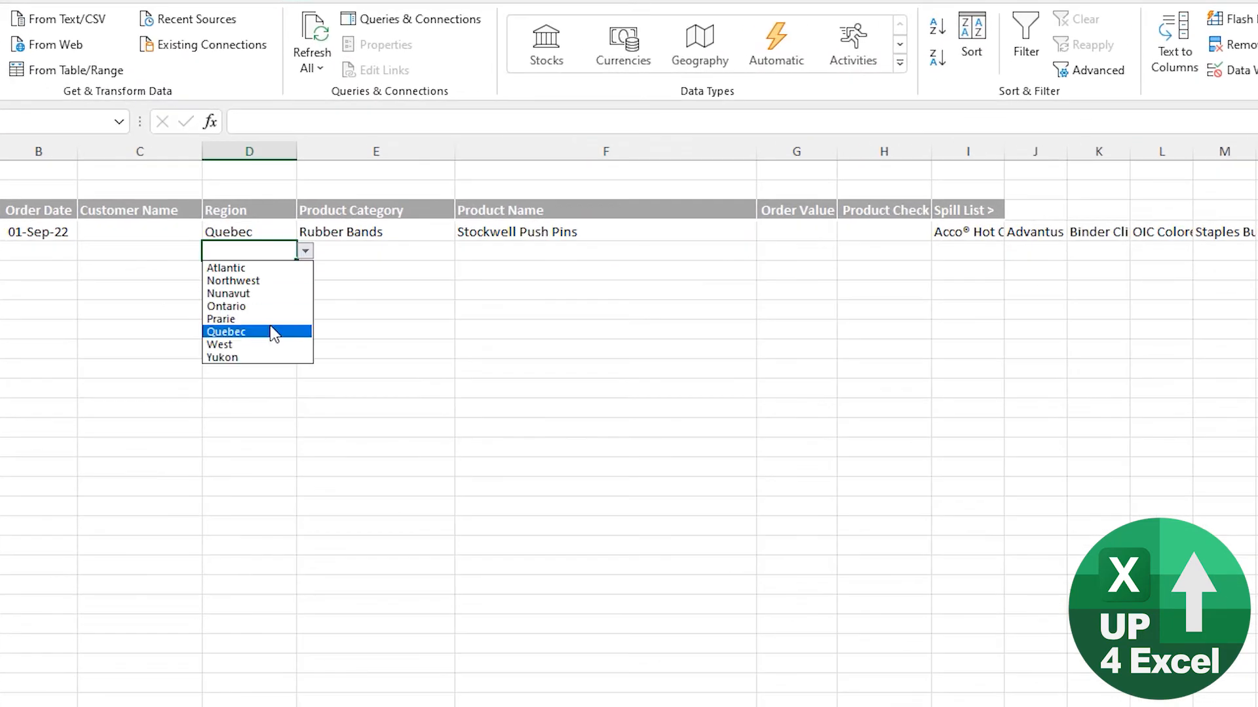
{"action": "left_click", "coordinate": [260, 347]}
{"action": "left_click", "coordinate": [413, 251]}
{"action": "left_click", "coordinate": [463, 251]}
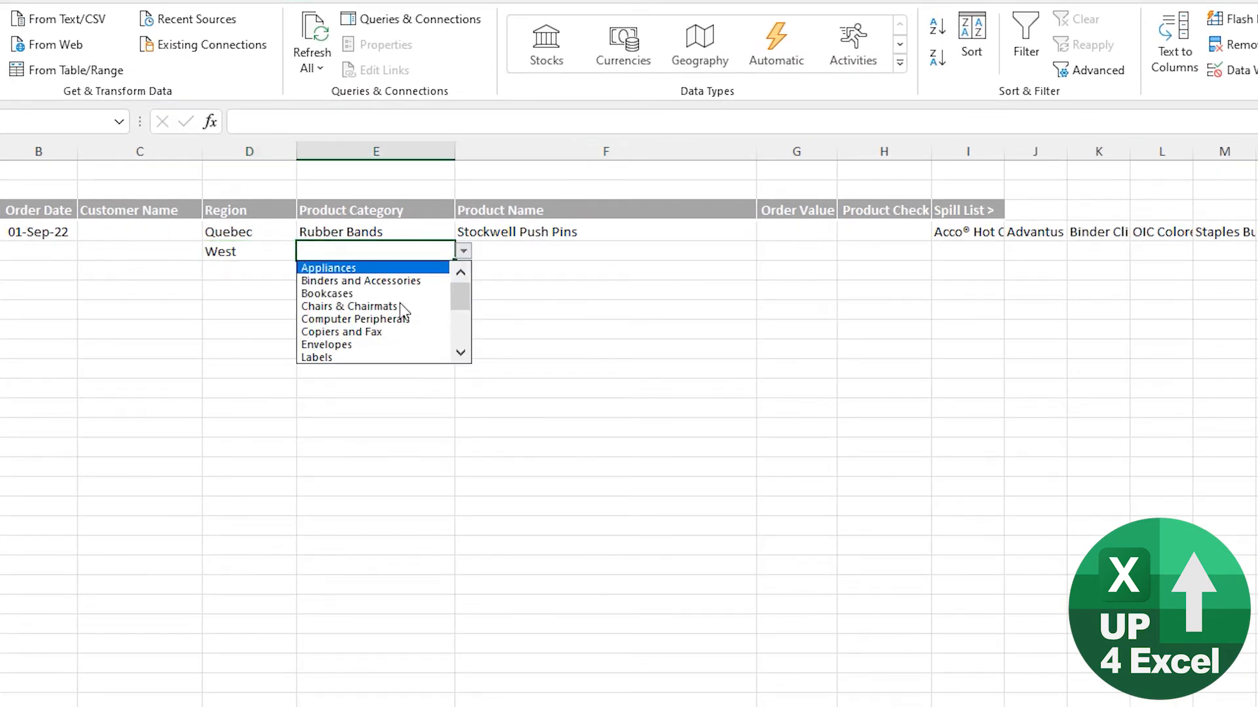
{"action": "left_click", "coordinate": [401, 308]}
Step: Choose Novimex Swivel Fabric Task Chair as the product name in row 5
{"action": "left_click", "coordinate": [745, 249]}
{"action": "left_click", "coordinate": [764, 250]}
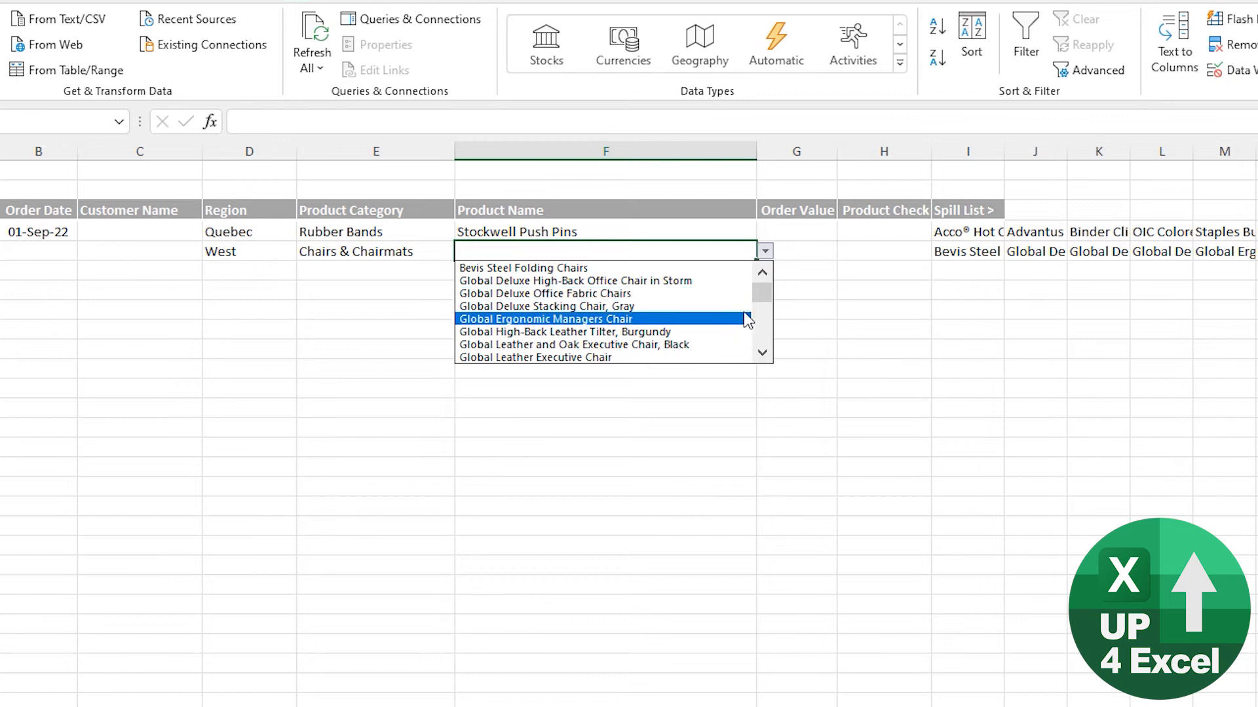
{"action": "scroll", "coordinate": [766, 314], "scroll_direction": "down", "scroll_amount": 3}
{"action": "left_click", "coordinate": [652, 310]}
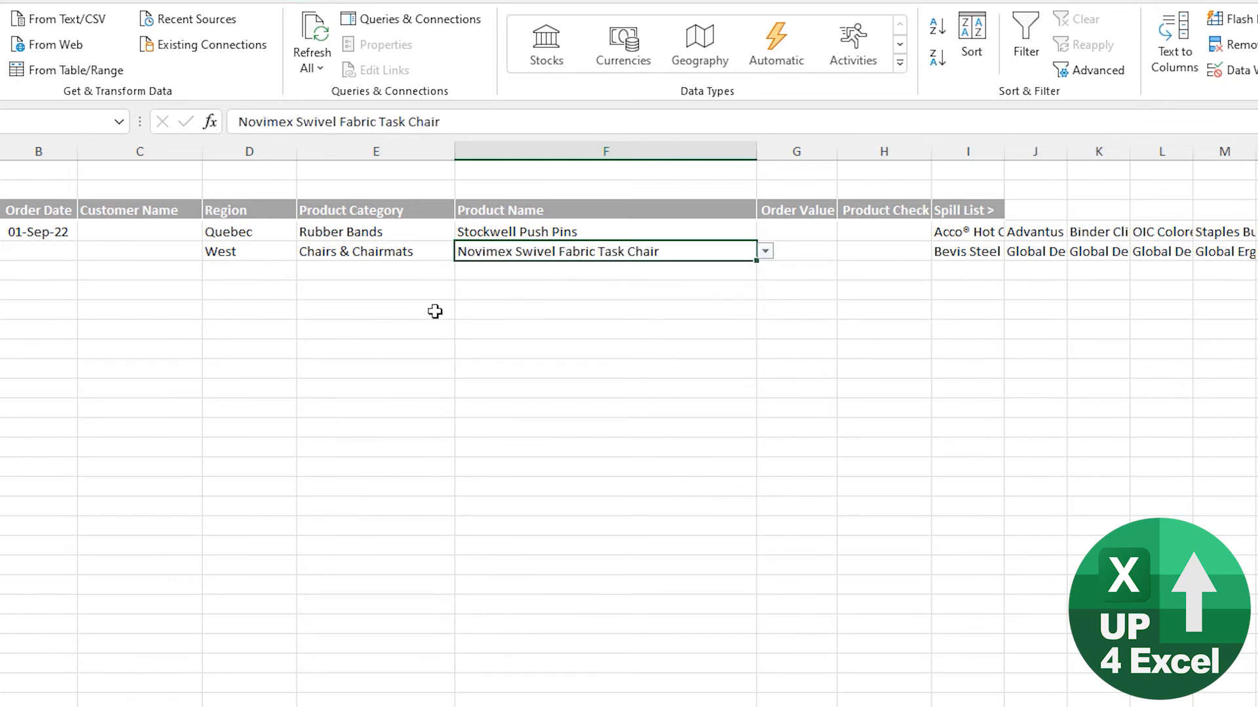
{"action": "left_click", "coordinate": [396, 272]}
{"action": "key", "text": "Up"}
{"action": "key", "text": "Right"}
{"action": "key", "text": "Left"}
{"action": "key", "text": "Left"}
{"action": "key", "text": "Left"}
{"action": "key", "text": "Left"}
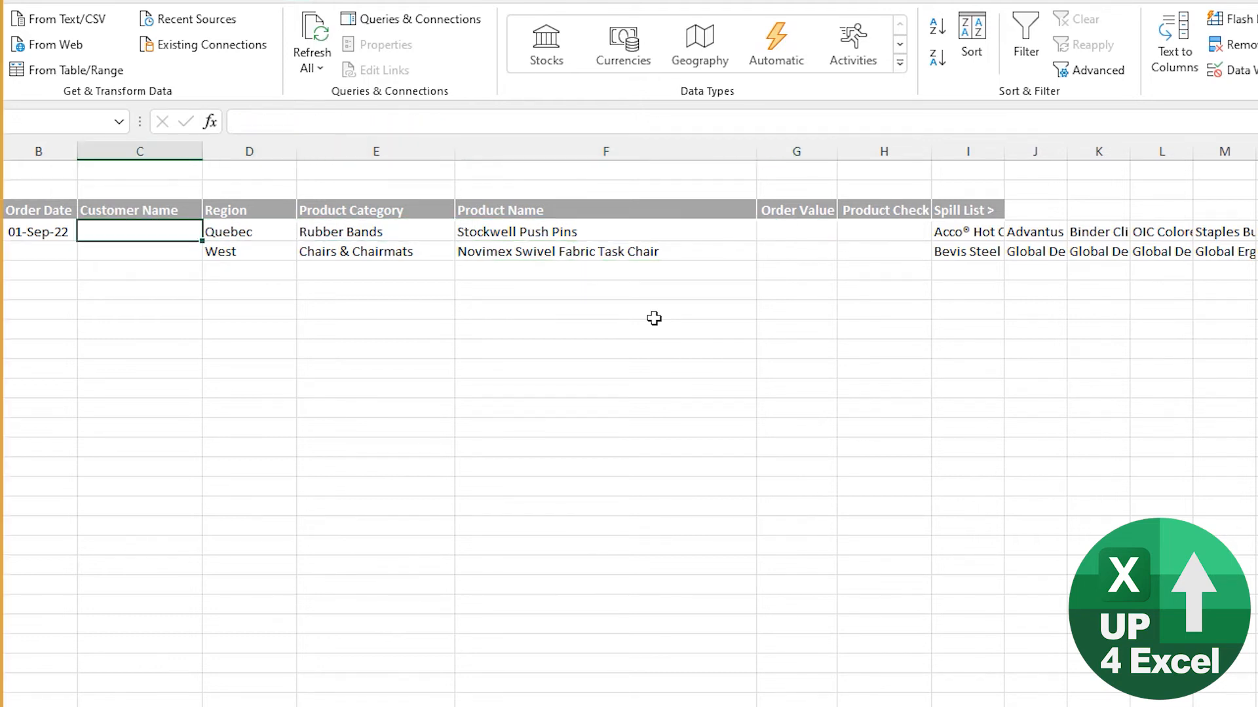
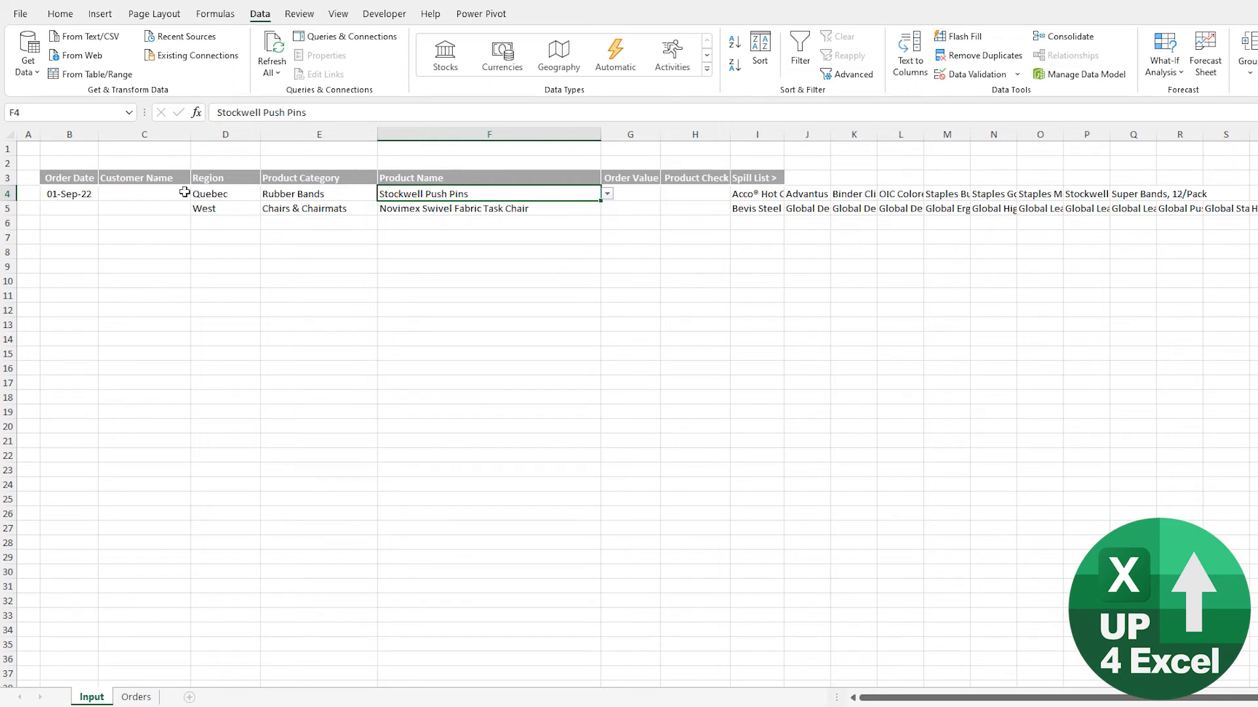
Step: Change the product category in row 4 to Office Machines
{"action": "left_click", "coordinate": [318, 196]}
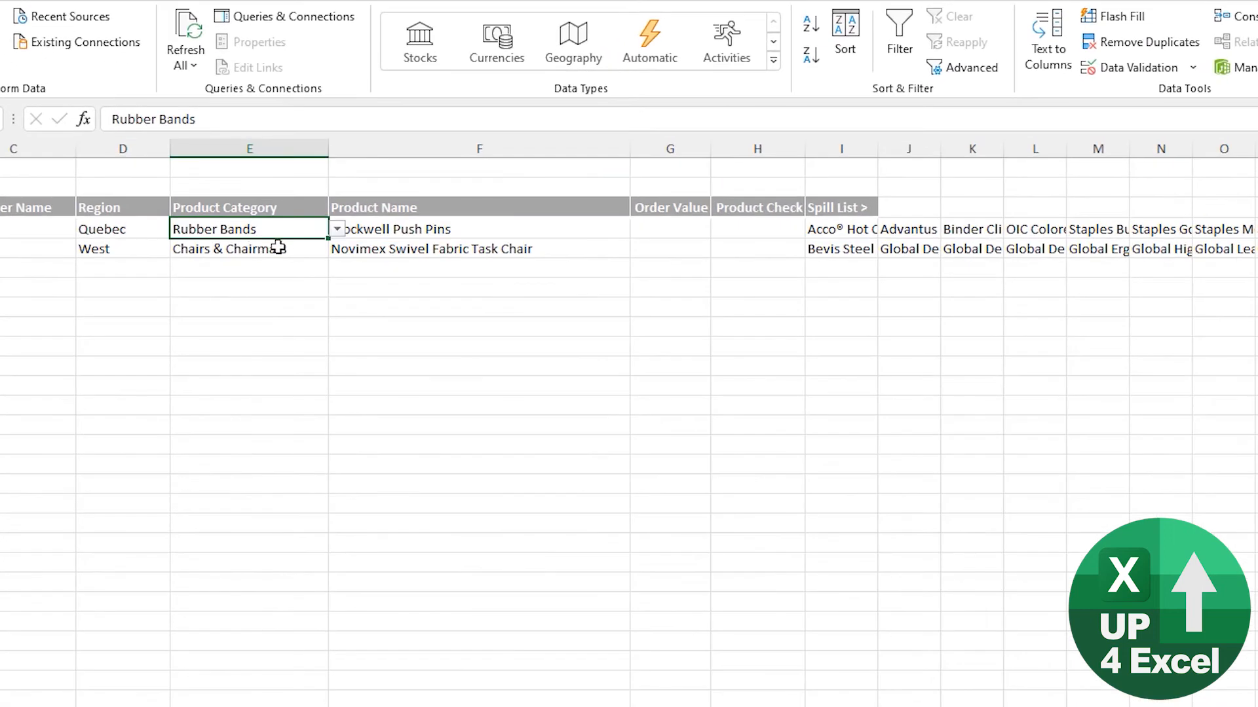
{"action": "left_click", "coordinate": [336, 228]}
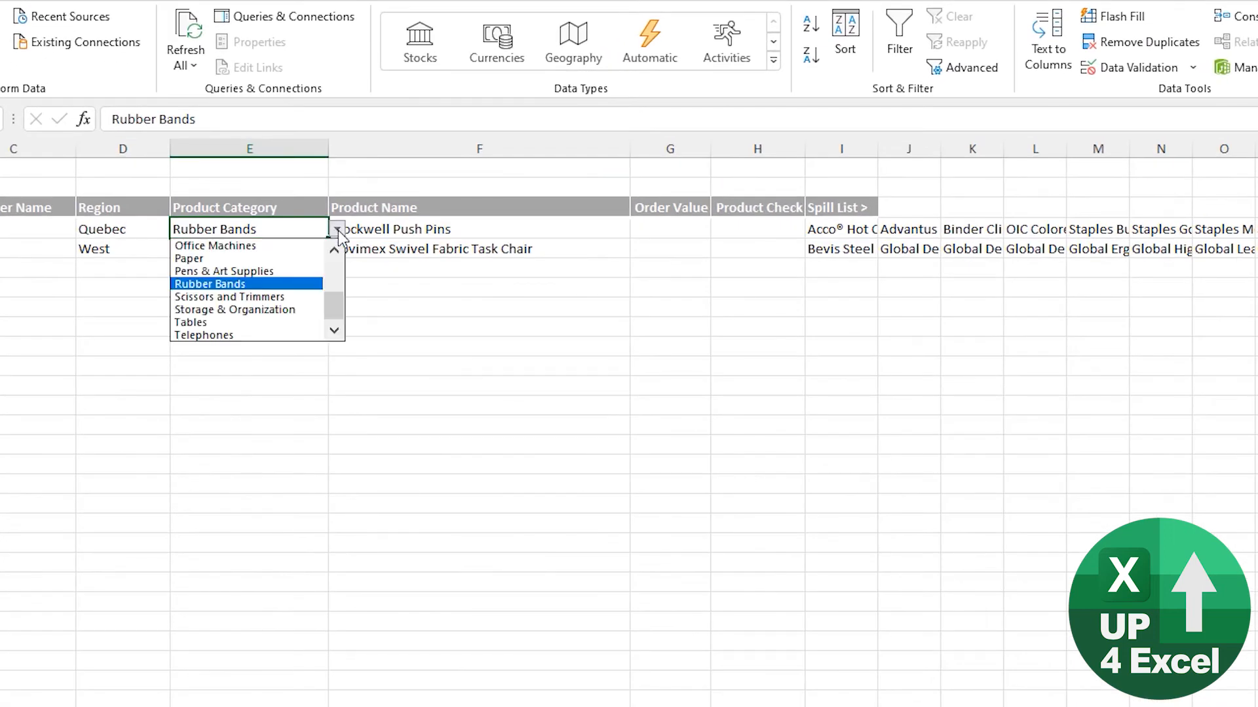
{"action": "left_click", "coordinate": [281, 246]}
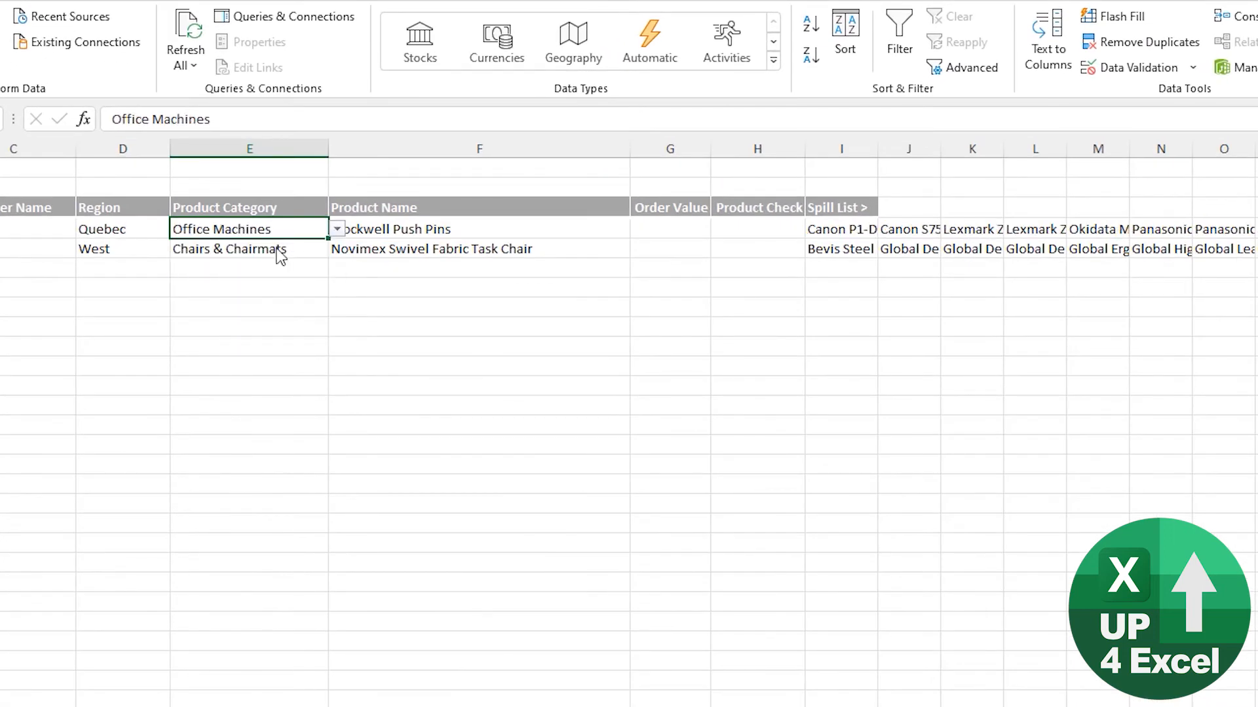
Step: Replace the product name in F4 with a product from its Office Machines drop-down list
{"action": "left_click", "coordinate": [436, 230]}
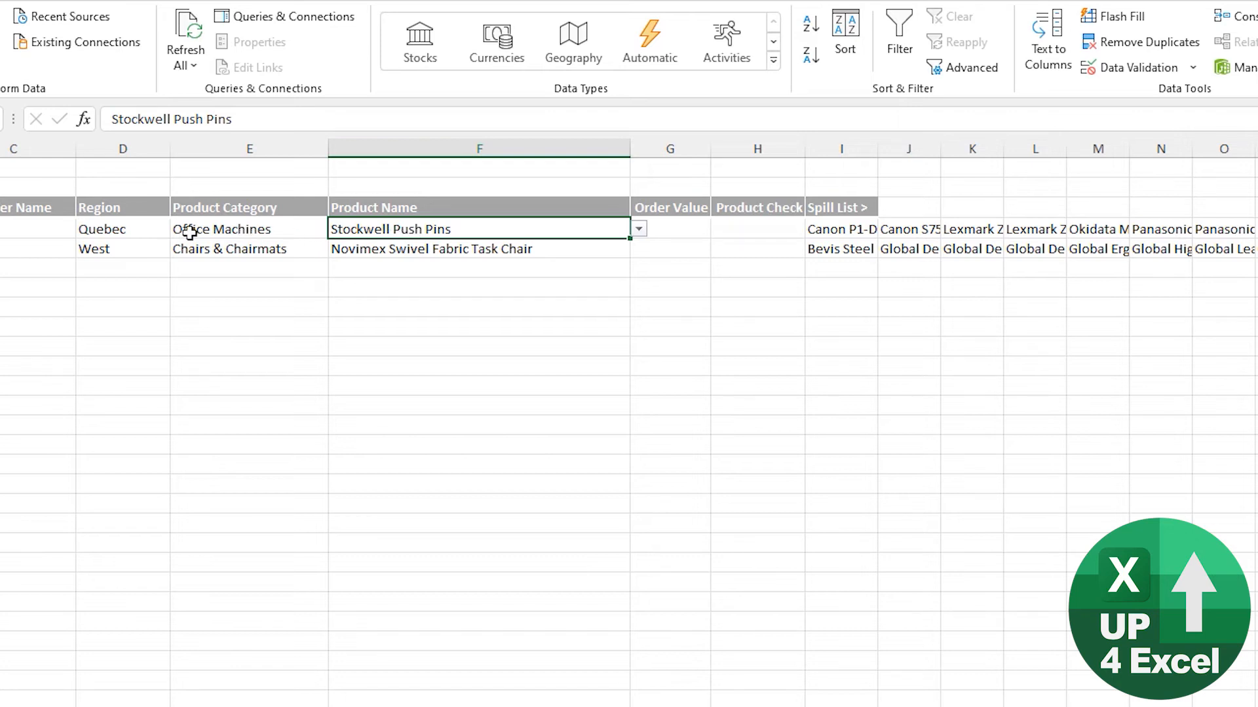
{"action": "left_click", "coordinate": [639, 230]}
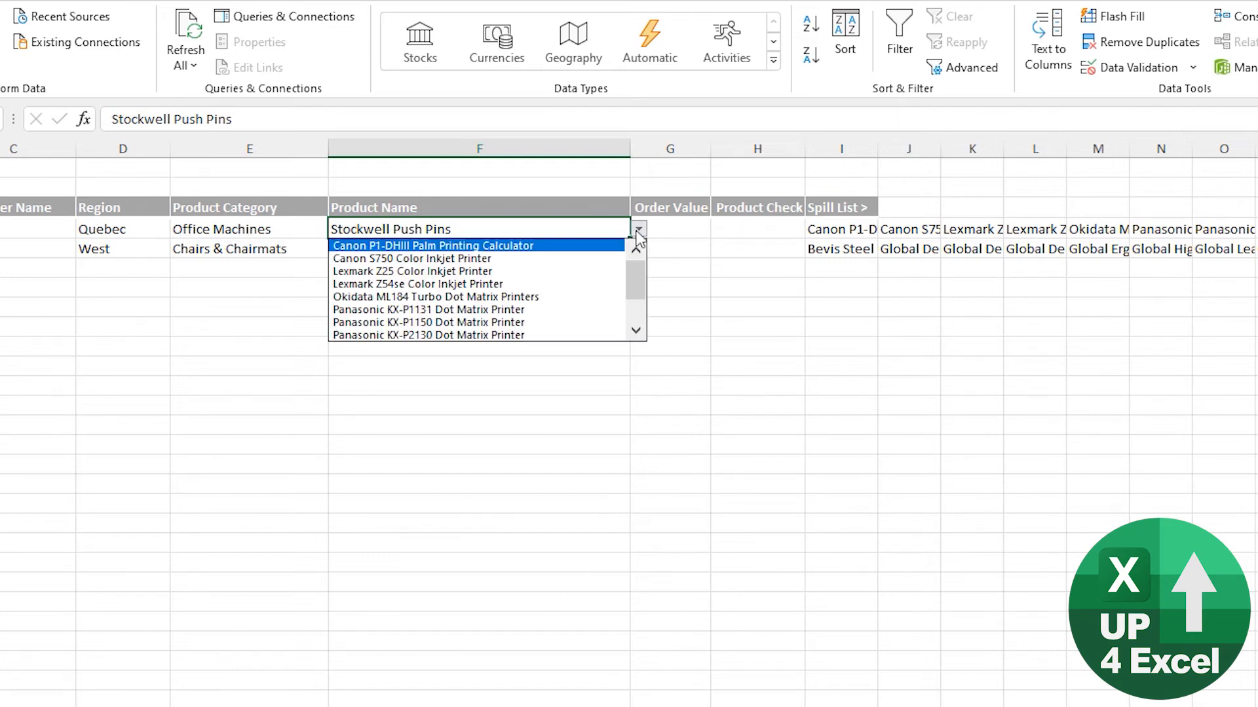
{"action": "mouse_move", "coordinate": [639, 288]}
{"action": "left_mouse_down"}
{"action": "mouse_move", "coordinate": [639, 307]}
{"action": "mouse_move", "coordinate": [638, 267]}
{"action": "left_mouse_up"}
{"action": "left_click", "coordinate": [501, 296]}
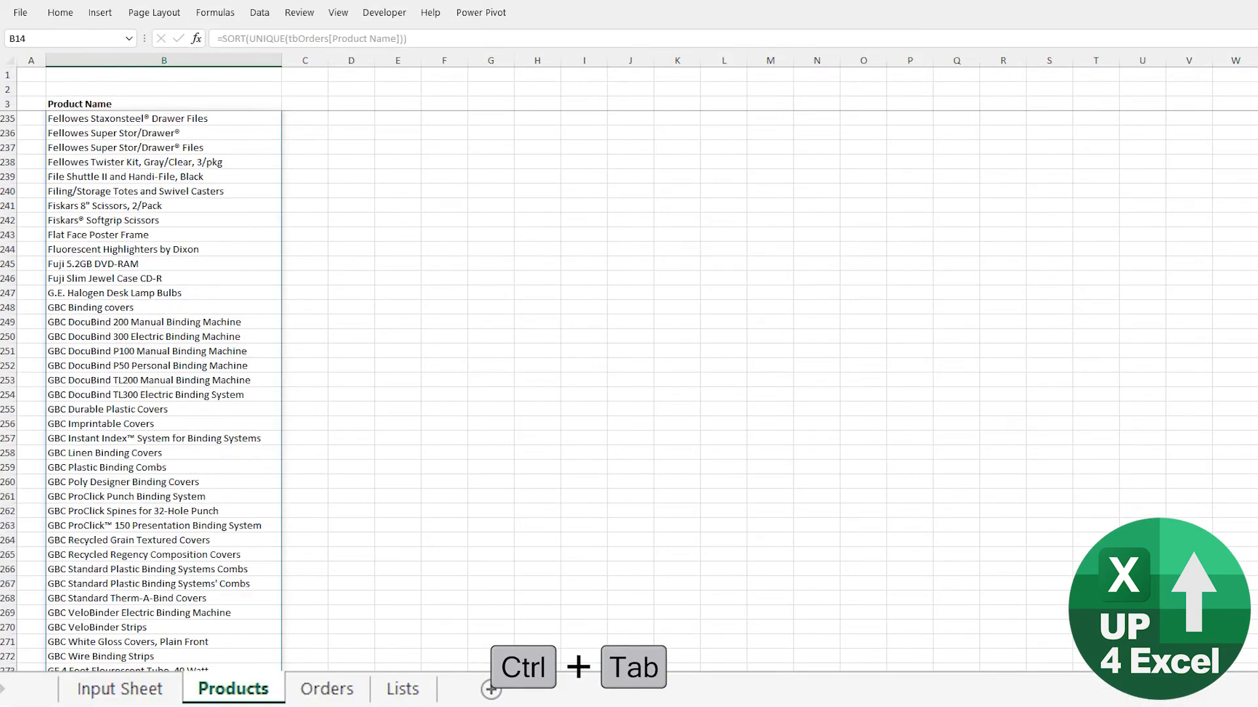
Step: Switch to the Input Sheet of the other workbook and change the last order's product category to Paper
{"action": "left_click", "coordinate": [134, 697]}
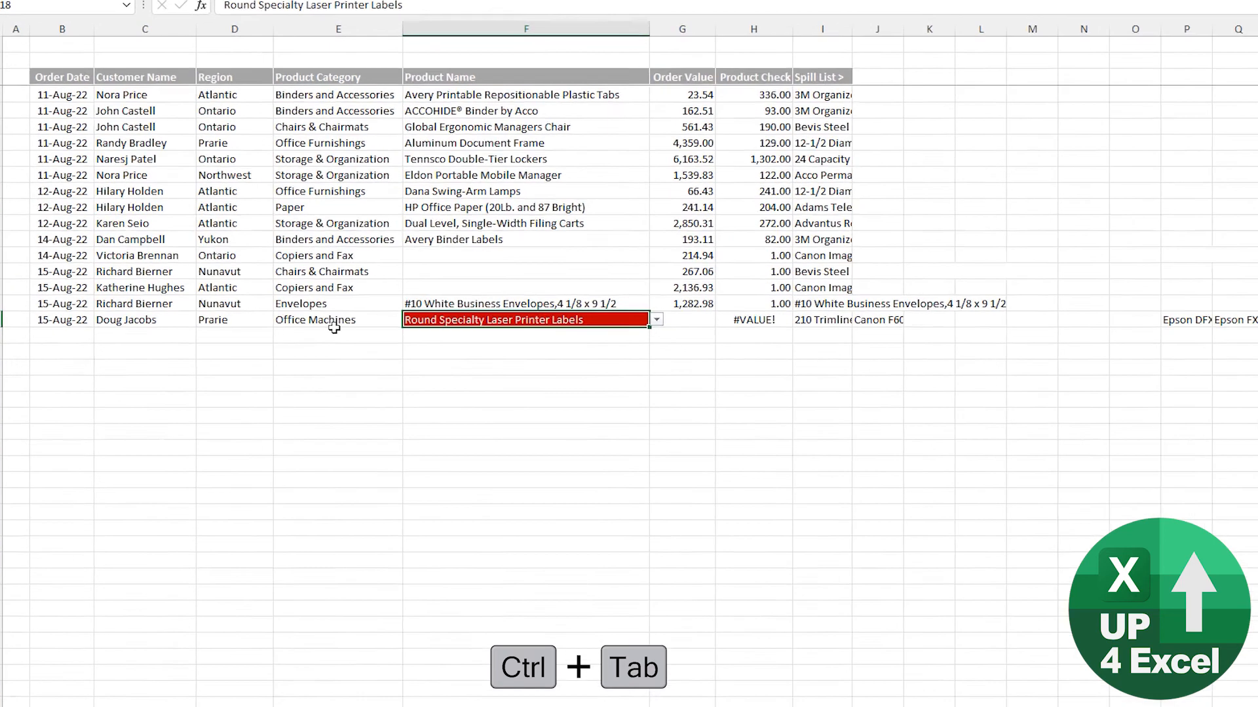
{"action": "left_click", "coordinate": [376, 324]}
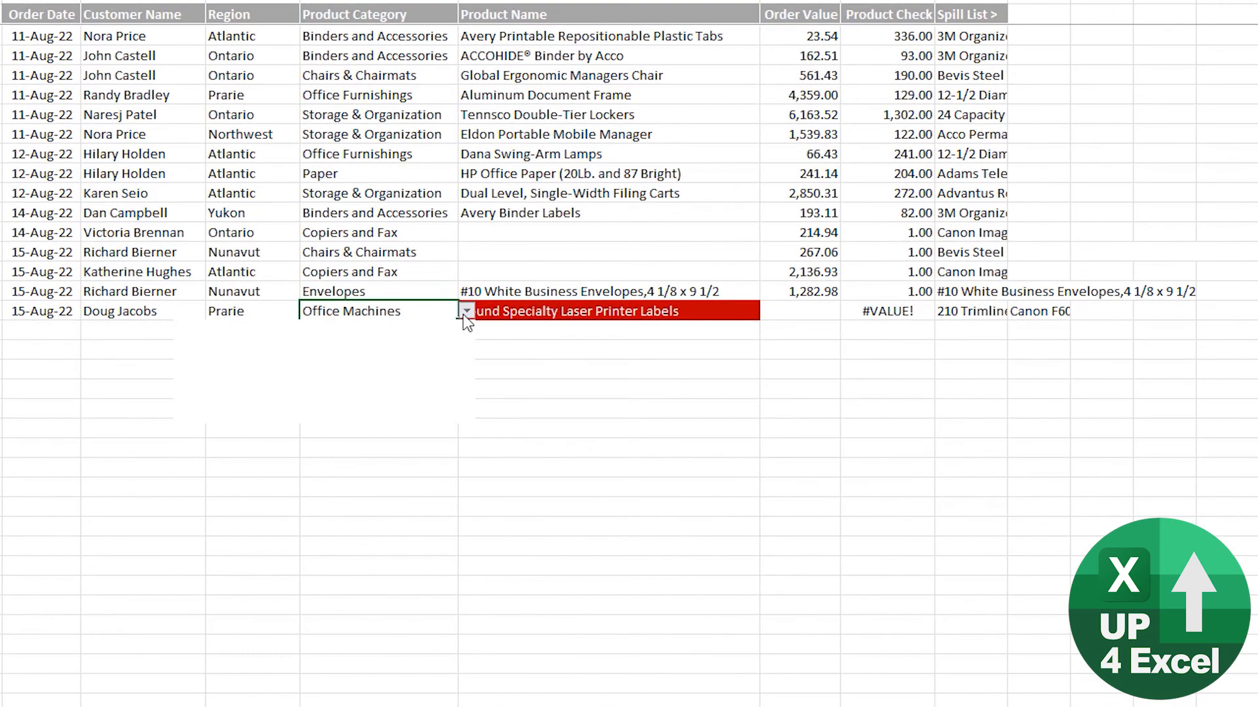
{"action": "left_click", "coordinate": [466, 313]}
{"action": "left_click", "coordinate": [416, 341]}
{"action": "left_click", "coordinate": [475, 313]}
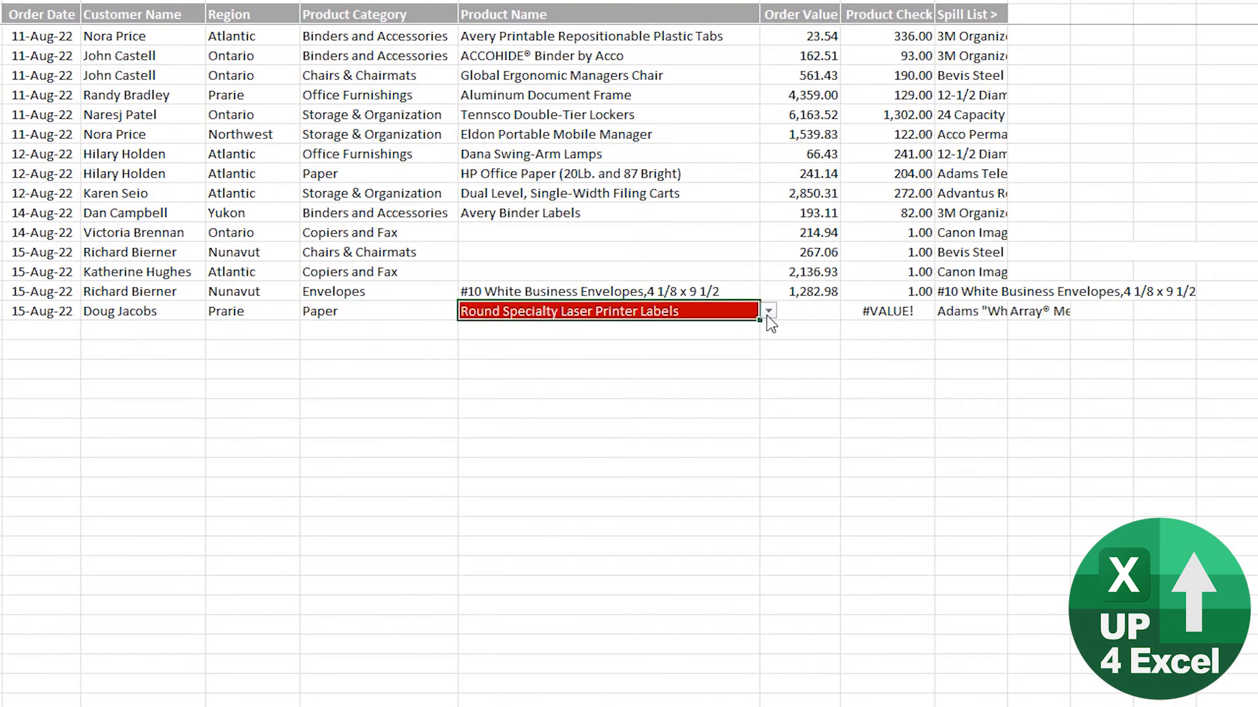
Step: Choose Eureka Recycled Copy Paper 8 1/2" x 11", Ream as the product name for the last order
{"action": "left_click", "coordinate": [768, 312]}
{"action": "left_click", "coordinate": [659, 377]}
Step: Change the product category of the Northwest order in row 9 to Rubber Bands
{"action": "left_click", "coordinate": [379, 135]}
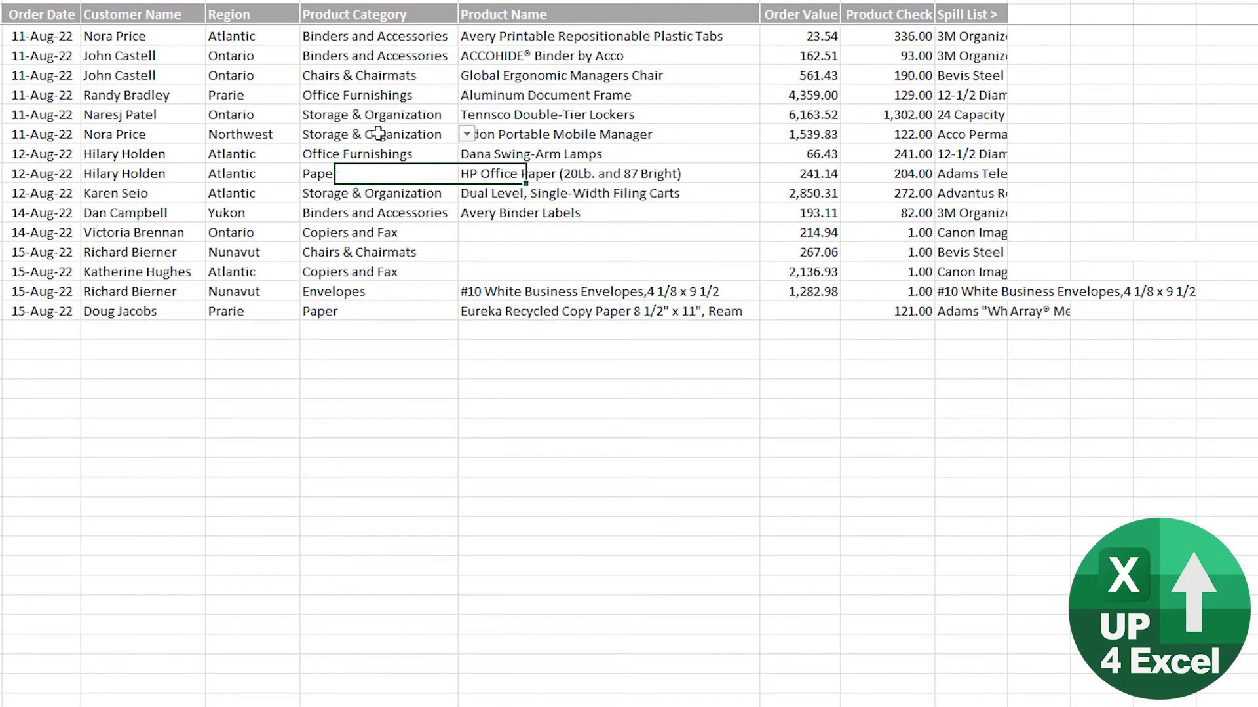
{"action": "left_click", "coordinate": [466, 135]}
{"action": "key", "text": "Escape"}
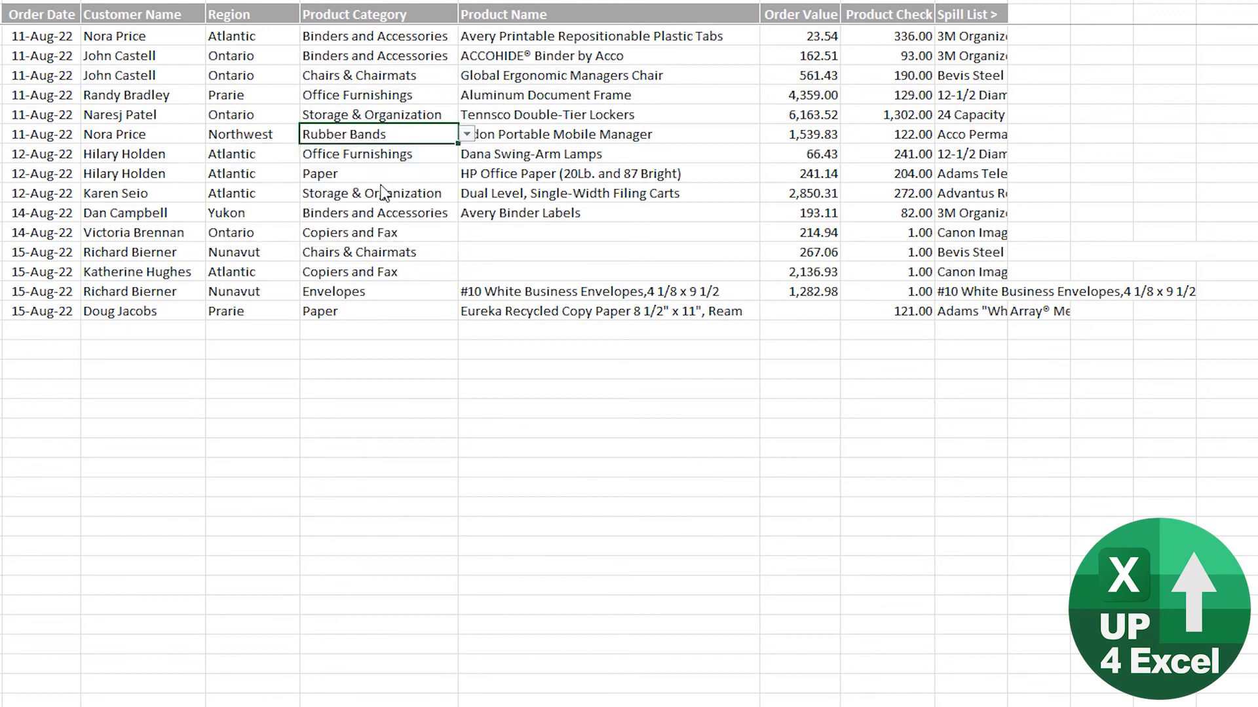
Step: Try Atlantic as the region of the row 7 Office Furnishings order, and replace it with Yukon
{"action": "left_click", "coordinate": [286, 99]}
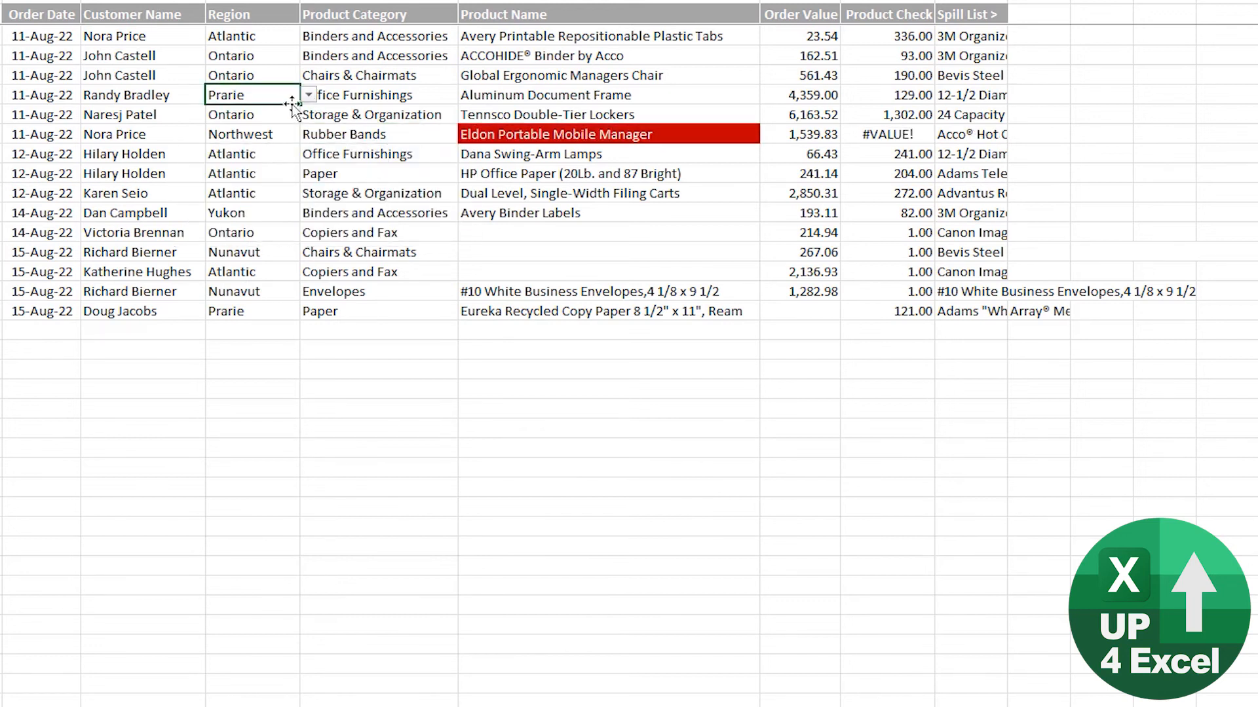
{"action": "left_click", "coordinate": [308, 95]}
{"action": "left_click", "coordinate": [277, 111]}
{"action": "left_click", "coordinate": [308, 95]}
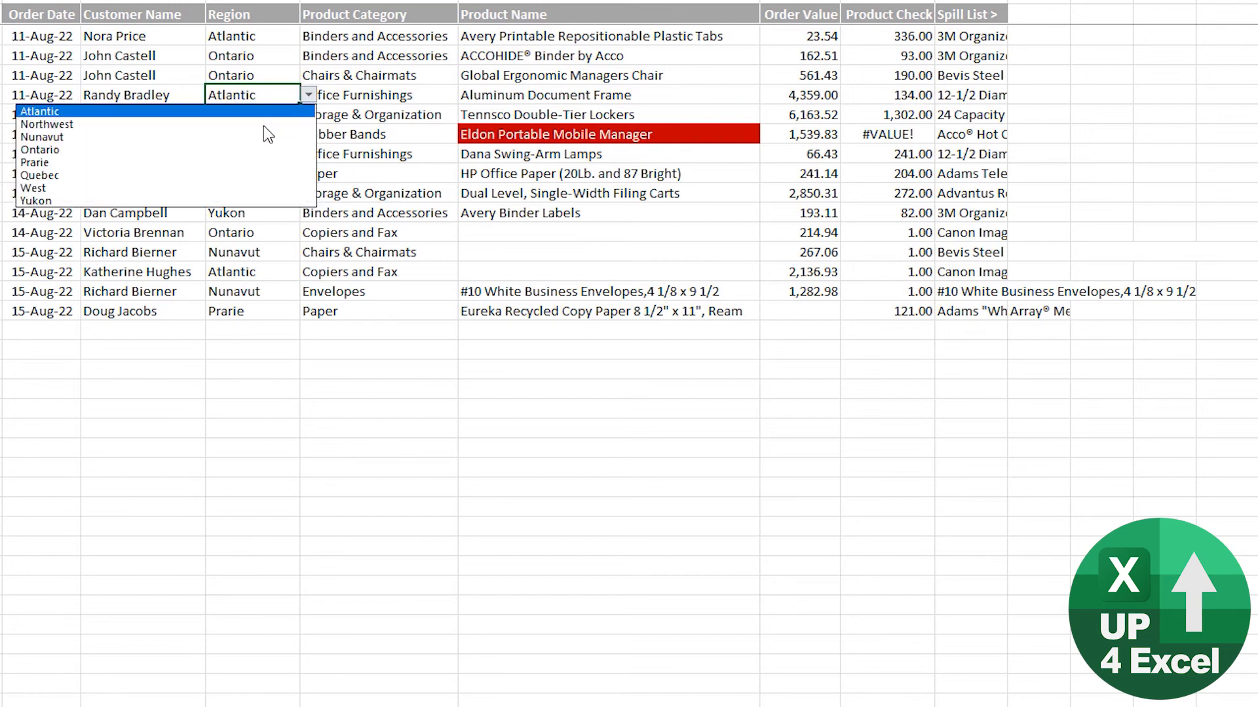
{"action": "left_click", "coordinate": [177, 201]}
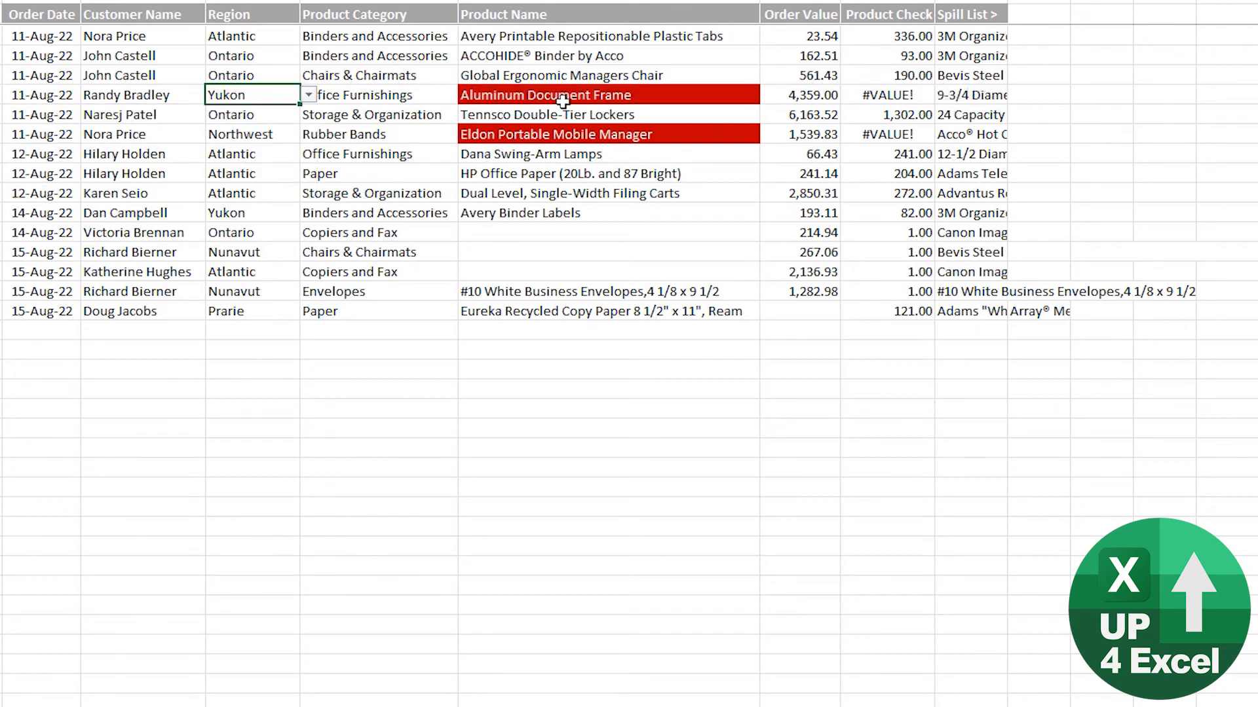
Step: Examine the product names, the Product Check formulas in column H and the product list on the Products sheet
{"action": "left_click", "coordinate": [598, 98]}
{"action": "left_click", "coordinate": [589, 119]}
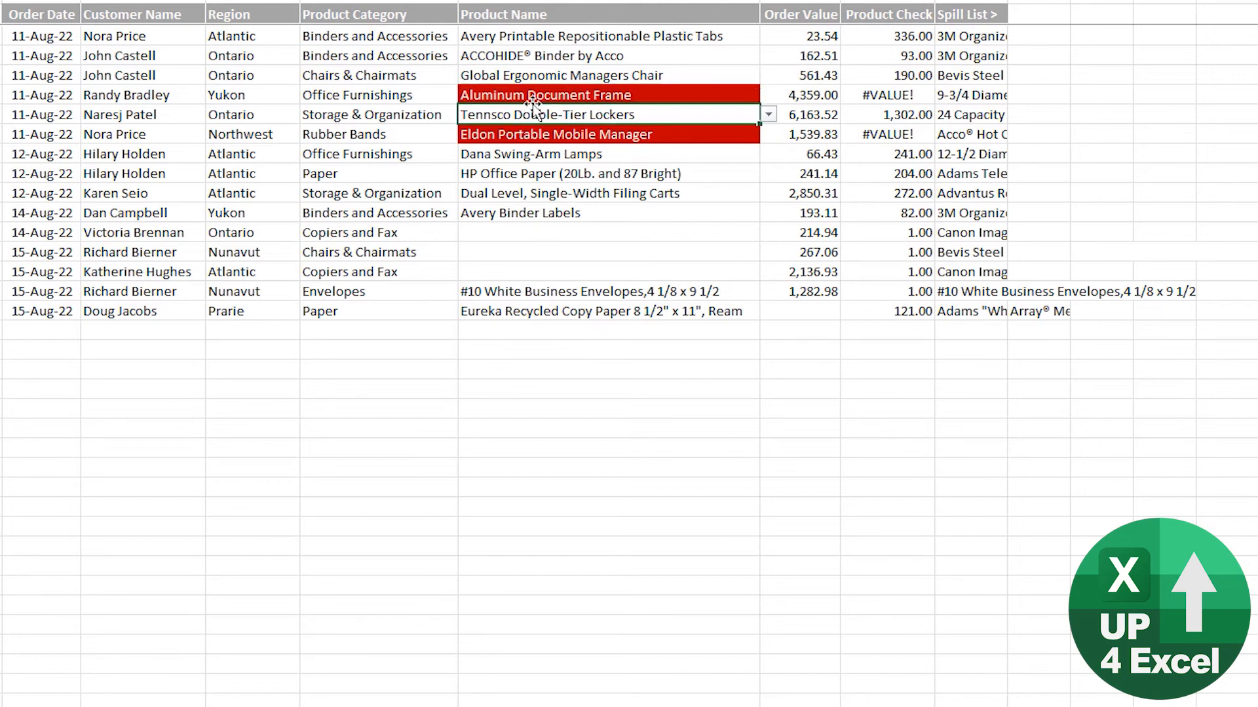
{"action": "left_click", "coordinate": [891, 36]}
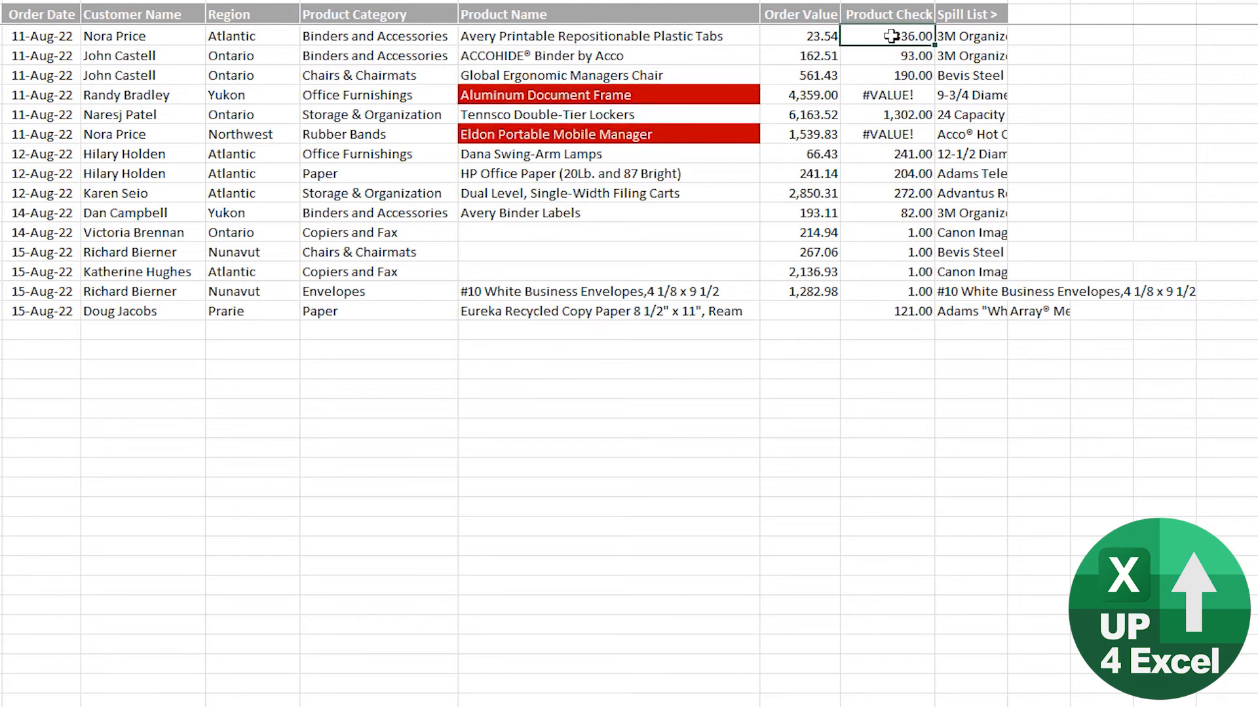
{"action": "left_click", "coordinate": [897, 78]}
{"action": "left_click", "coordinate": [895, 113]}
{"action": "left_click", "coordinate": [897, 152]}
{"action": "left_click", "coordinate": [896, 96]}
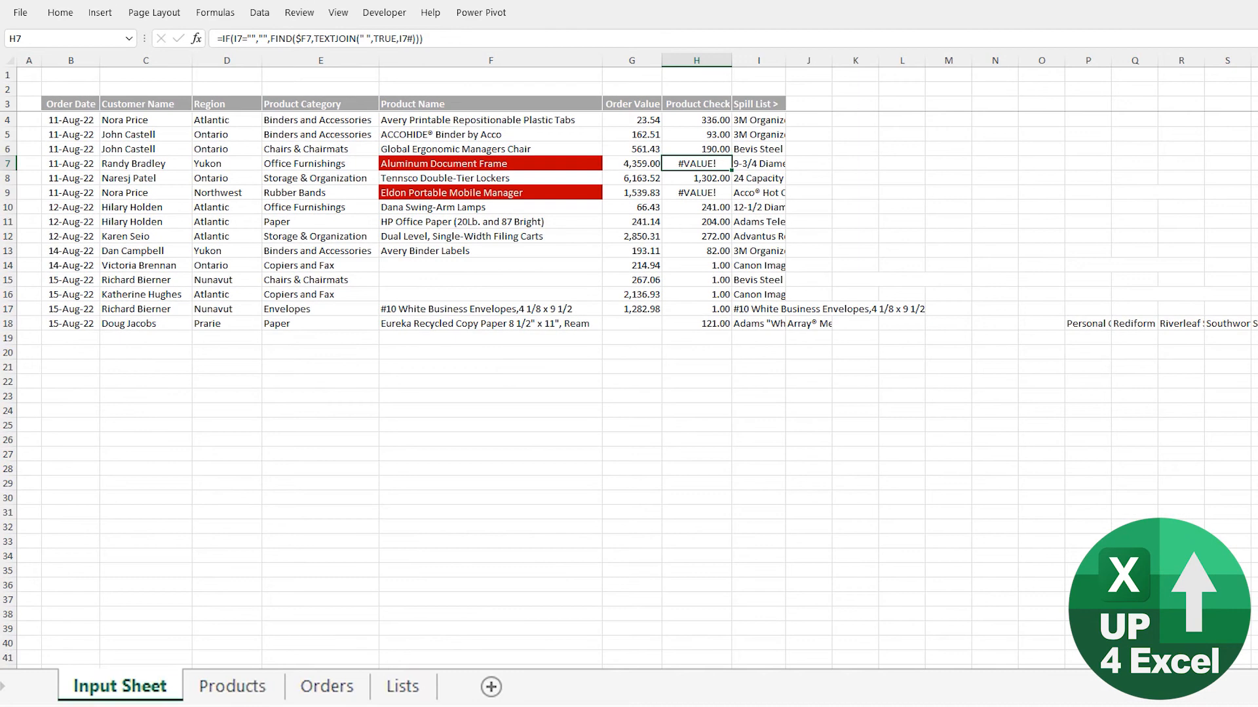
{"action": "left_click", "coordinate": [233, 686]}
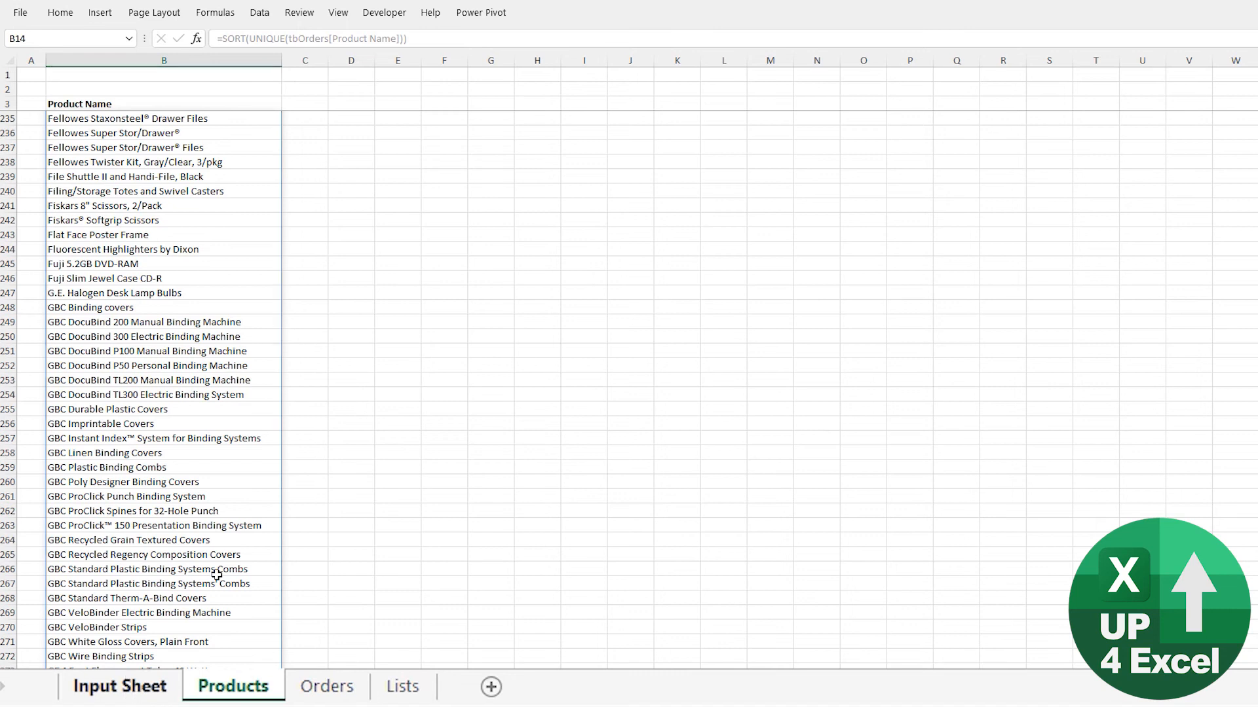
Step: Switch to the other workbook's Input sheet and look over the row 4 cells around Product Check and Spill List
{"action": "key", "text": "ctrl+Tab"}
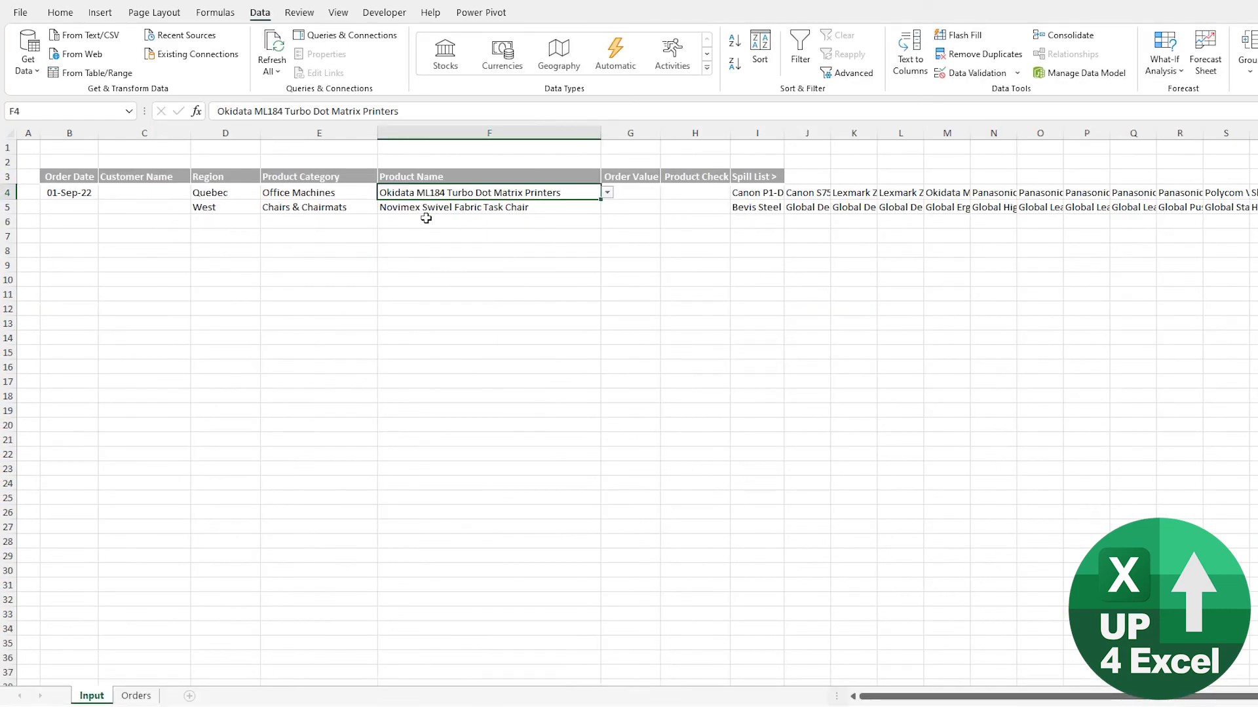
{"action": "key", "text": "Right"}
{"action": "key", "text": "Right"}
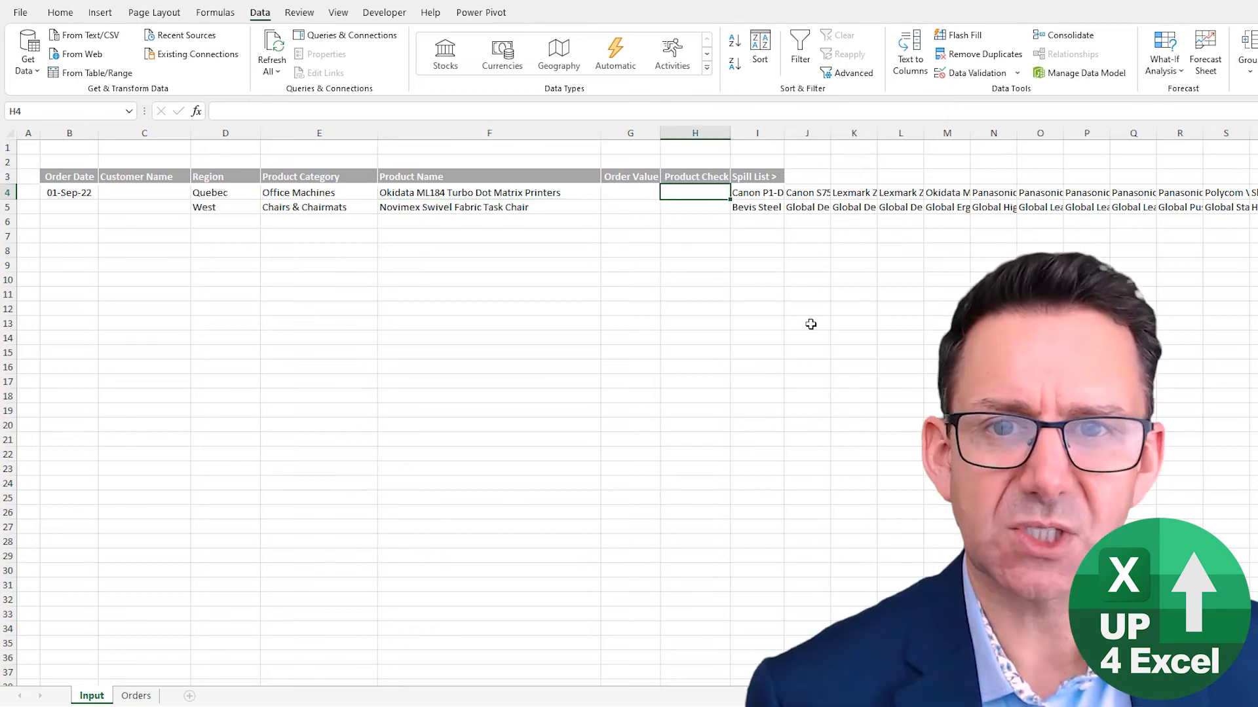
{"action": "key", "text": "Left"}
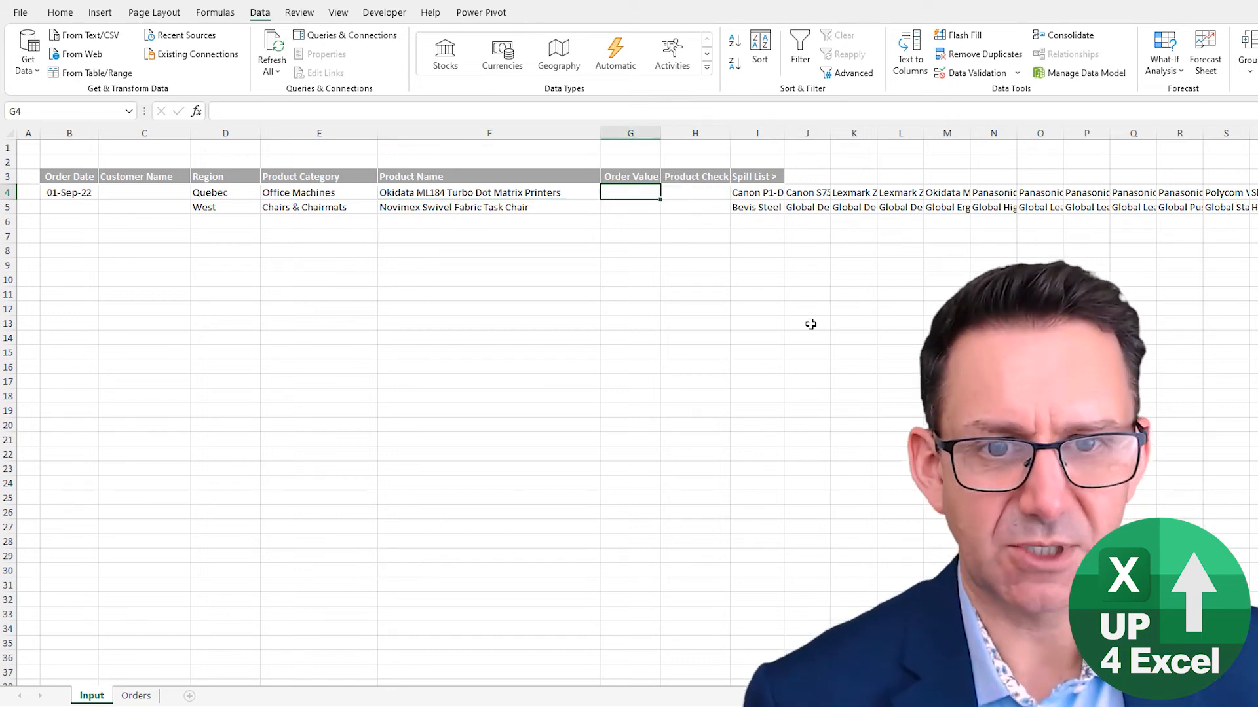
{"action": "key", "text": "Left"}
{"action": "key", "text": "Right"}
{"action": "key", "text": "Right"}
{"action": "key", "text": "Right"}
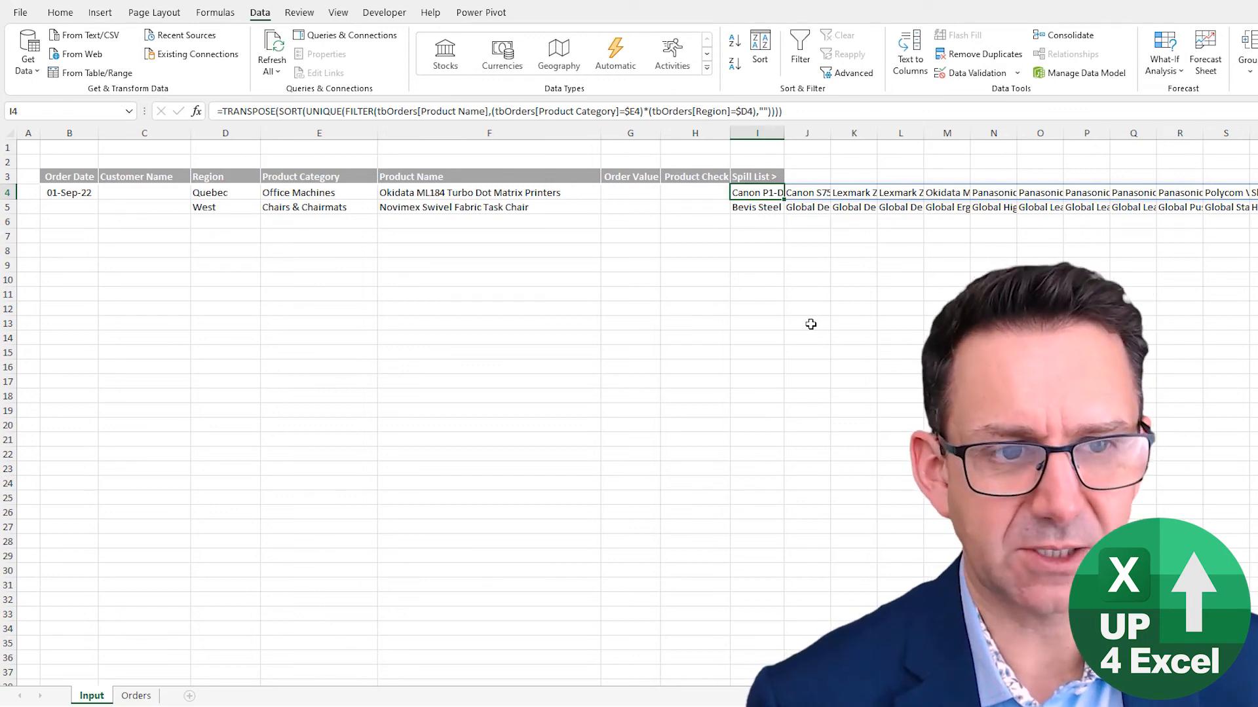
{"action": "key", "text": "Right"}
{"action": "key", "text": "Left"}
{"action": "key", "text": "Left"}
{"action": "key", "text": "Right"}
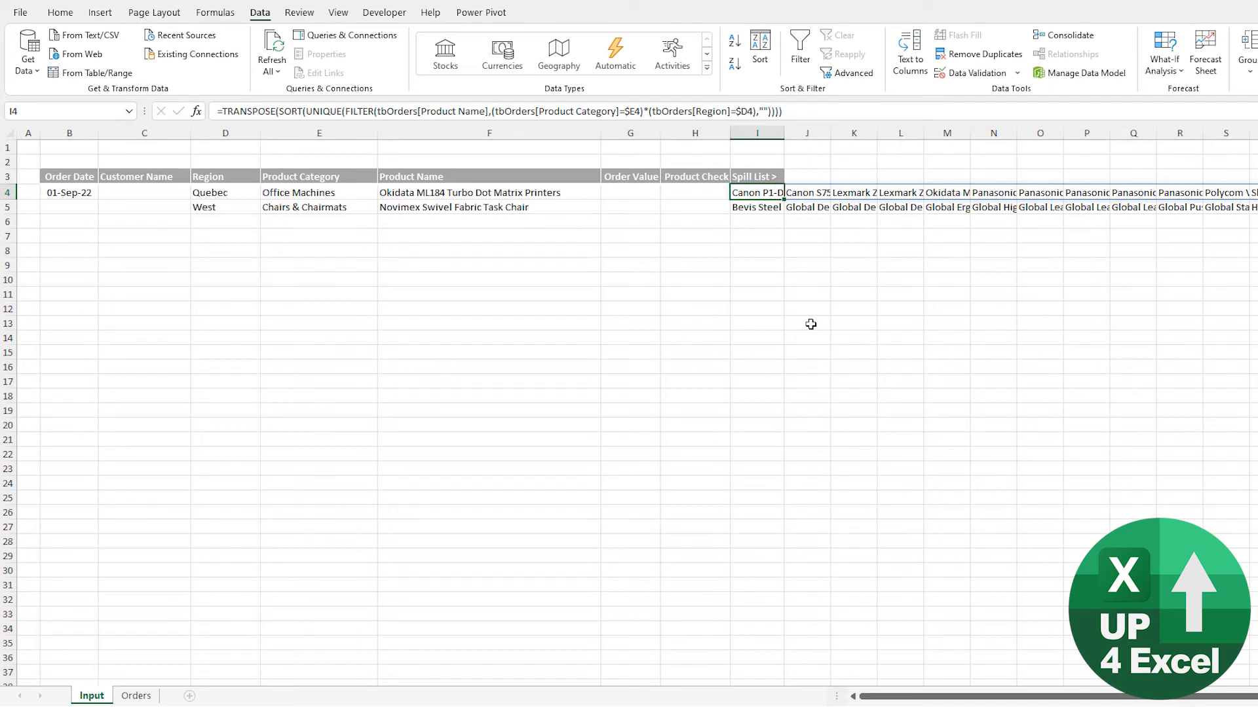
Step: Enter =TEXTJOIN(" ",TRUE,I4#) in H4 to join the row's spilled product list into one text
{"action": "key", "text": "Left"}
{"action": "type", "text": "="}
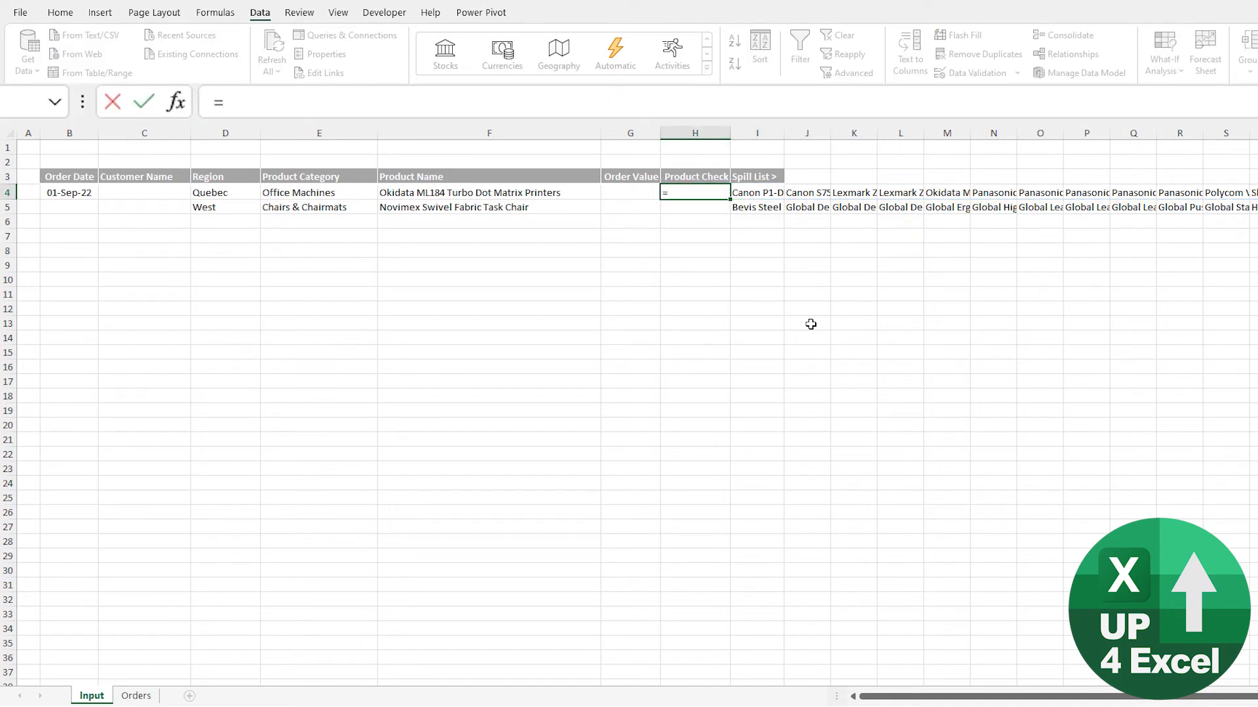
{"action": "type", "text": "textj"}
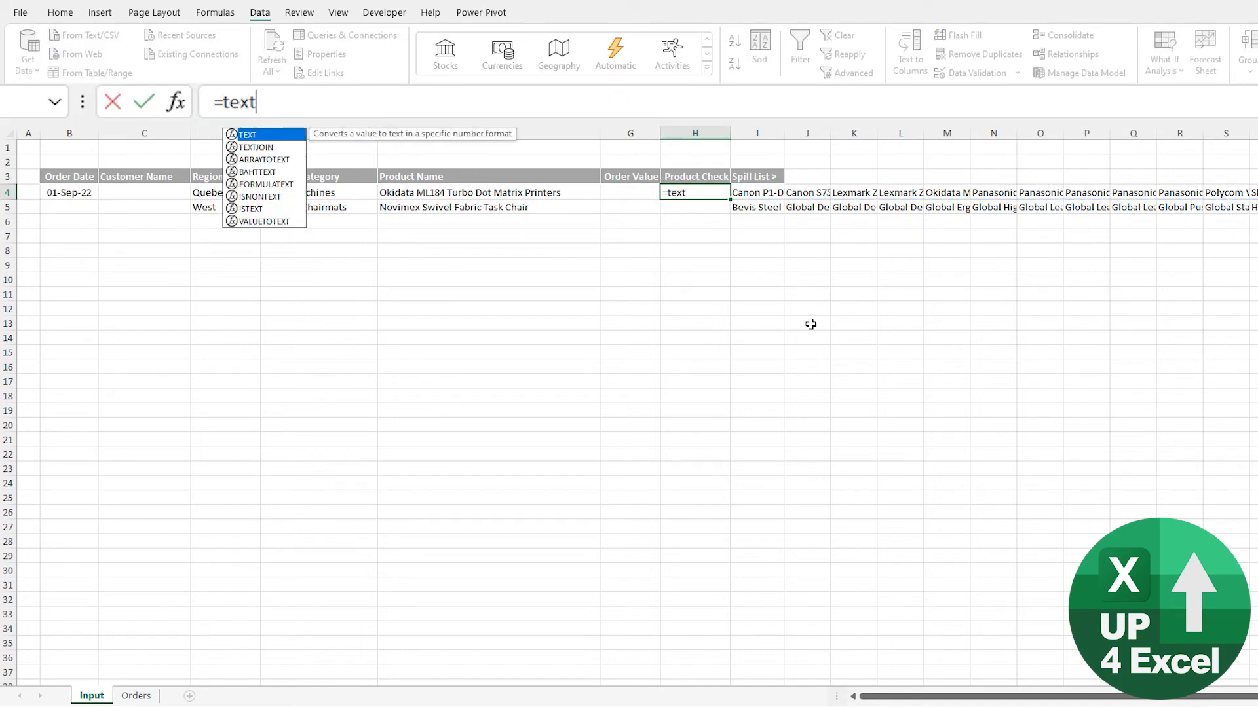
{"action": "key", "text": "Tab"}
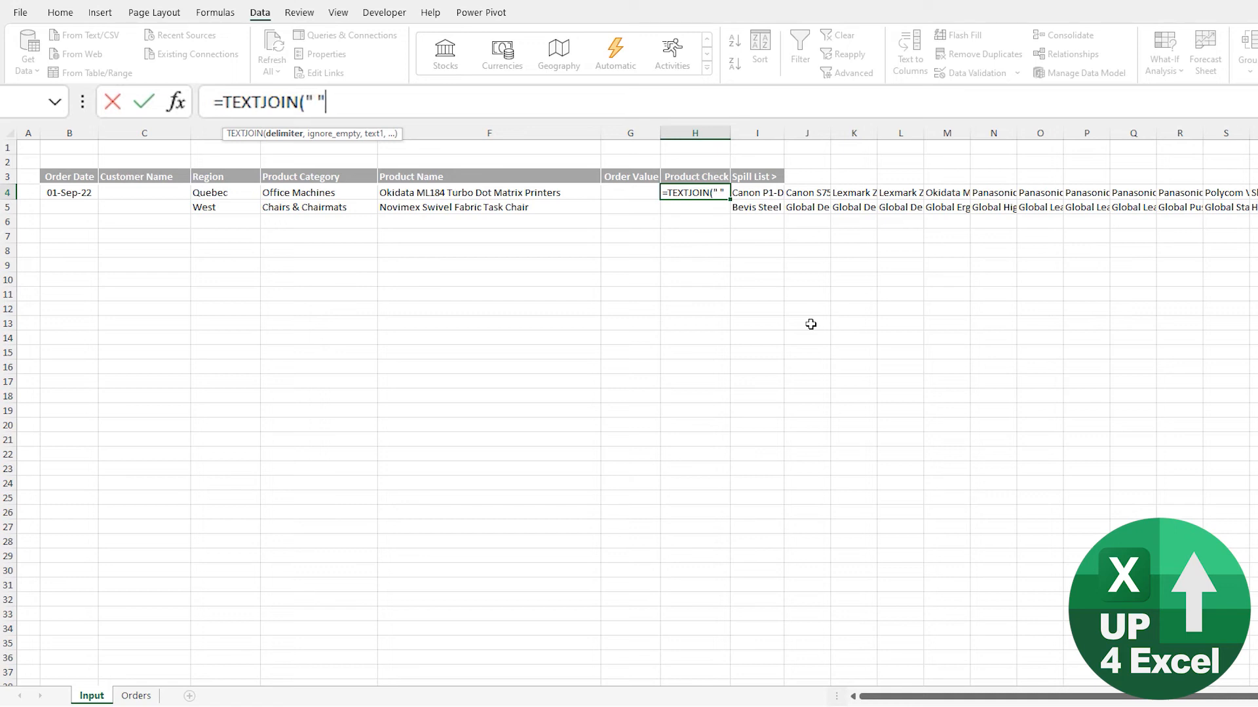
{"action": "type", "text": ","}
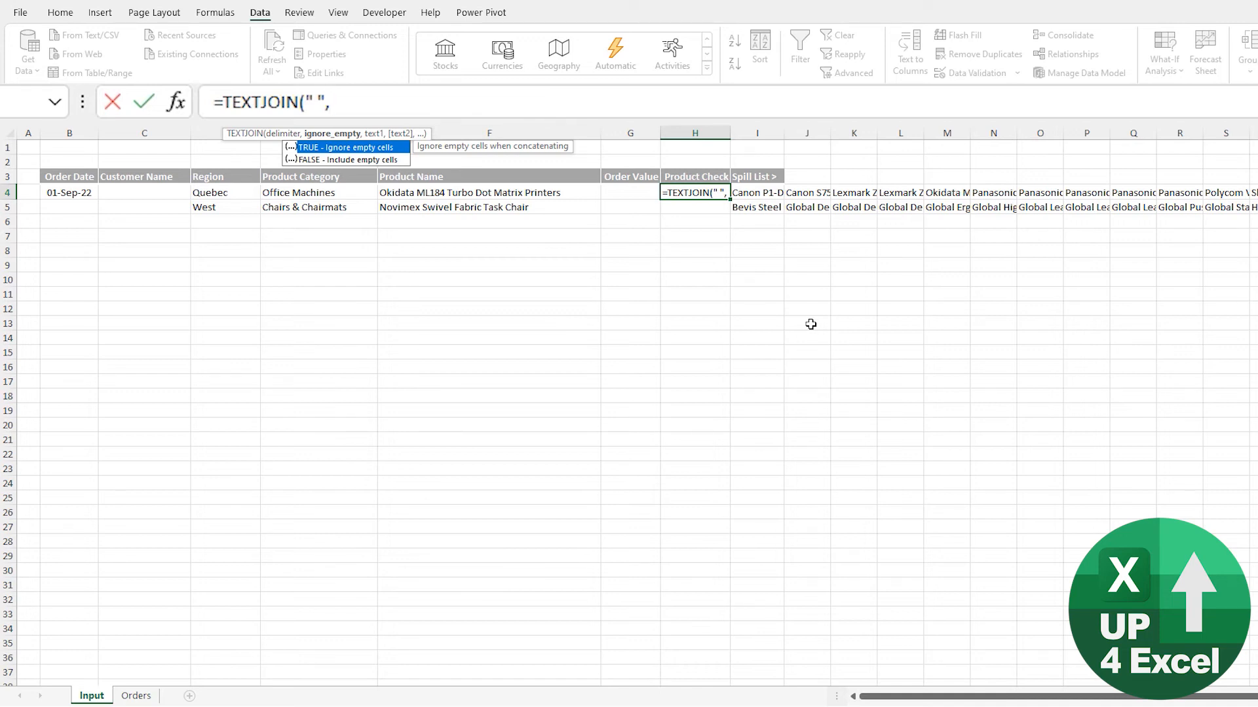
{"action": "key", "text": "Tab"}
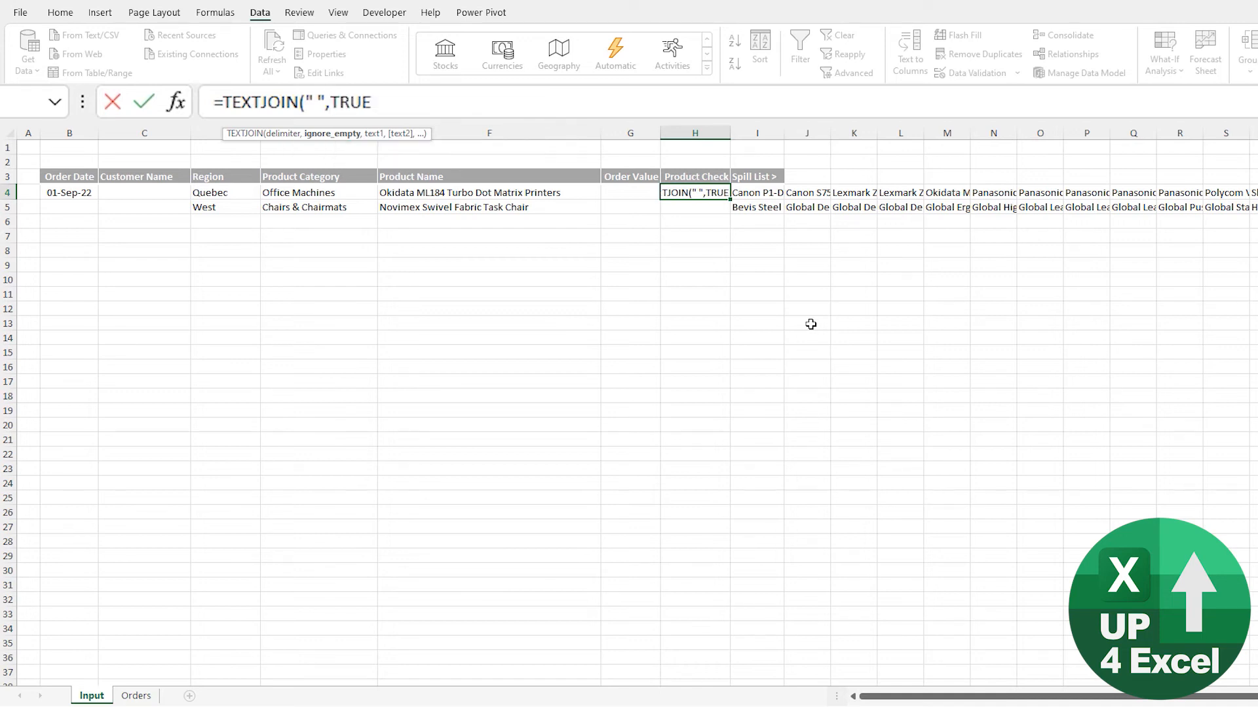
{"action": "type", "text": ","}
{"action": "key", "text": "Right"}
{"action": "type", "text": "#"}
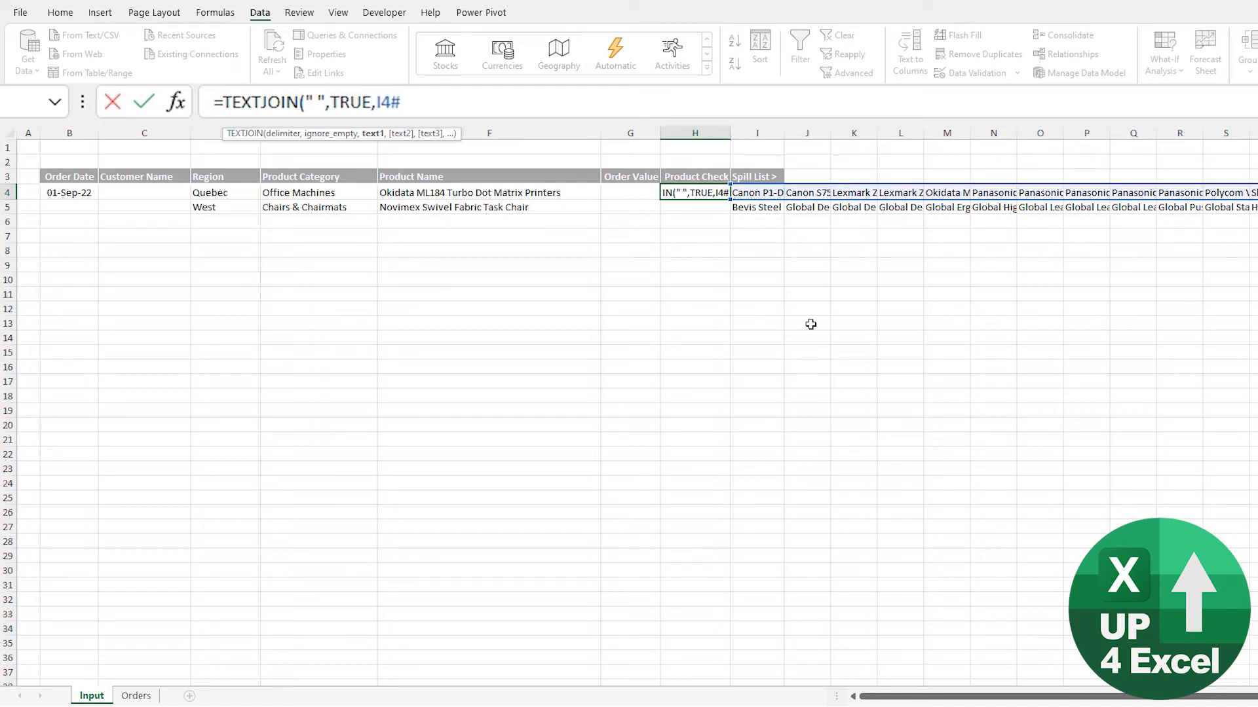
{"action": "type", "text": ")"}
{"action": "key", "text": "ctrl+Return"}
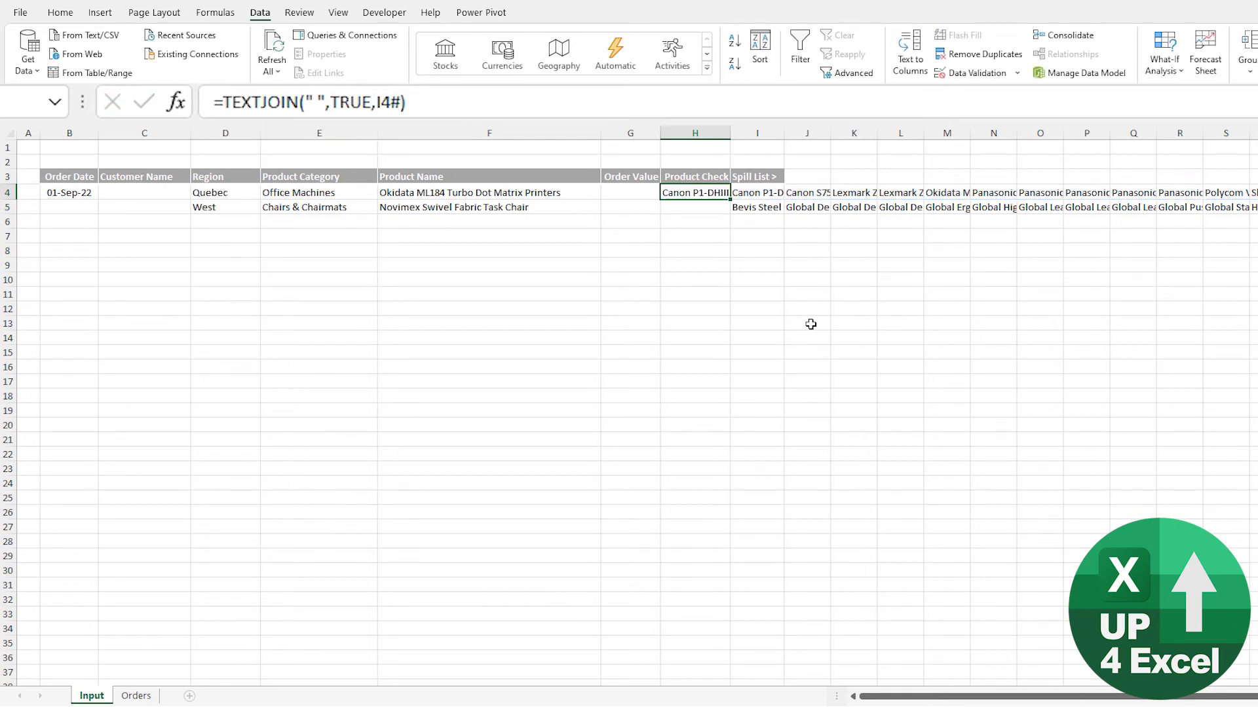
Step: Fill the TEXTJOIN formula down the Product Check column to H30 and inspect the copies against the spill list
{"action": "double_click", "coordinate": [729, 201]}
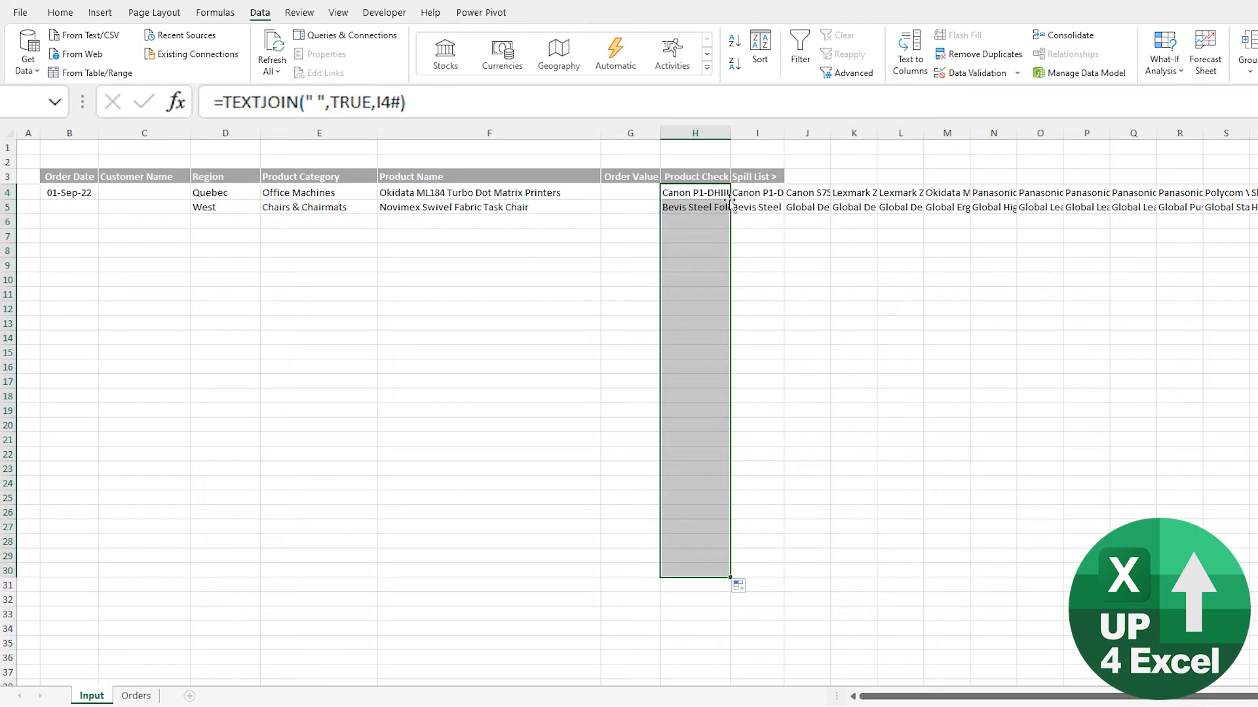
{"action": "left_click", "coordinate": [693, 208]}
{"action": "left_click", "coordinate": [693, 222]}
{"action": "left_click", "coordinate": [694, 197]}
{"action": "left_click", "coordinate": [694, 207]}
{"action": "left_click", "coordinate": [747, 193]}
{"action": "left_click", "coordinate": [696, 194]}
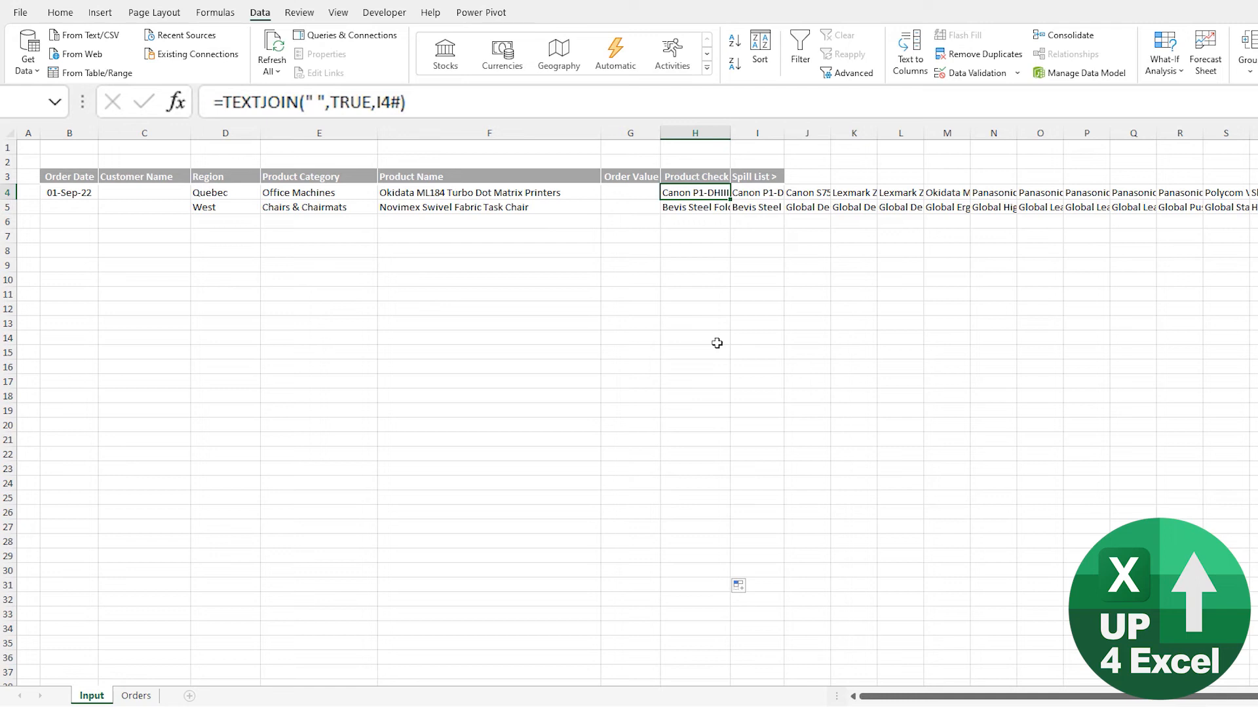
Step: Wrap the H4 formula in FIND to look up the product name: =FIND($F4,TEXTJOIN(" ",TRUE,I4#))
{"action": "left_click", "coordinate": [458, 194]}
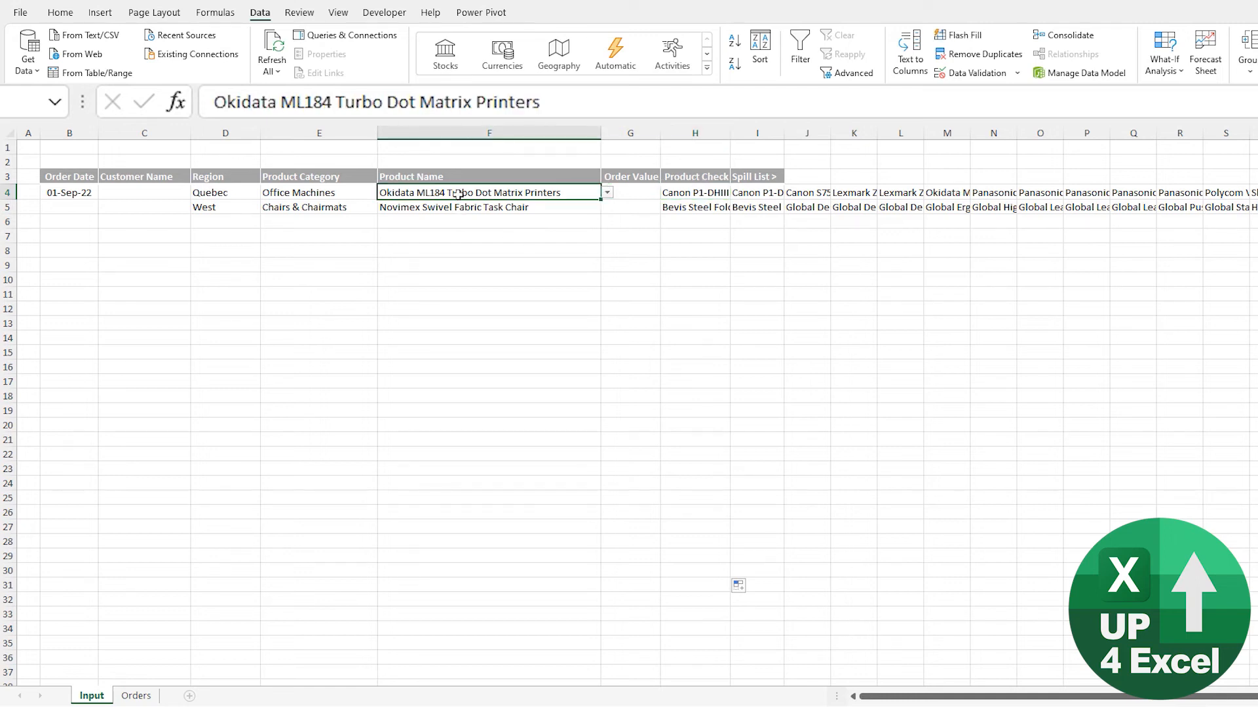
{"action": "left_click", "coordinate": [669, 193]}
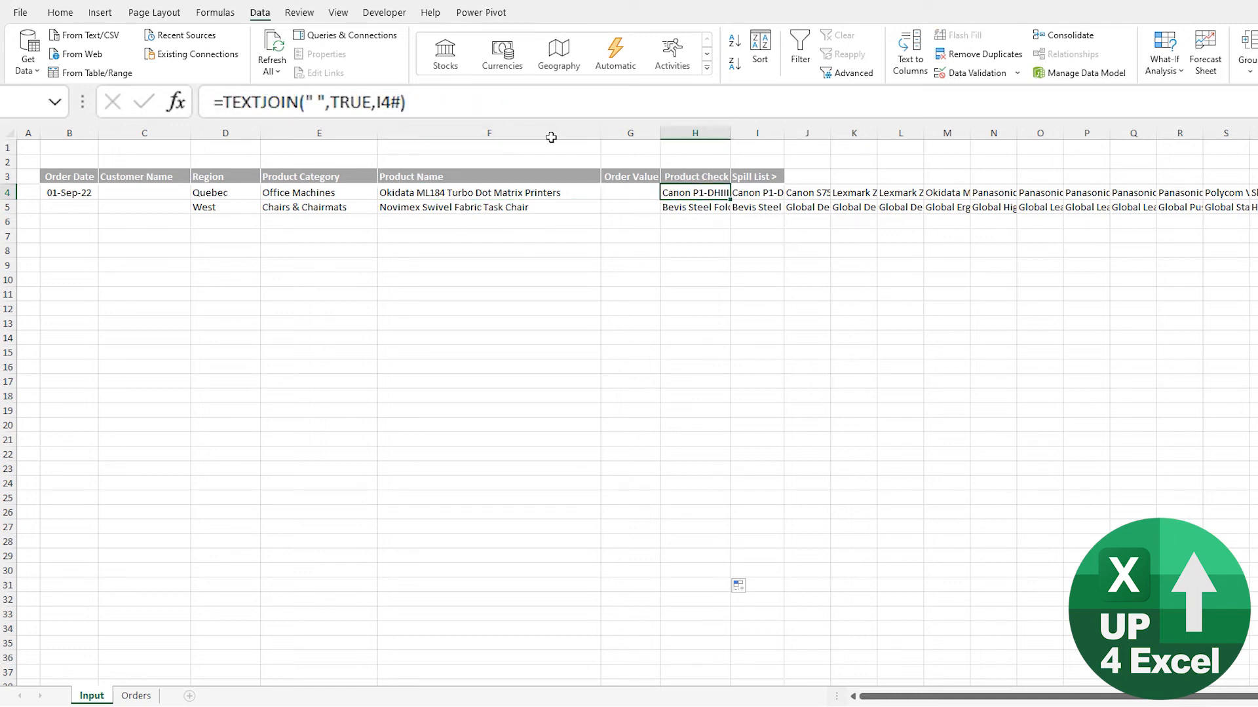
{"action": "left_click", "coordinate": [224, 99]}
{"action": "type", "text": "find"}
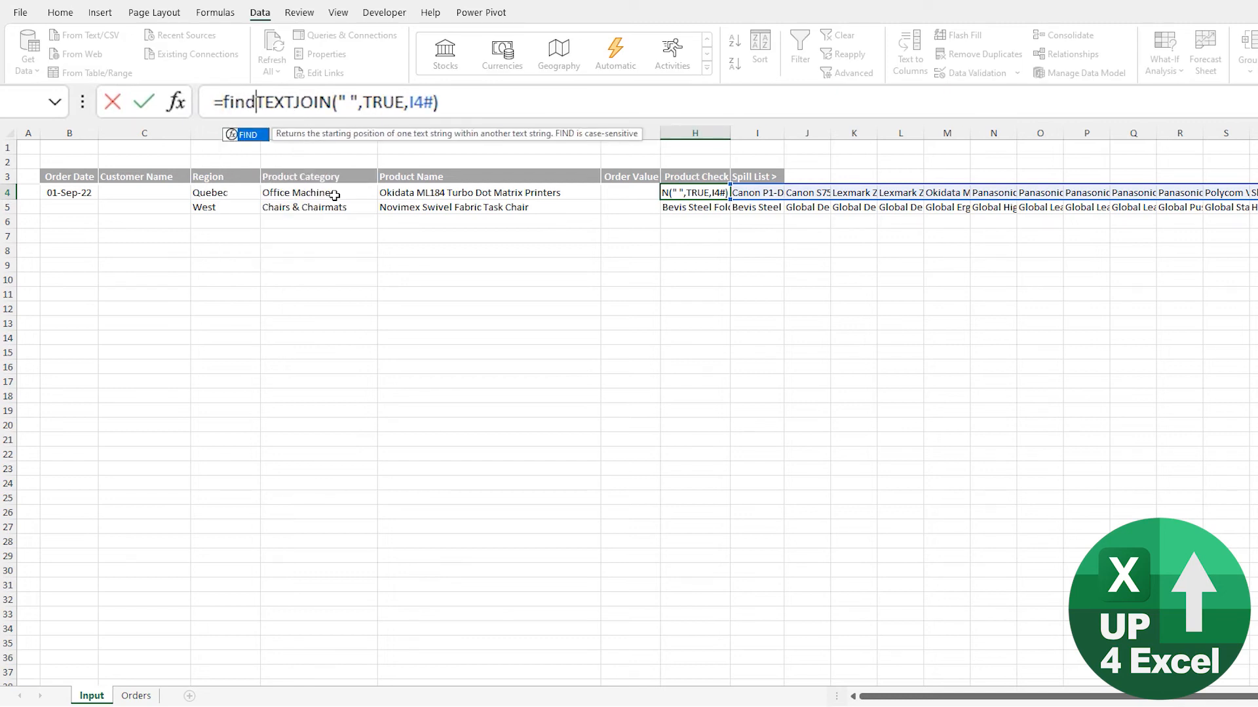
{"action": "key", "text": "Tab"}
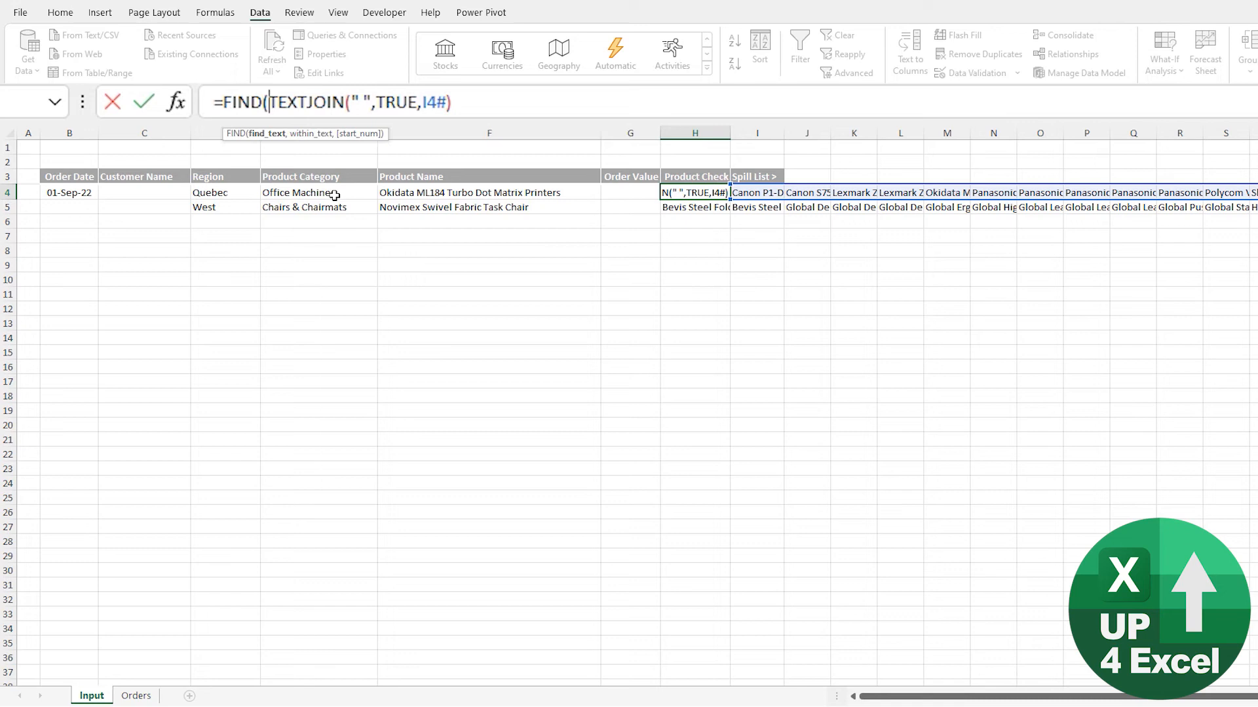
{"action": "left_click", "coordinate": [416, 193]}
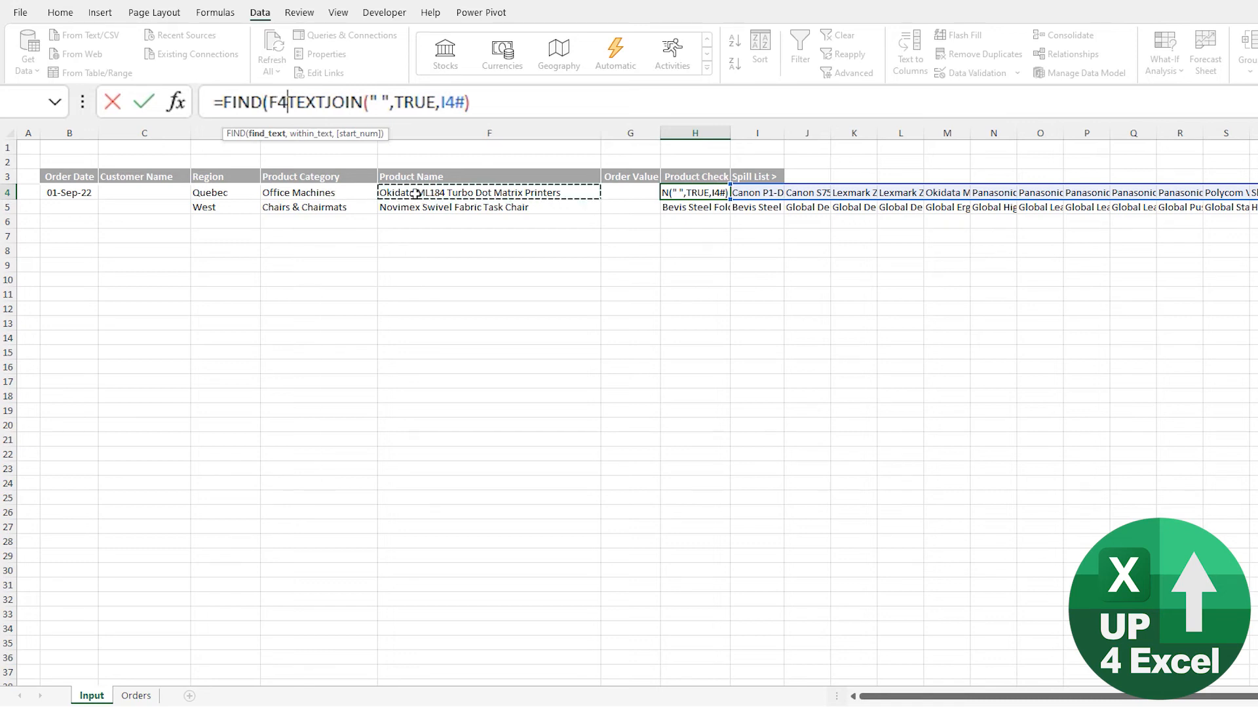
{"action": "key", "text": "F4"}
{"action": "key", "text": "F4"}
{"action": "key", "text": "F4"}
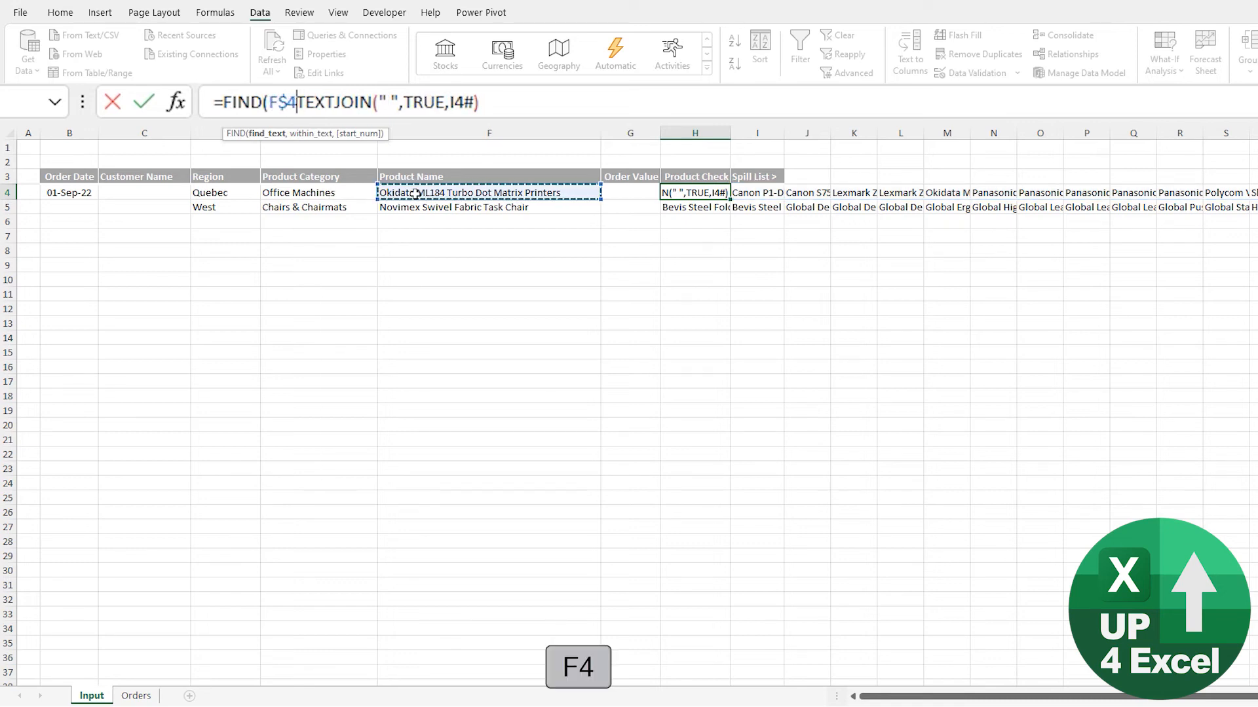
{"action": "type", "text": ",I4#"}
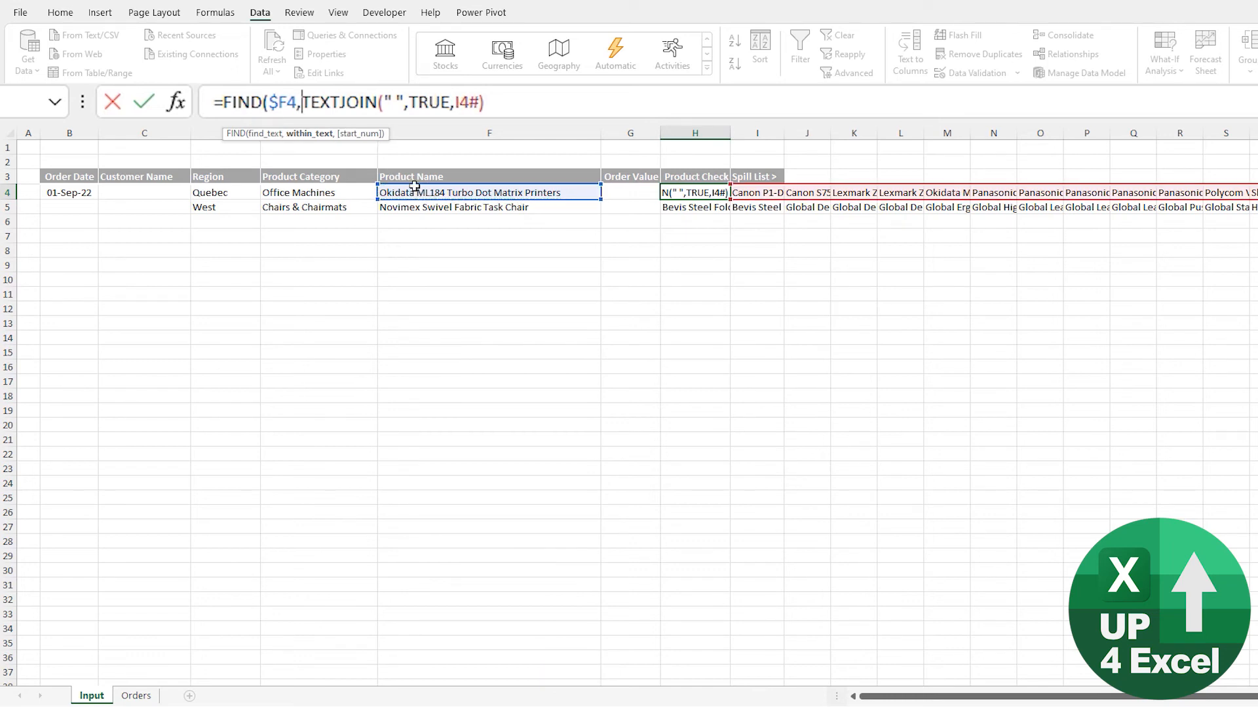
{"action": "type", "text": ")"}
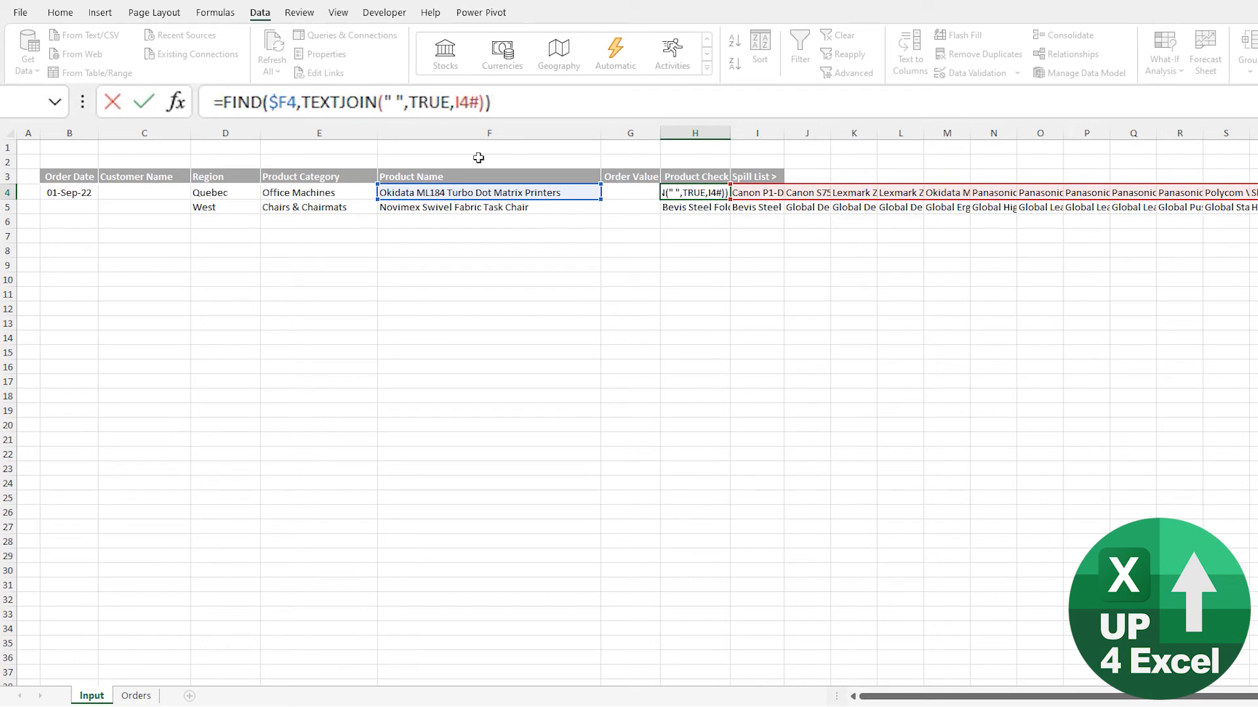
{"action": "key", "text": "Return"}
{"action": "key", "text": "Up"}
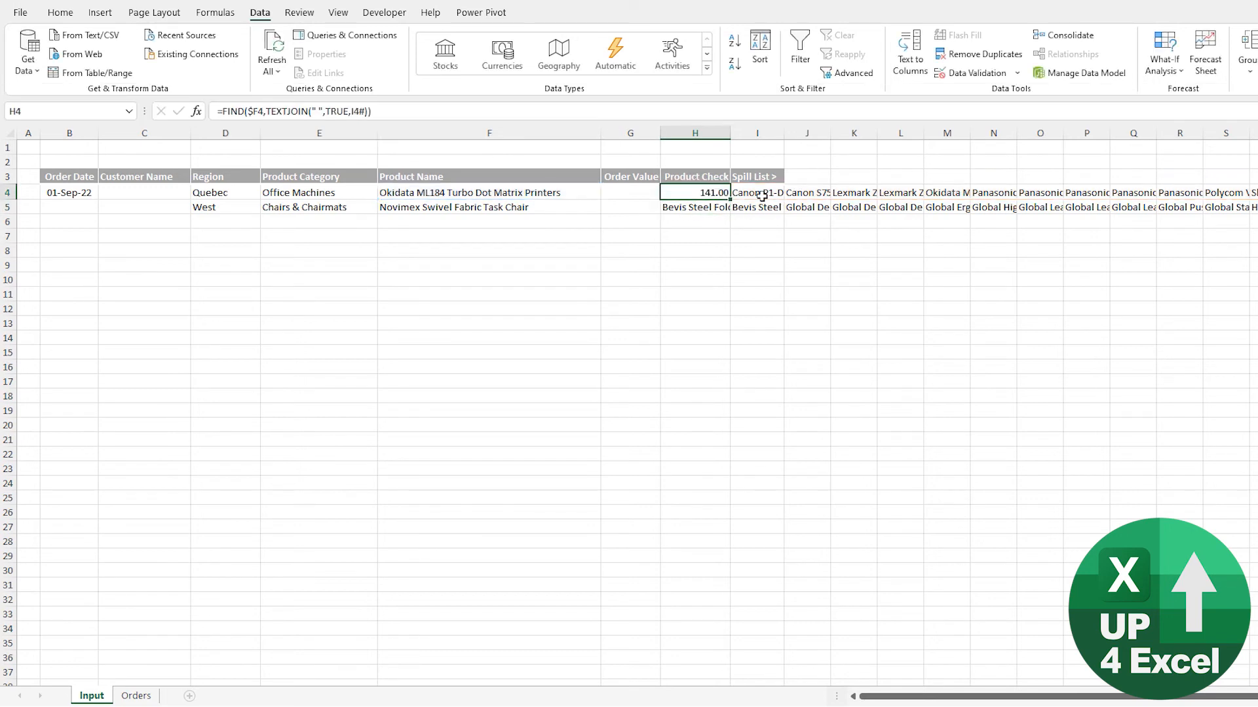
Step: Fill the FIND formula from H4 down to H30 and check the cells for the first two orders
{"action": "left_click_drag", "start_coordinate": [730, 200], "coordinate": [727, 574]}
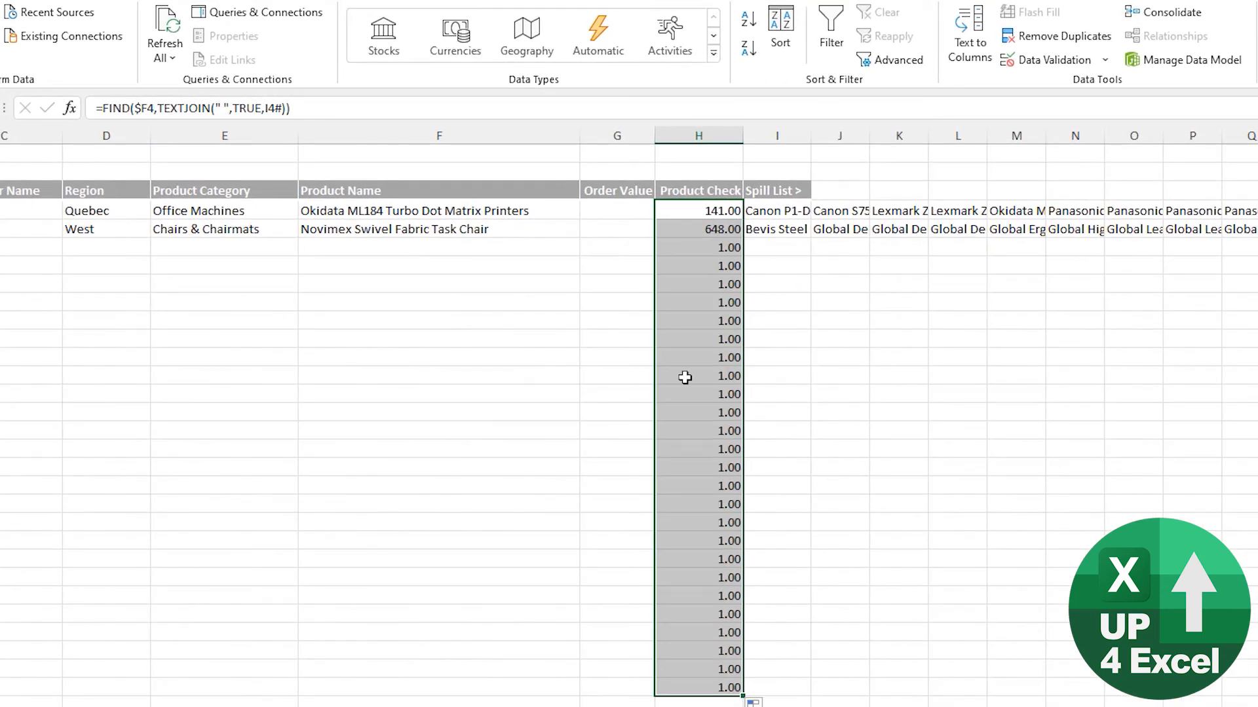
{"action": "left_click", "coordinate": [726, 211]}
{"action": "left_click", "coordinate": [717, 224]}
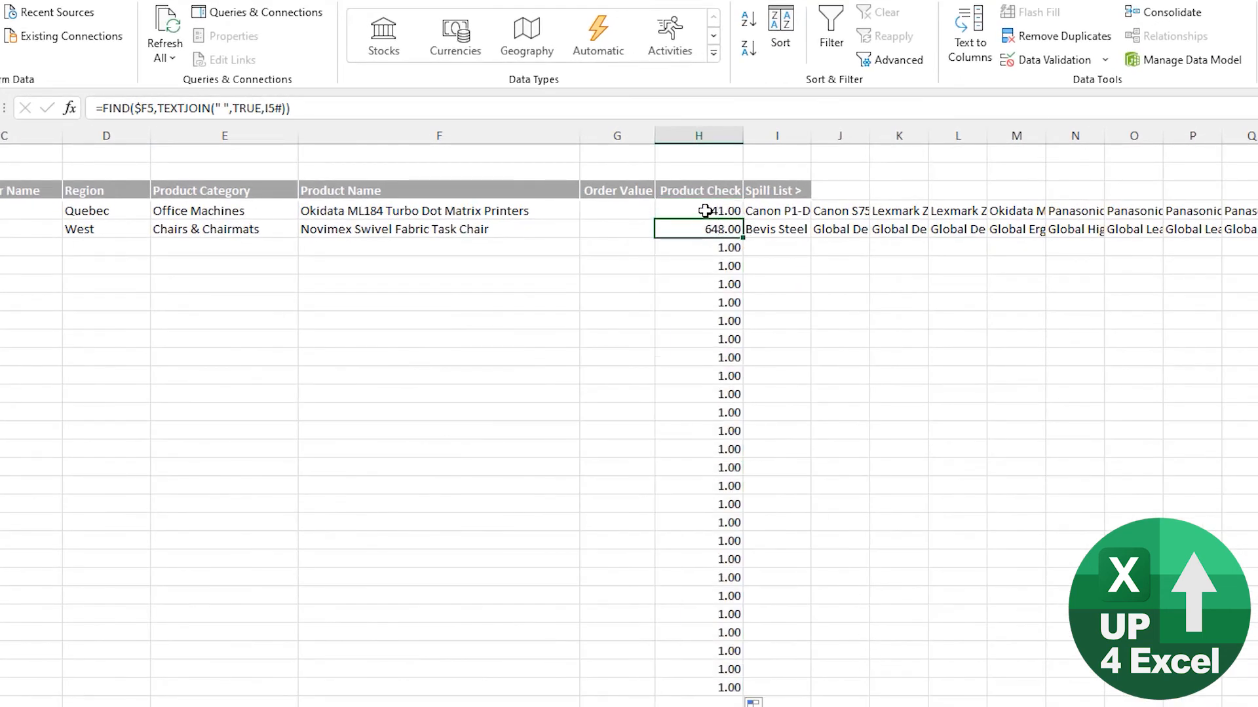
Step: Change the first order's product category in E4 to Rubber Bands
{"action": "left_click", "coordinate": [269, 211]}
{"action": "left_click", "coordinate": [306, 210]}
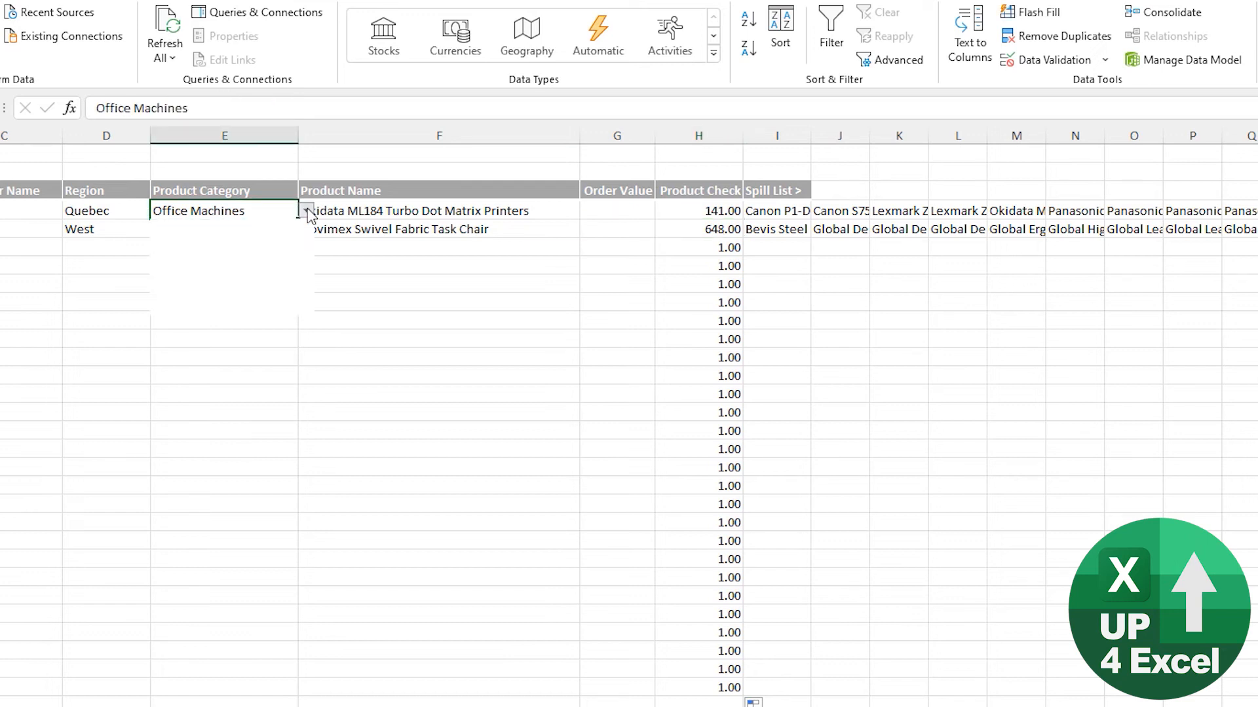
{"action": "left_click", "coordinate": [255, 263]}
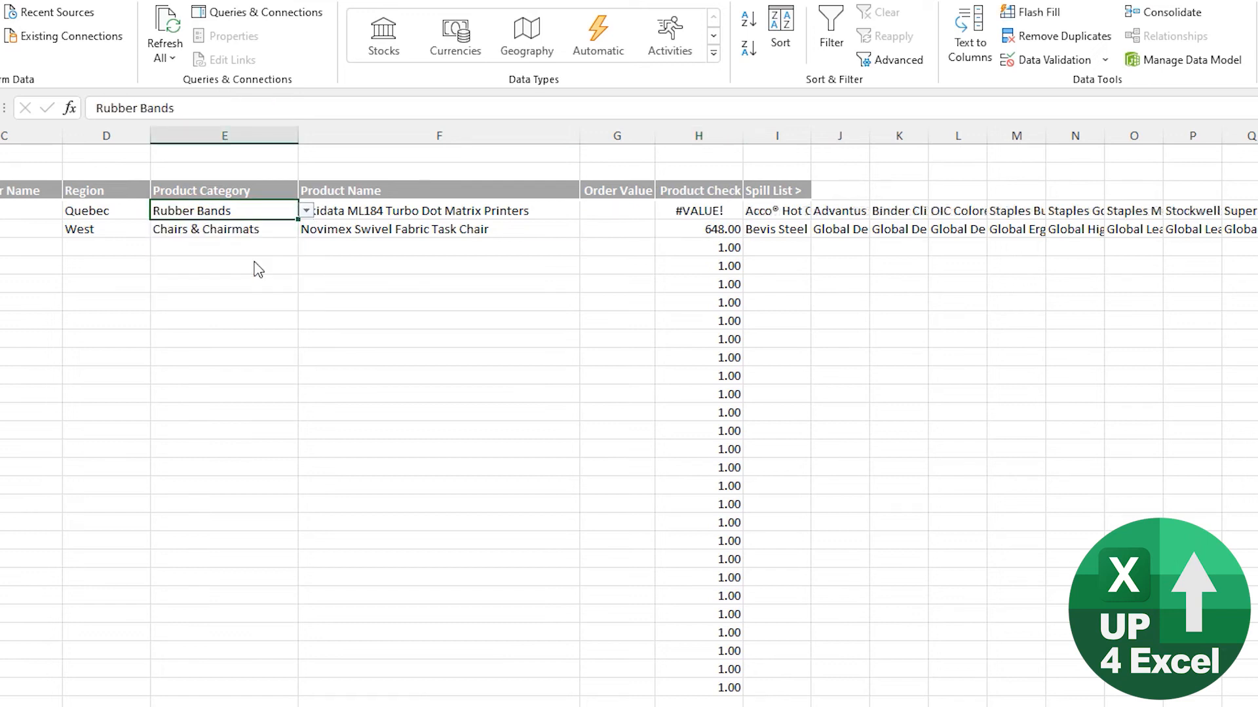
Step: Examine the Product Check cells of the first order and of the order rows that have no product
{"action": "left_click", "coordinate": [701, 211]}
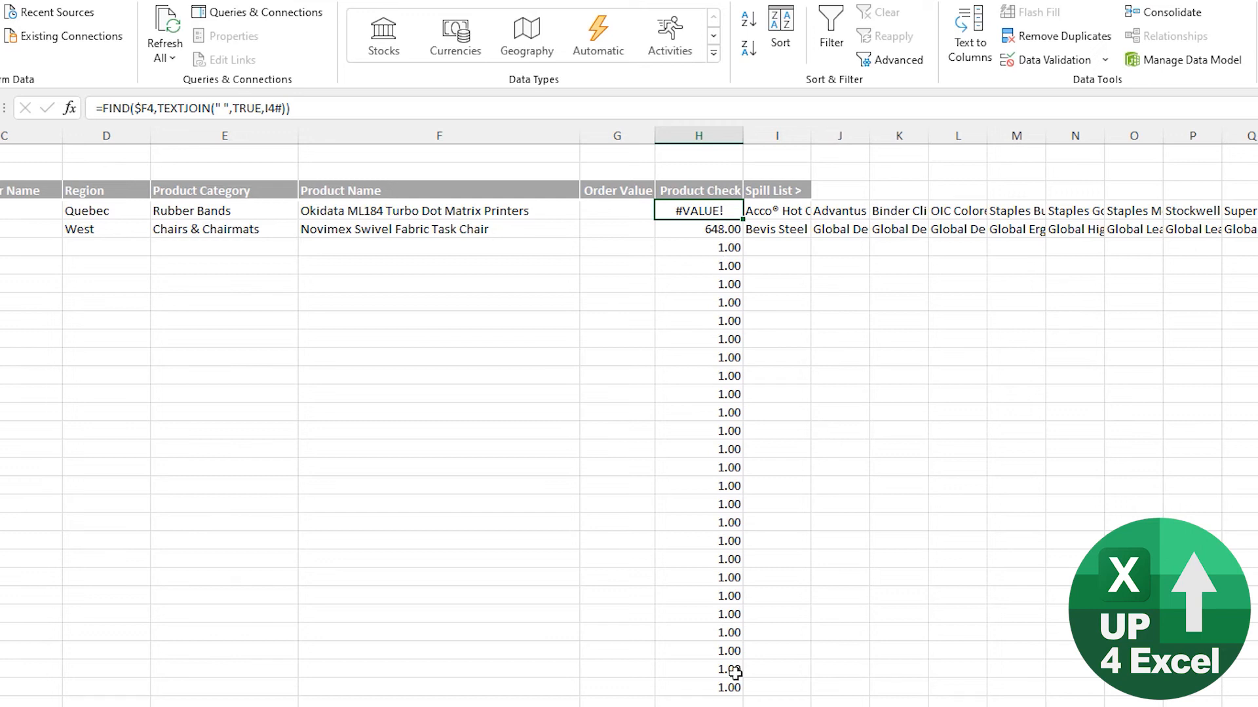
{"action": "left_click", "coordinate": [725, 251]}
{"action": "left_click", "coordinate": [723, 302]}
{"action": "left_click", "coordinate": [727, 393]}
{"action": "left_click", "coordinate": [714, 596]}
{"action": "left_click", "coordinate": [713, 430]}
{"action": "left_click", "coordinate": [727, 449]}
{"action": "left_click", "coordinate": [716, 210]}
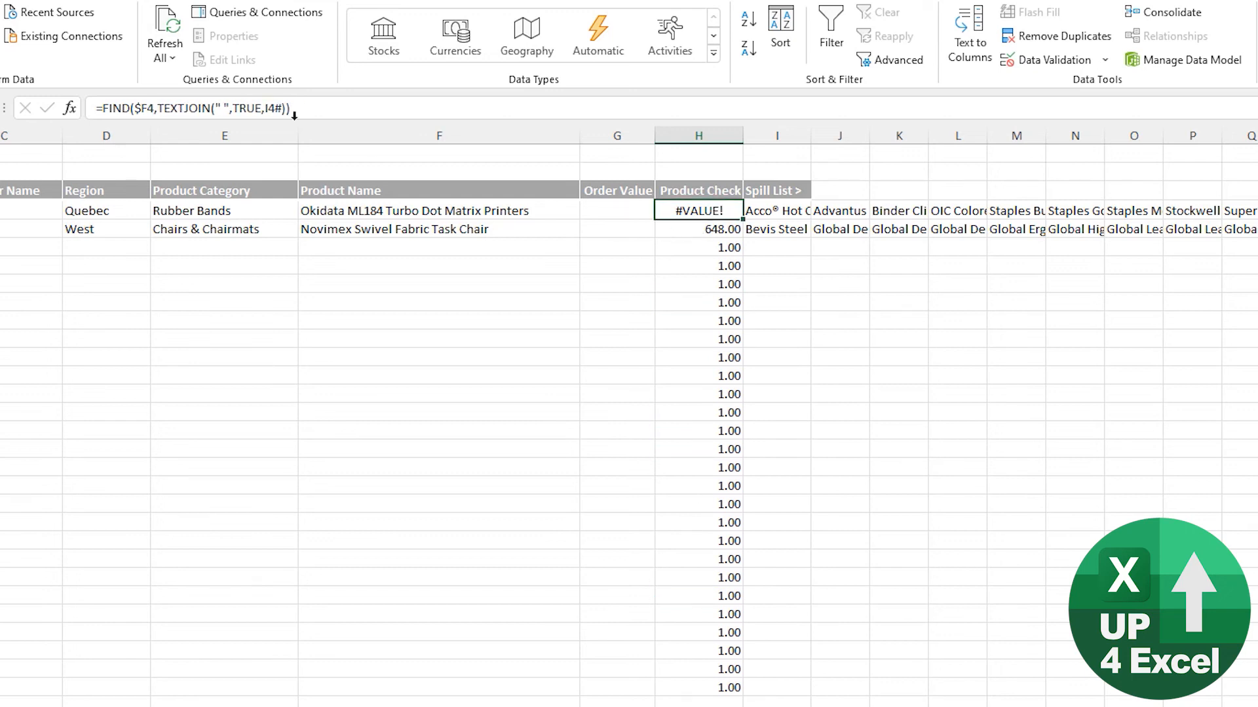
Step: Insert an IF with the test ISBLANK($F4) in front of the FIND in H4's formula
{"action": "left_click", "coordinate": [102, 109]}
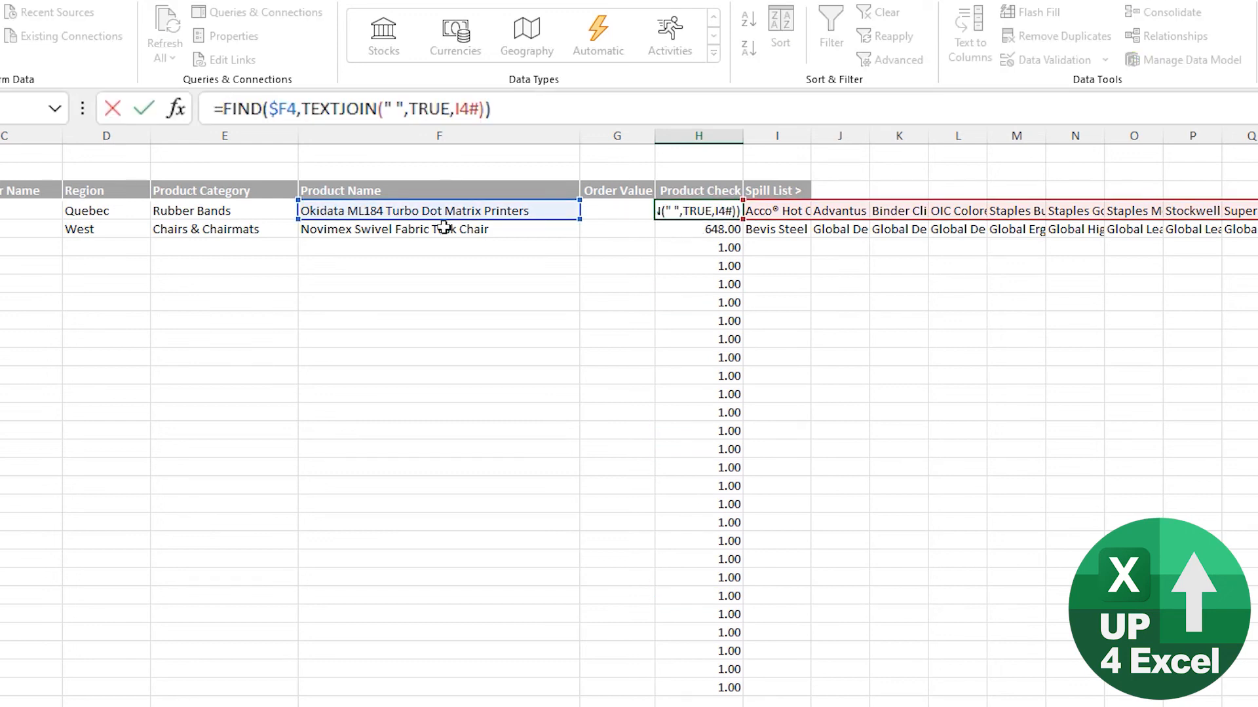
{"action": "type", "text": "if("}
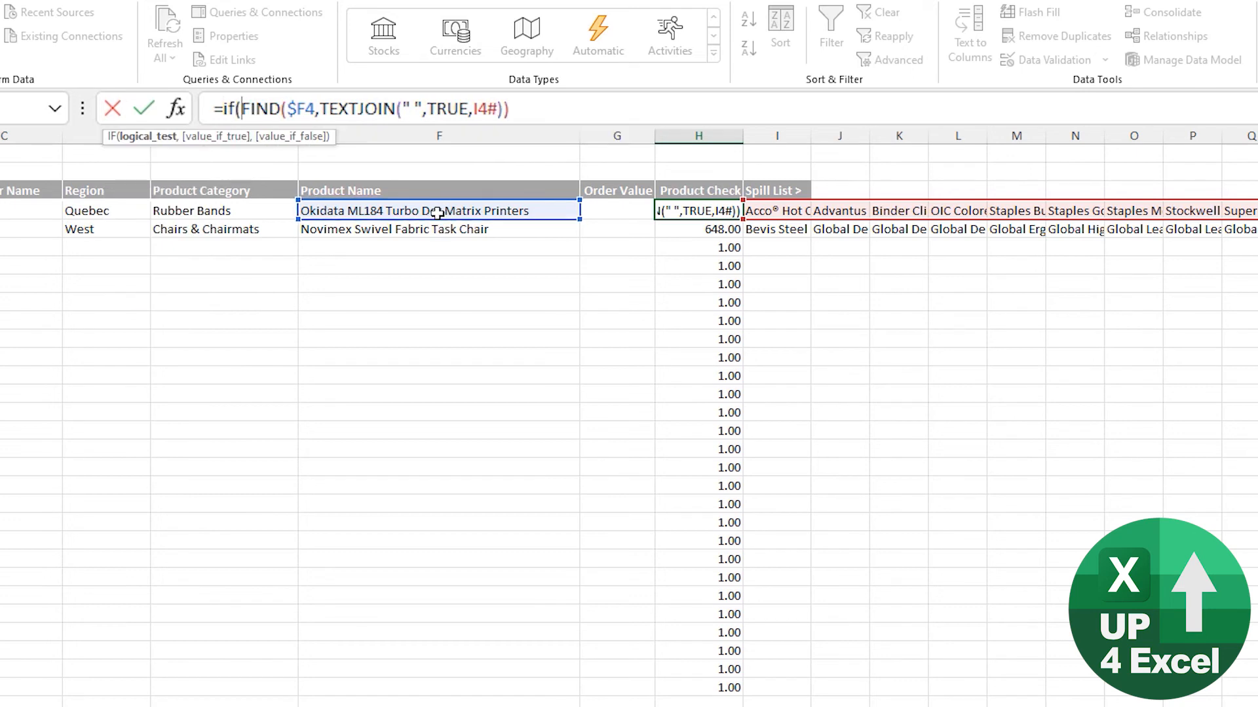
{"action": "type", "text": "isb"}
{"action": "key", "text": "Tab"}
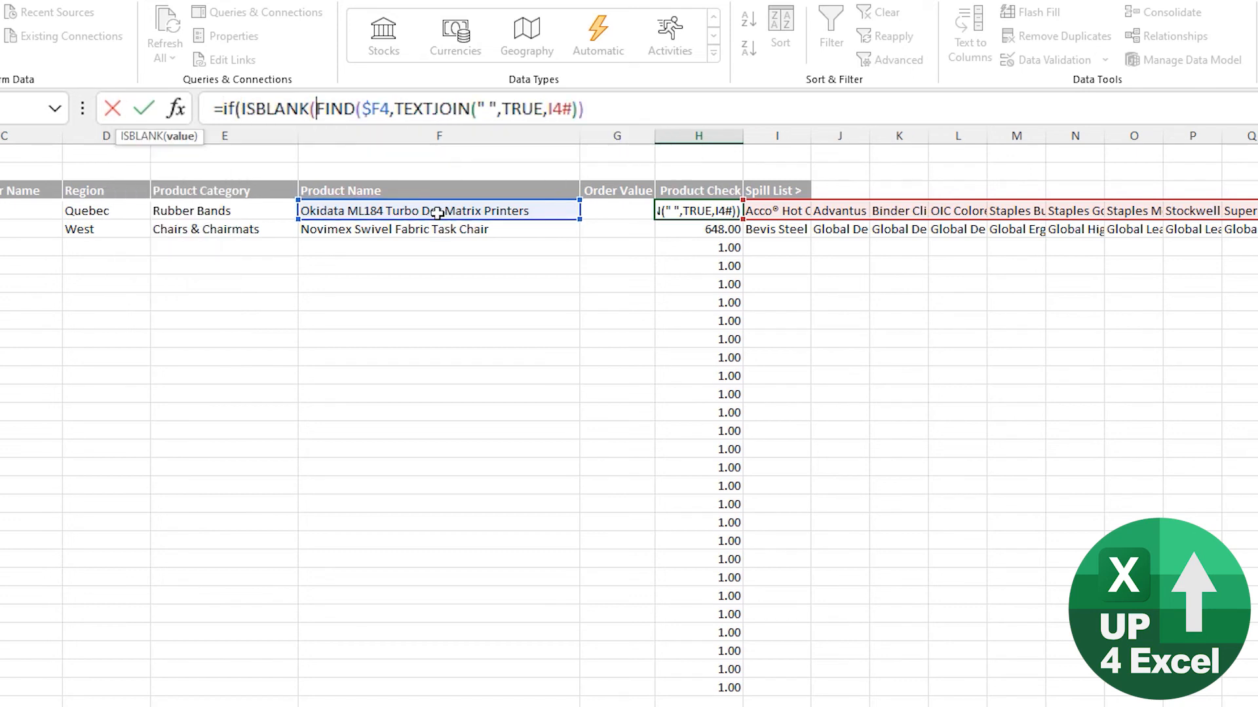
{"action": "left_click", "coordinate": [422, 211]}
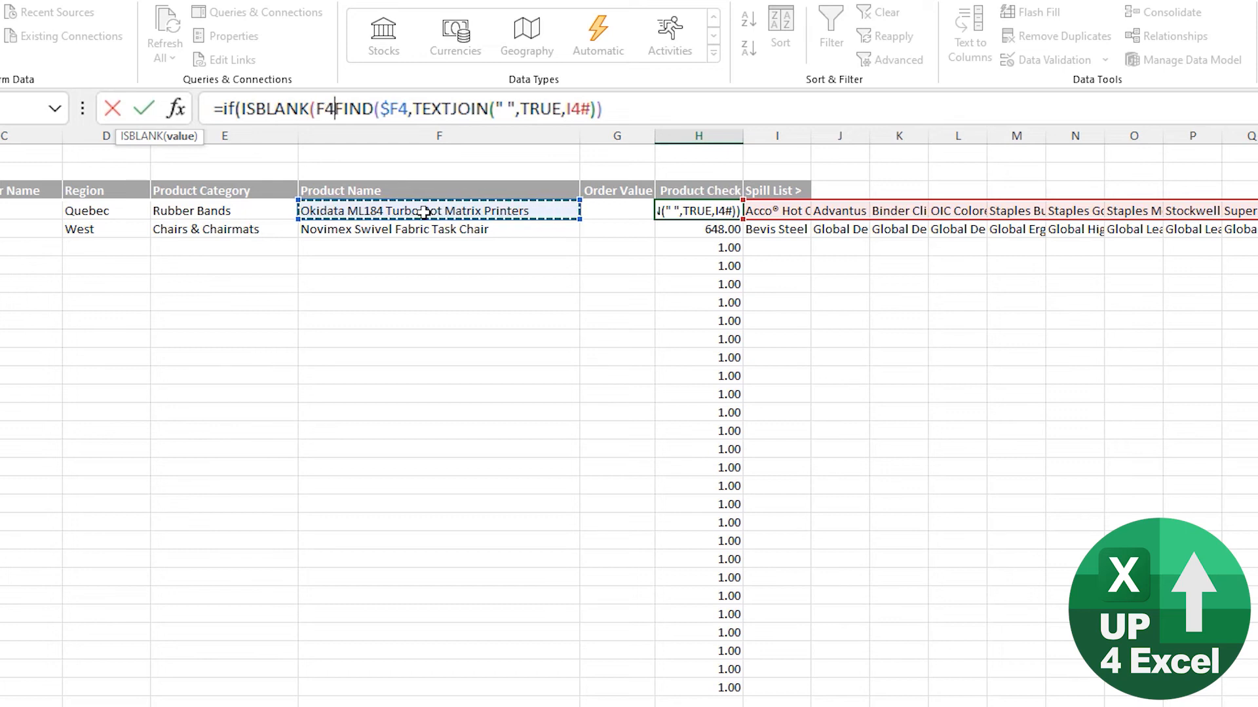
{"action": "key", "text": "F4"}
{"action": "key", "text": "F4"}
{"action": "key", "text": "F4"}
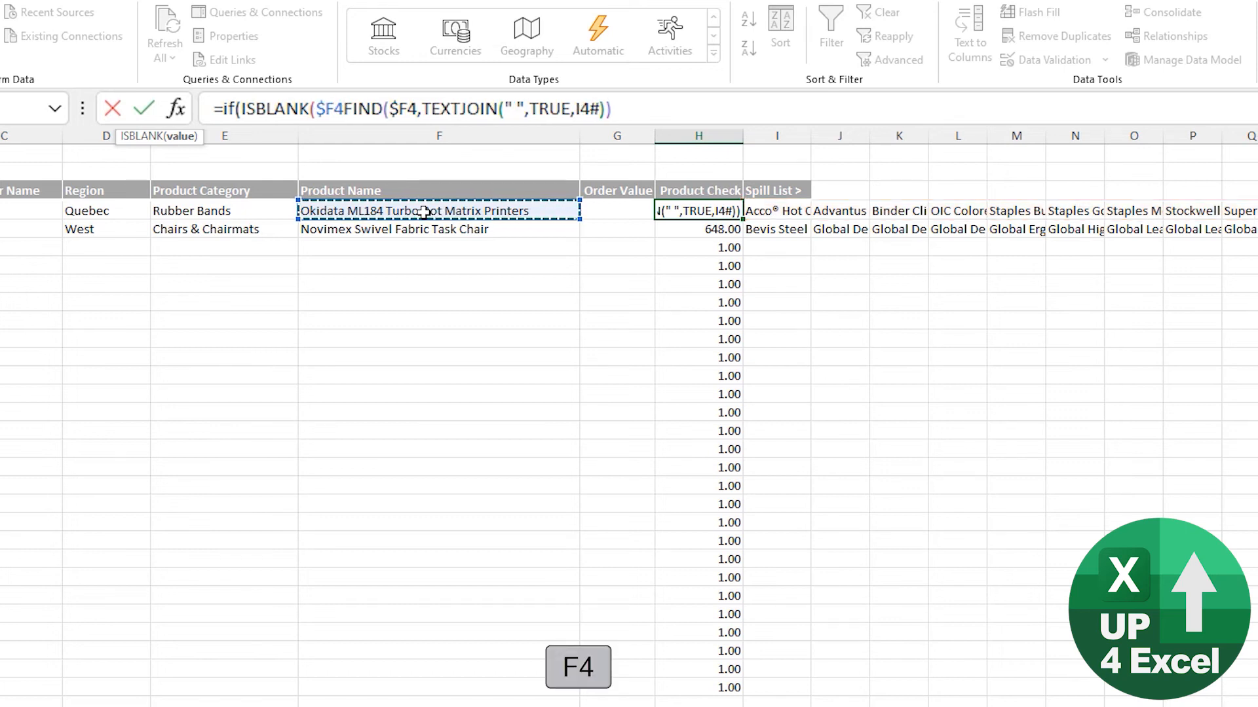
{"action": "type", "text": ")"}
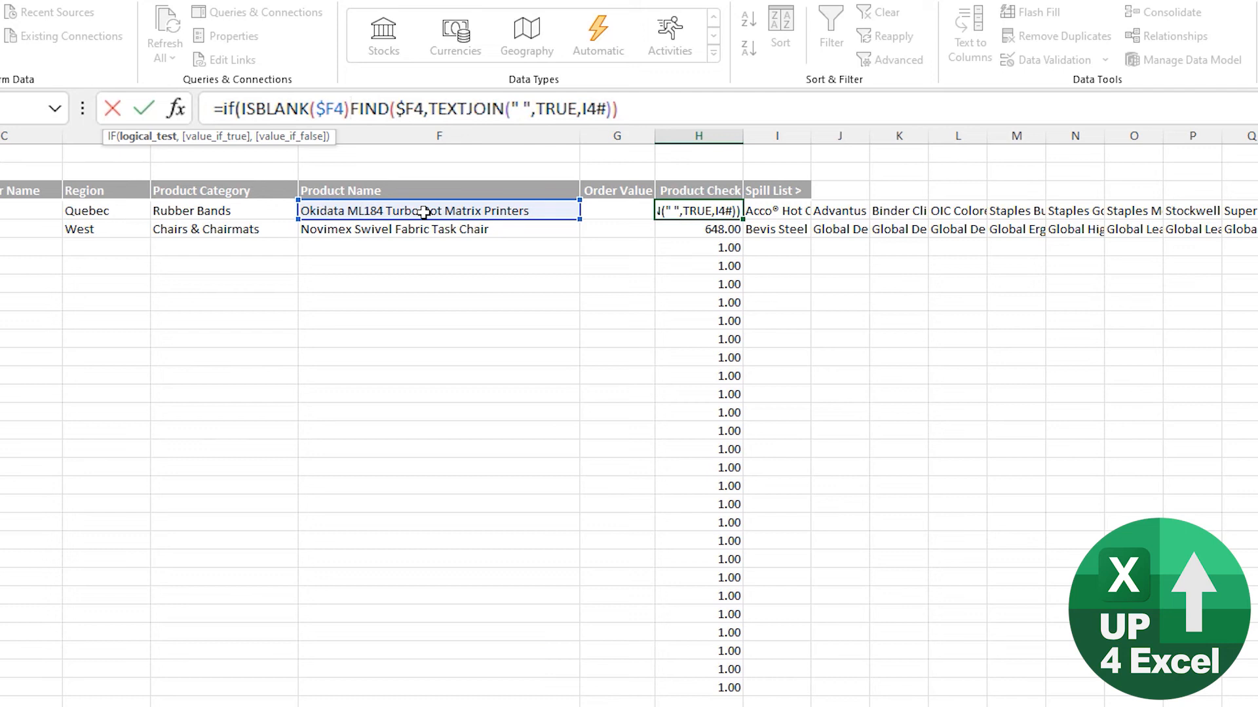
Step: Complete the H4 formula so blank products return empty text: =IF(ISBLANK($F4),"",FIND($F4,TEXTJOIN(" ",TRUE,I4#)))
{"action": "type", "text": ",\"\""}
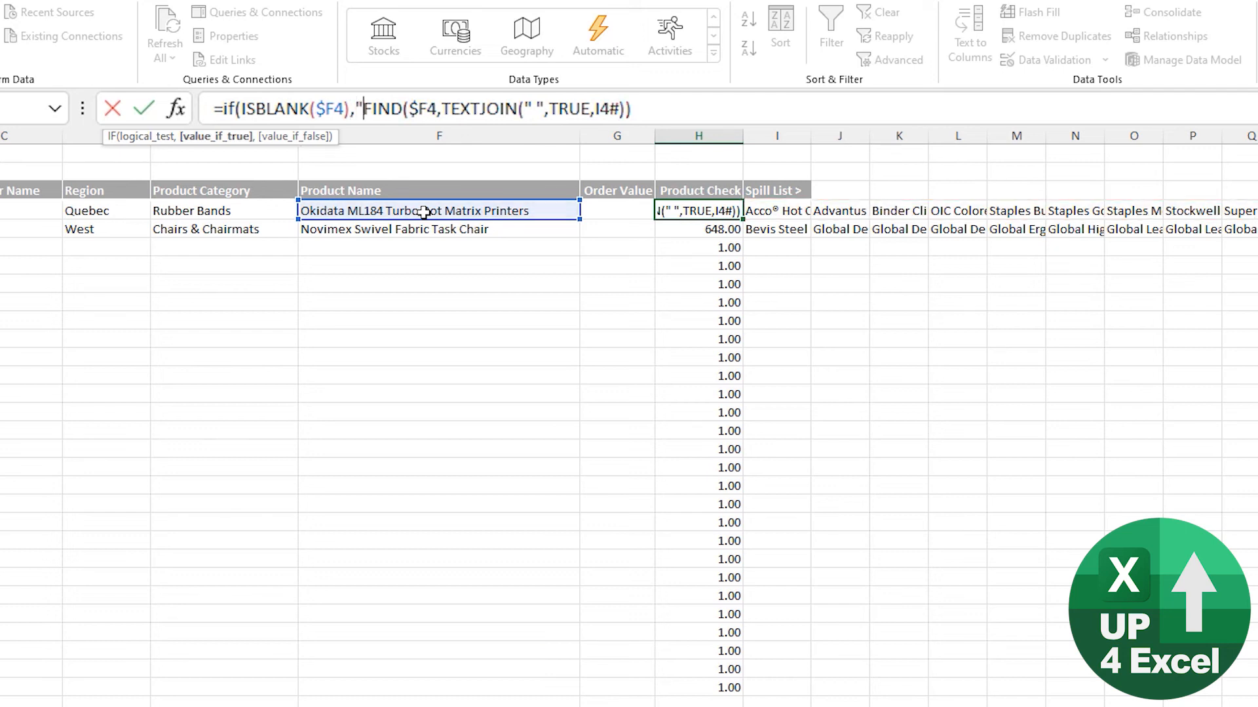
{"action": "type", "text": ","}
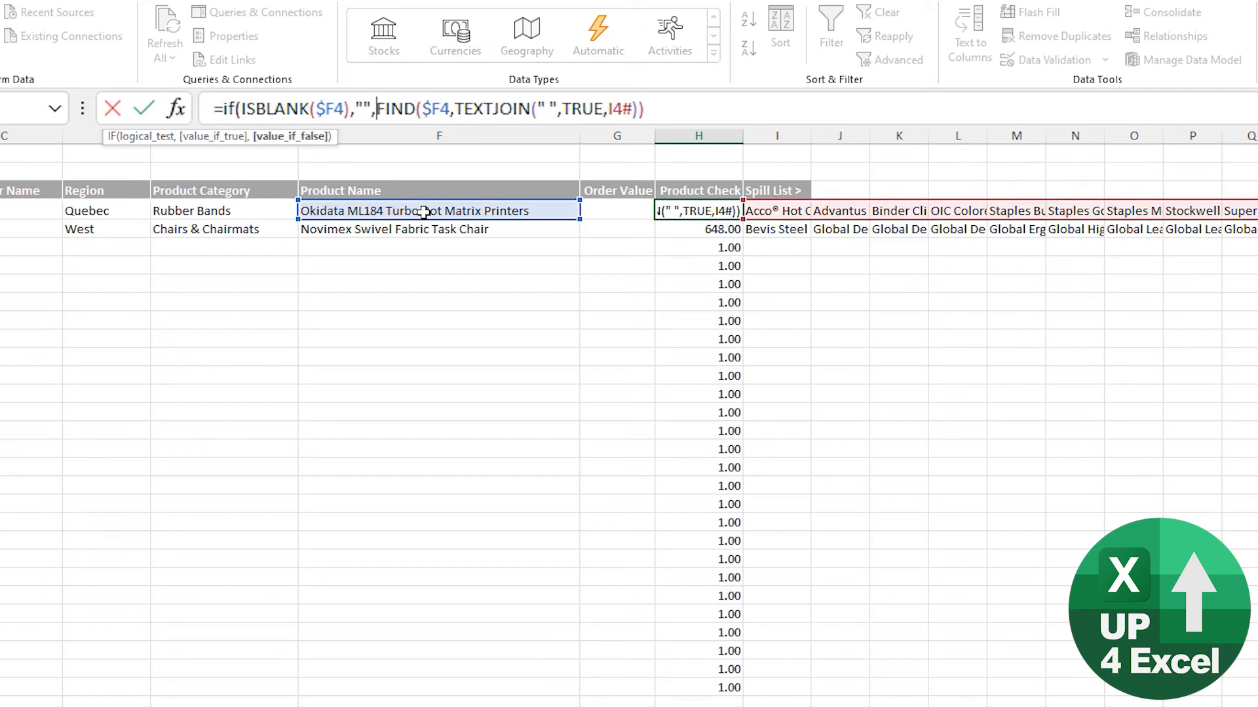
{"action": "key", "text": "ctrl+End"}
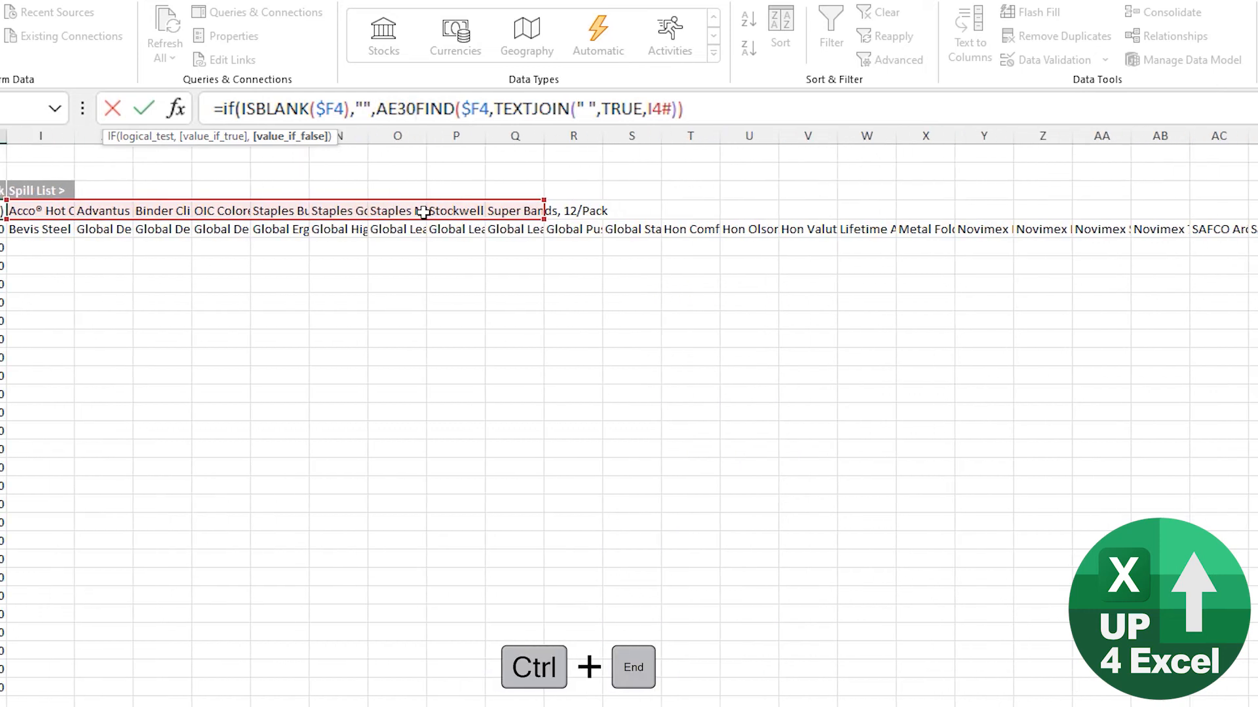
{"action": "key", "text": "BackSpace"}
{"action": "key", "text": "BackSpace"}
{"action": "key", "text": "BackSpace"}
{"action": "key", "text": "BackSpace"}
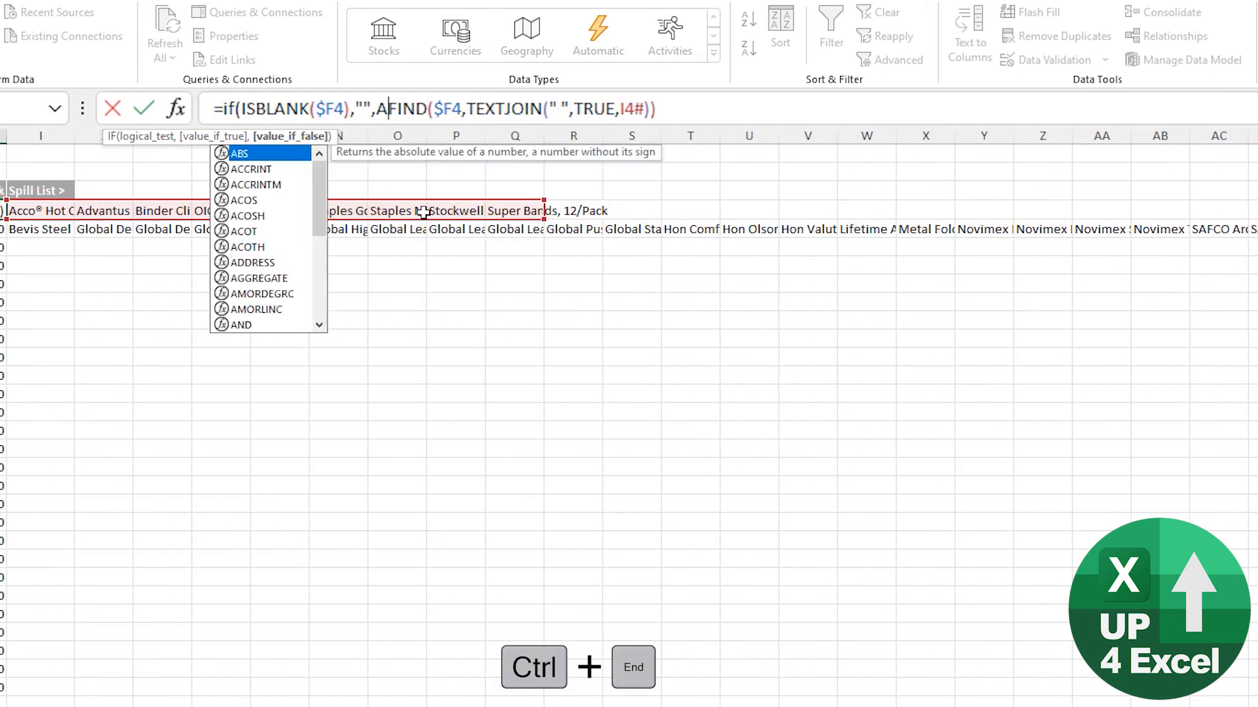
{"action": "key", "text": "F2"}
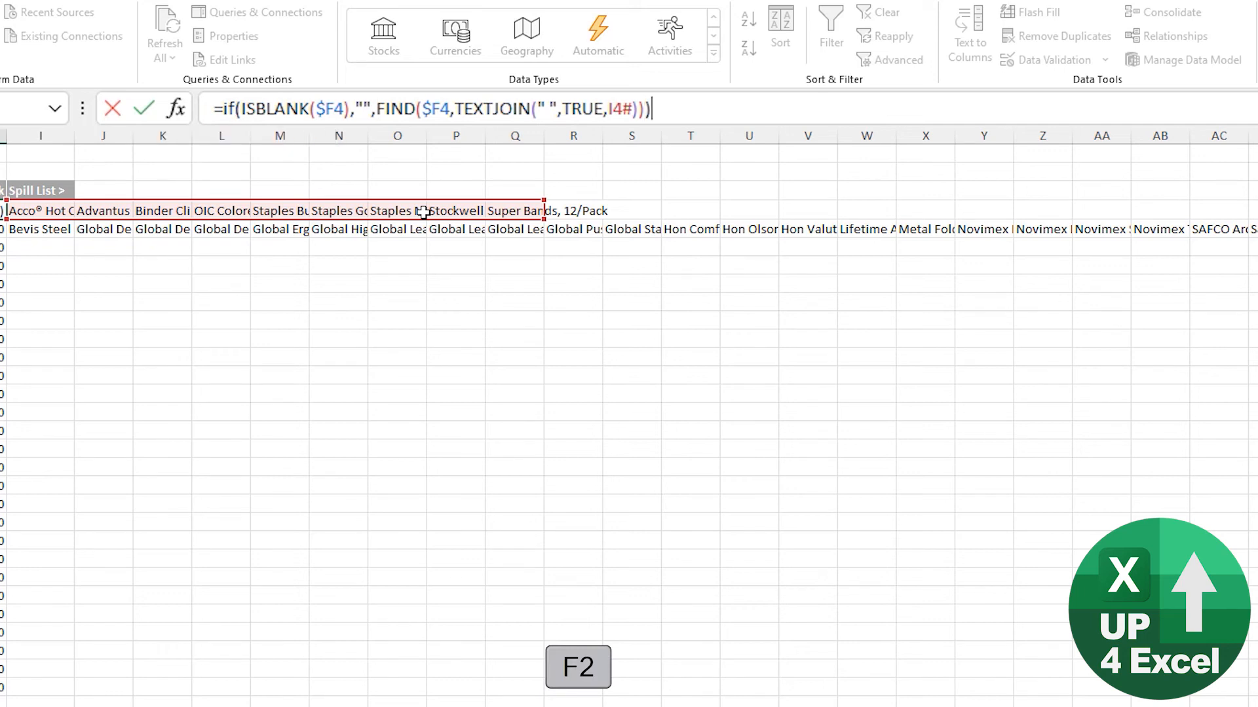
{"action": "key", "text": "Return"}
{"action": "key", "text": "Up"}
{"action": "key", "text": "Up"}
{"action": "key", "text": "Down"}
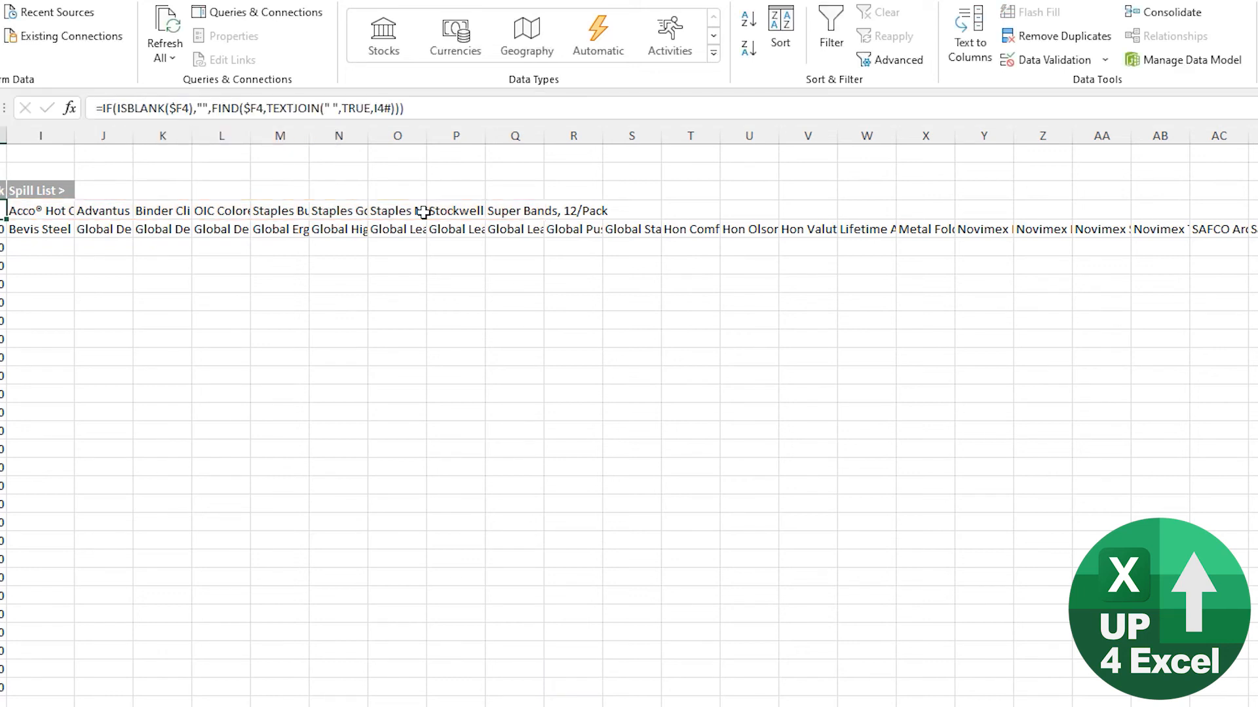
Step: Fill the IF formula from H4 down the Product Check column to H30
{"action": "key", "text": "ctrl+Home"}
{"action": "left_click", "coordinate": [693, 211]}
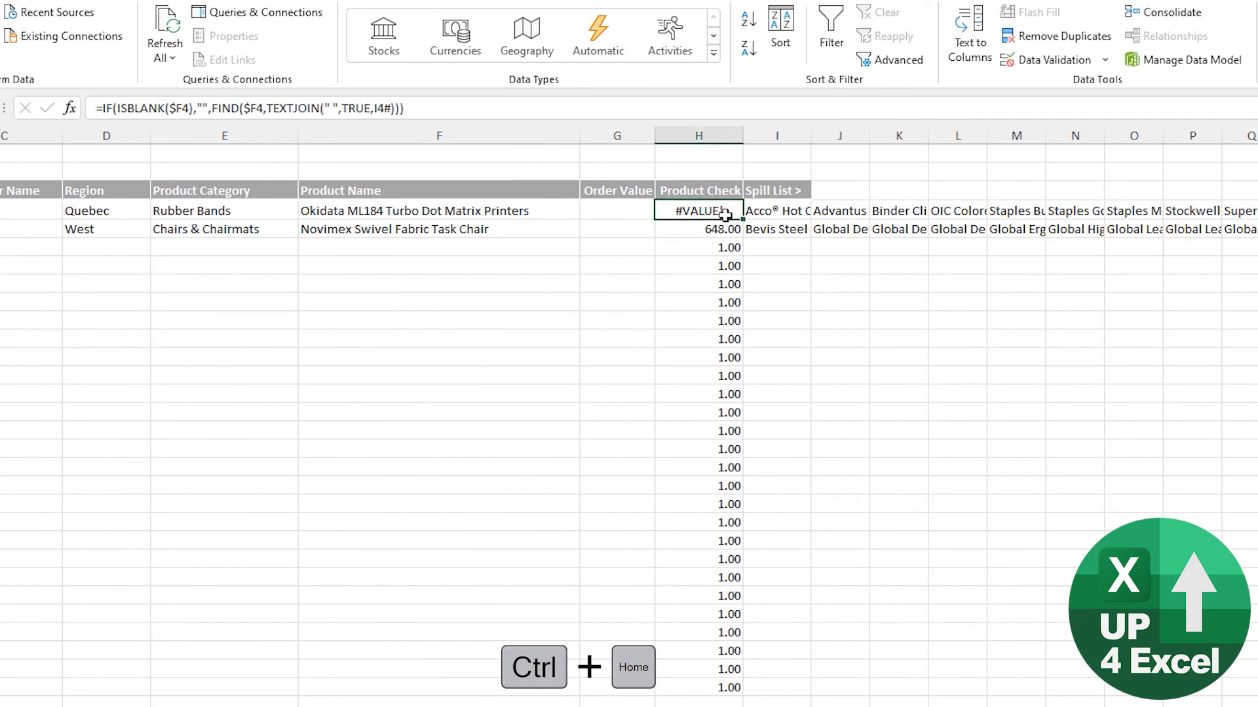
{"action": "double_click", "coordinate": [742, 219]}
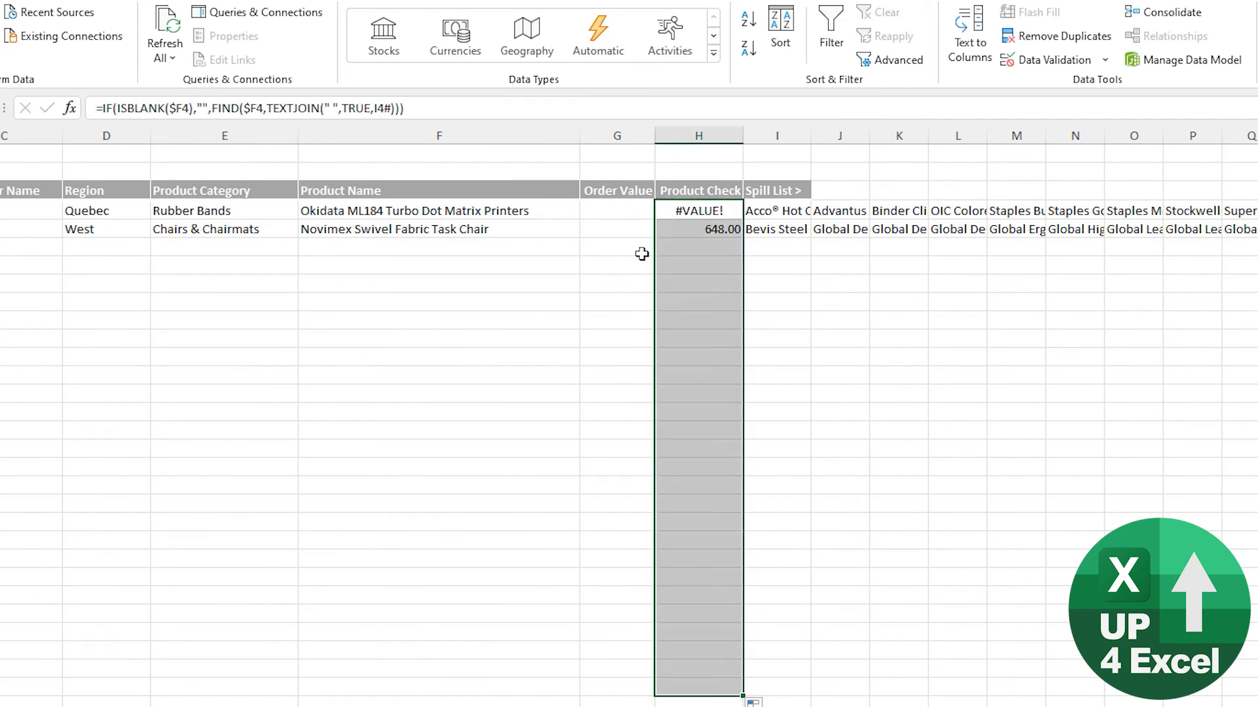
Step: Try the product drop-down in F6 and set the third order's product category in E6 to Bookcases
{"action": "left_click", "coordinate": [445, 247]}
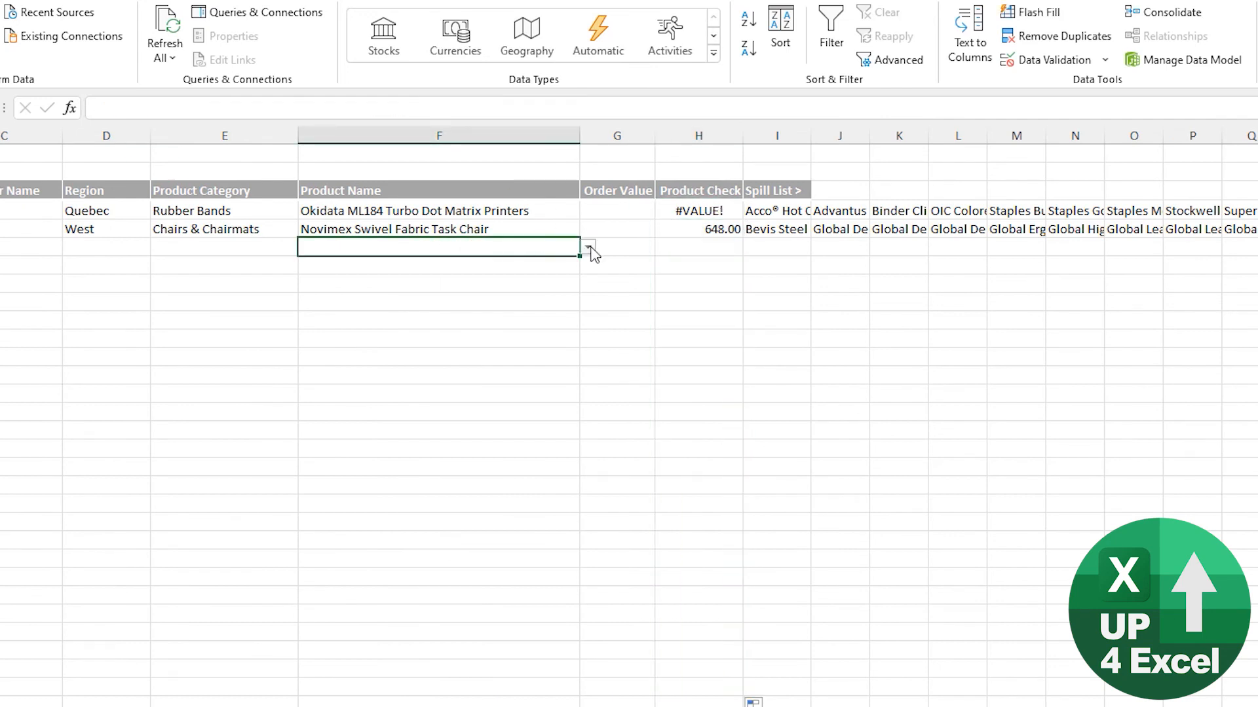
{"action": "left_click", "coordinate": [724, 247]}
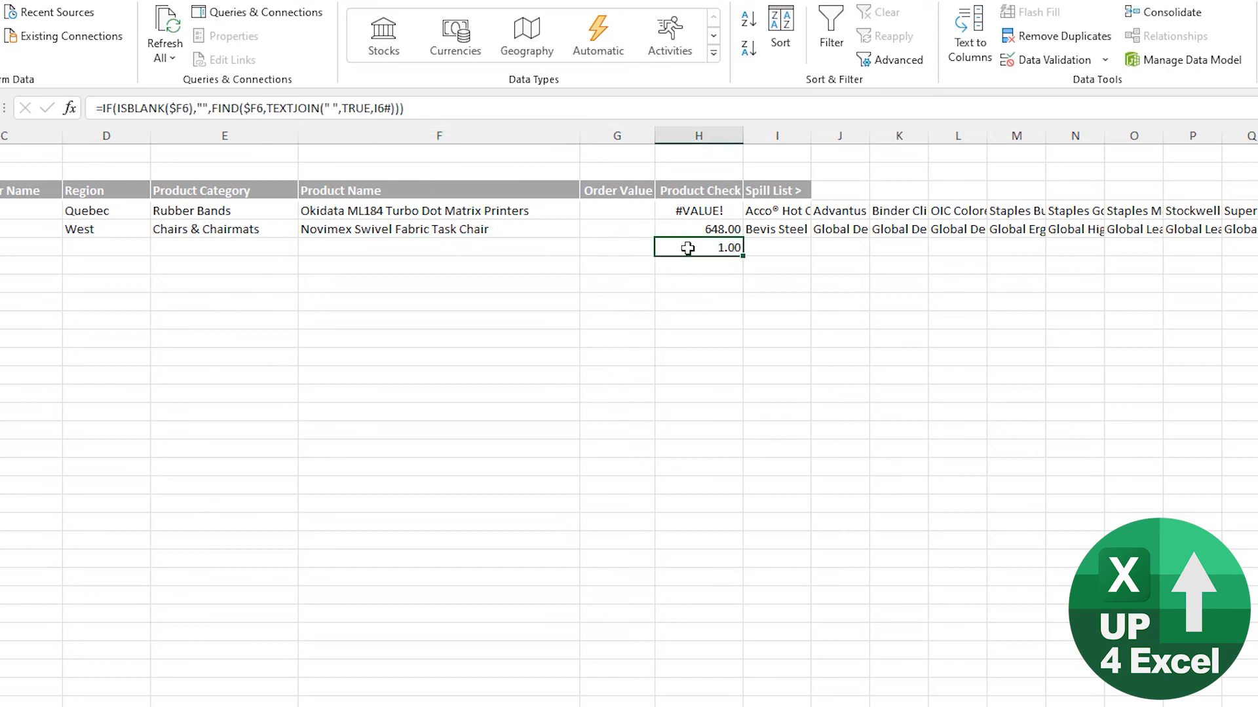
{"action": "left_click", "coordinate": [266, 236]}
{"action": "left_click", "coordinate": [284, 246]}
{"action": "left_click", "coordinate": [305, 247]}
{"action": "left_click", "coordinate": [183, 284]}
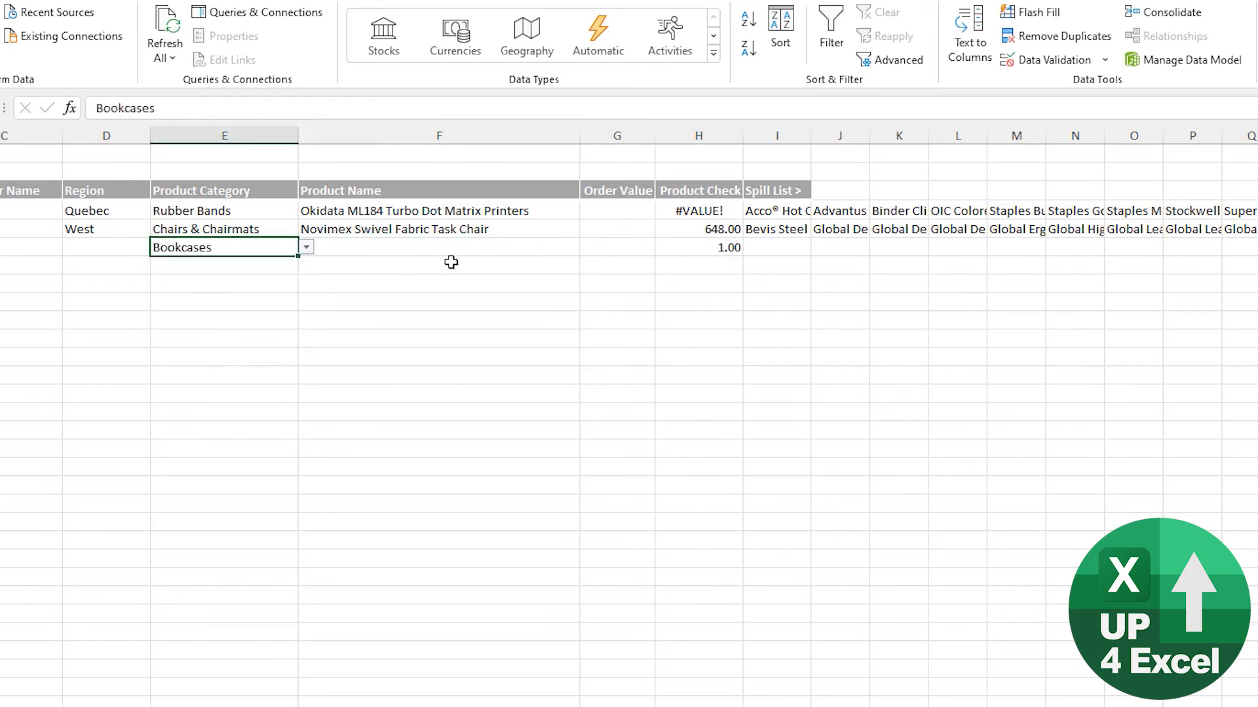
Step: Try the product drop-down in F6 again and set the third order's region in D6 to Prarie
{"action": "left_click", "coordinate": [546, 242]}
{"action": "left_click", "coordinate": [588, 247]}
{"action": "left_click", "coordinate": [524, 265]}
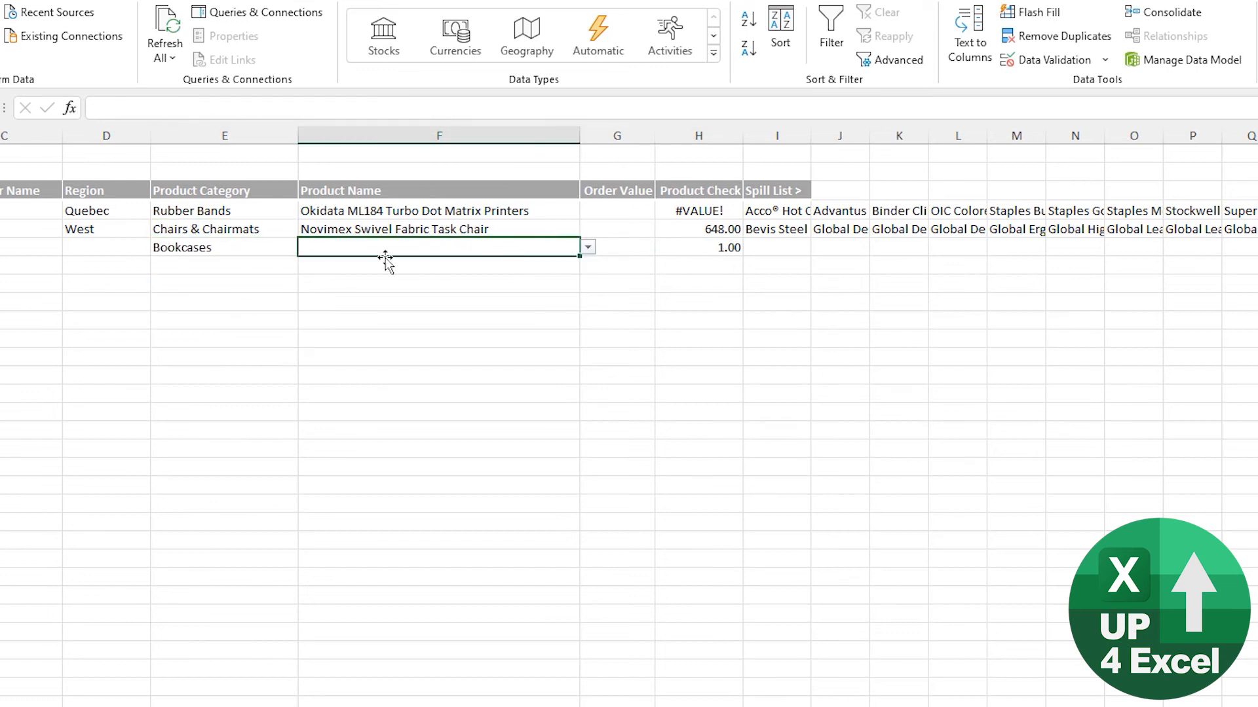
{"action": "left_click", "coordinate": [91, 248]}
{"action": "left_click", "coordinate": [160, 247]}
{"action": "left_click", "coordinate": [98, 306]}
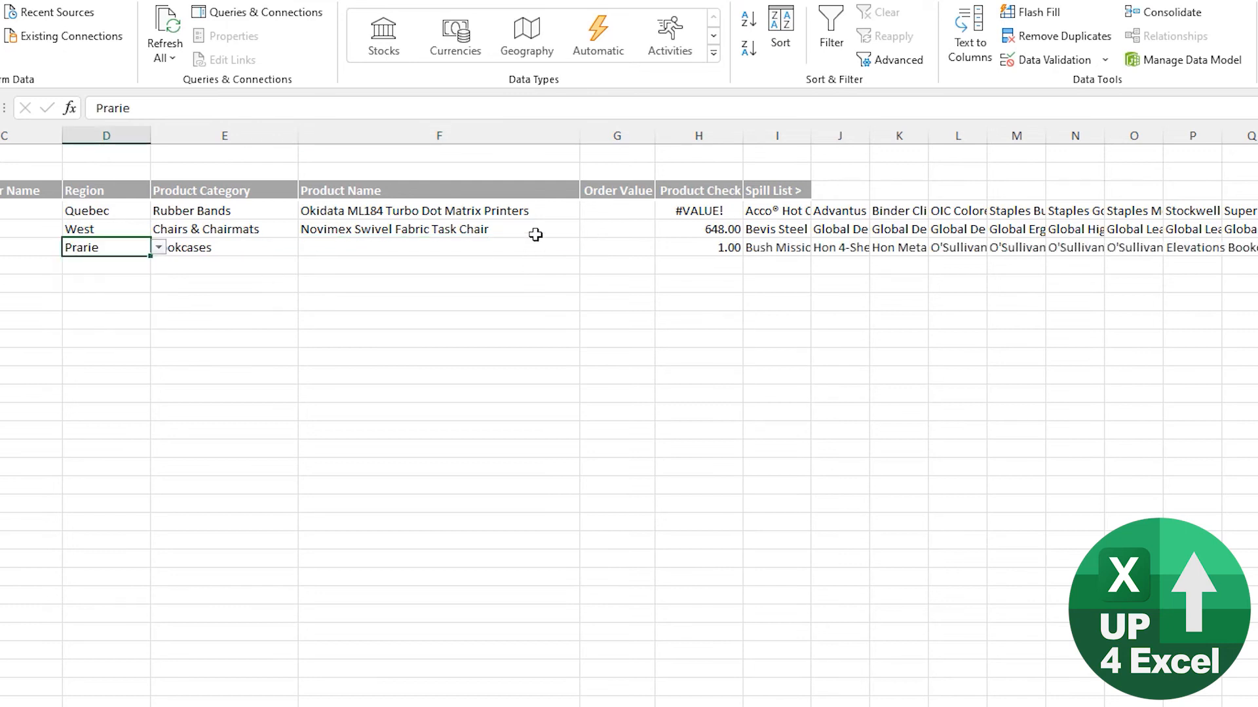
Step: Choose O'Sullivan 3-Shelf Heavy-Duty Bookcases as the product in F6 and compare the H6 and H4 check results
{"action": "left_click", "coordinate": [573, 248]}
{"action": "left_click", "coordinate": [589, 247]}
{"action": "left_click", "coordinate": [469, 308]}
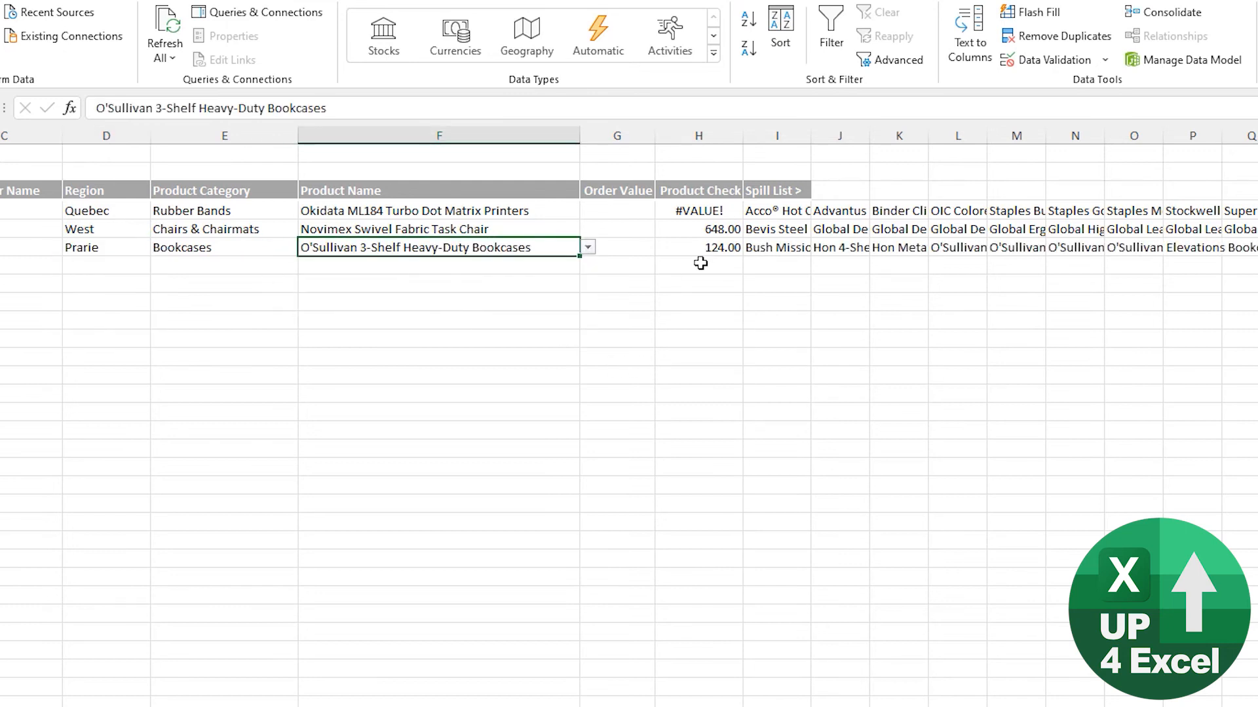
{"action": "left_click", "coordinate": [716, 251]}
{"action": "left_click", "coordinate": [715, 210]}
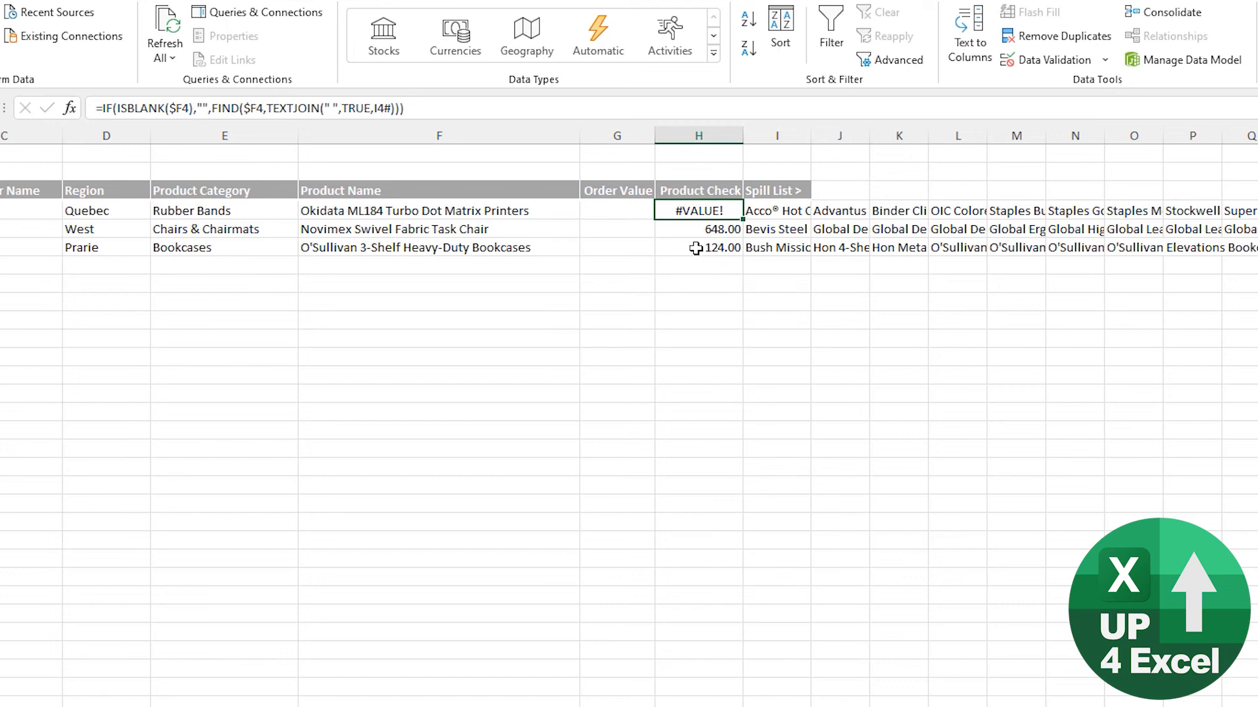
Step: Change the first order's product in F4 to Staples Bulldog Clip and check H4
{"action": "left_click", "coordinate": [356, 210]}
{"action": "left_click", "coordinate": [588, 211]}
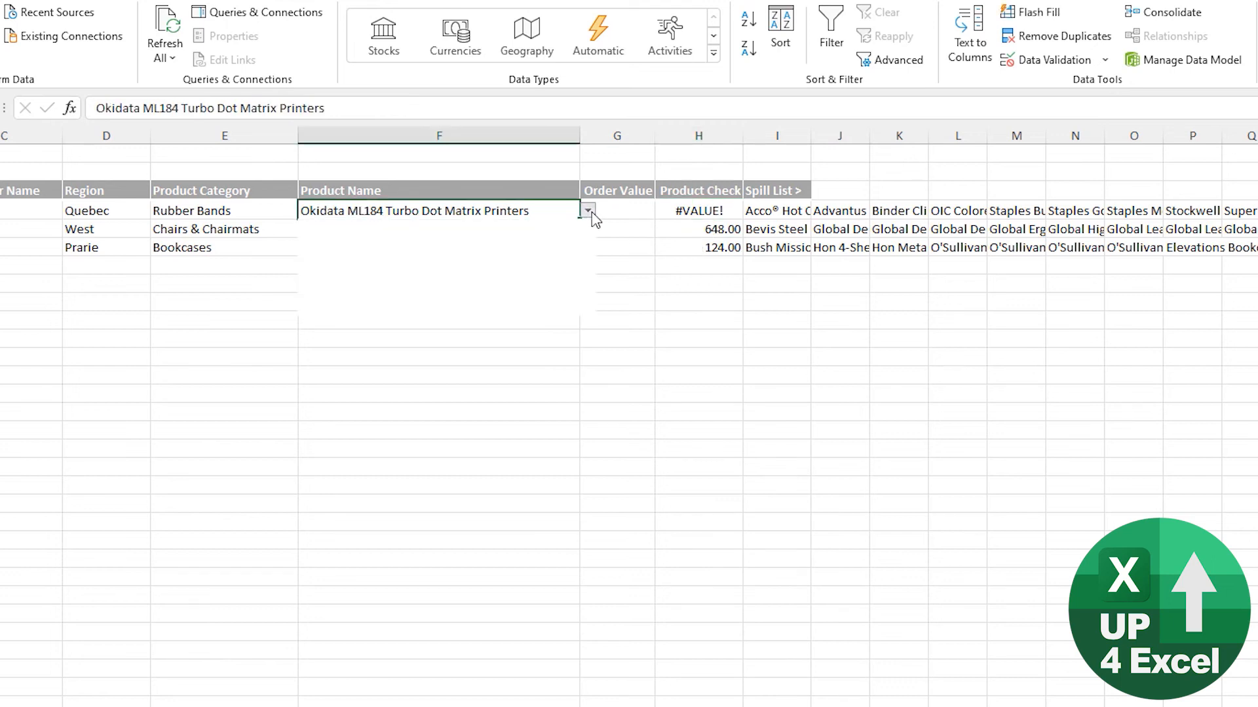
{"action": "left_click", "coordinate": [476, 266]}
{"action": "left_click", "coordinate": [711, 212]}
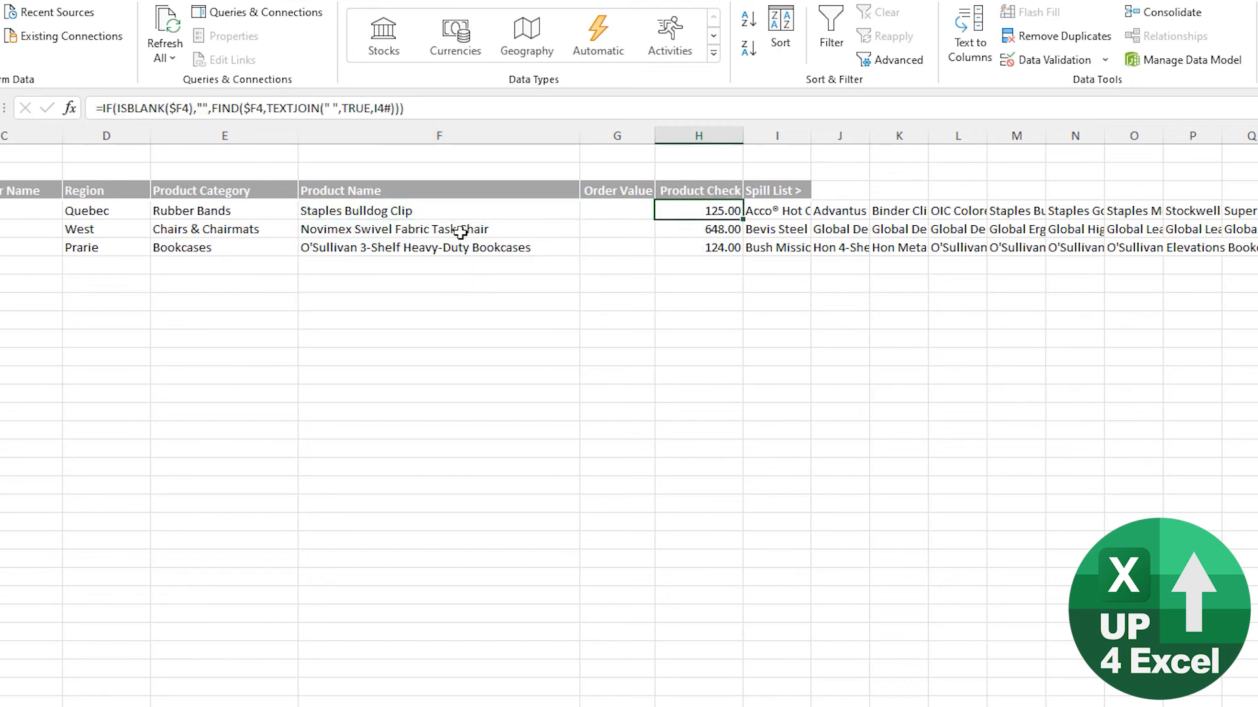
Step: Change the second order's product category in E5 to Labels and check H5
{"action": "left_click", "coordinate": [210, 230]}
{"action": "key", "text": "alt+Down"}
{"action": "left_click", "coordinate": [210, 292]}
{"action": "left_click", "coordinate": [714, 229]}
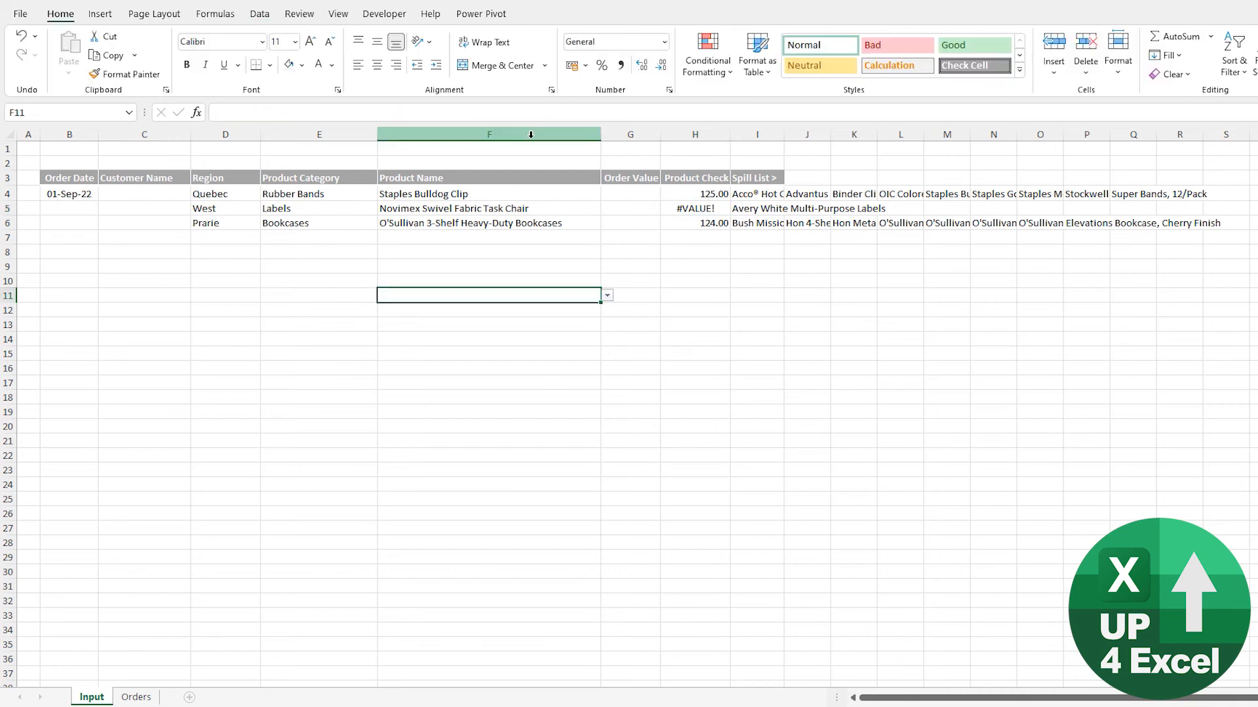
Step: Create a formula-based conditional formatting rule for the whole Product Name column using =iserror($H1)
{"action": "left_click", "coordinate": [500, 135]}
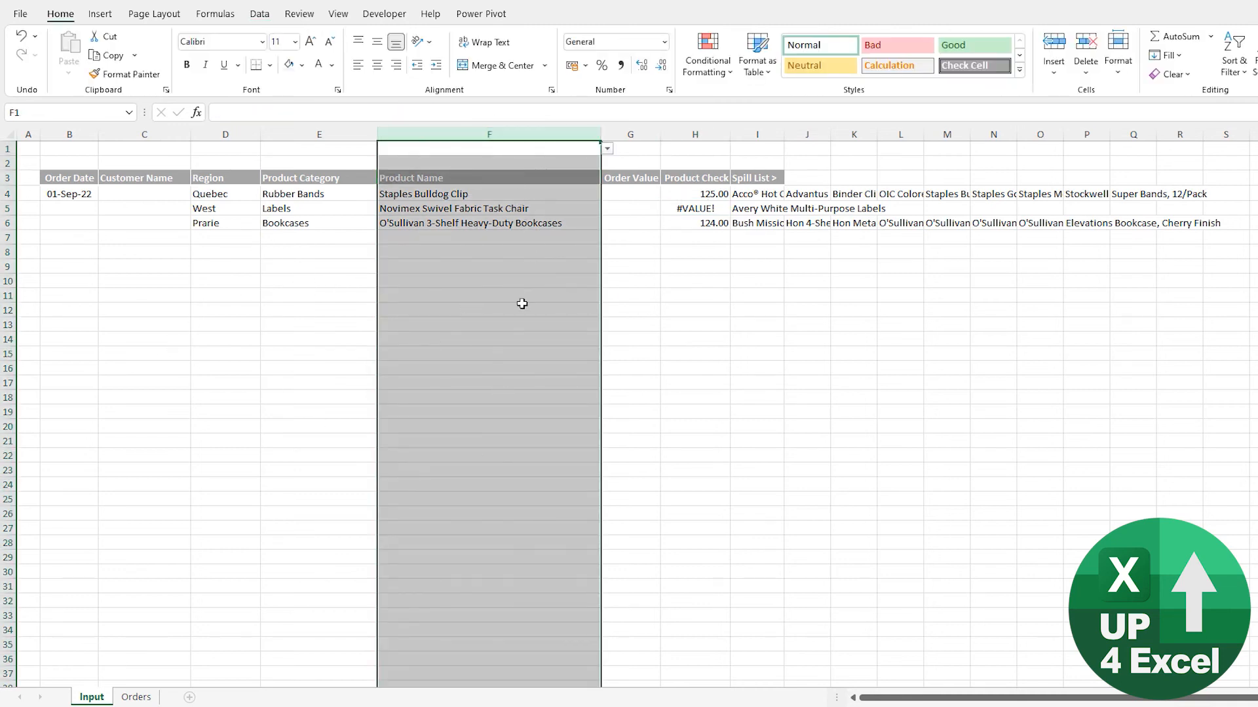
{"action": "left_click", "coordinate": [708, 62]}
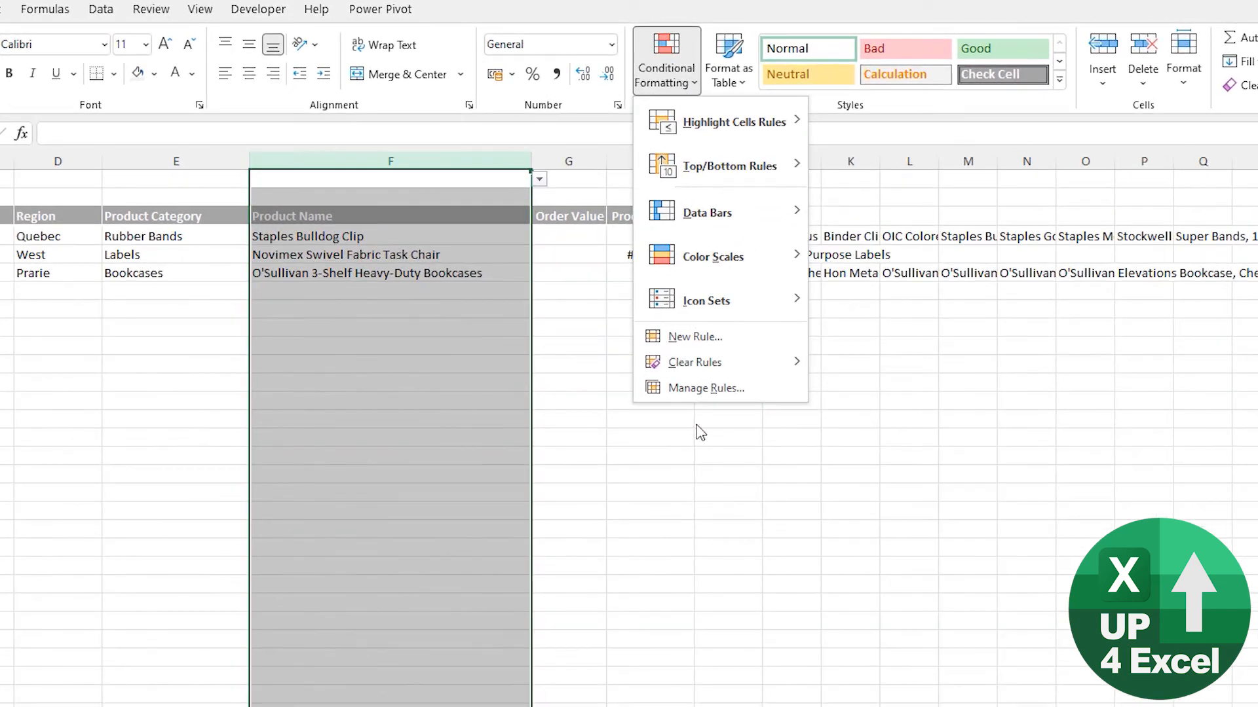
{"action": "left_click", "coordinate": [710, 342]}
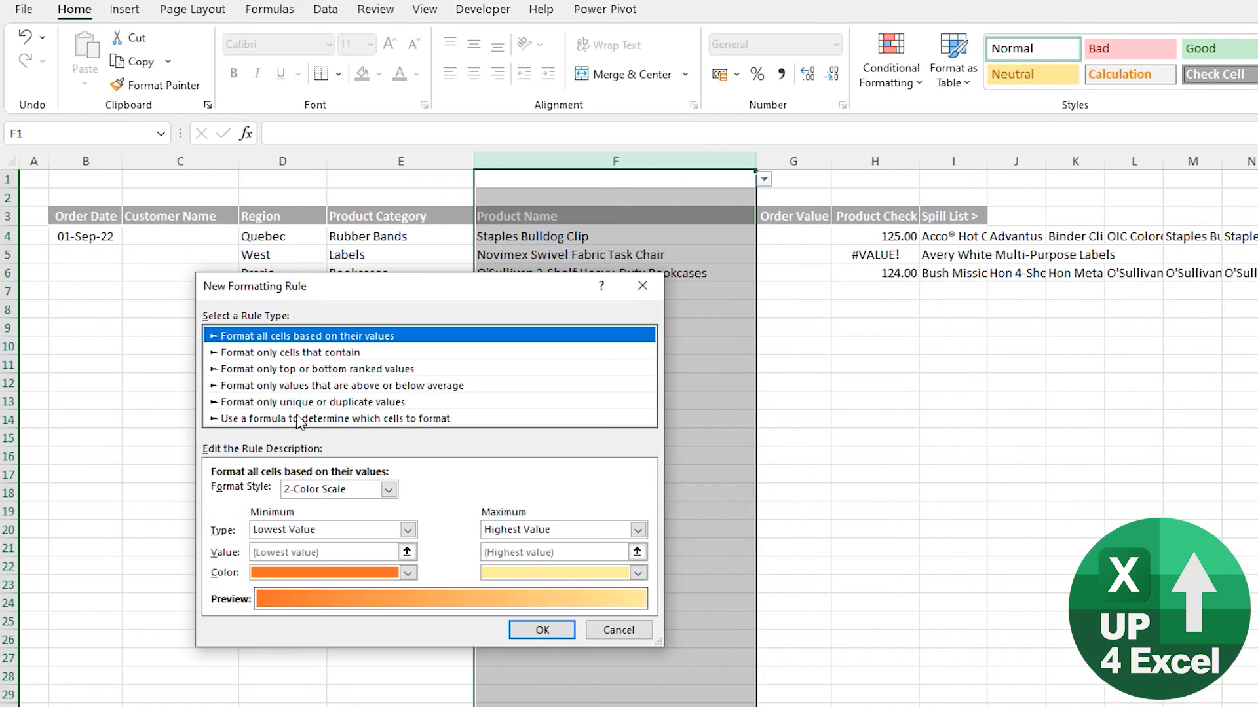
{"action": "left_click", "coordinate": [298, 419]}
{"action": "left_click", "coordinate": [243, 493]}
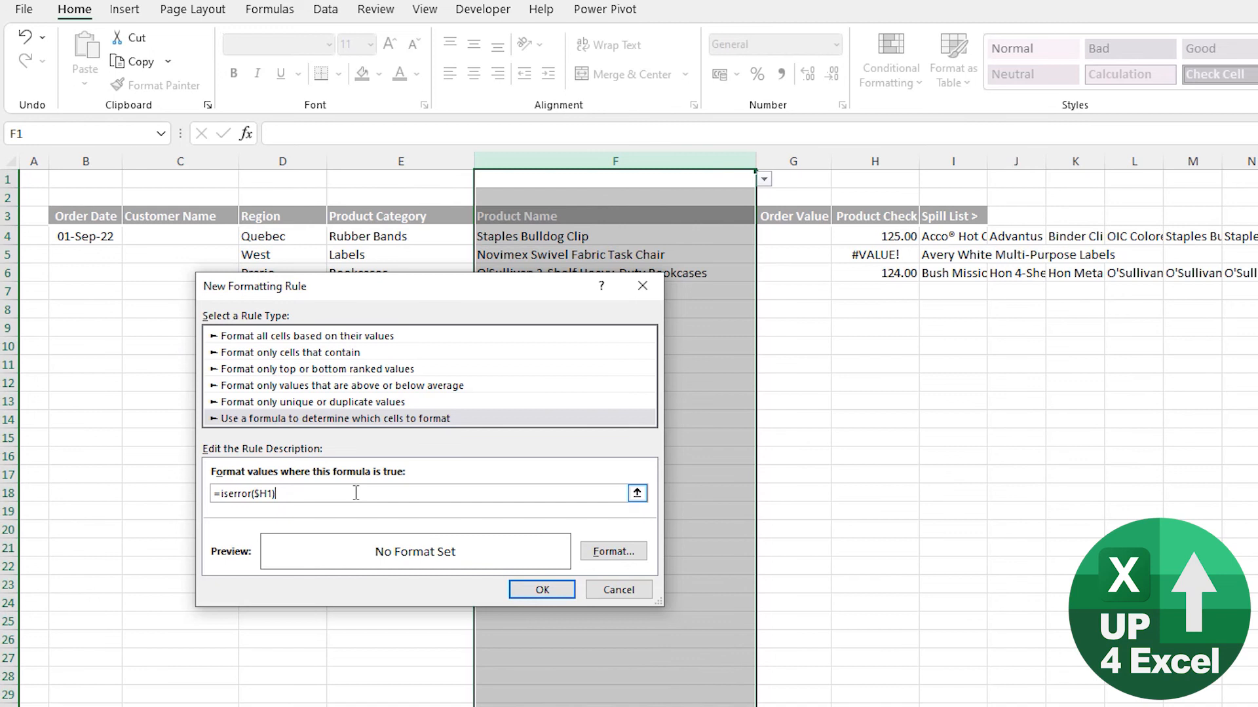
Step: Set the rule's format to a red fill with white font and apply it to the Product Name column
{"action": "left_click", "coordinate": [619, 554]}
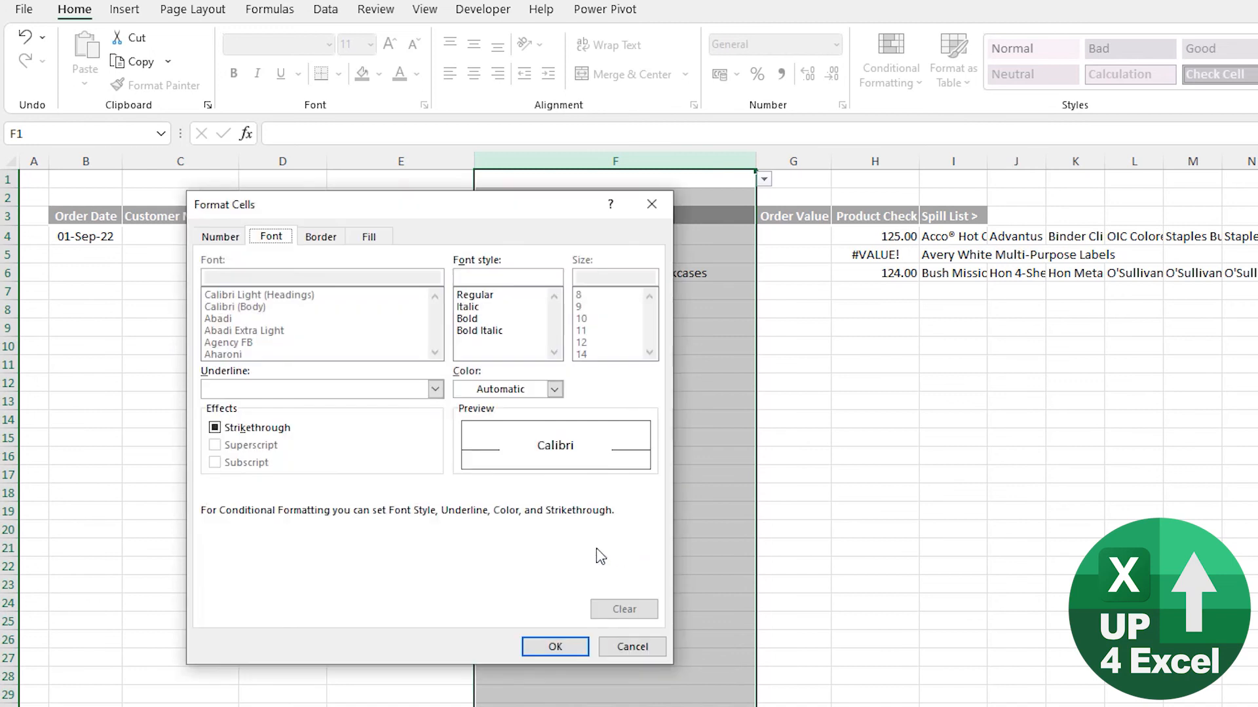
{"action": "left_click", "coordinate": [369, 237]}
{"action": "left_click", "coordinate": [232, 416]}
{"action": "left_click", "coordinate": [269, 239]}
{"action": "left_click", "coordinate": [554, 389]}
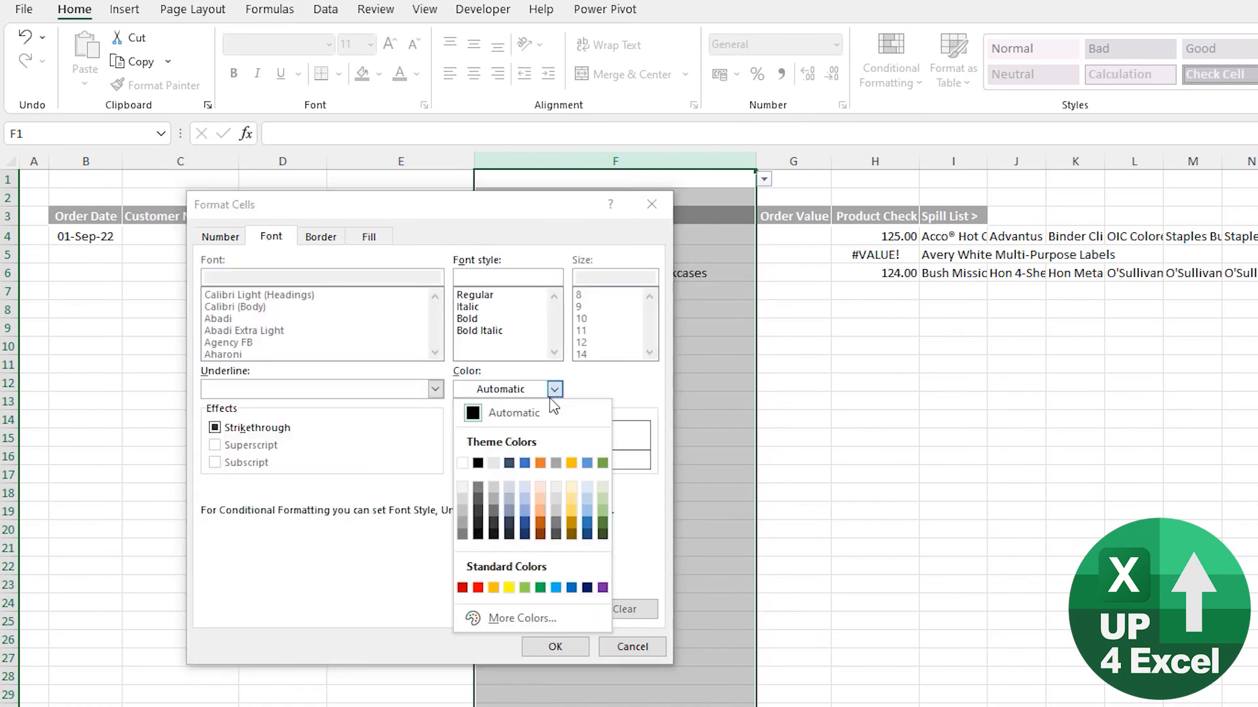
{"action": "left_click", "coordinate": [467, 459]}
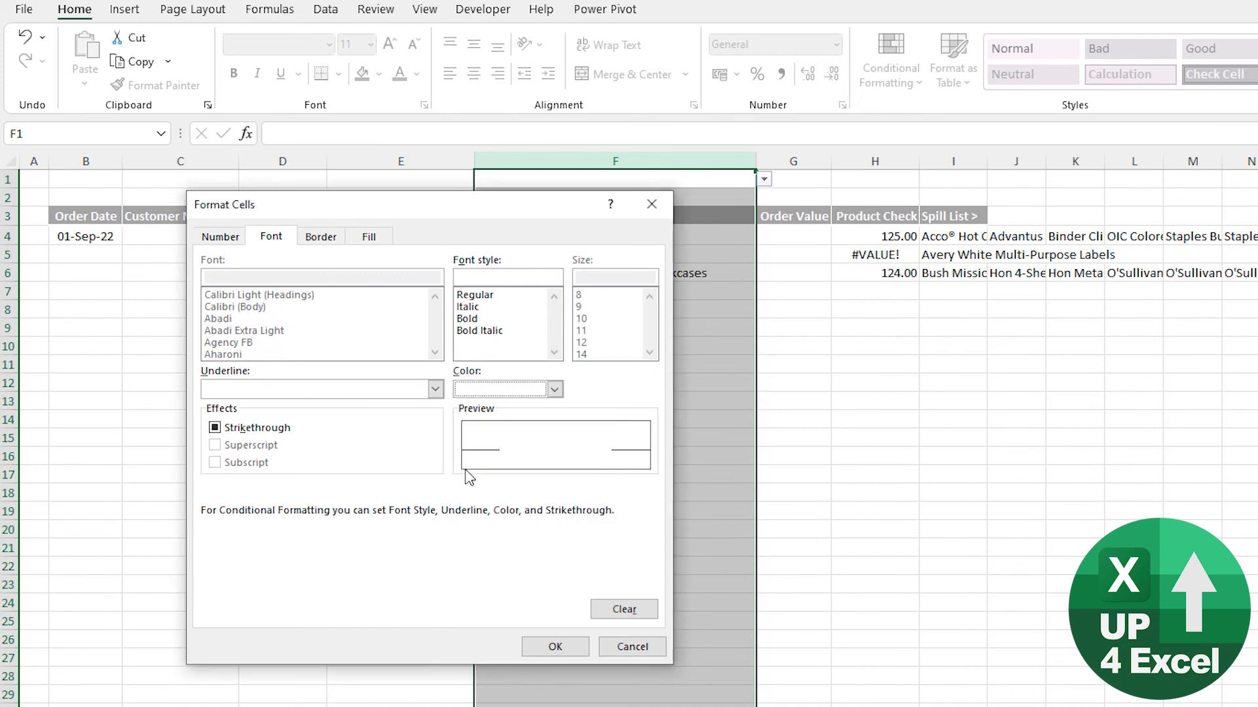
{"action": "left_click", "coordinate": [555, 648]}
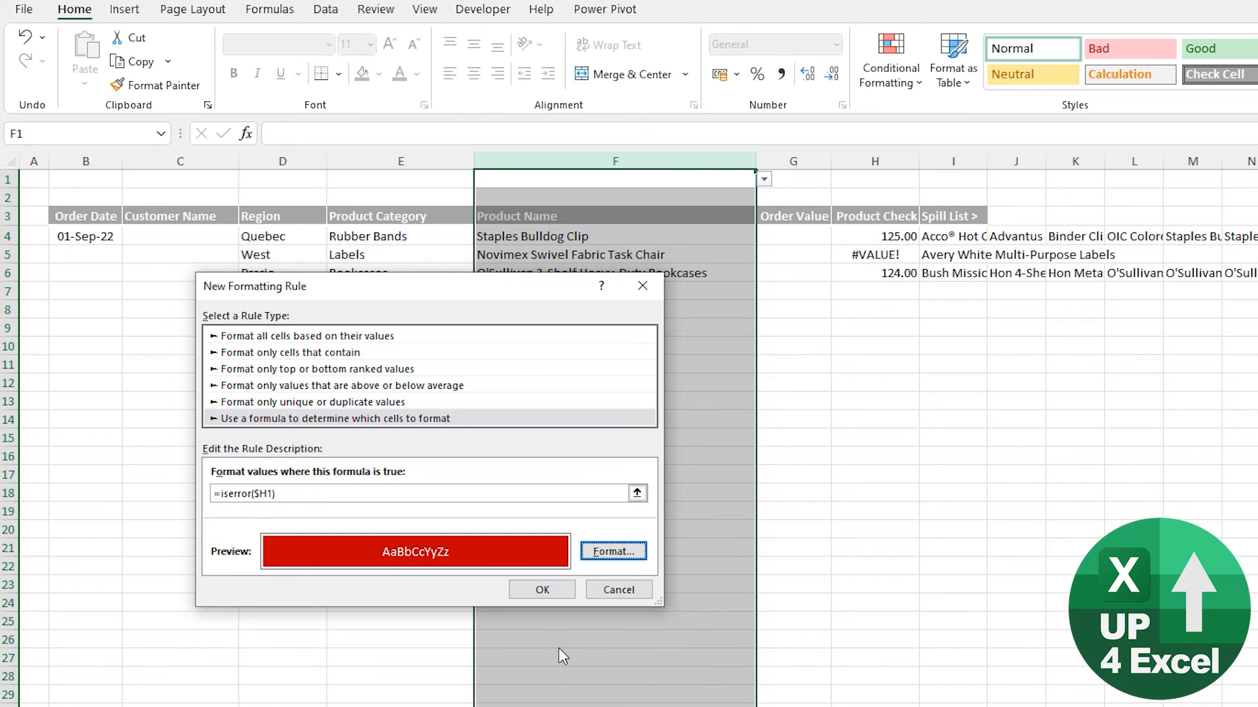
{"action": "left_click", "coordinate": [541, 589]}
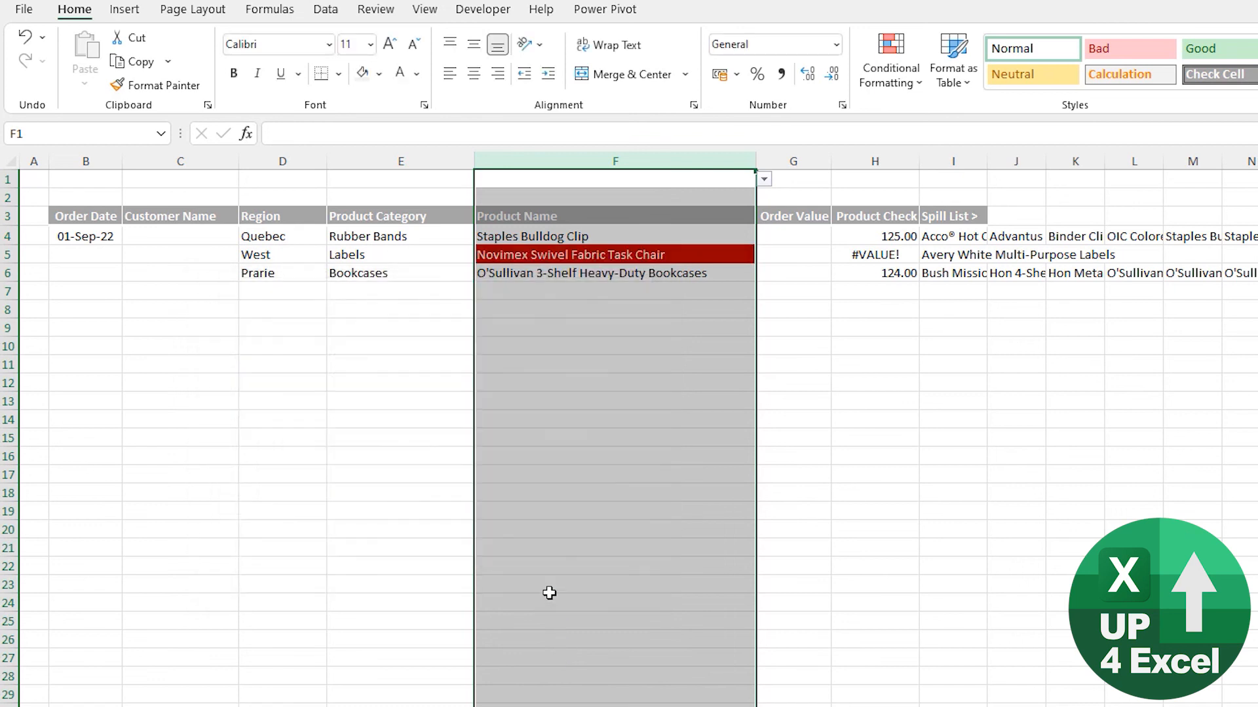
Step: Check H5, set the second order's product to Avery White Multi-Purpose Labels, and change its category in E5 to Rubber Bands
{"action": "left_click", "coordinate": [551, 260]}
{"action": "left_click", "coordinate": [862, 261]}
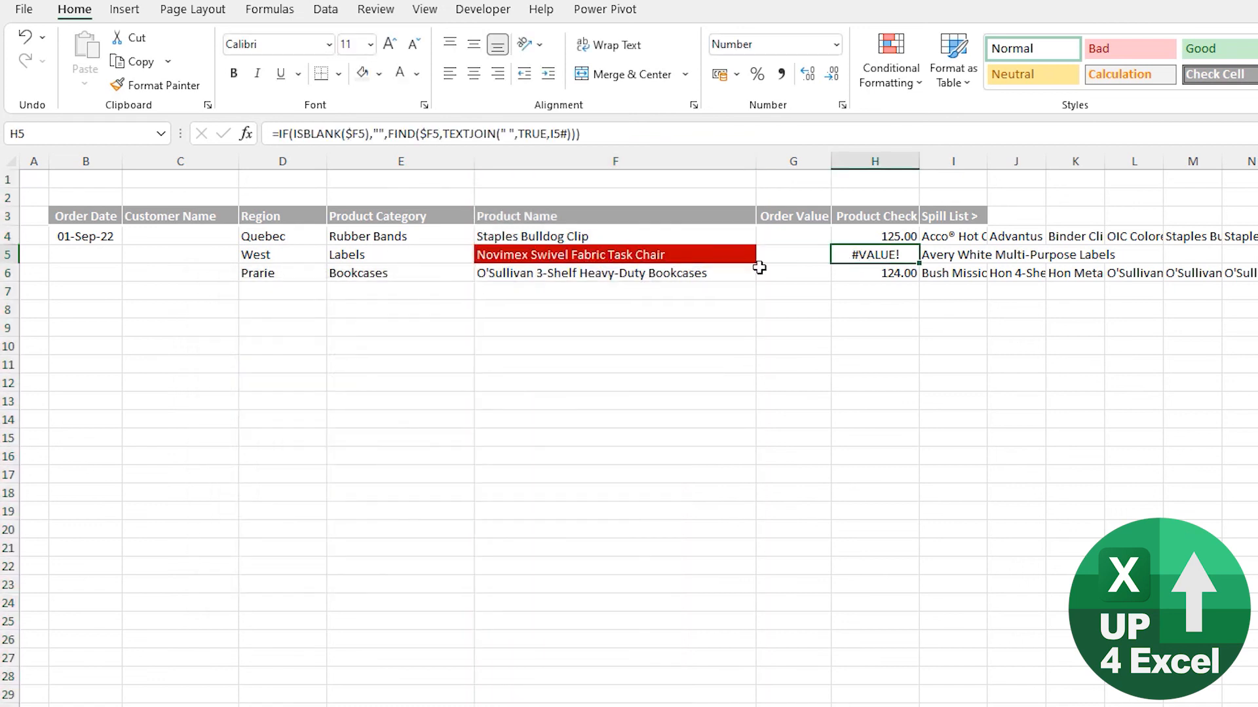
{"action": "left_click", "coordinate": [619, 256]}
{"action": "left_click", "coordinate": [764, 254]}
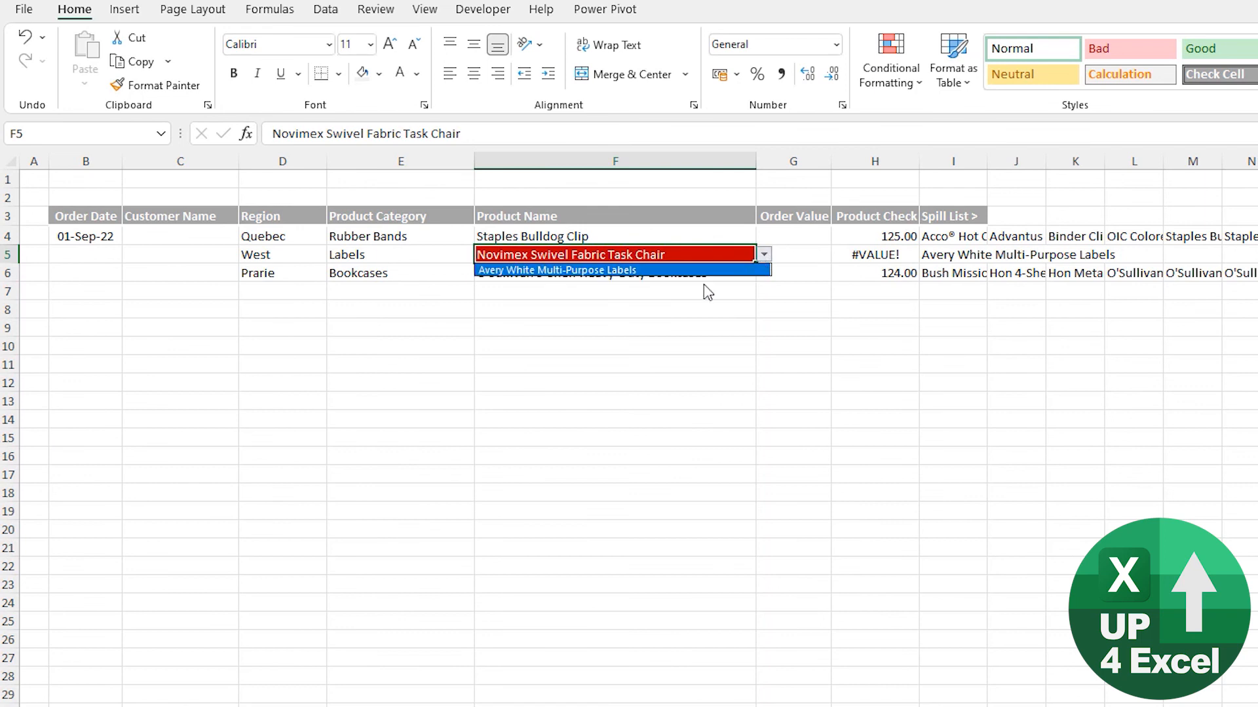
{"action": "left_click", "coordinate": [709, 270]}
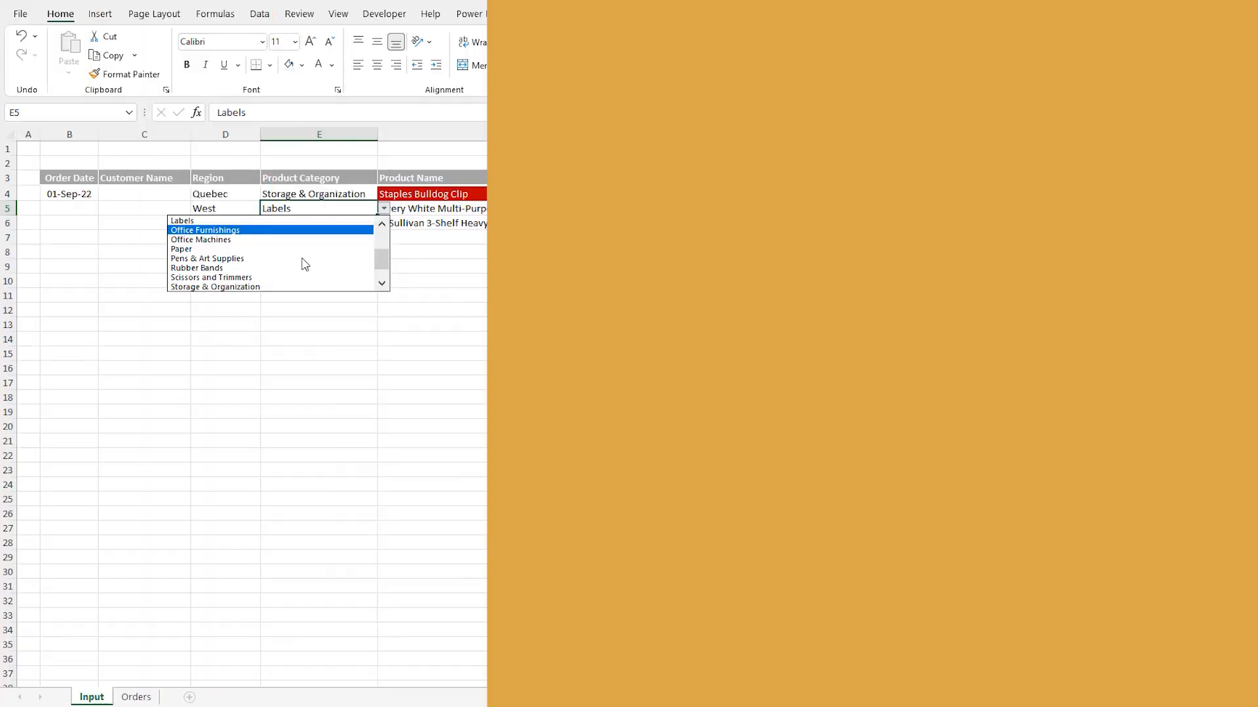
{"action": "left_click", "coordinate": [303, 268]}
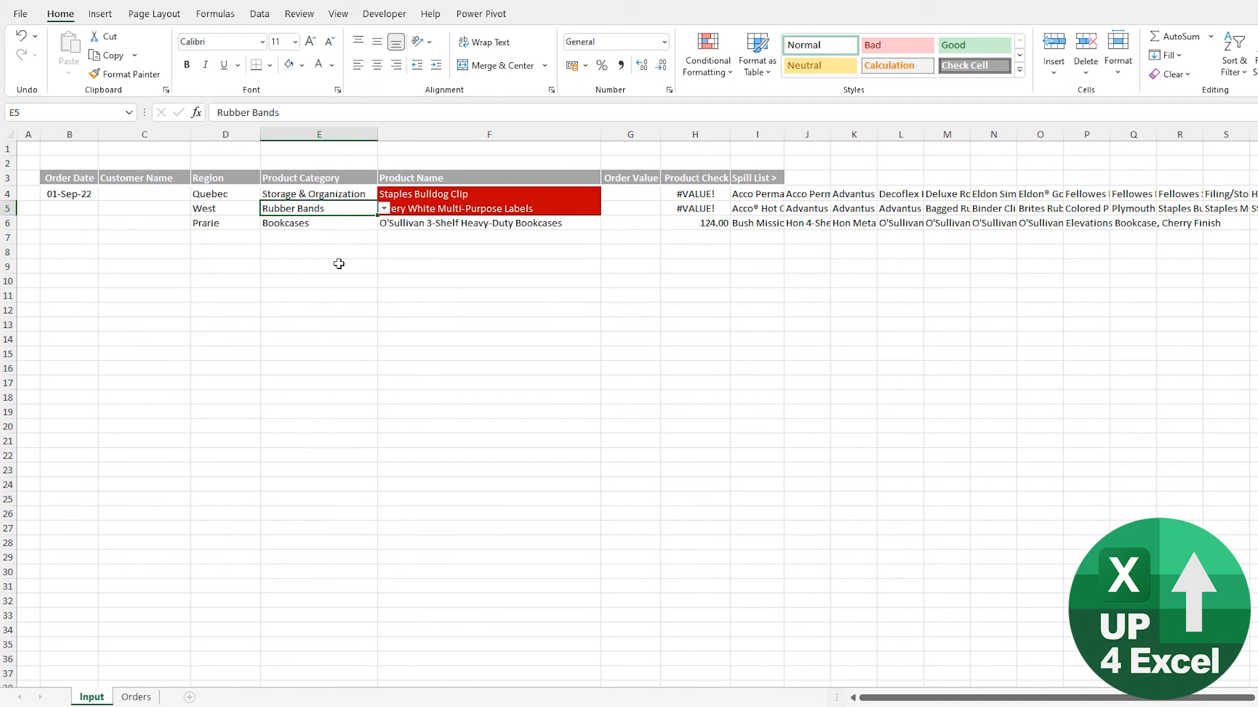
Step: Switch to the workbook with the full order list and set a white font from column J through the end of the used range
{"action": "key", "text": "ctrl+Tab"}
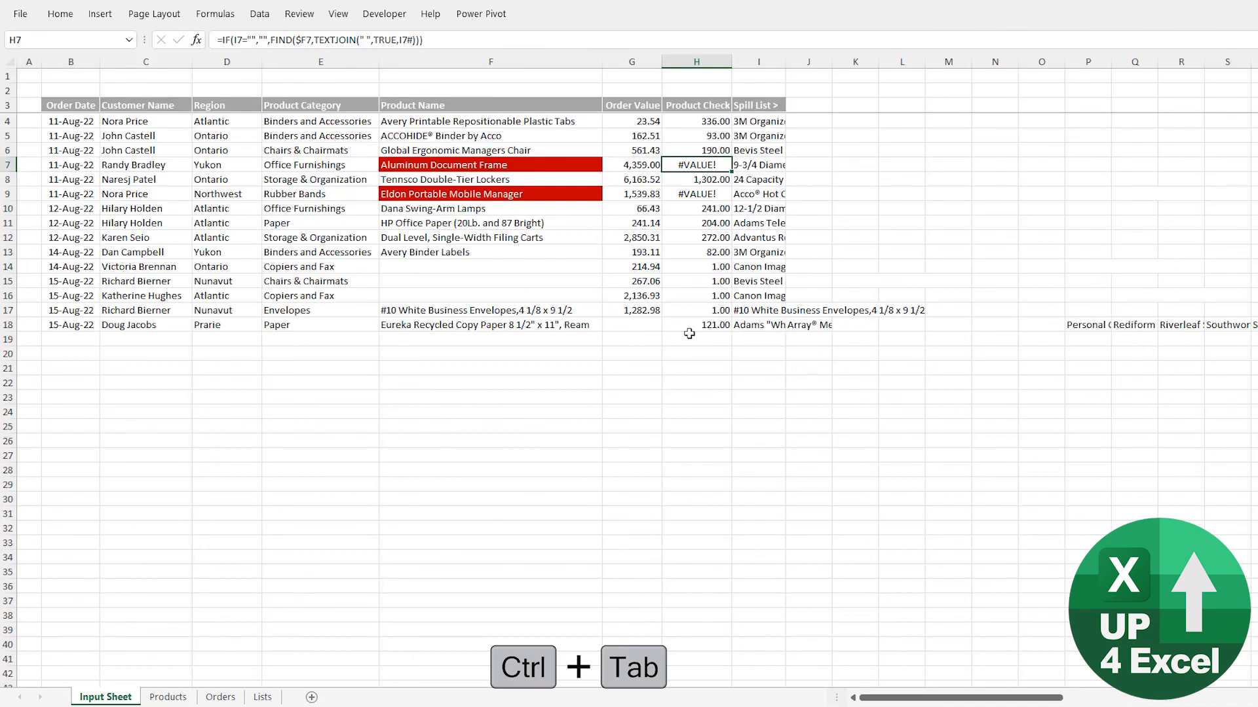
{"action": "left_click_drag", "start_coordinate": [696, 62], "coordinate": [757, 63]}
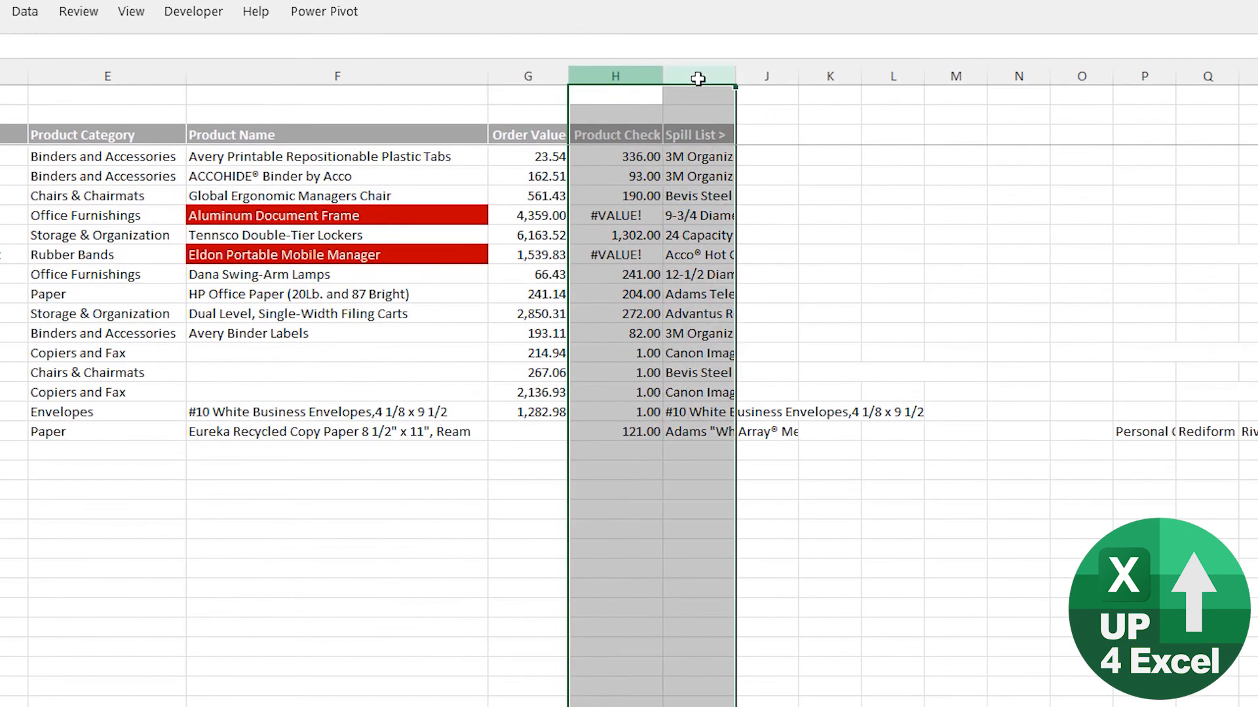
{"action": "left_click", "coordinate": [761, 76], "text": "ctrl"}
{"action": "left_click", "coordinate": [763, 76]}
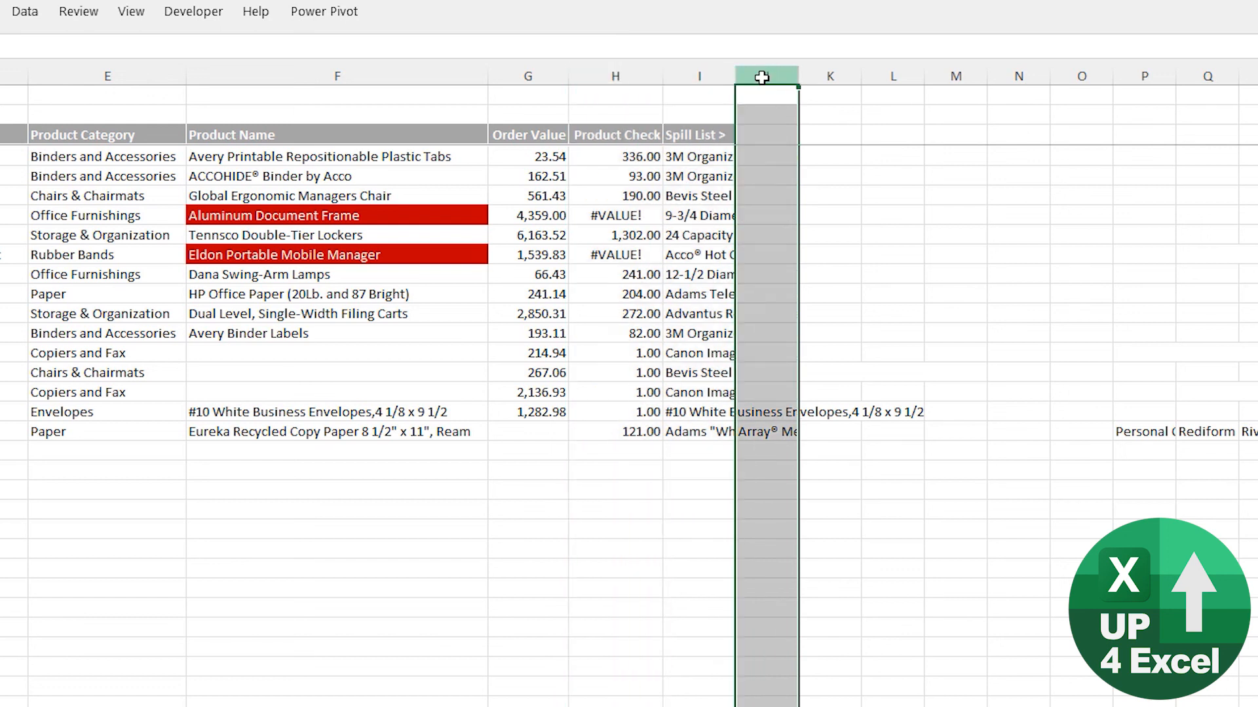
{"action": "key", "text": "ctrl+shift+End"}
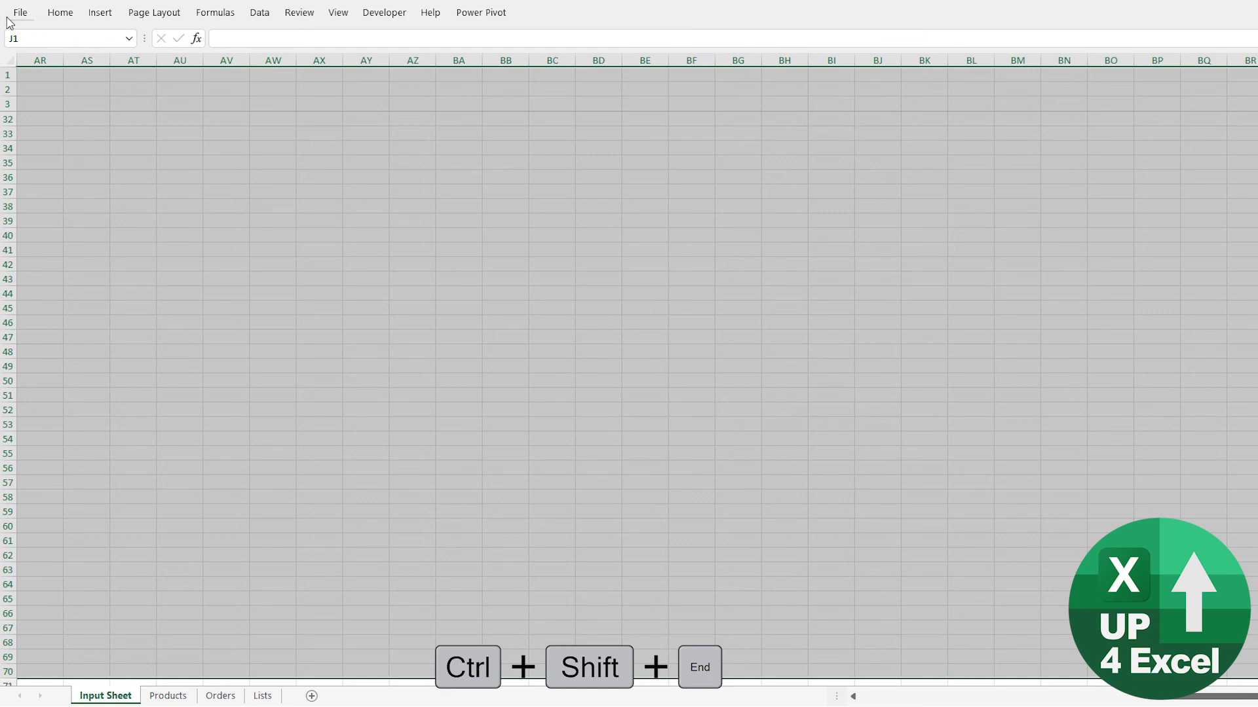
{"action": "left_click", "coordinate": [60, 15]}
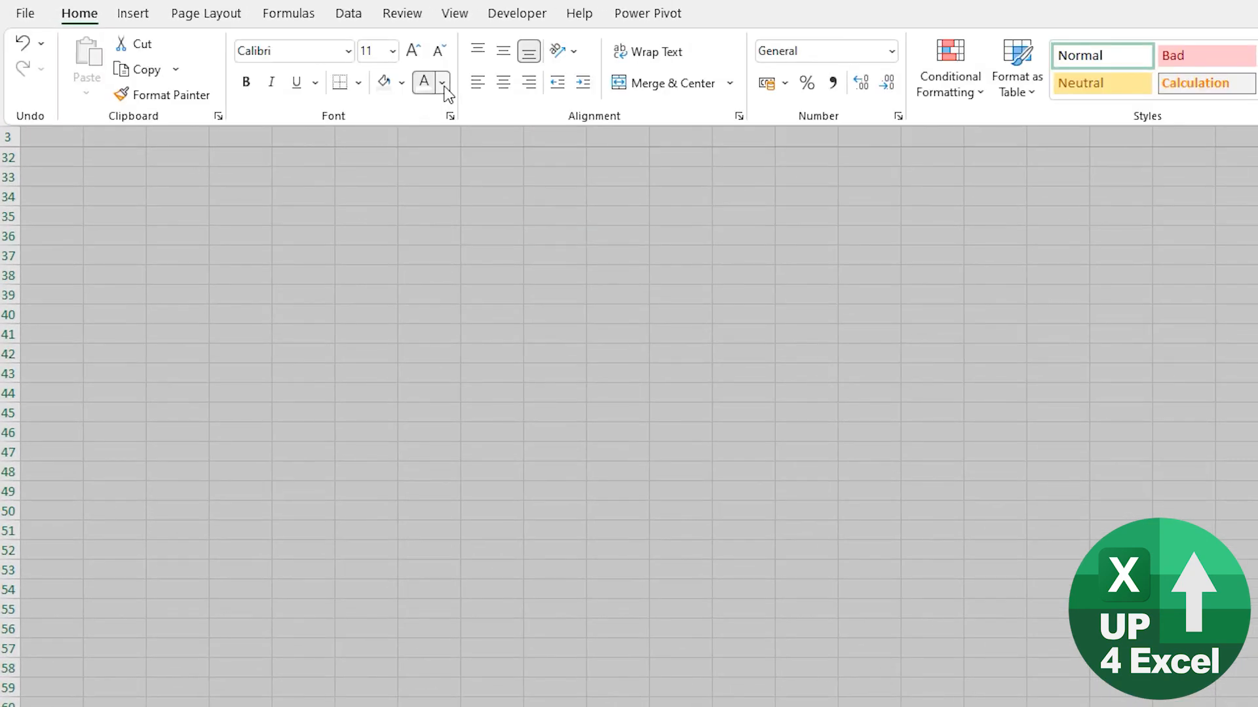
{"action": "left_click", "coordinate": [330, 63]}
{"action": "left_click", "coordinate": [423, 163]}
{"action": "key", "text": "ctrl+Home"}
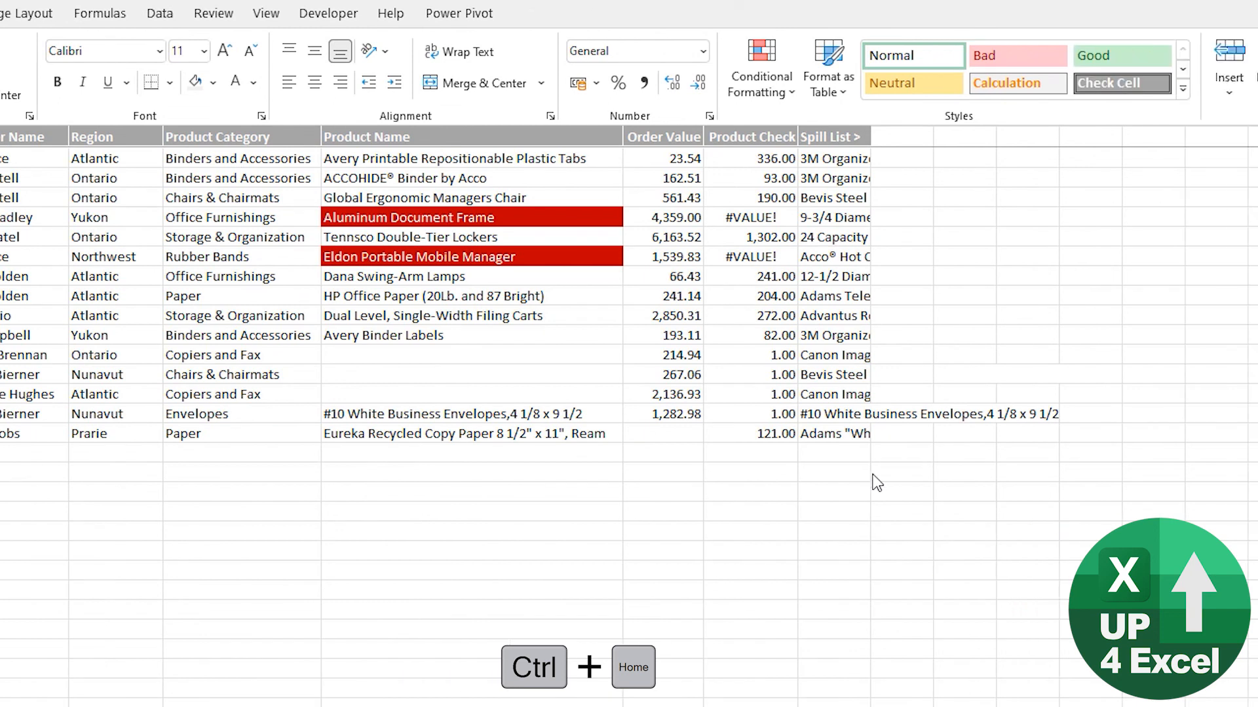
Step: Hide the Product Check and Spill List columns, H and I
{"action": "left_click", "coordinate": [473, 203]}
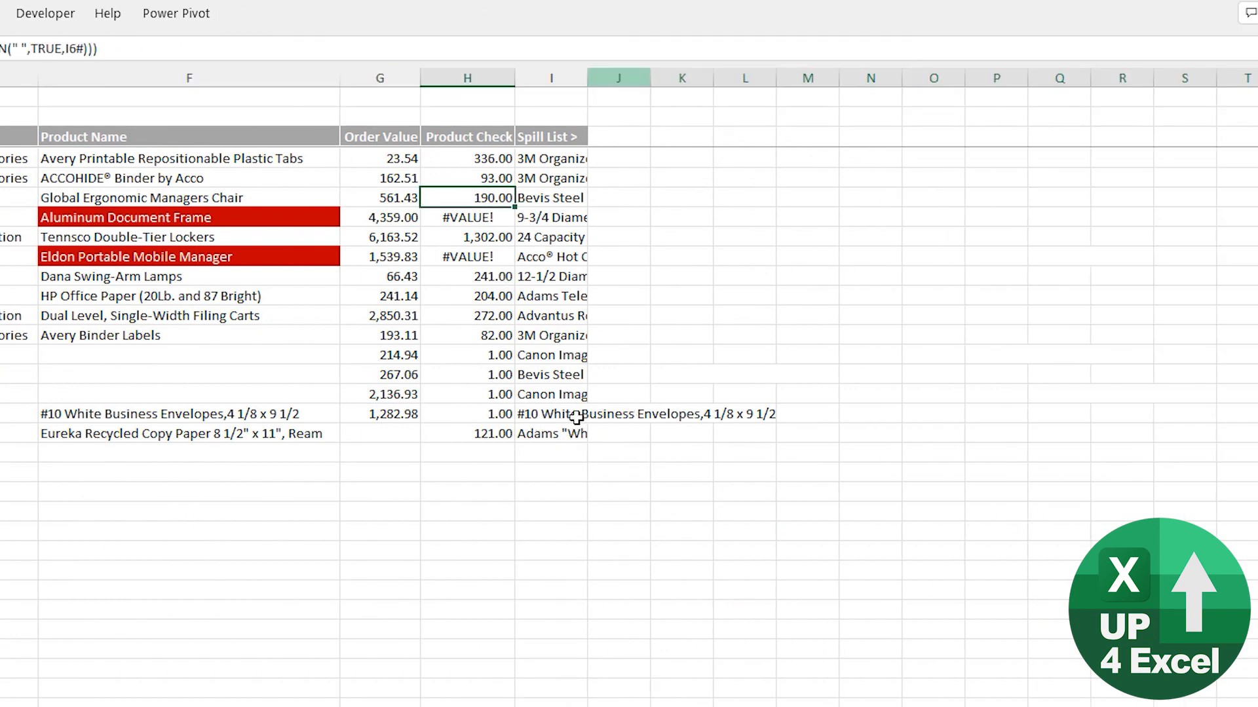
{"action": "left_click_drag", "start_coordinate": [486, 74], "coordinate": [542, 72]}
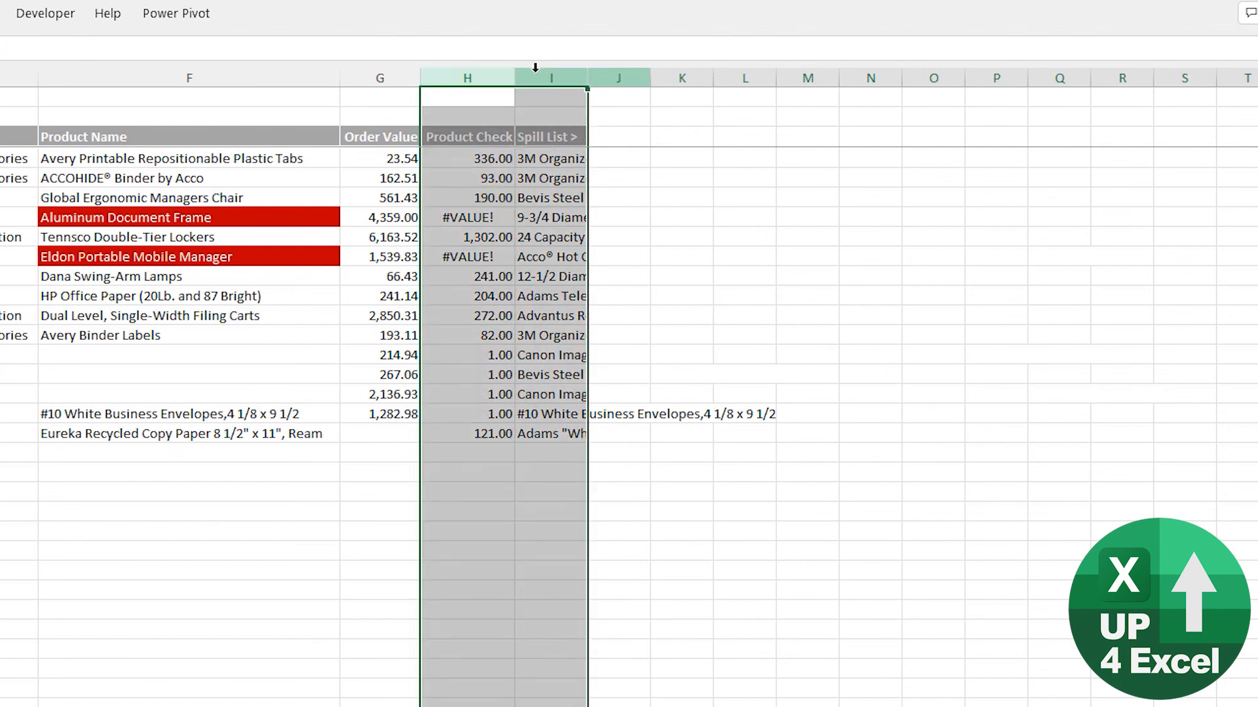
{"action": "key", "text": "ctrl+0"}
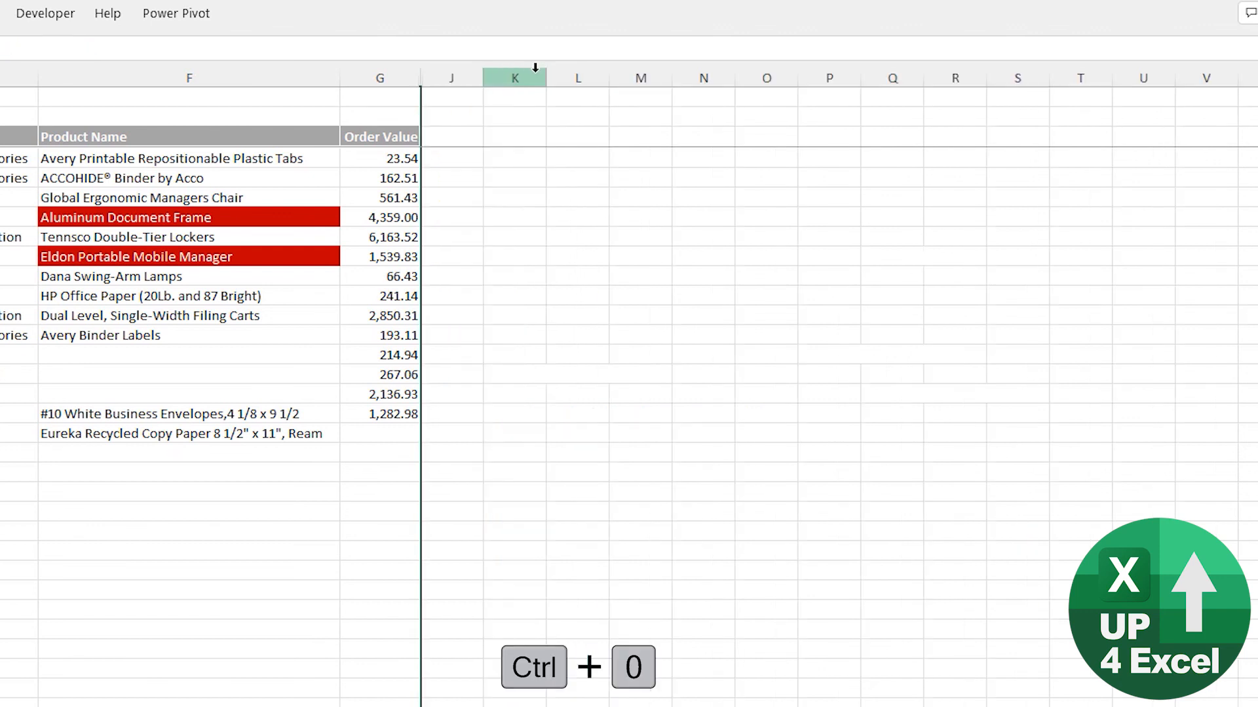
{"action": "left_click", "coordinate": [395, 235]}
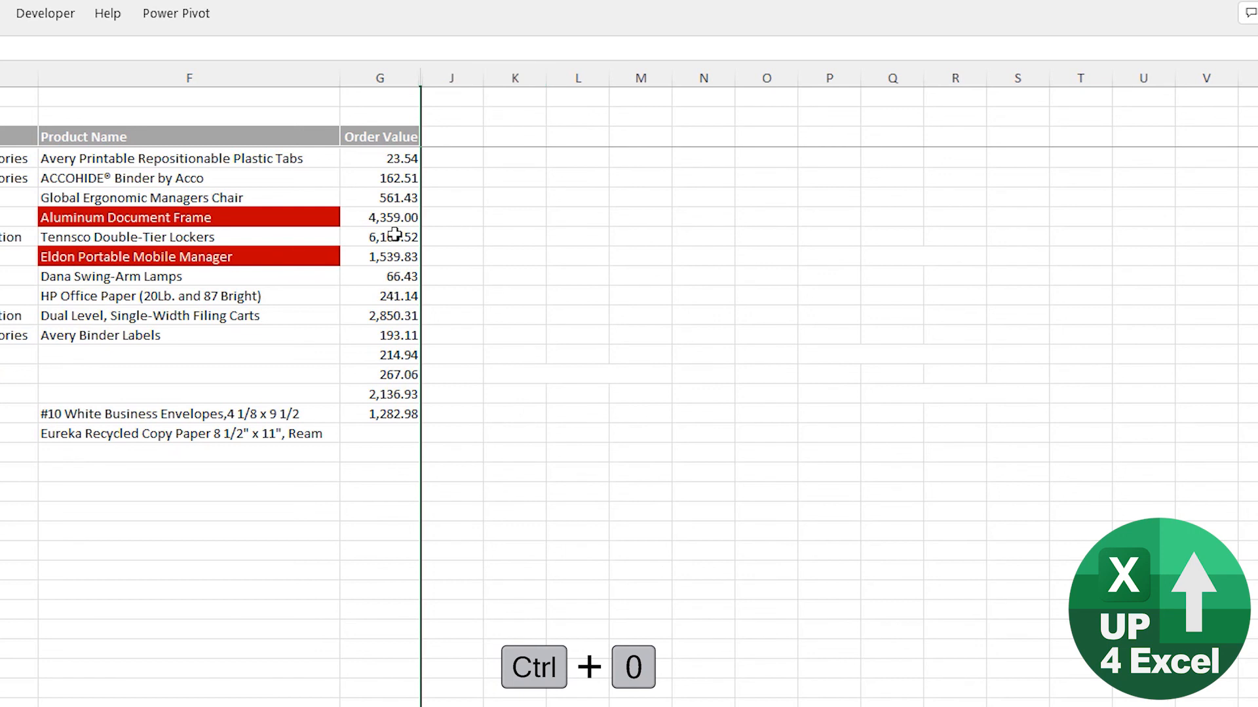
Step: Start a new order in row 19 with region Ontario and product category Chairs & Chairmats
{"action": "left_click", "coordinate": [365, 451]}
{"action": "left_click_drag", "start_coordinate": [249, 452], "coordinate": [313, 456]}
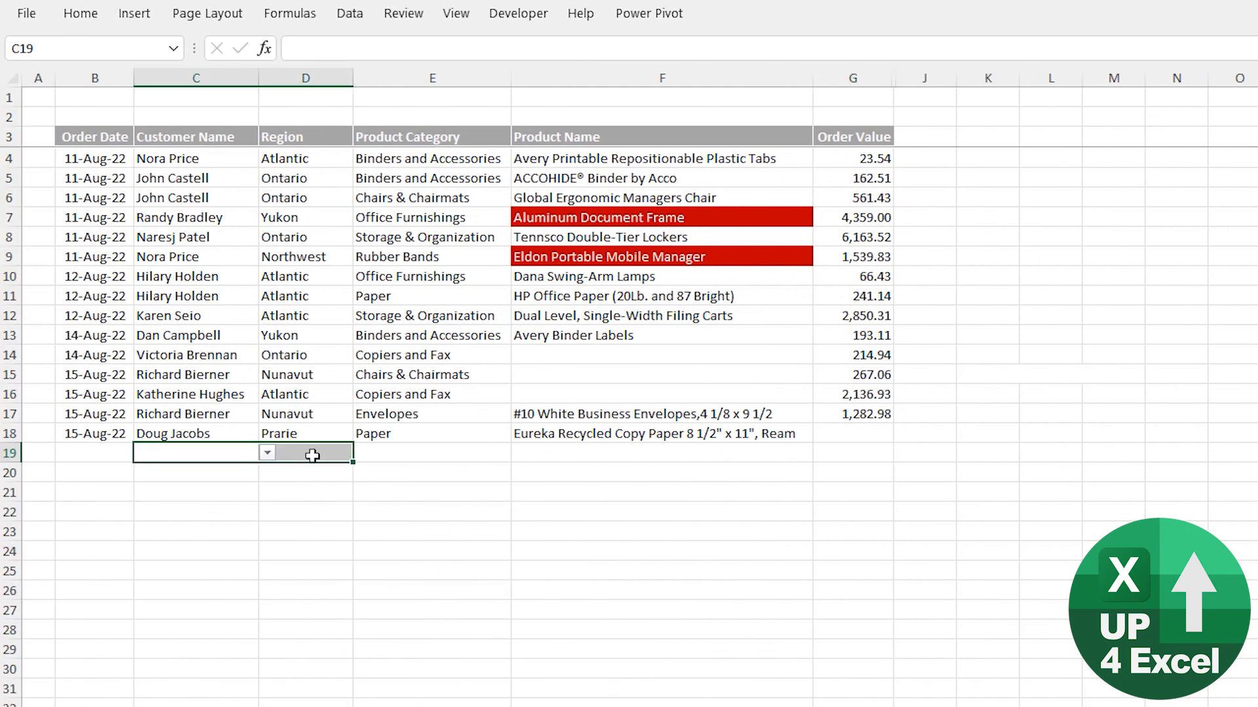
{"action": "left_click", "coordinate": [312, 456]}
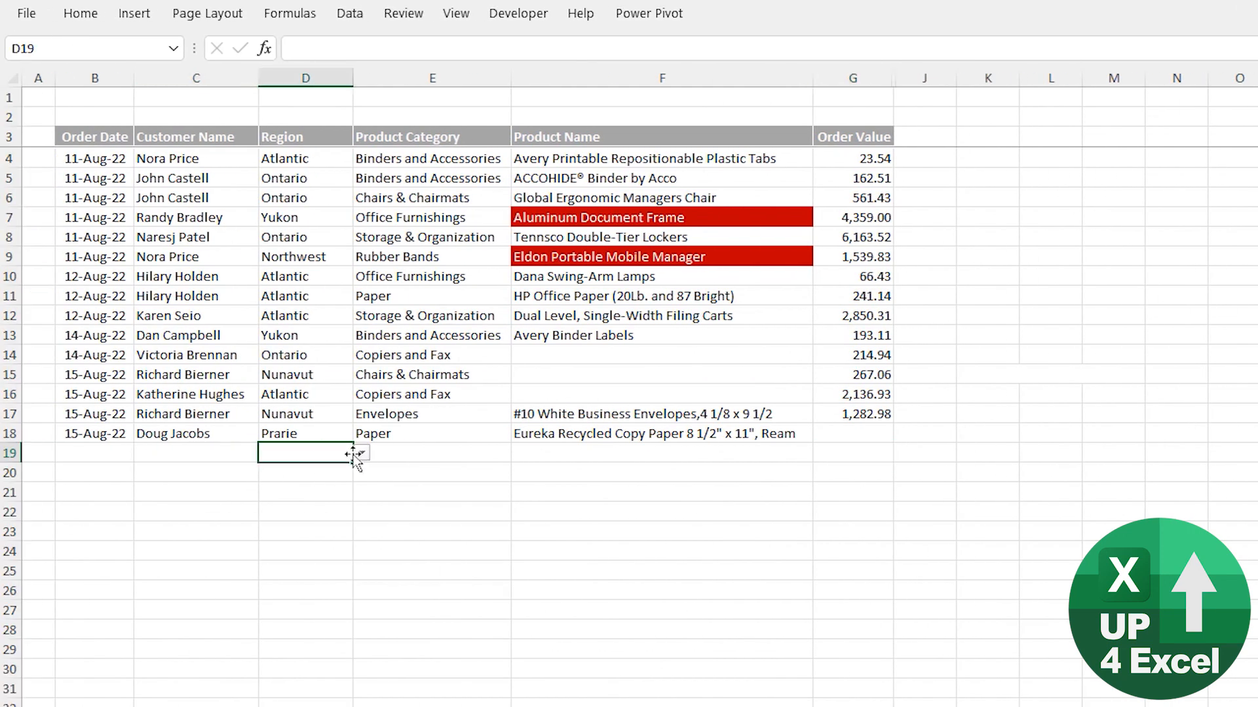
{"action": "left_click", "coordinate": [361, 453]}
{"action": "left_click", "coordinate": [289, 511]}
{"action": "left_click", "coordinate": [502, 455]}
{"action": "left_click", "coordinate": [520, 453]}
{"action": "left_click", "coordinate": [459, 505]}
Step: Choose Global Ergonomic Managers Chair as the product in F19
{"action": "left_click", "coordinate": [786, 454]}
{"action": "left_click", "coordinate": [821, 452]}
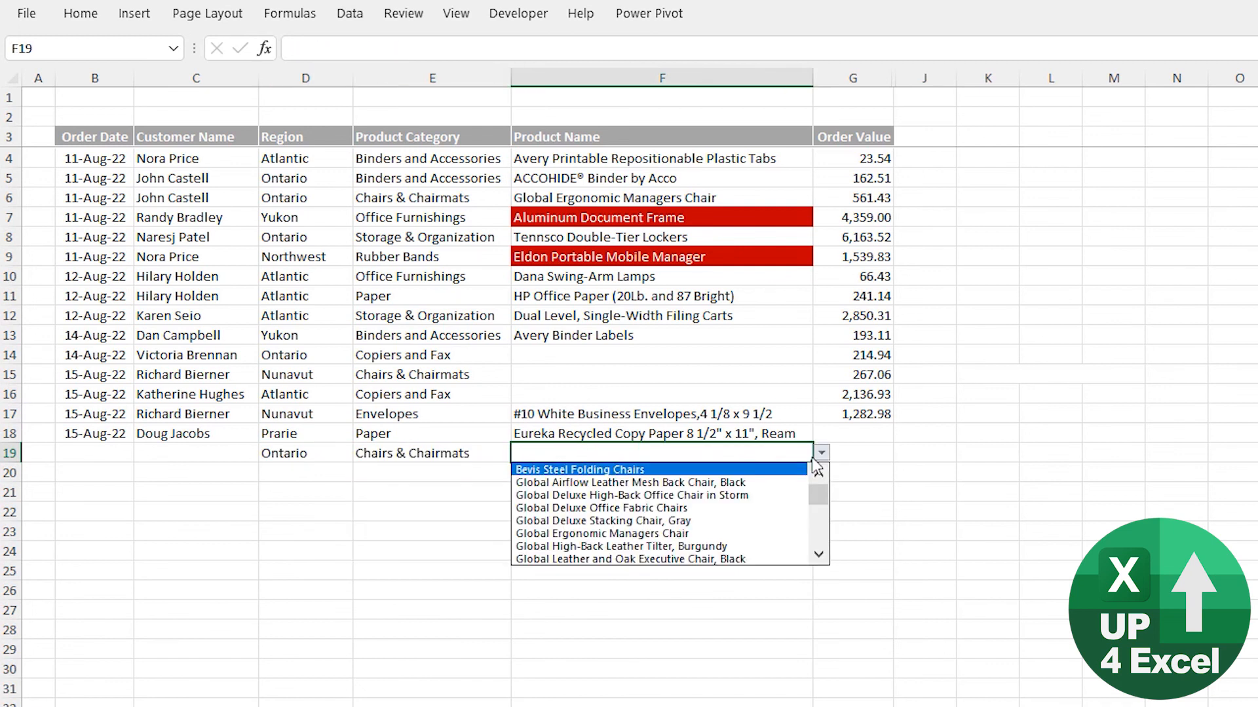
{"action": "left_click", "coordinate": [753, 543]}
Step: Change the product category in E19 to Labels and check the highlighting of the product in F19
{"action": "left_click", "coordinate": [481, 461]}
{"action": "left_click", "coordinate": [520, 452]}
{"action": "left_click", "coordinate": [393, 520]}
{"action": "left_click", "coordinate": [633, 458]}
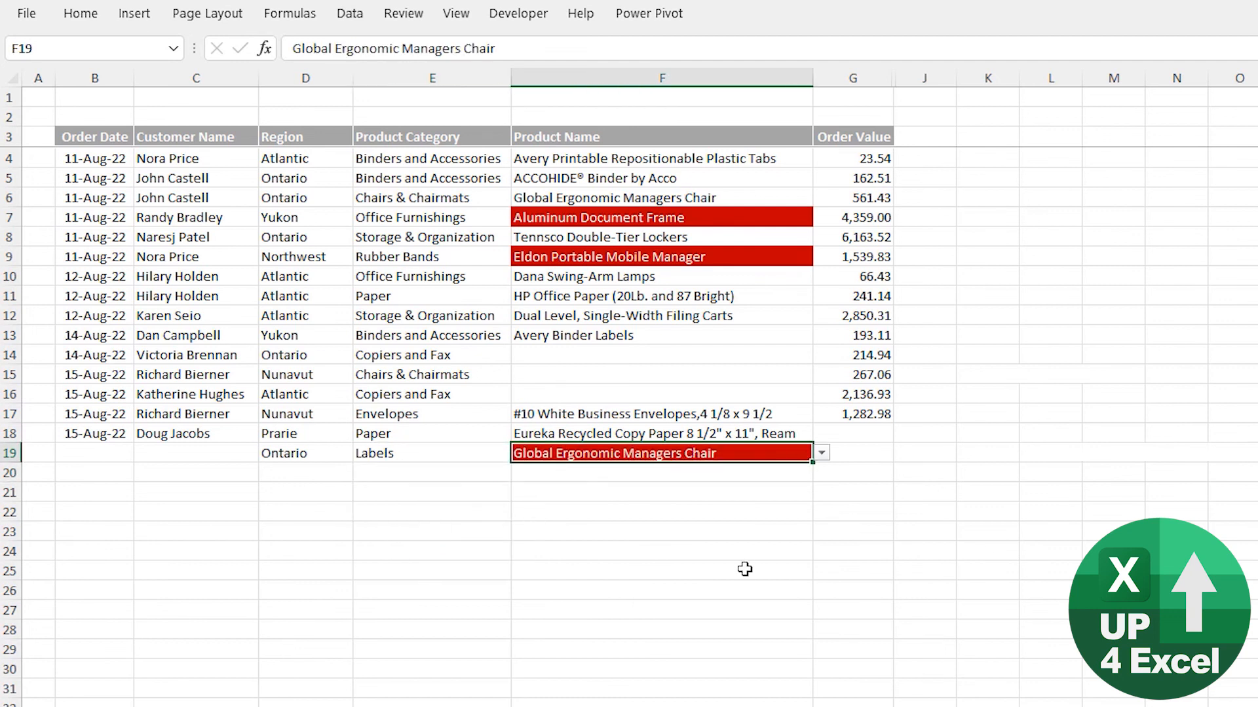